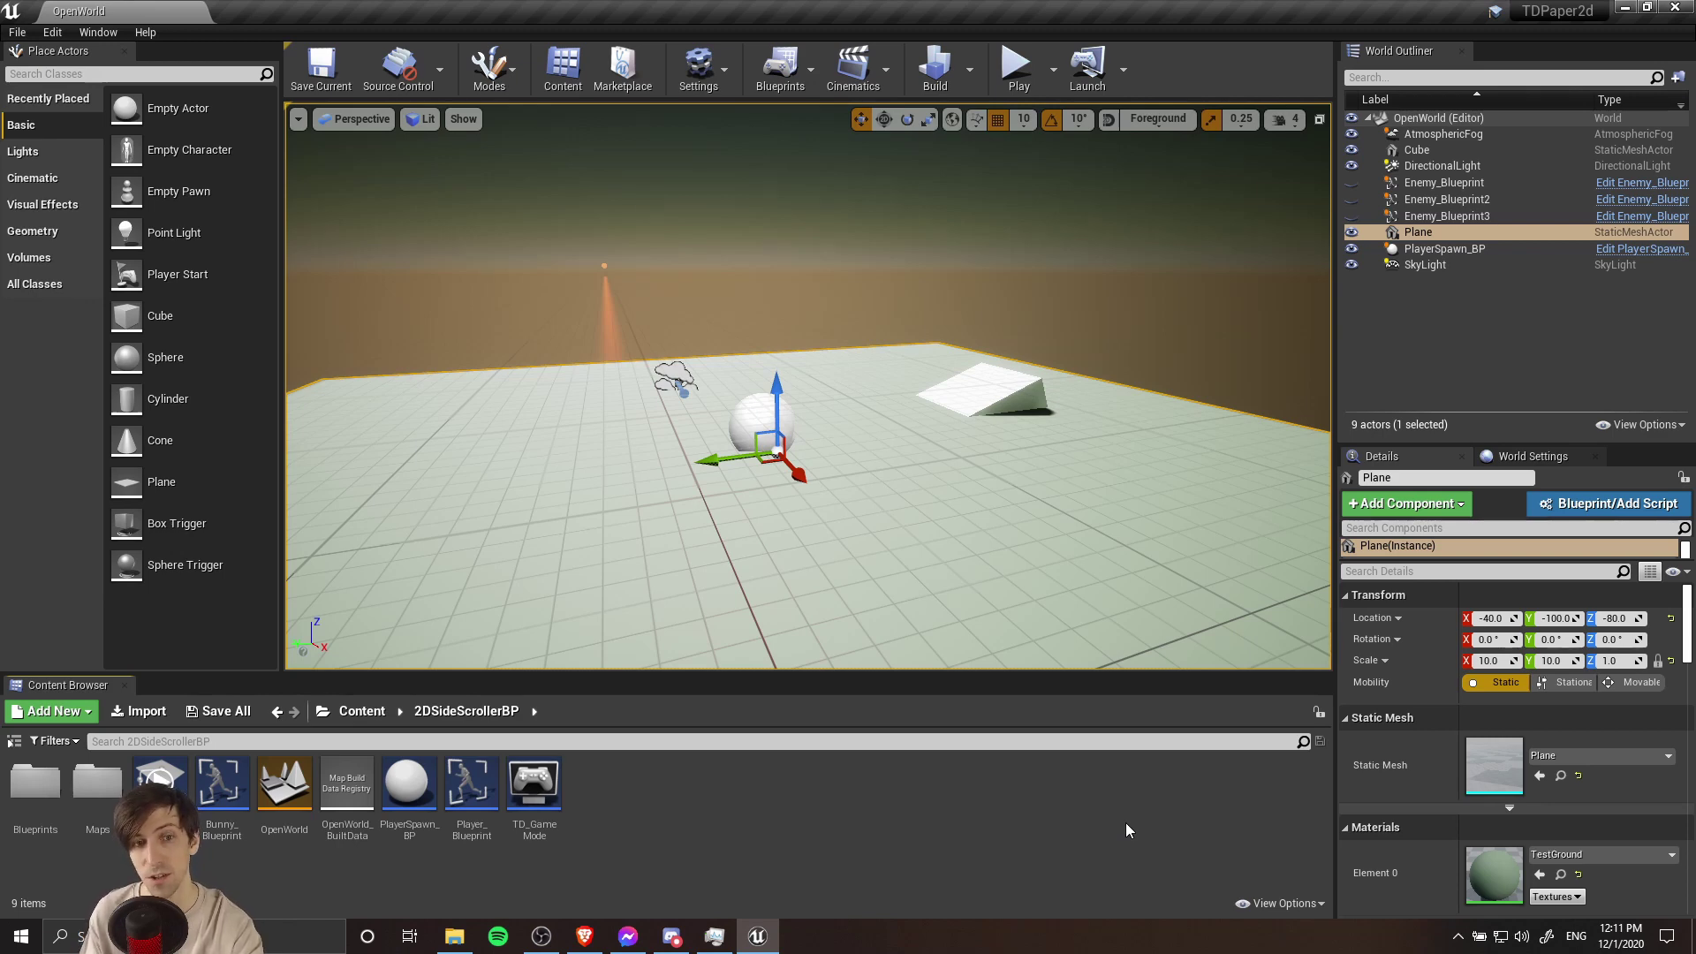
- Drag the viewport/Content Browser splitter upward so the Content Browser is taller
drag(656, 675, 655, 637)
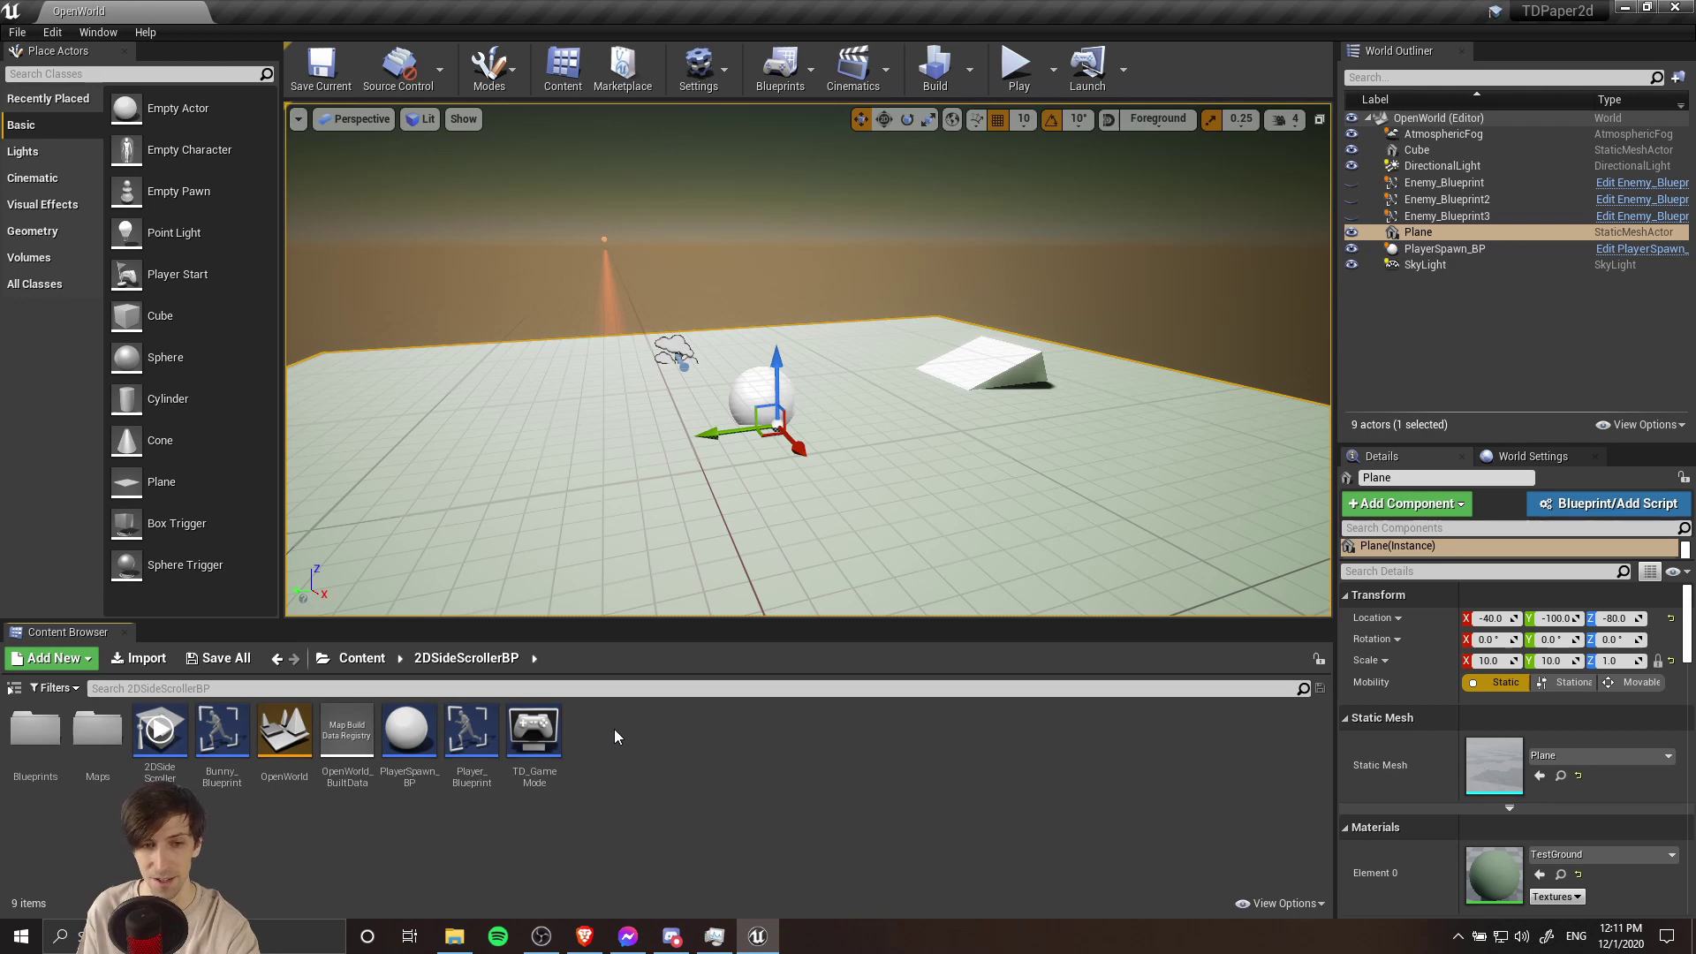
- Add a new folder named 'Art' at the top-level Content folder and open it
click(362, 658)
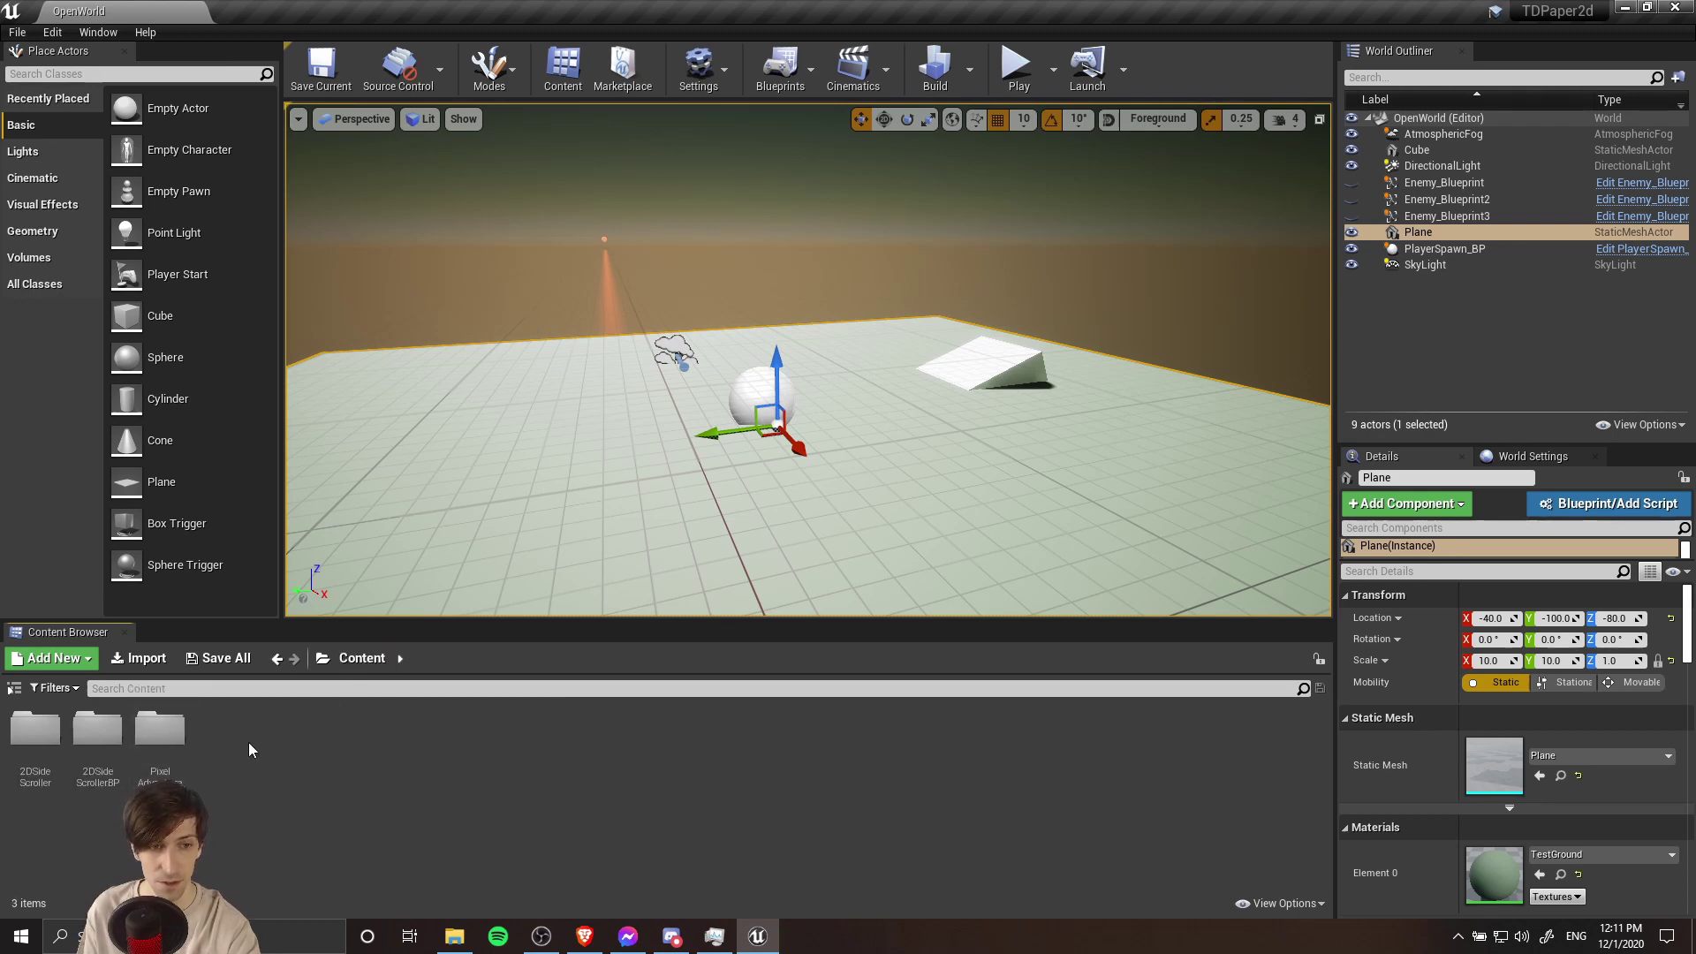
right_click(220, 732)
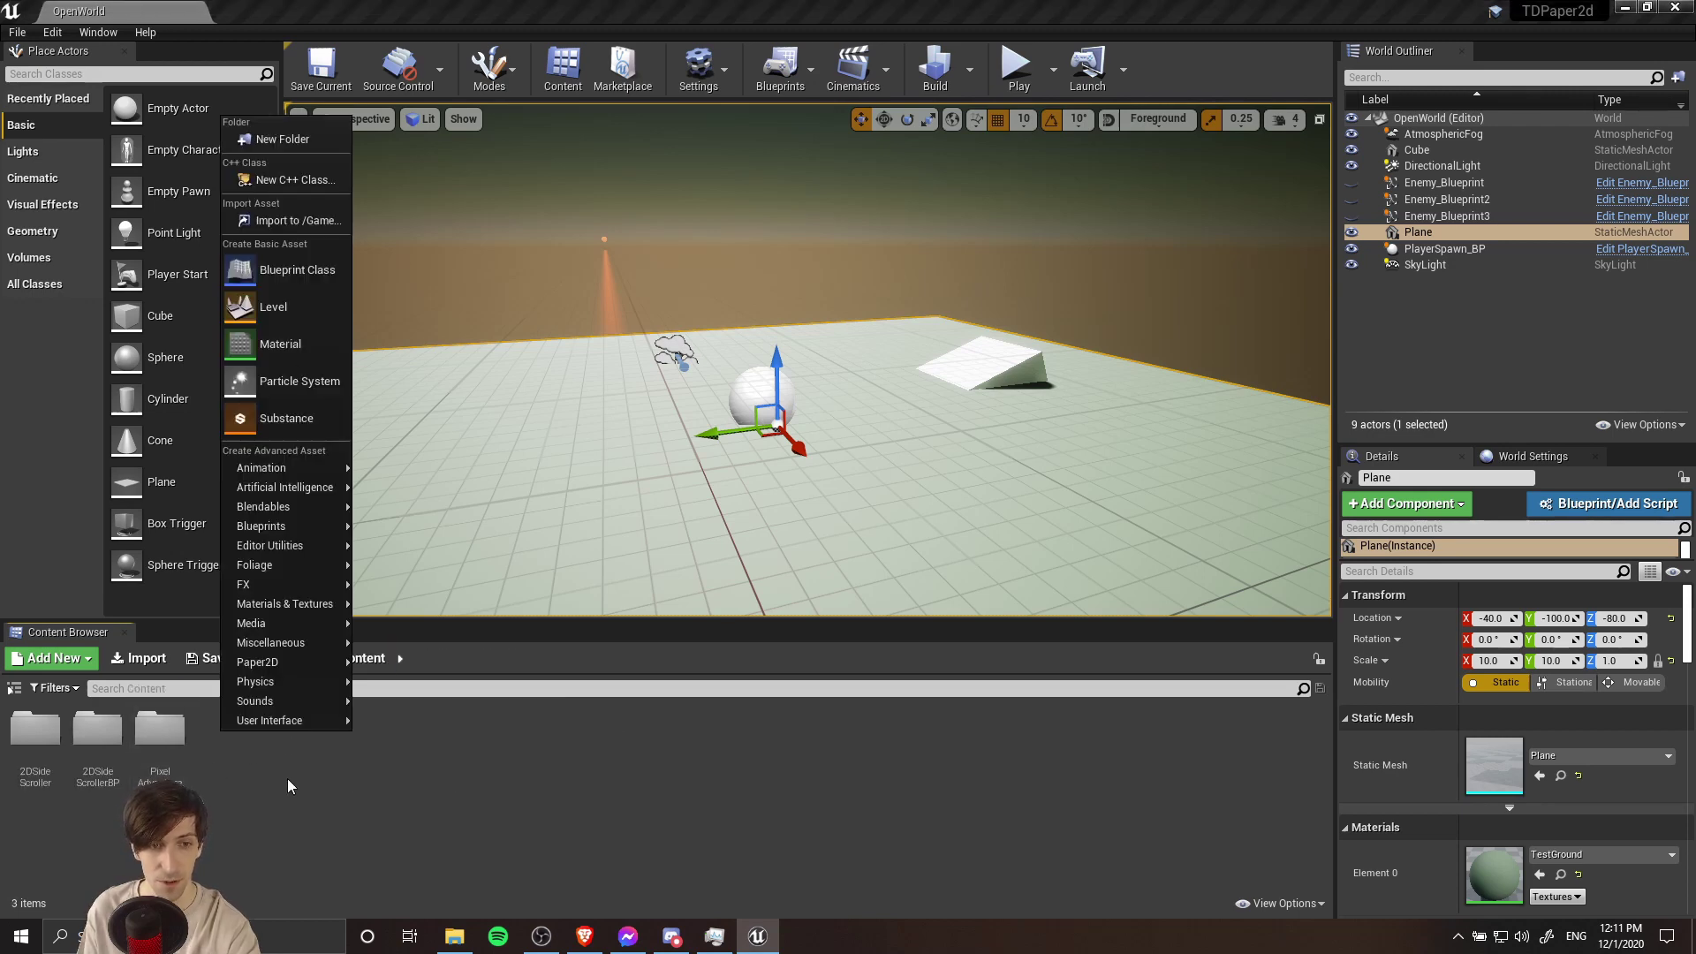
click(316, 143)
text(A)
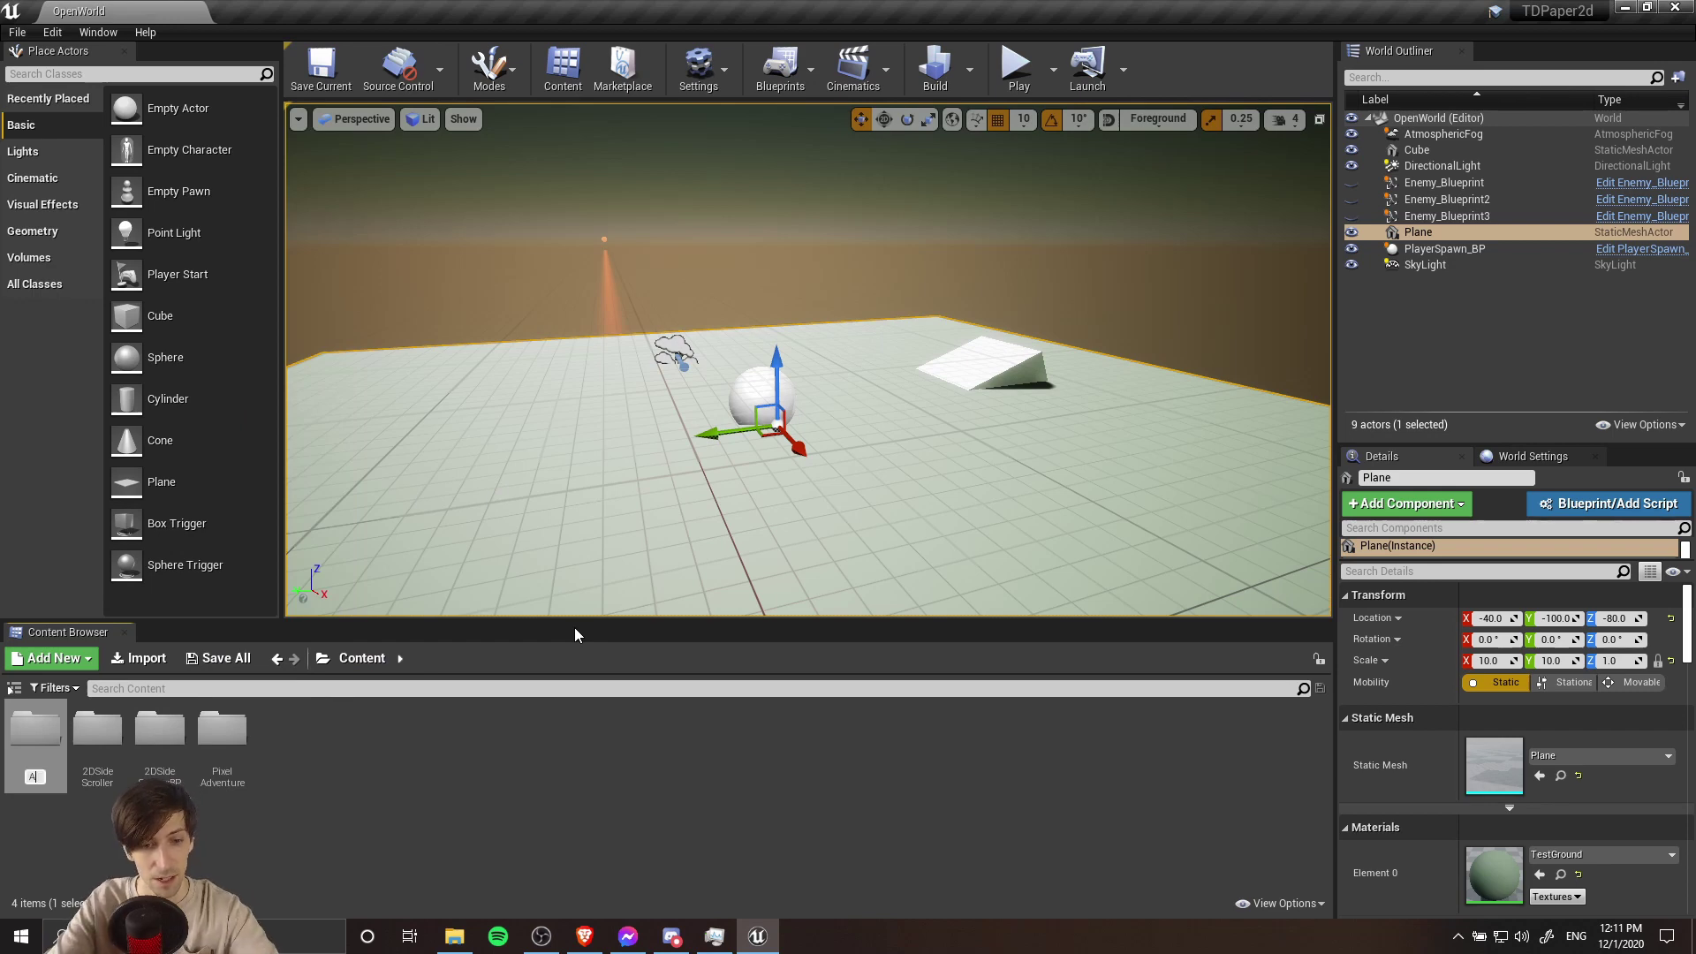
text(rt)
key(Return)
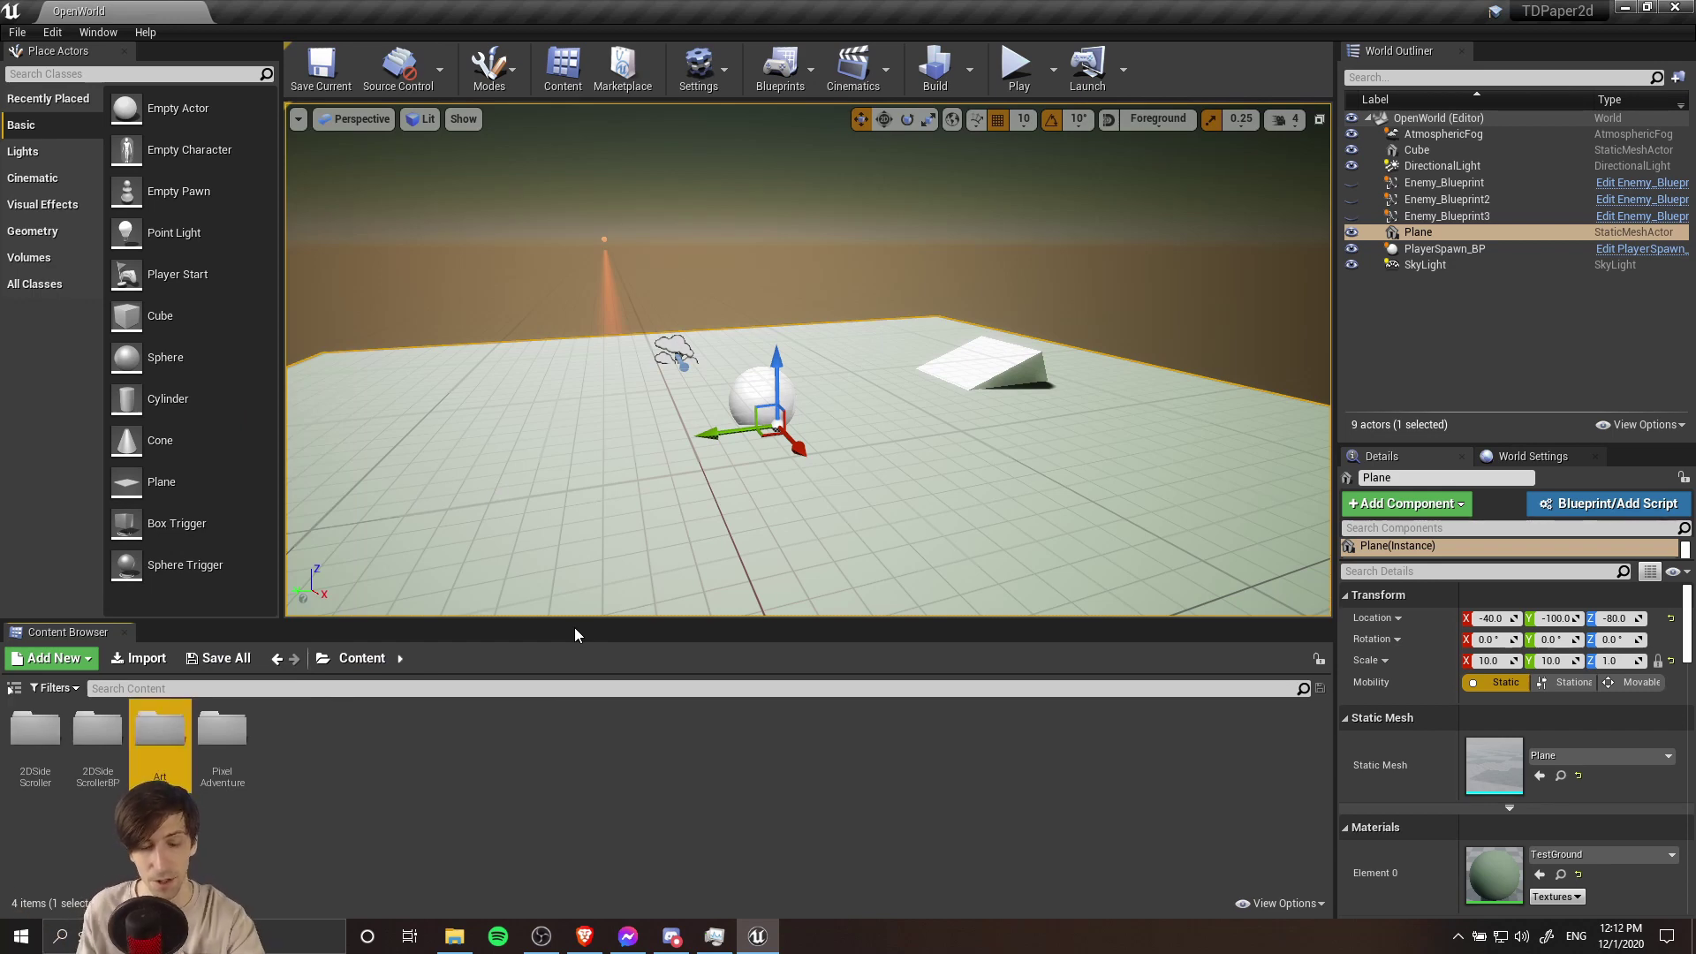
double_click(160, 729)
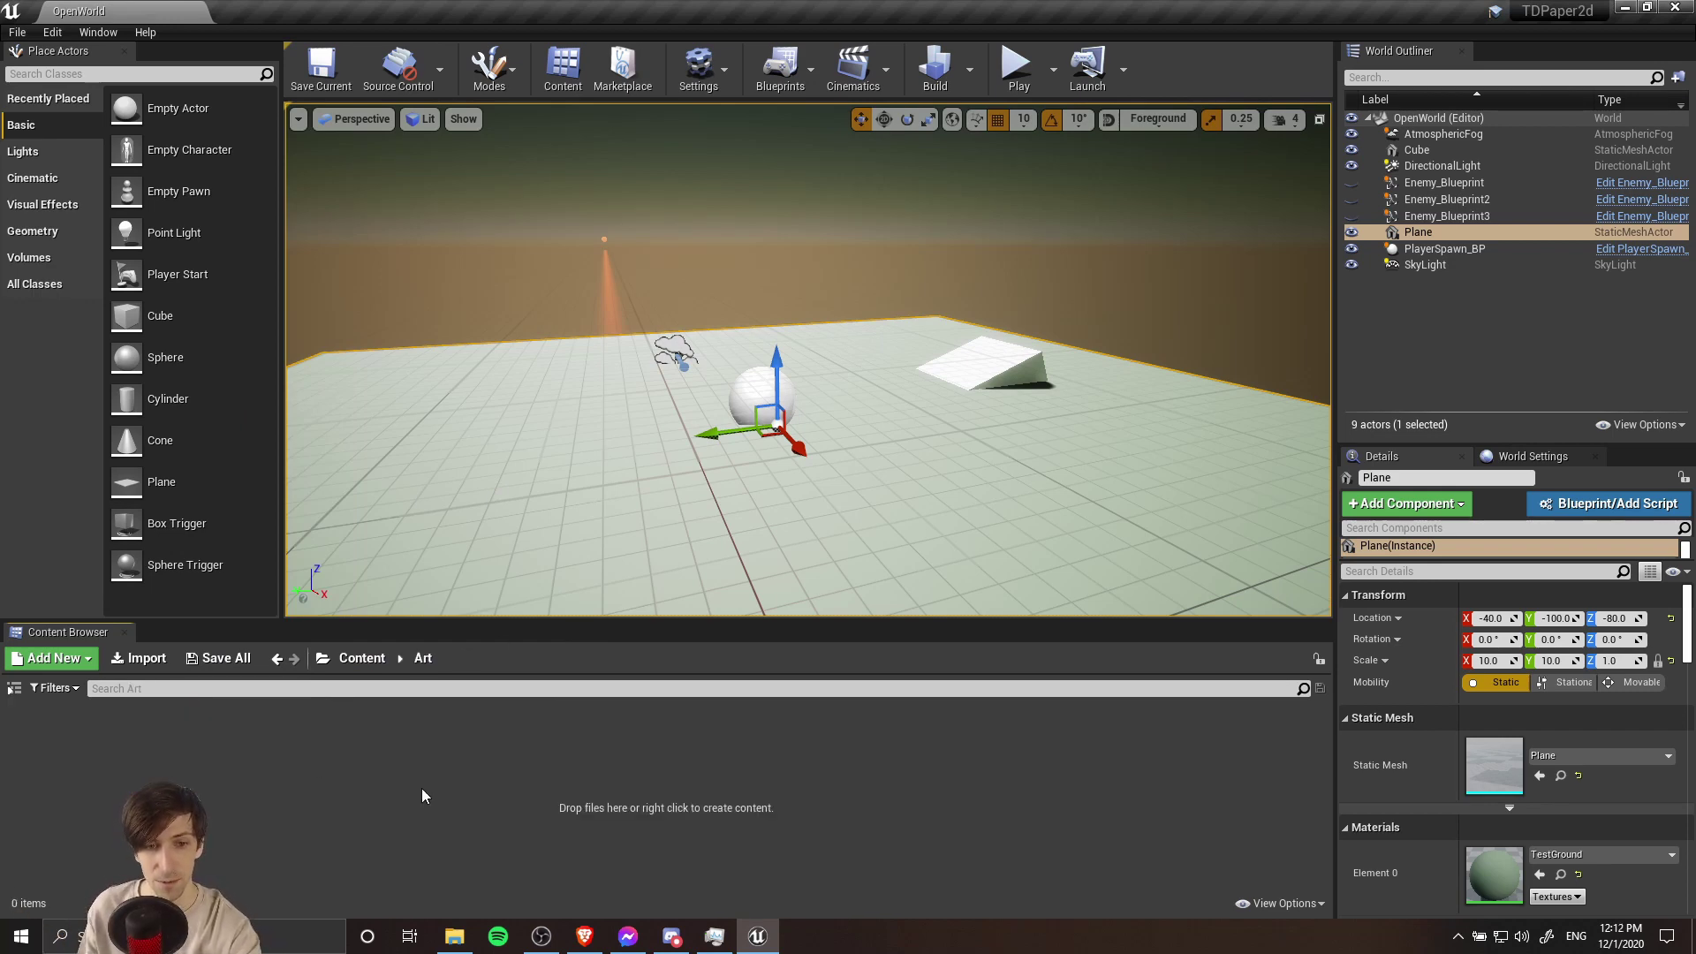
- Drag spritesheet.png from the charge_B folder into Art, importing it as a 572×520 texture
click(448, 935)
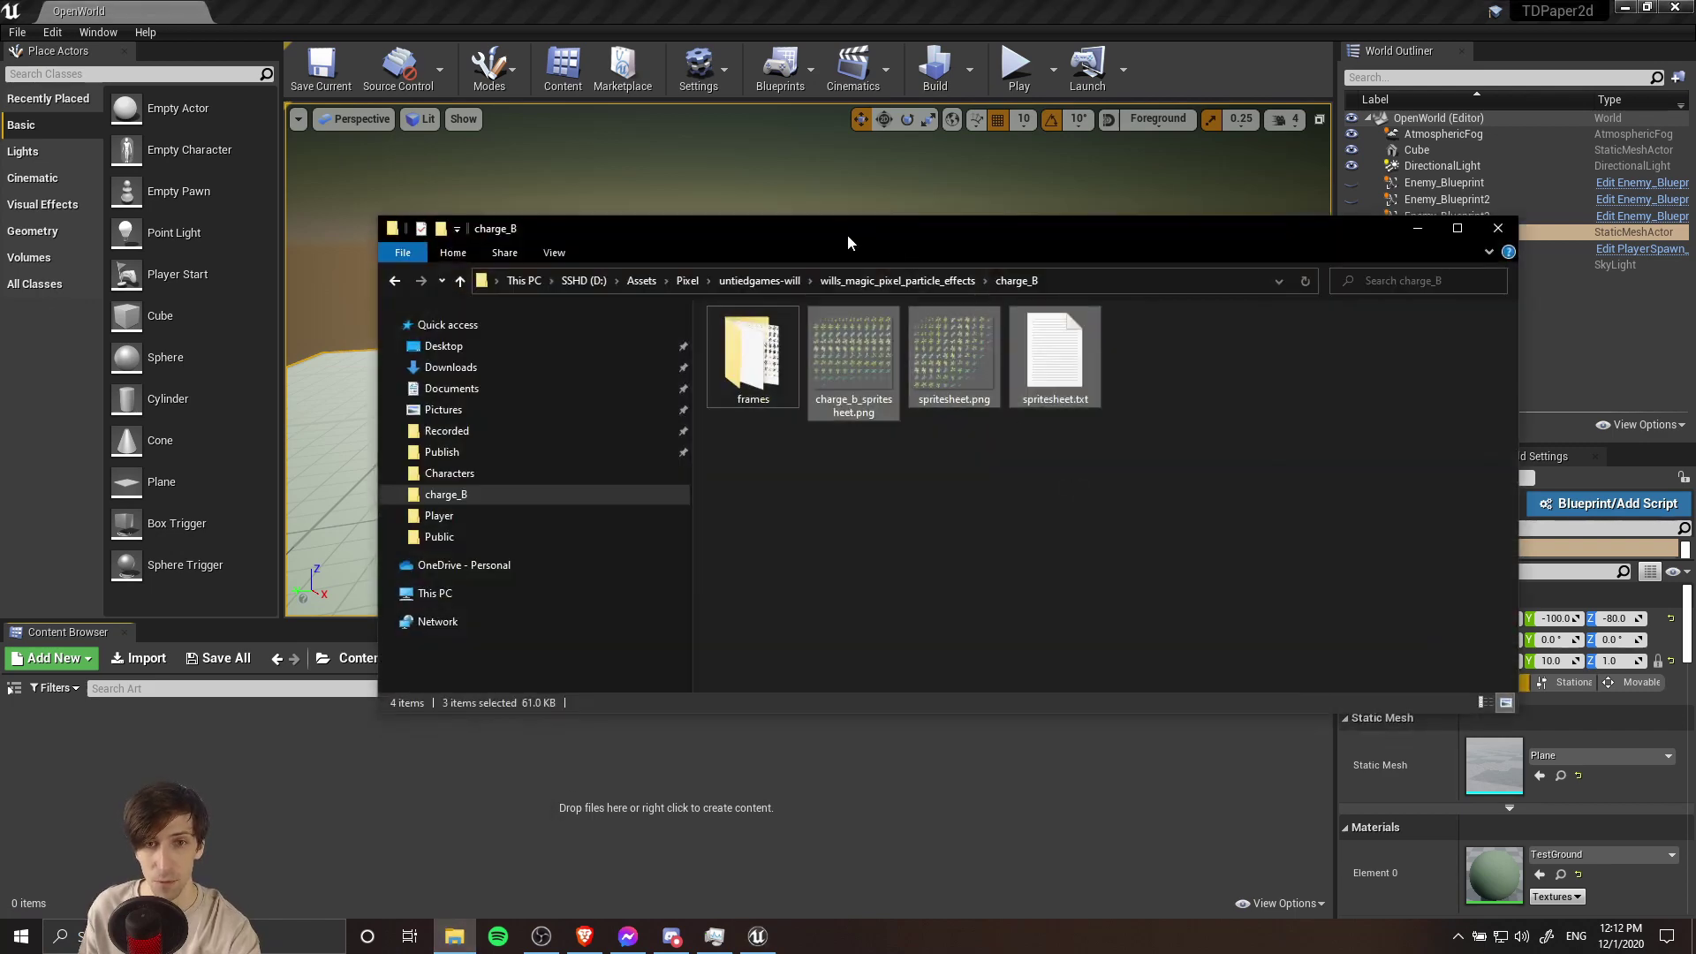
drag(847, 235, 762, 116)
click(856, 251)
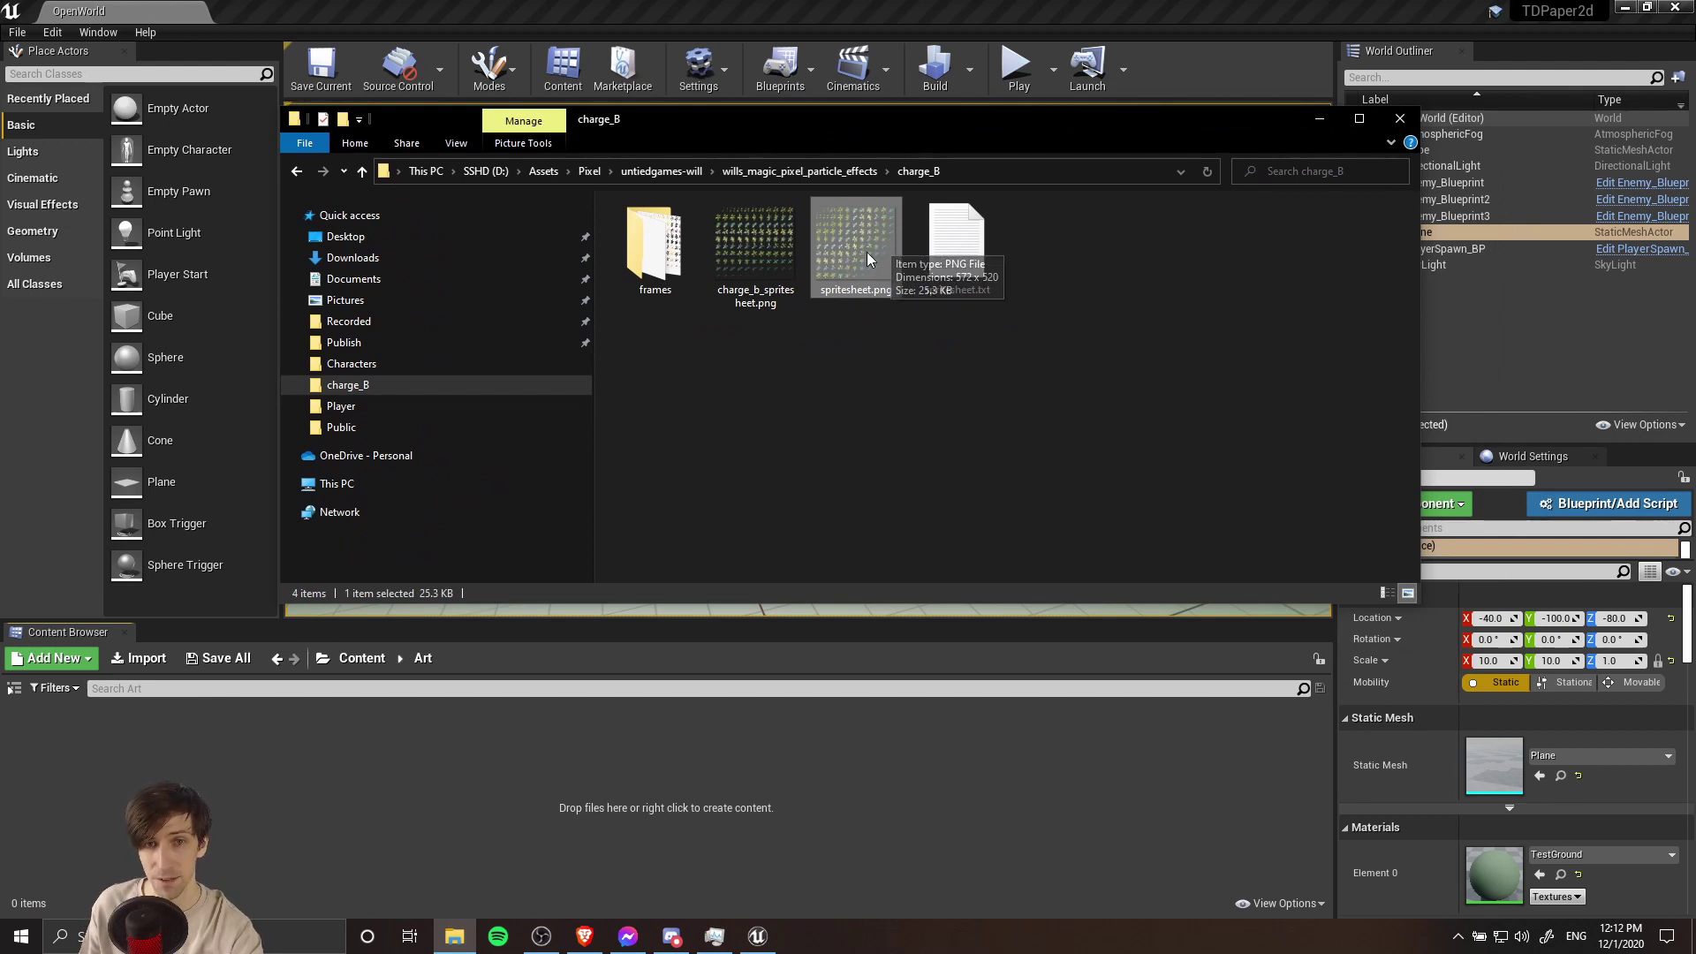
drag(870, 261, 129, 777)
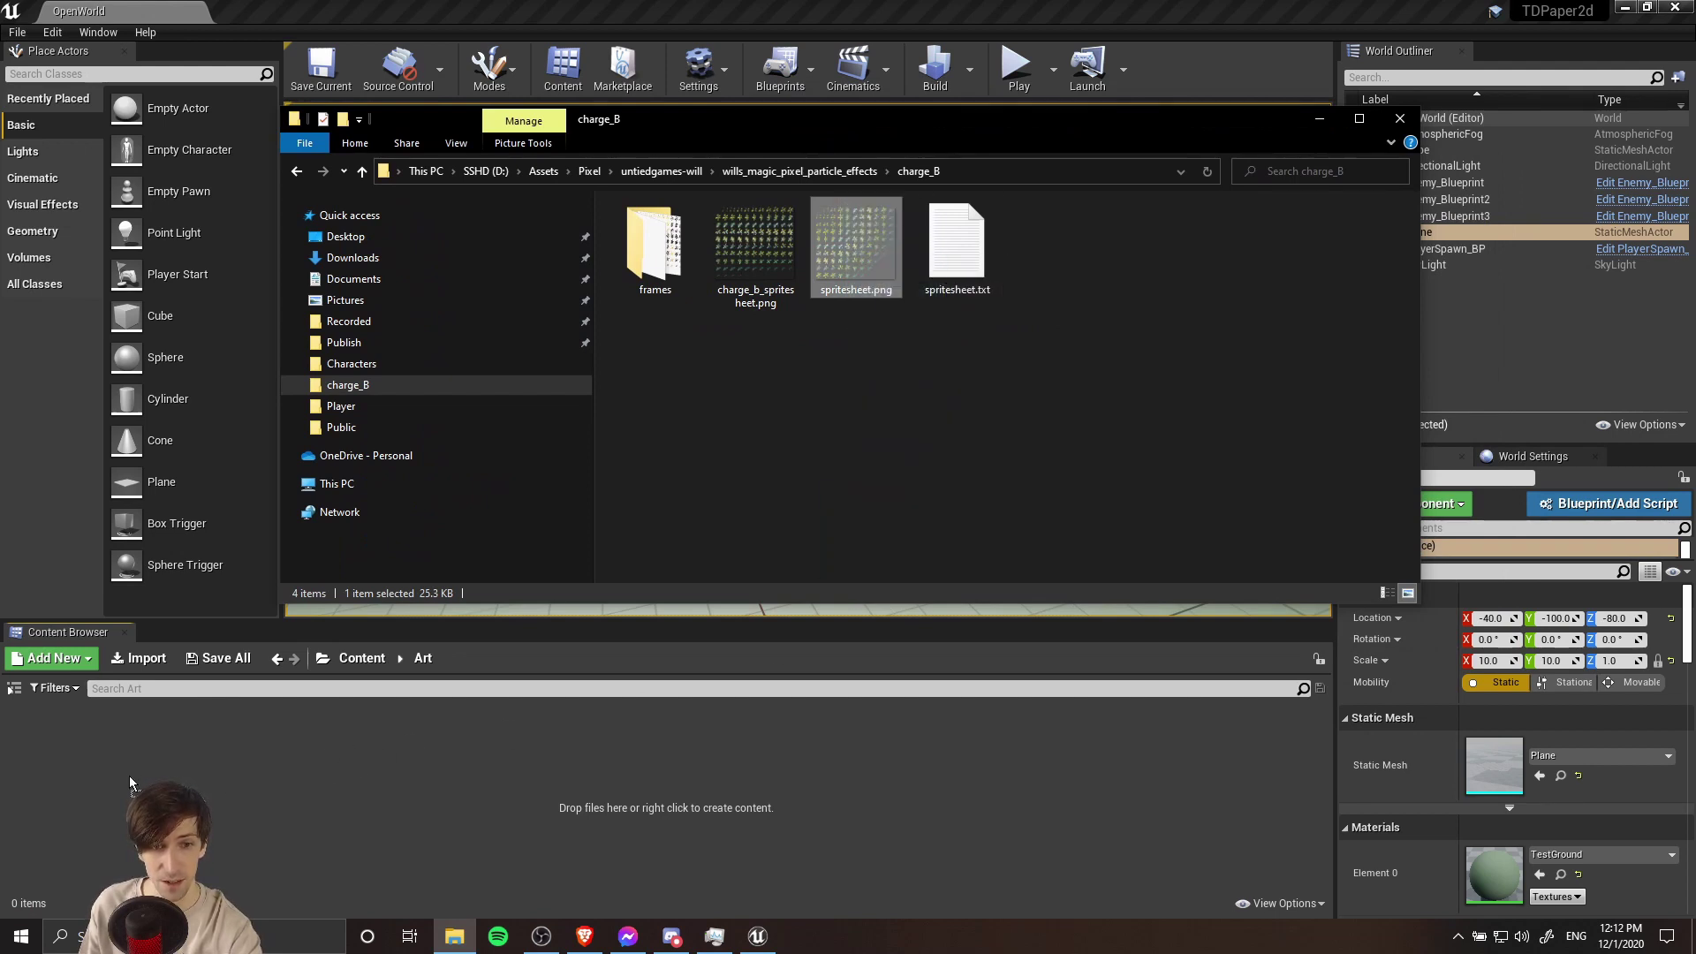
click(87, 769)
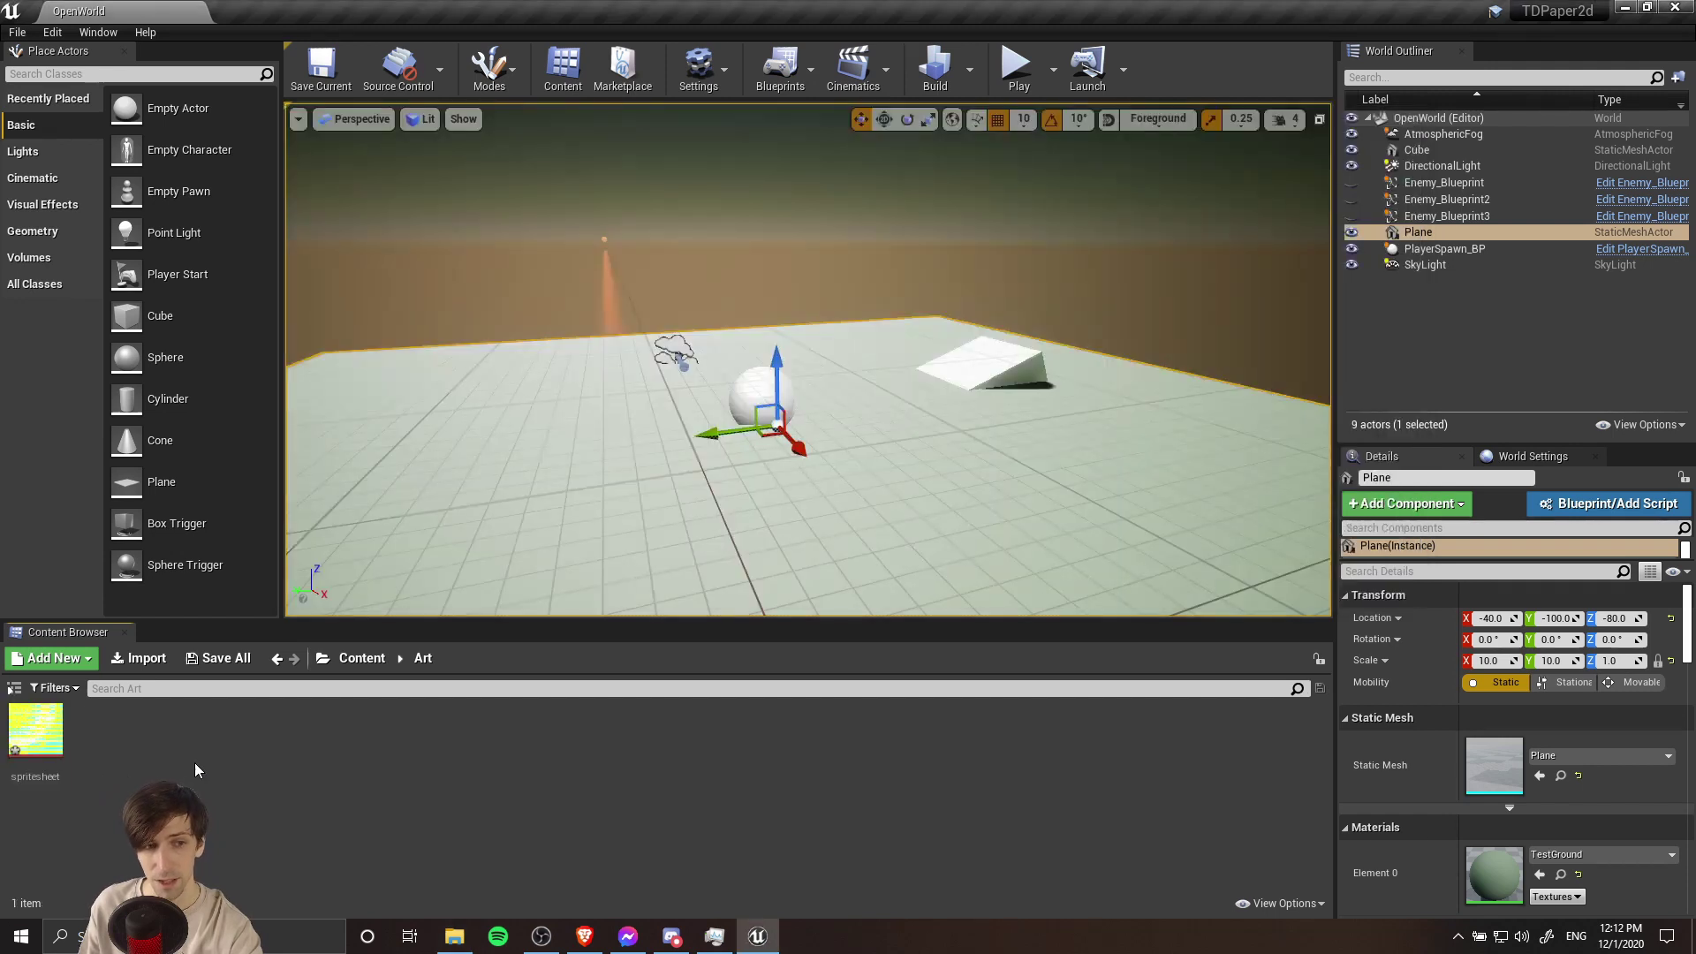
- Apply Paper2D texture settings to spritesheet via Sprite Actions and open it in the texture editor
right_click(51, 740)
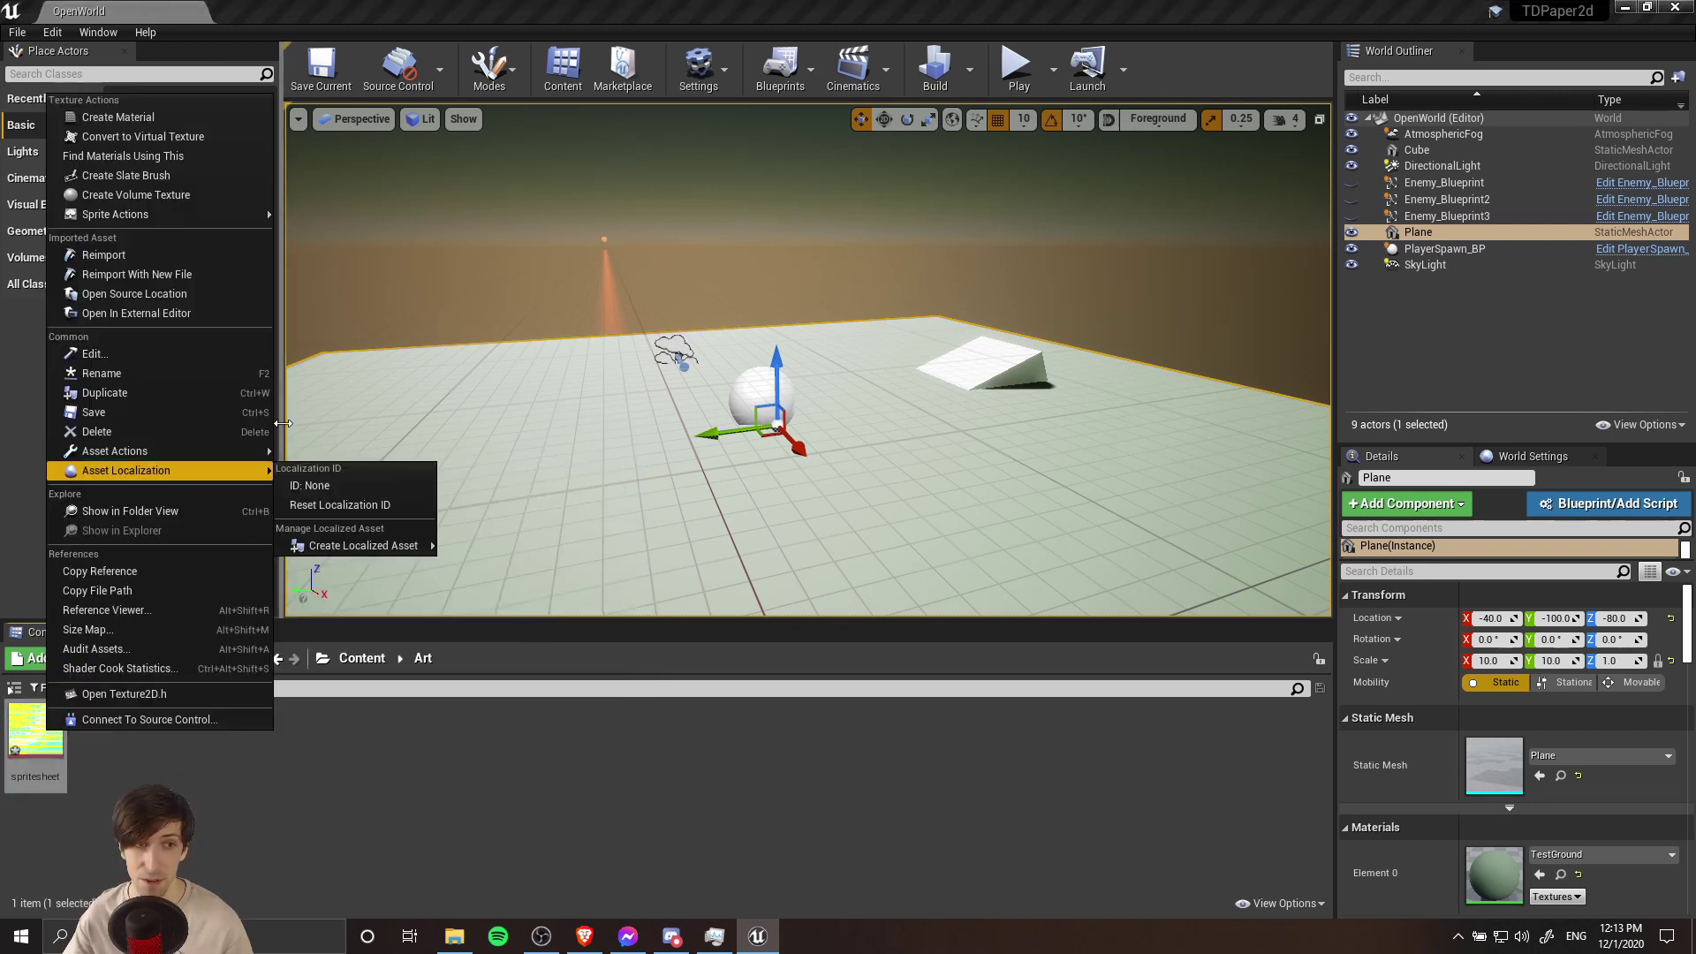
mouse_move(223, 212)
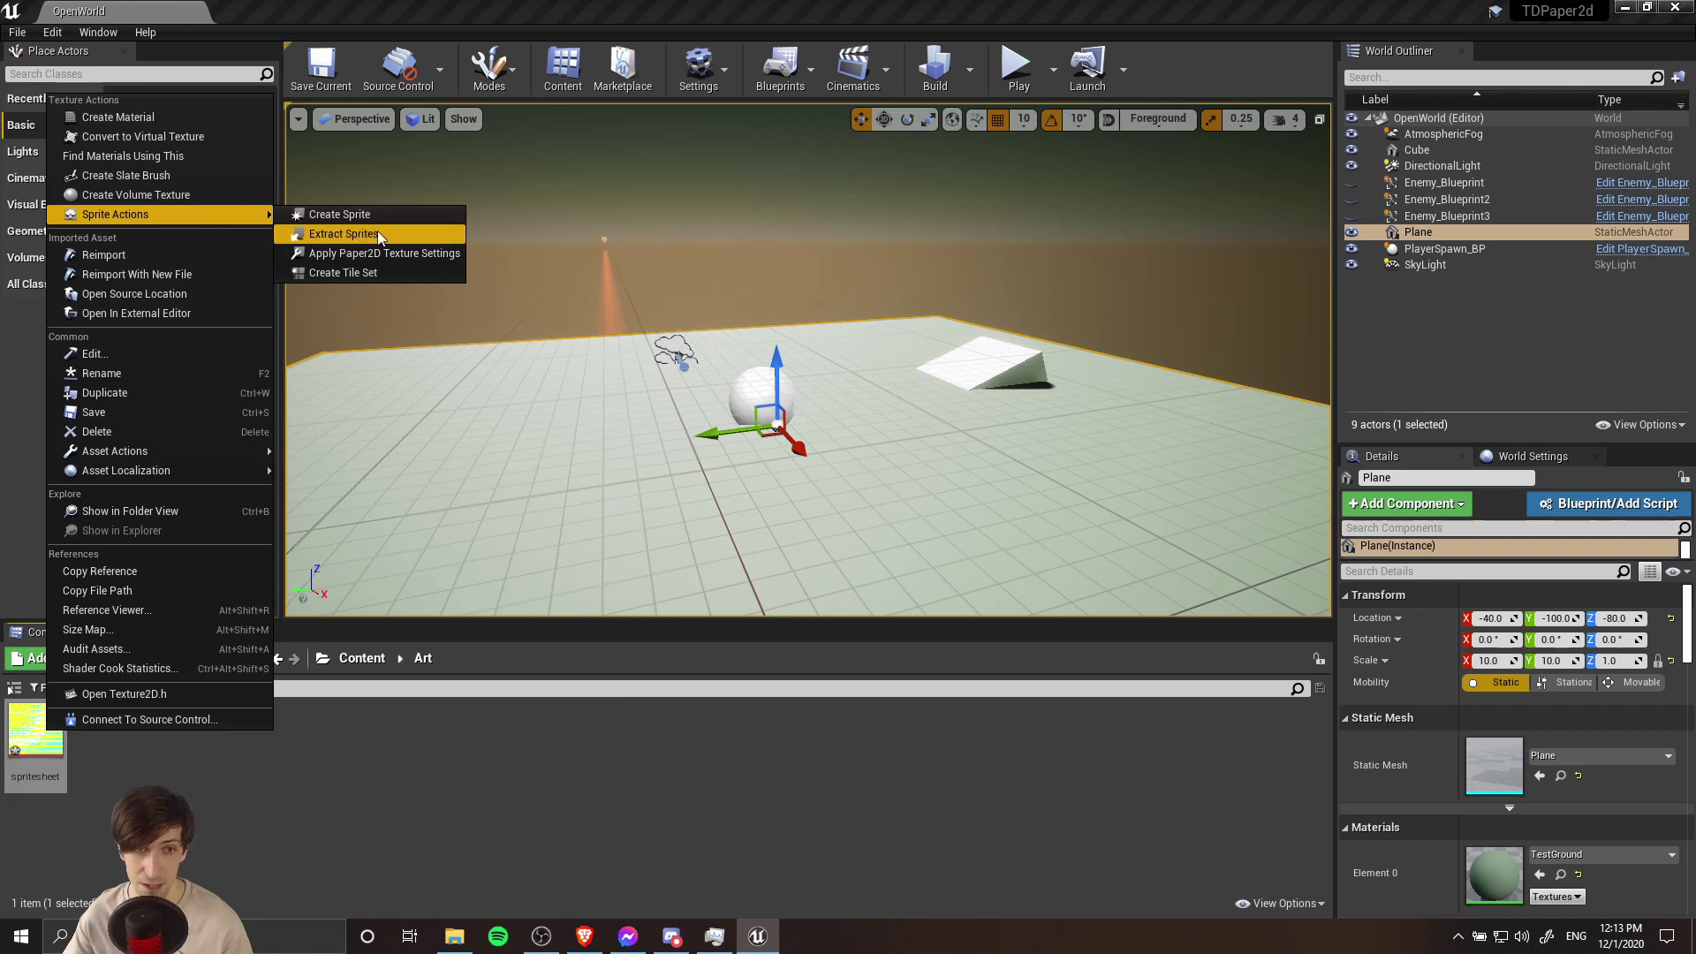
click(446, 254)
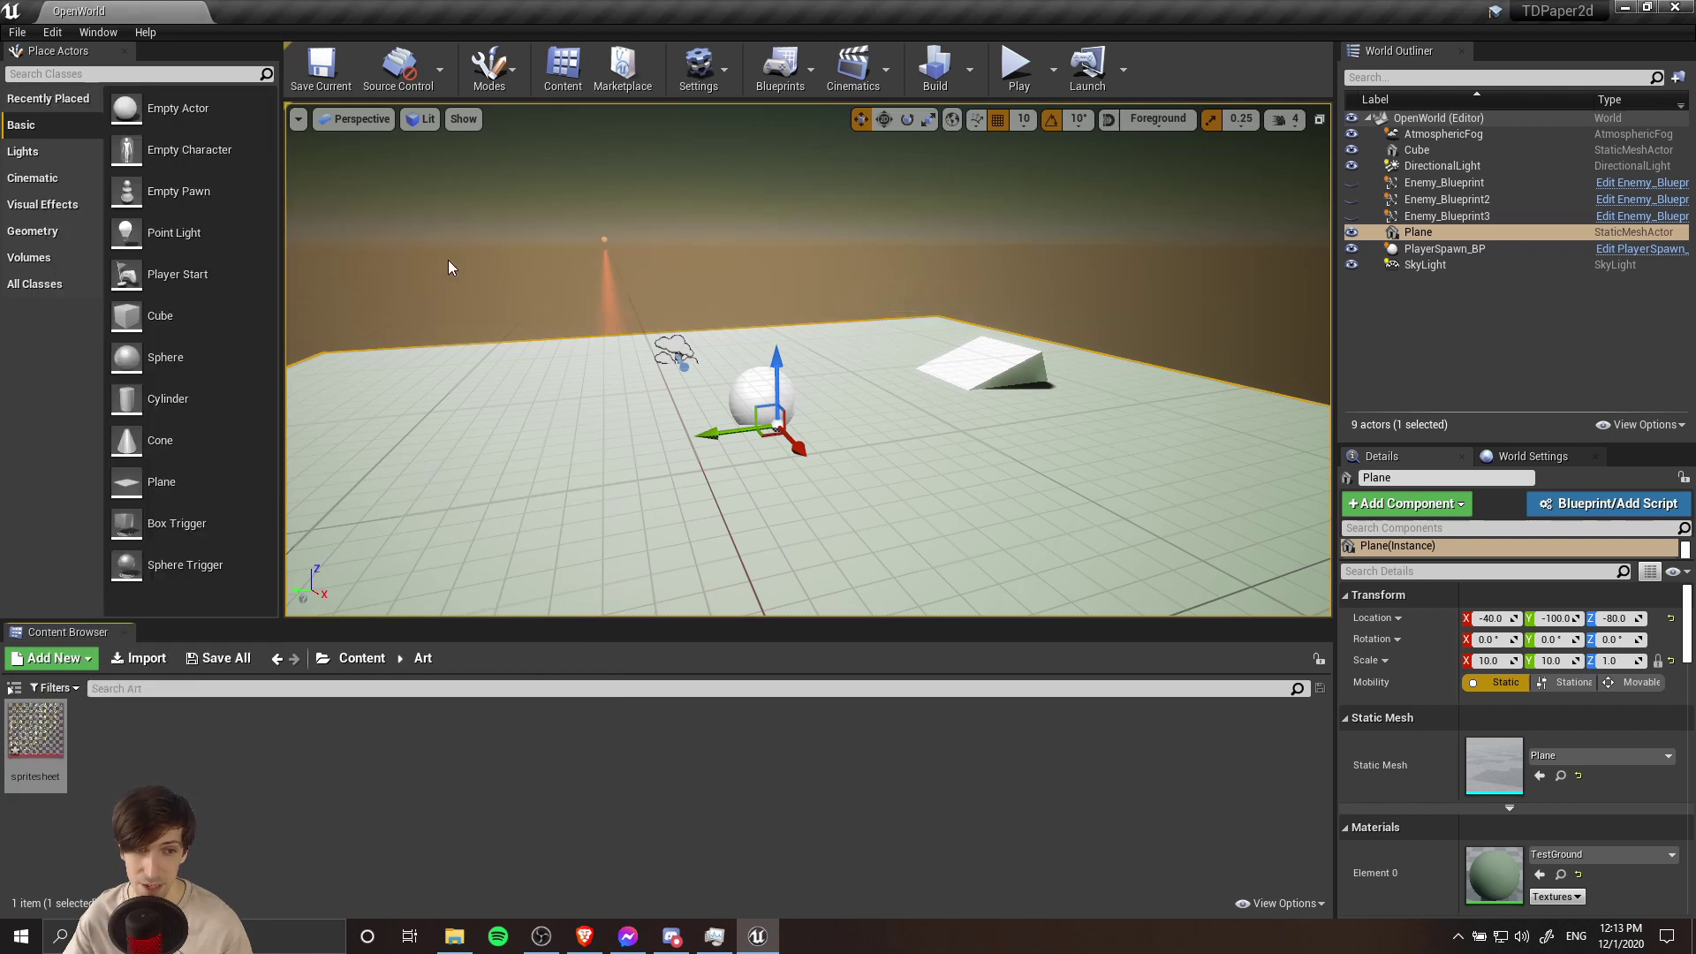
double_click(40, 726)
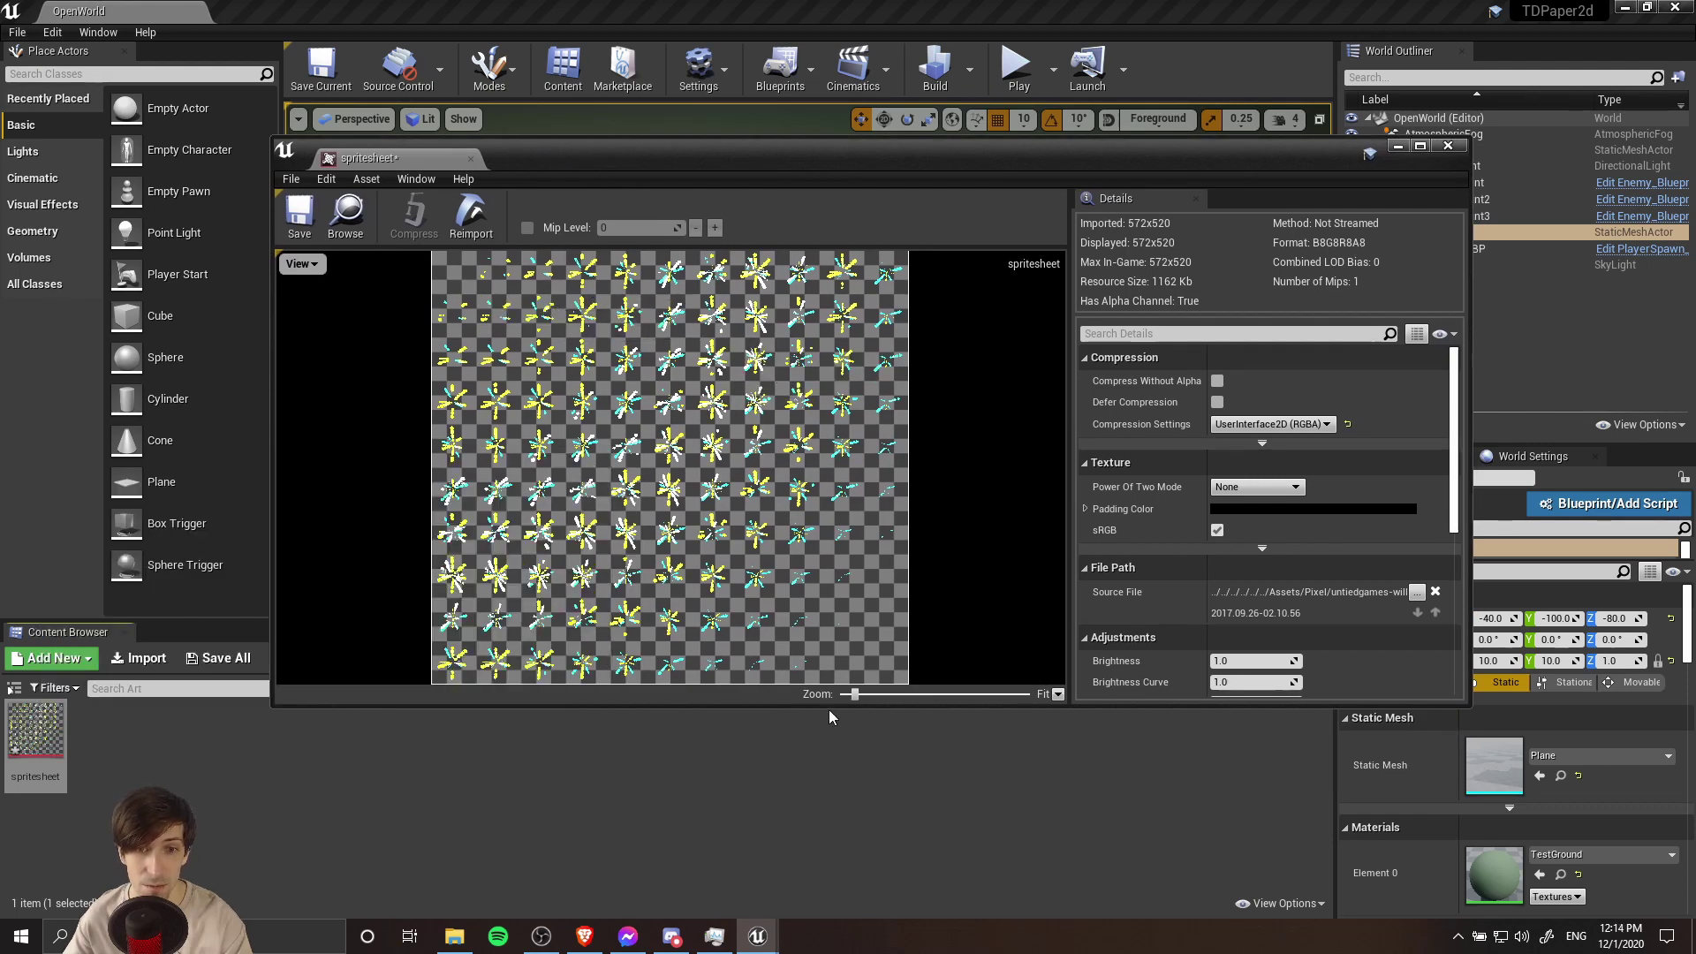
- Make the spritesheet texture editor taller, zoom the preview in and out, then close it
drag(828, 709, 853, 909)
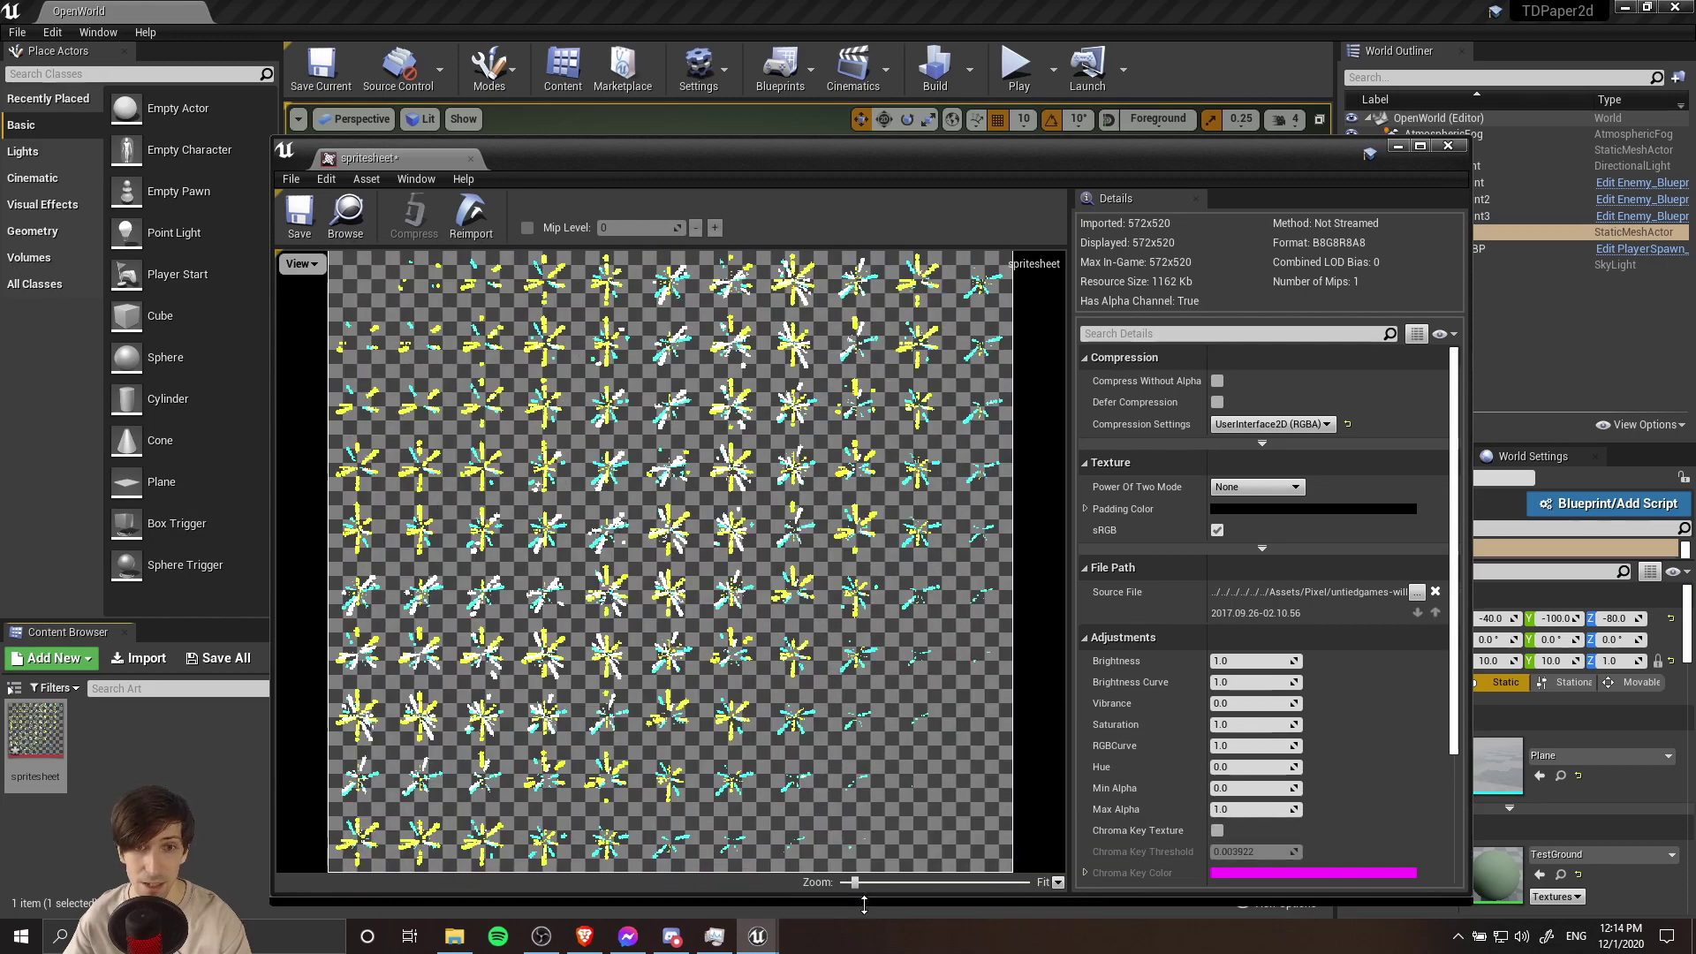
scroll(587, 403, up, 5)
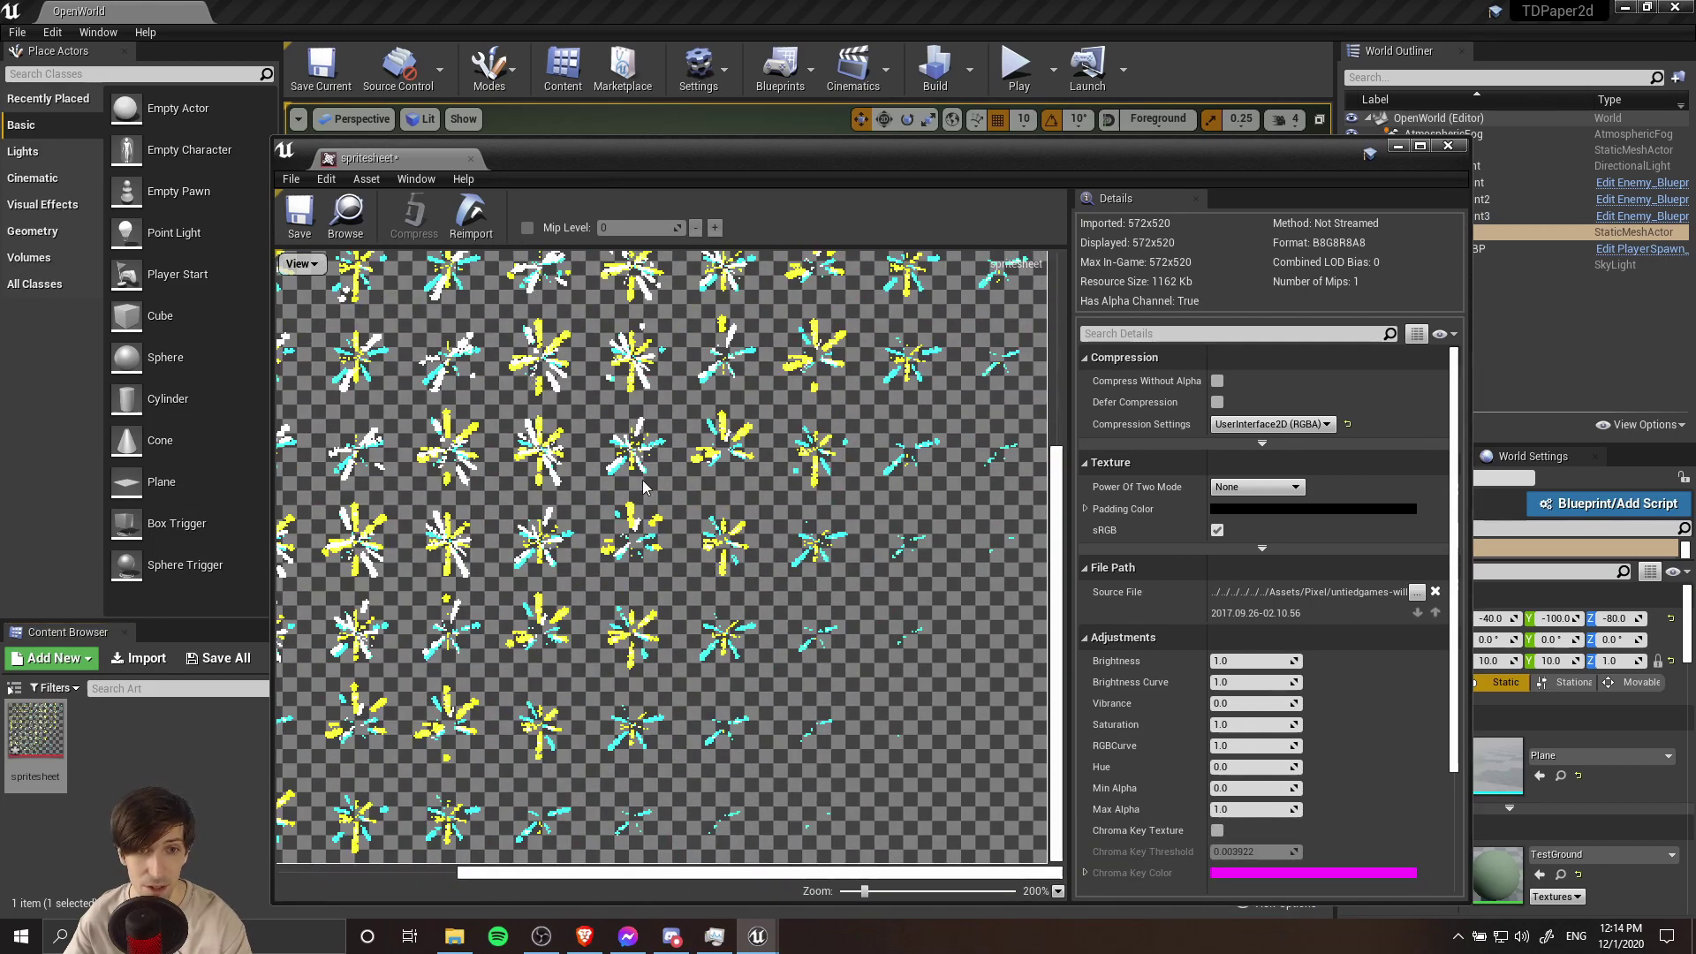
scroll(671, 433, down, 5)
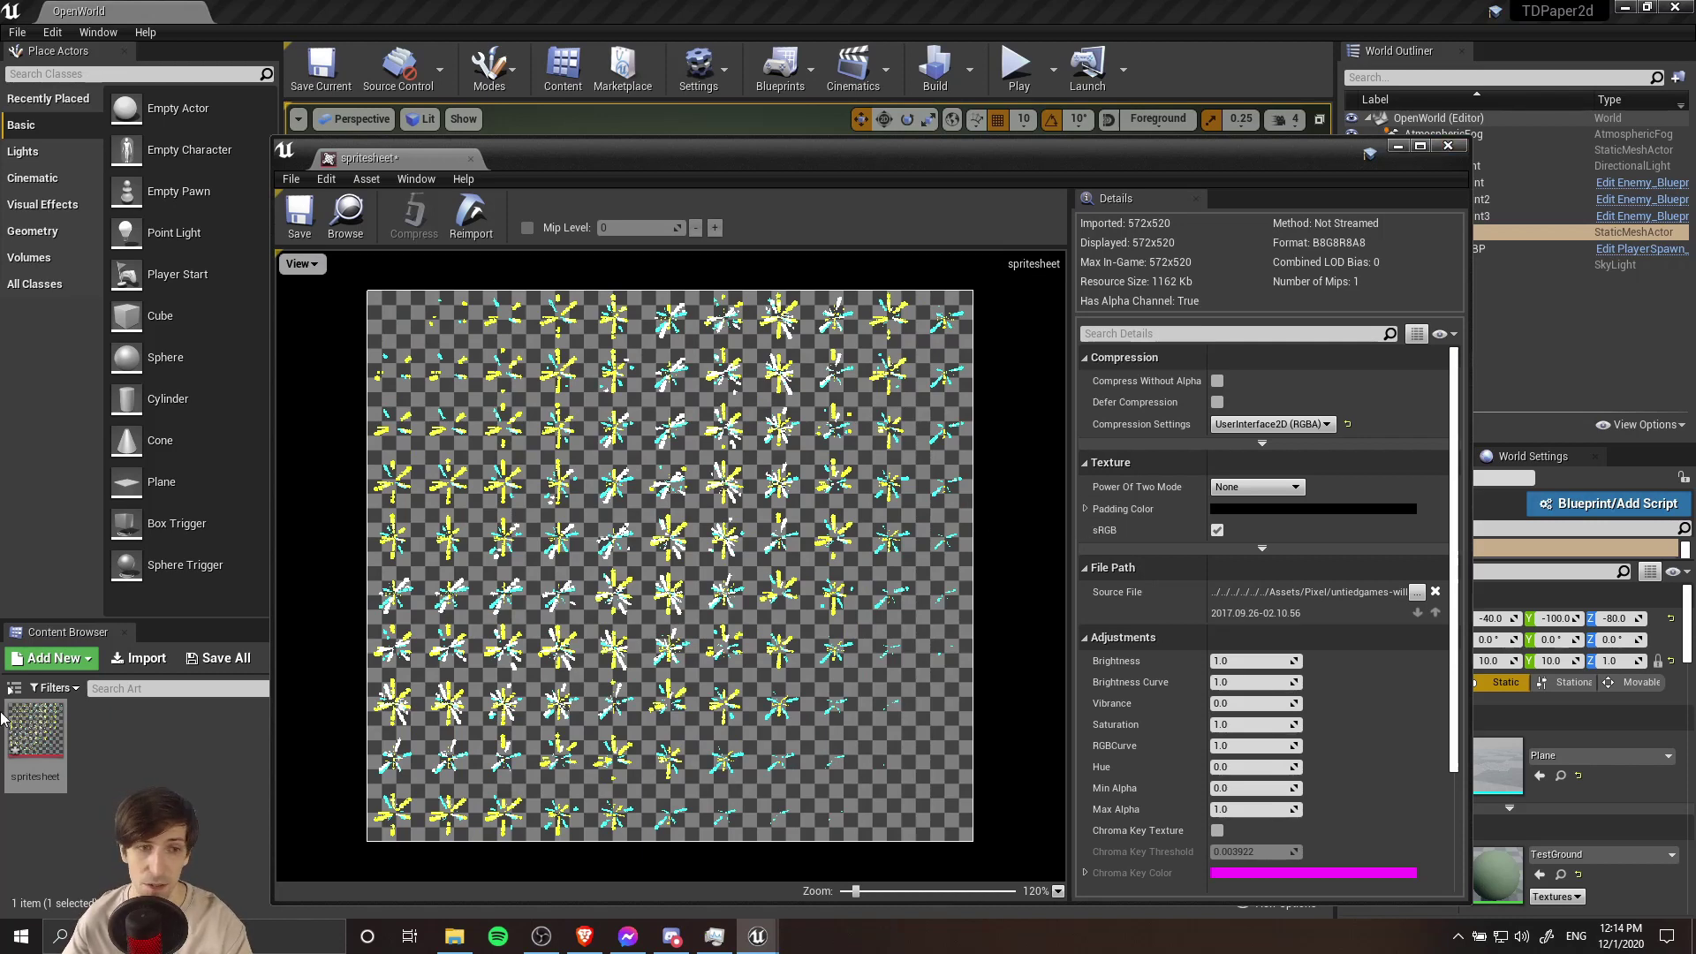
mouse_move(45, 738)
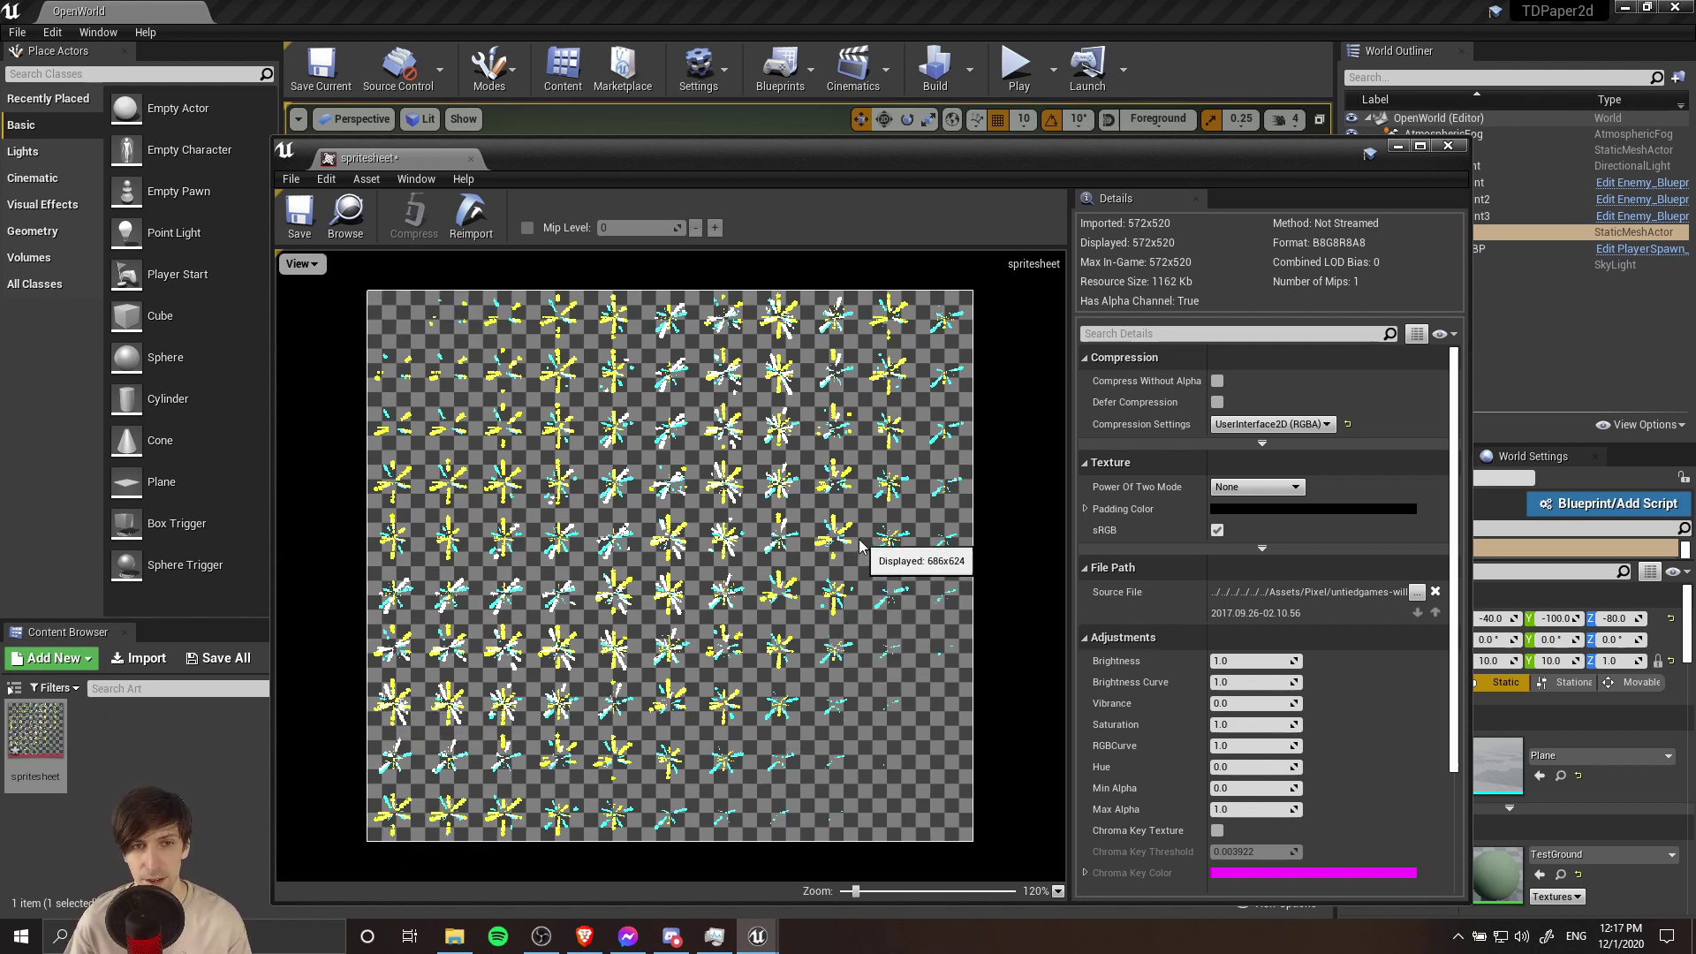
click(1446, 148)
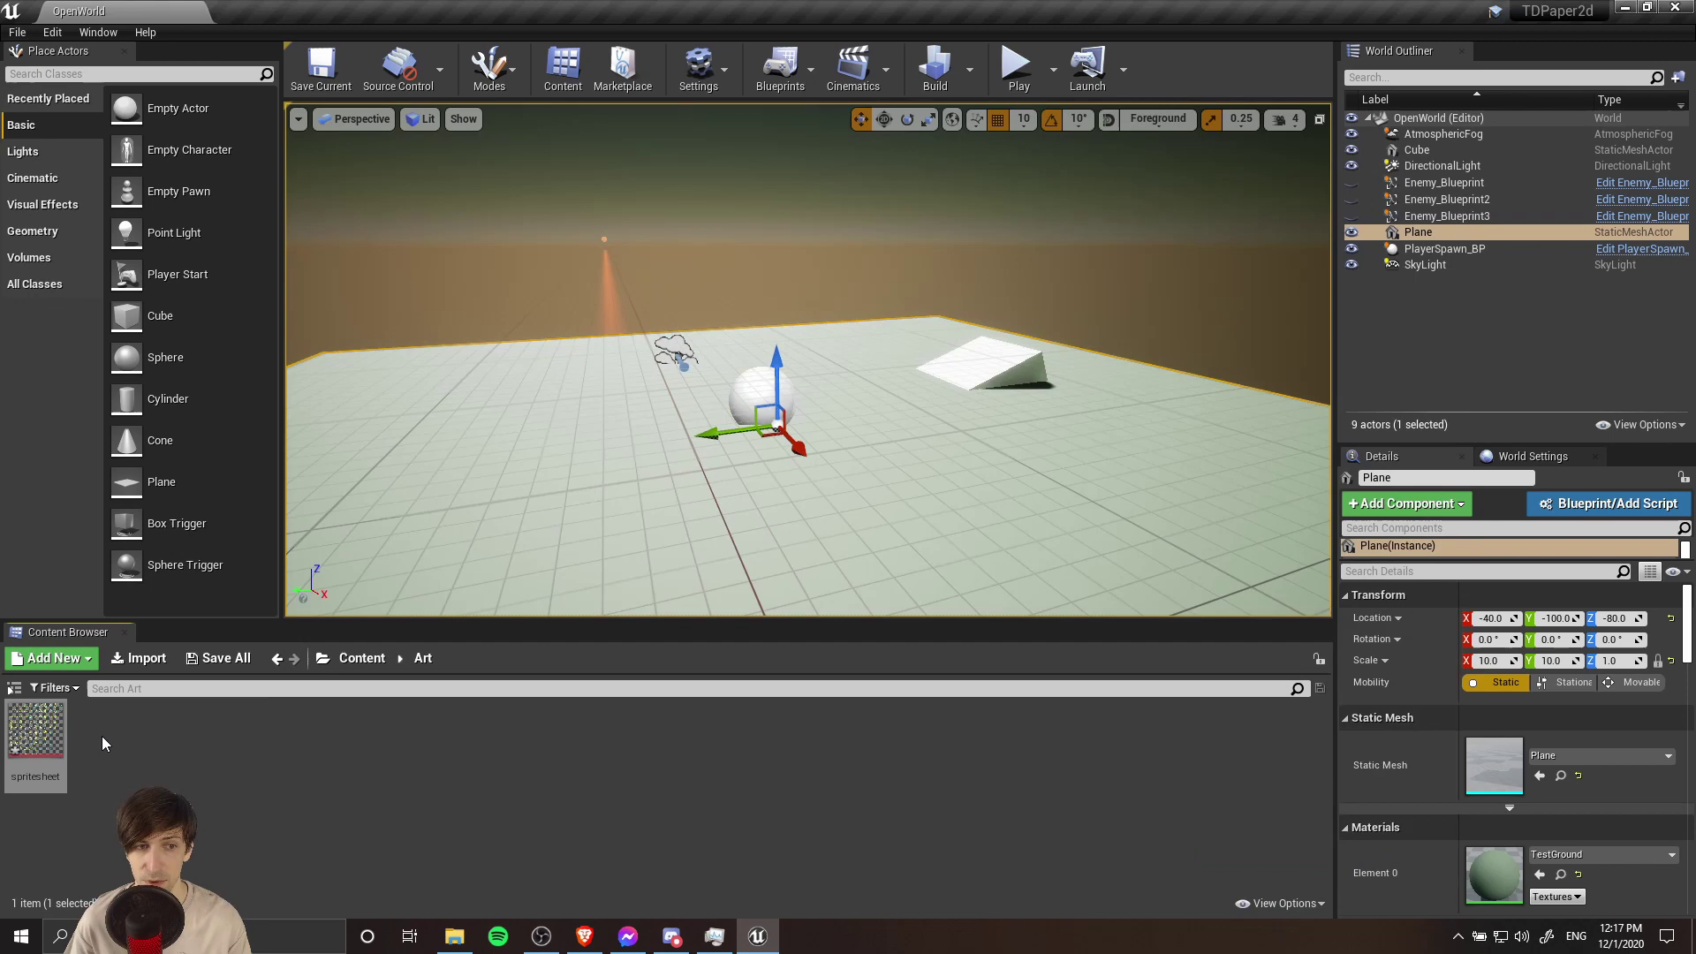
- Run Extract Sprites on spritesheet and change Sprite Extract Mode from Auto to Grid
right_click(45, 725)
mouse_move(209, 214)
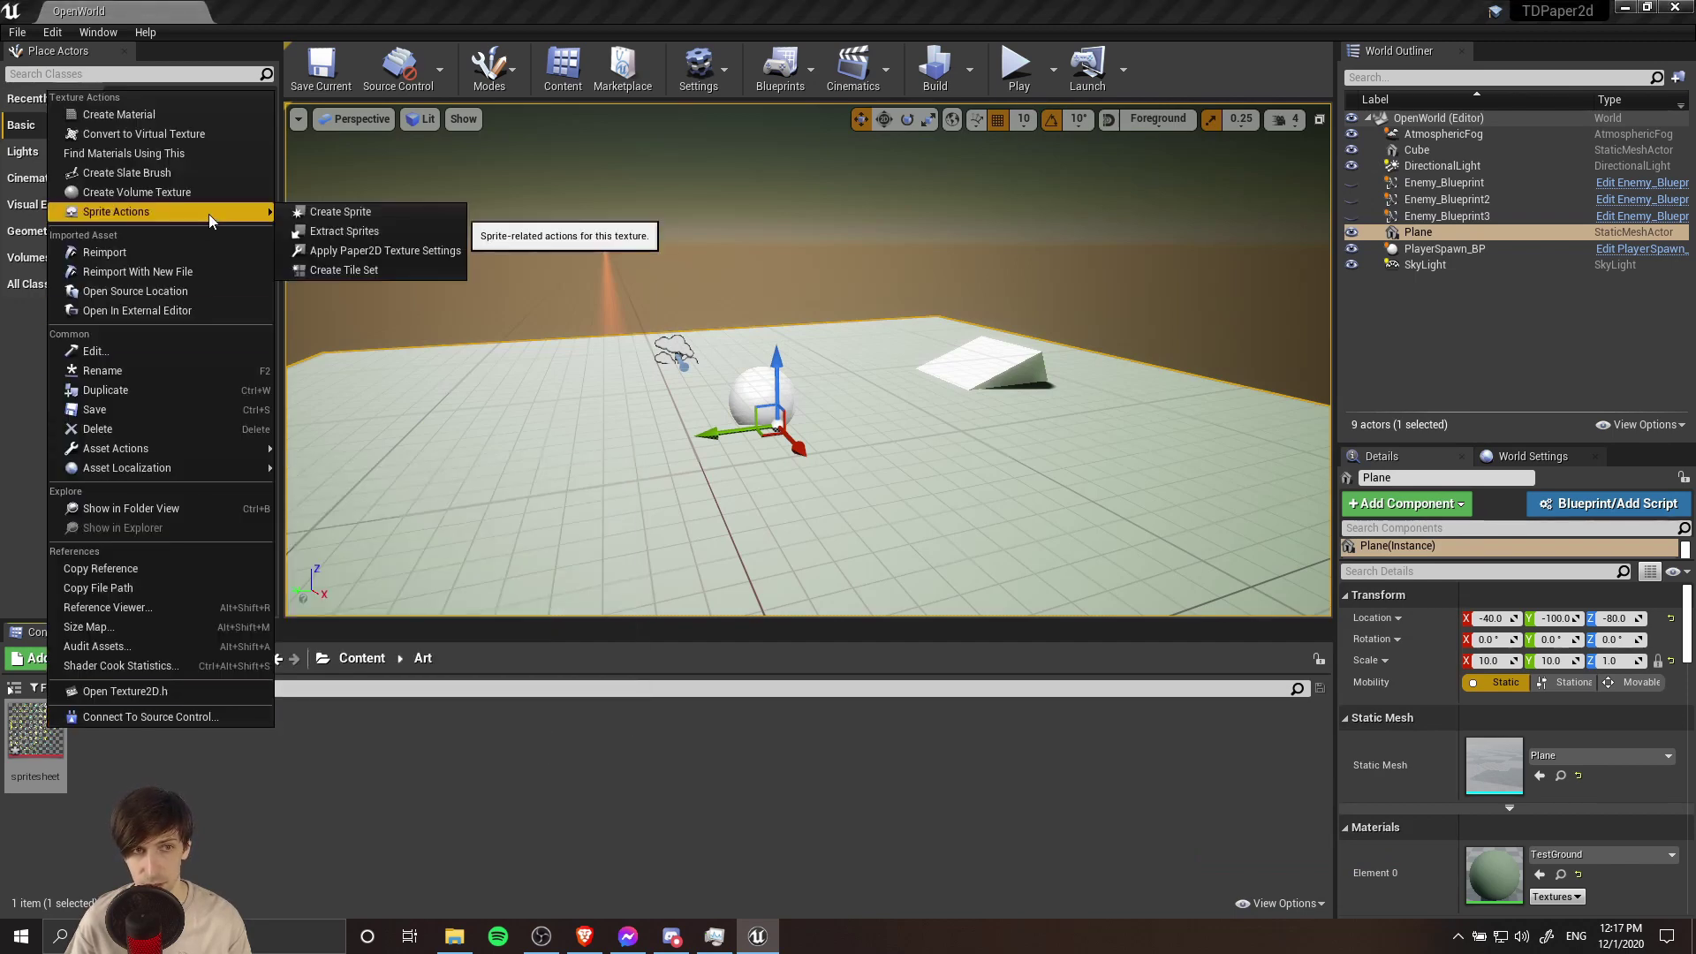
click(345, 230)
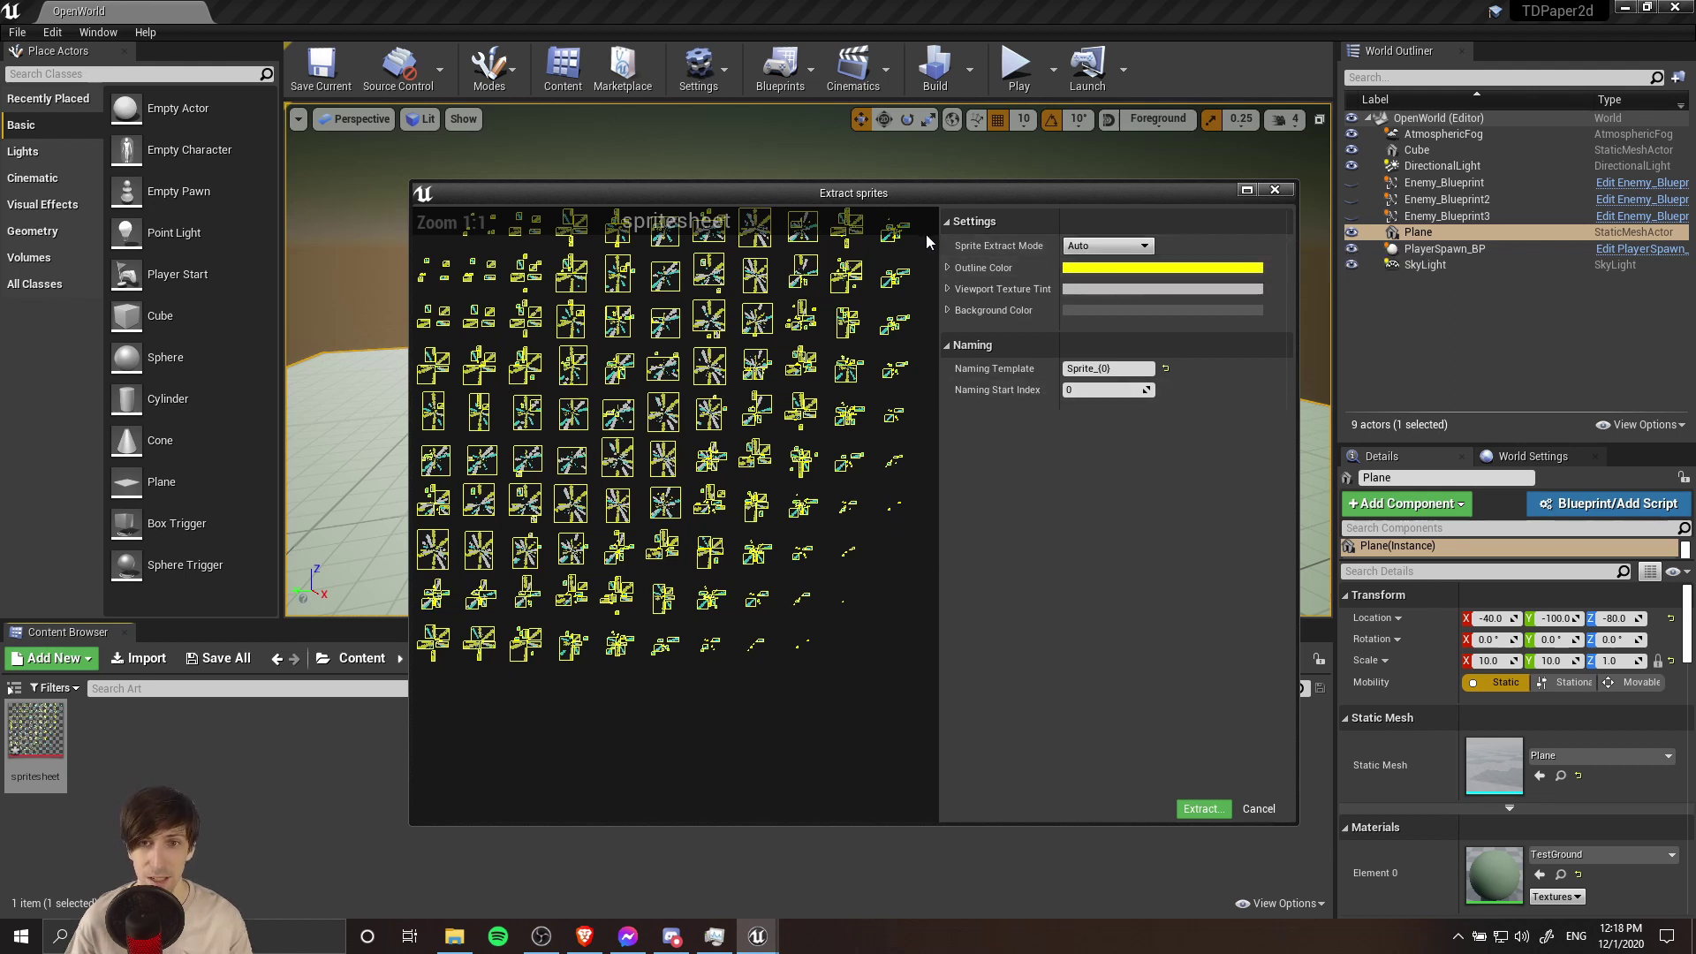
click(1105, 248)
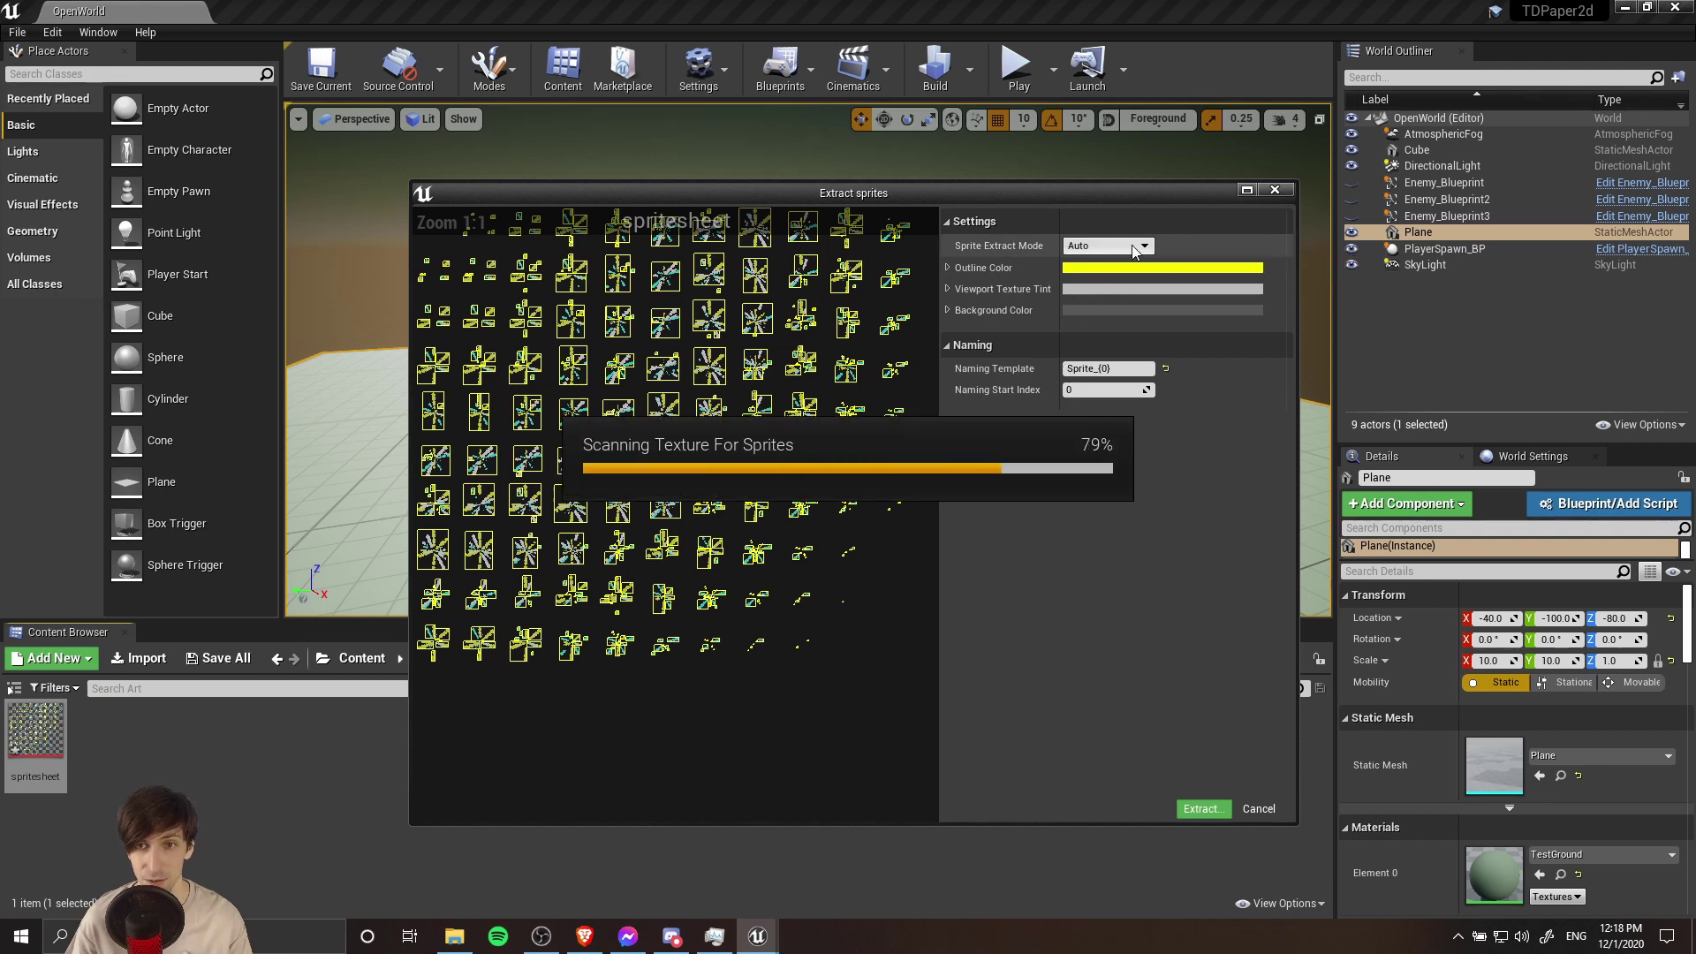
click(1131, 272)
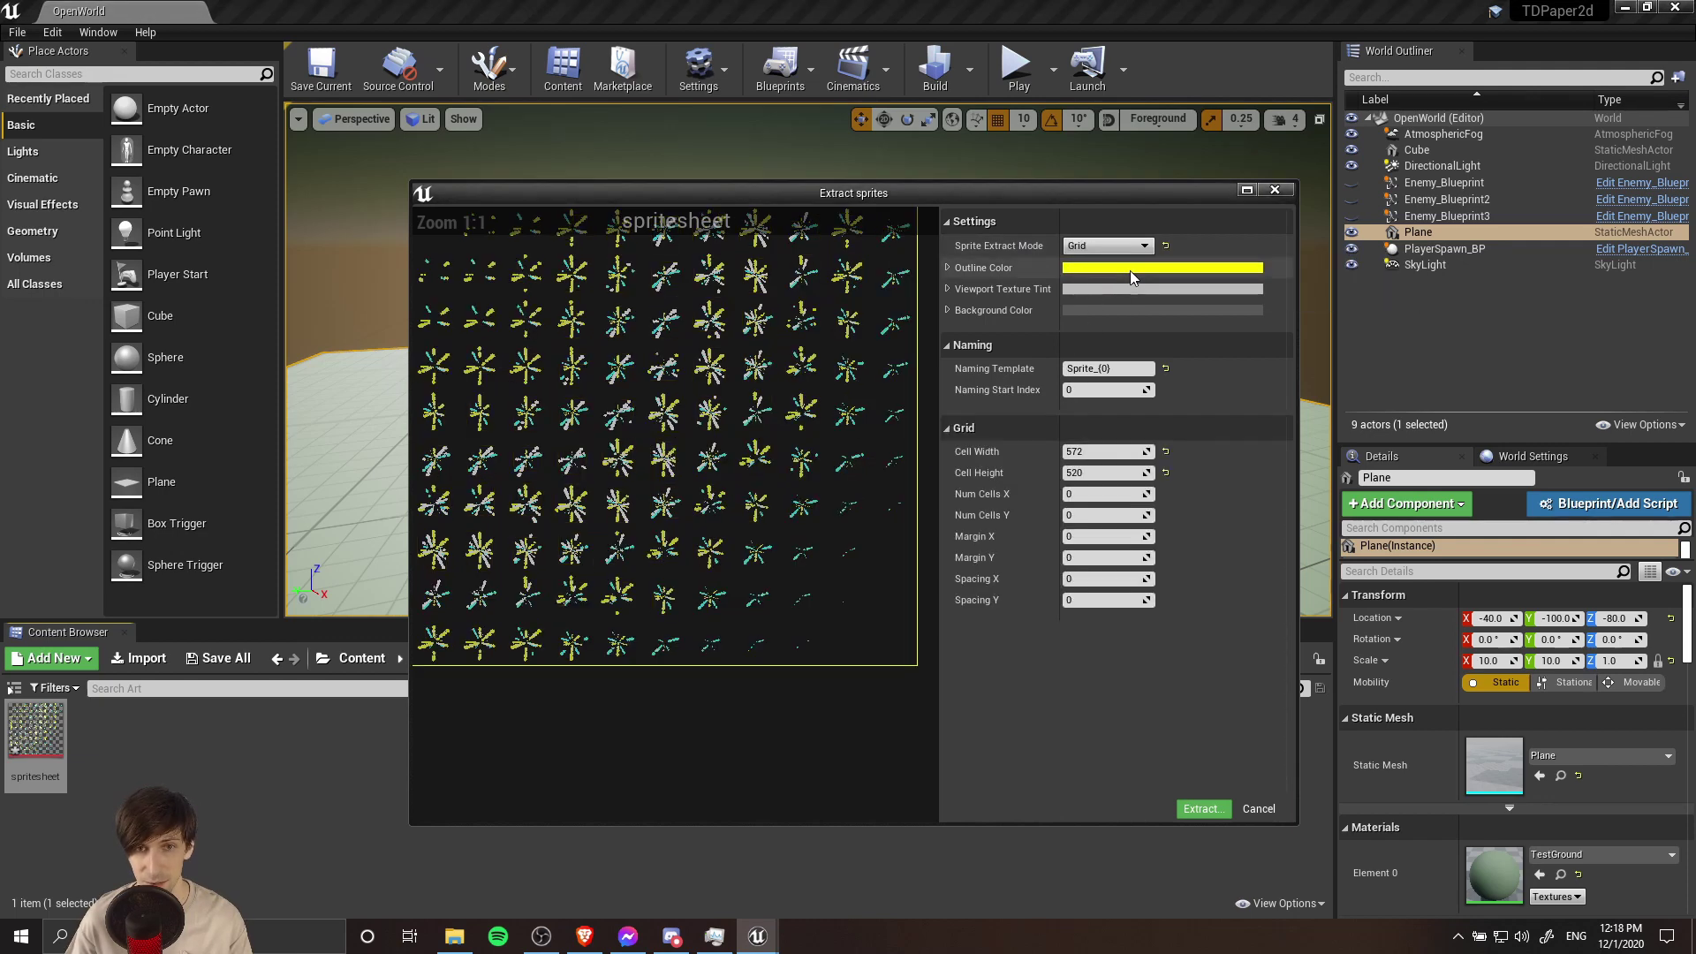
- Maximize the Extract sprites window, then zoom and pan to centre the whole spritesheet
double_click(870, 193)
scroll(509, 198, up, 4)
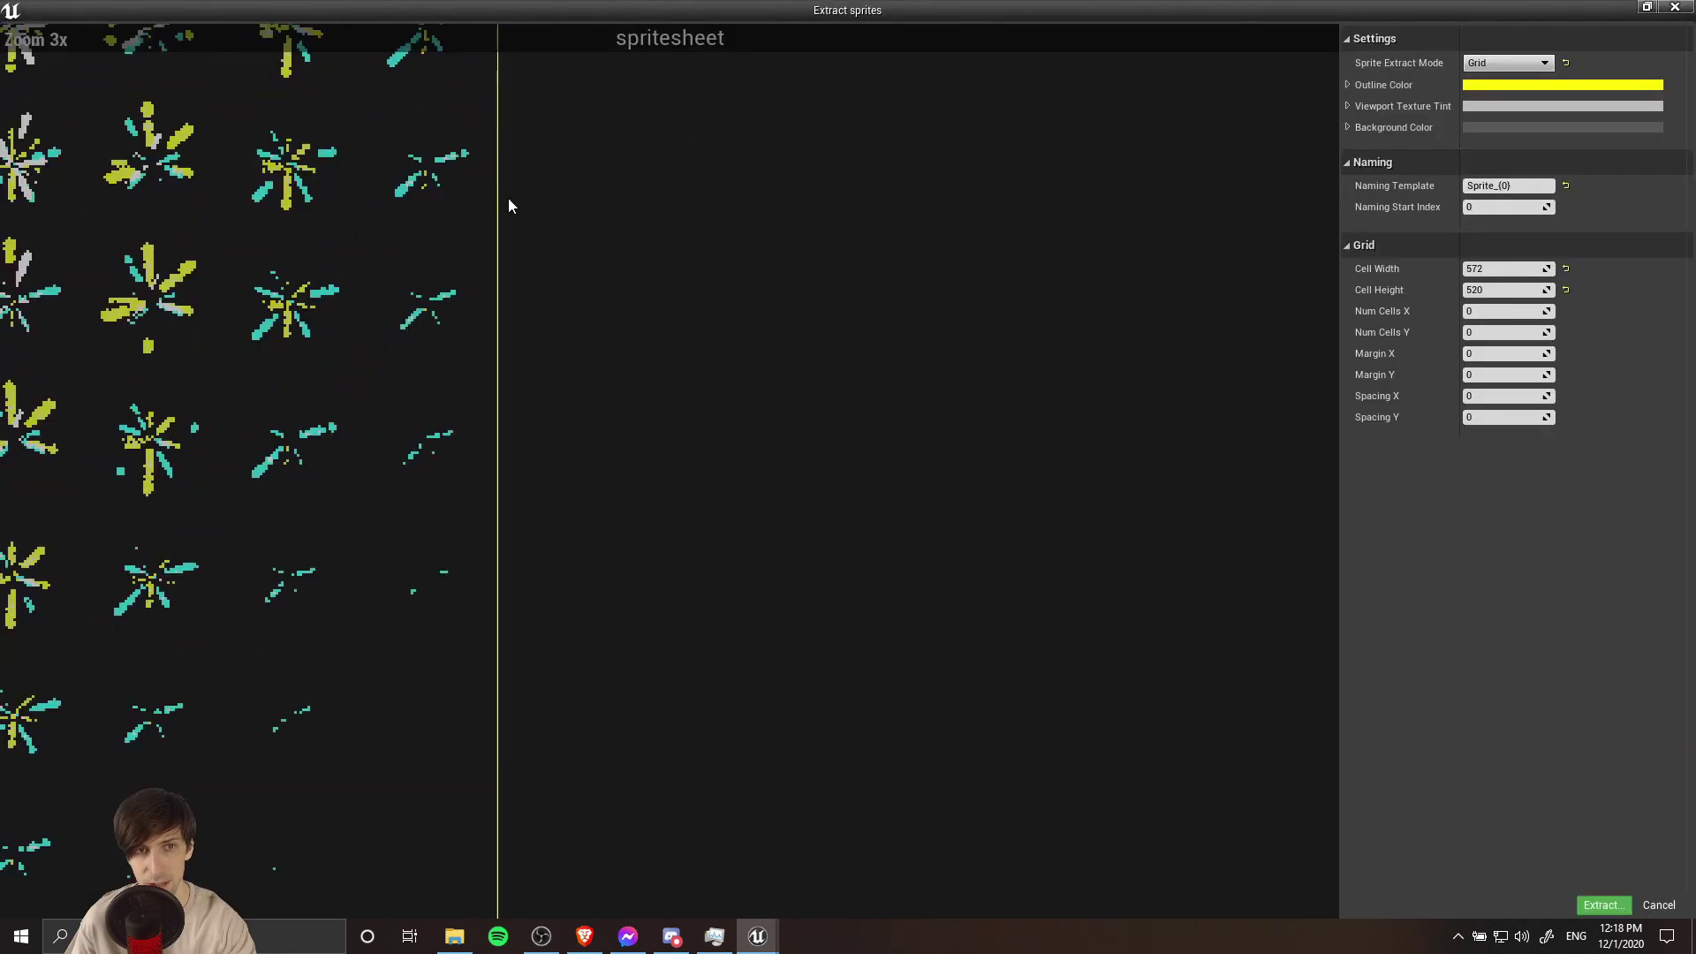
scroll(732, 272, down, 1)
right_drag(650, 272, 1219, 278)
scroll(517, 425, down, 2)
right_drag(517, 425, 669, 411)
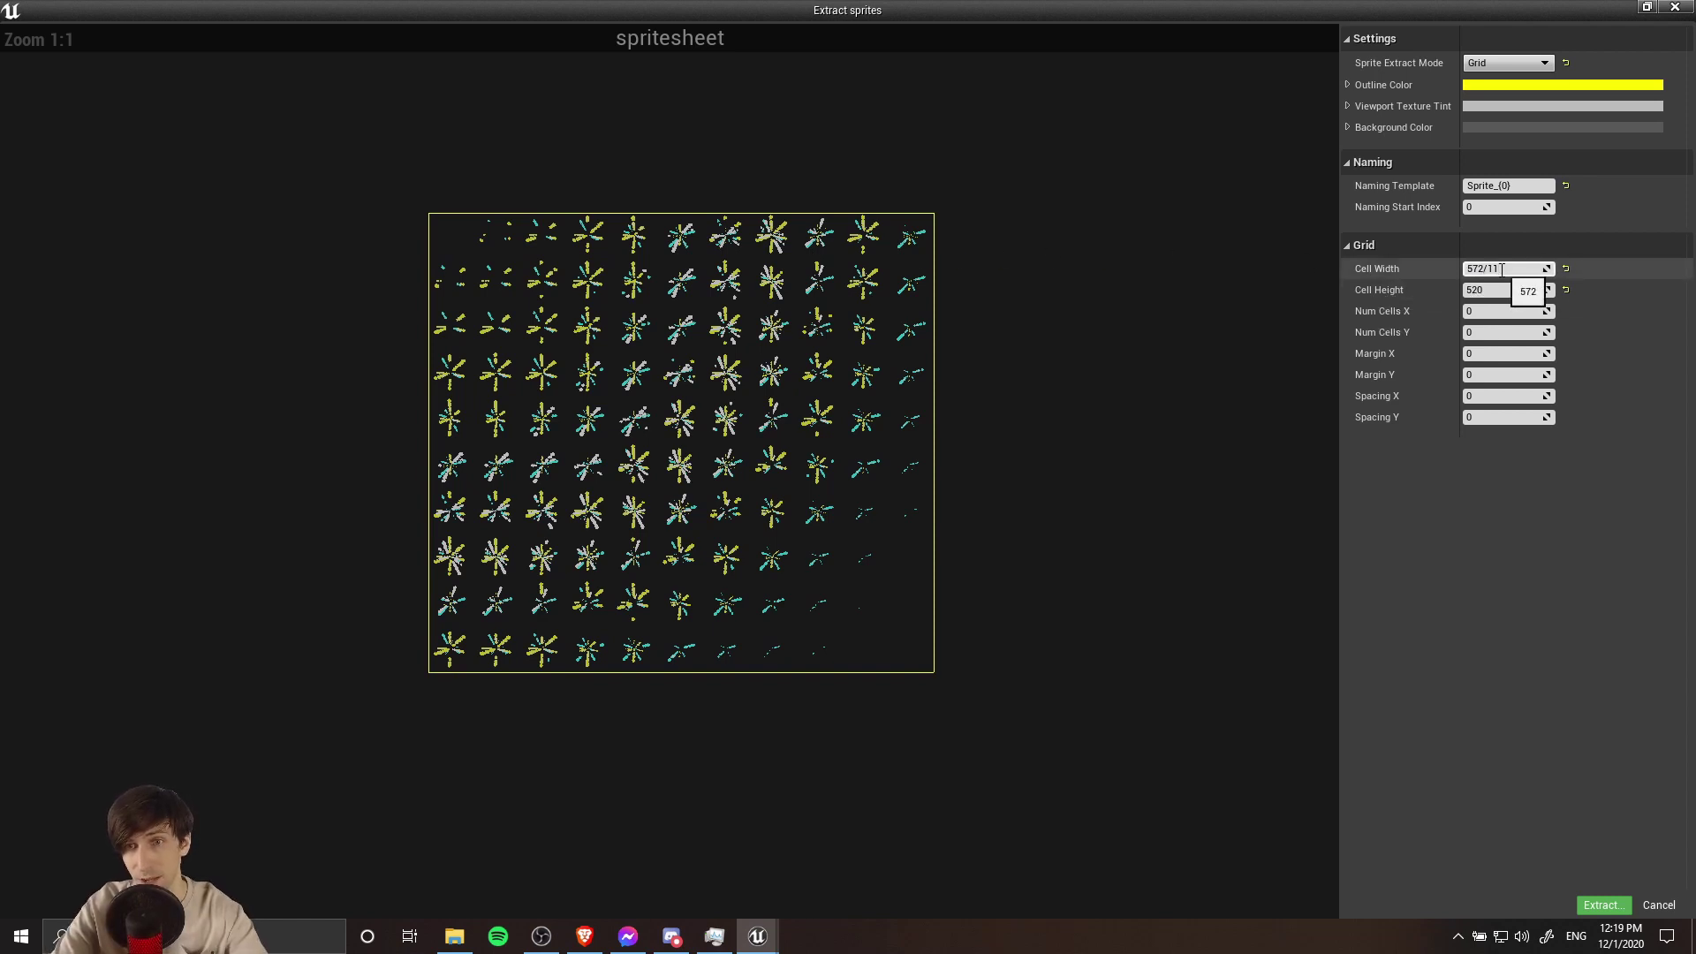
- Confirm cell width 52 and set cell height to 520/10, giving 52×52 cells
key(Return)
click(1513, 292)
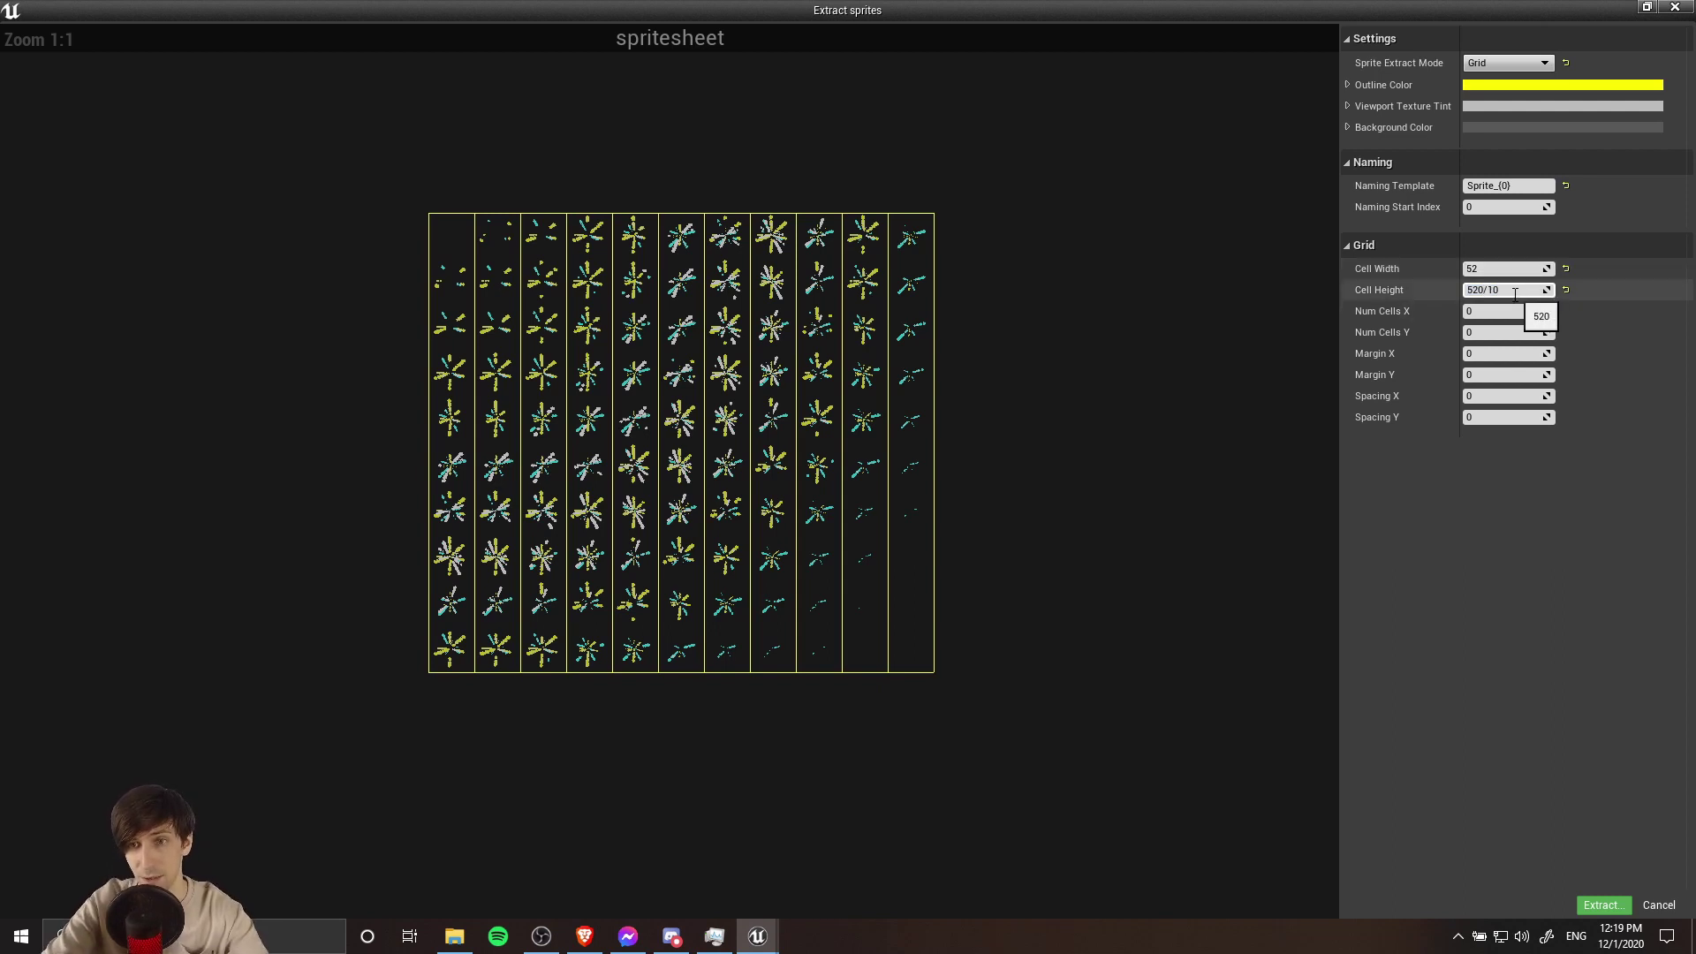
text(/10)
key(Tab)
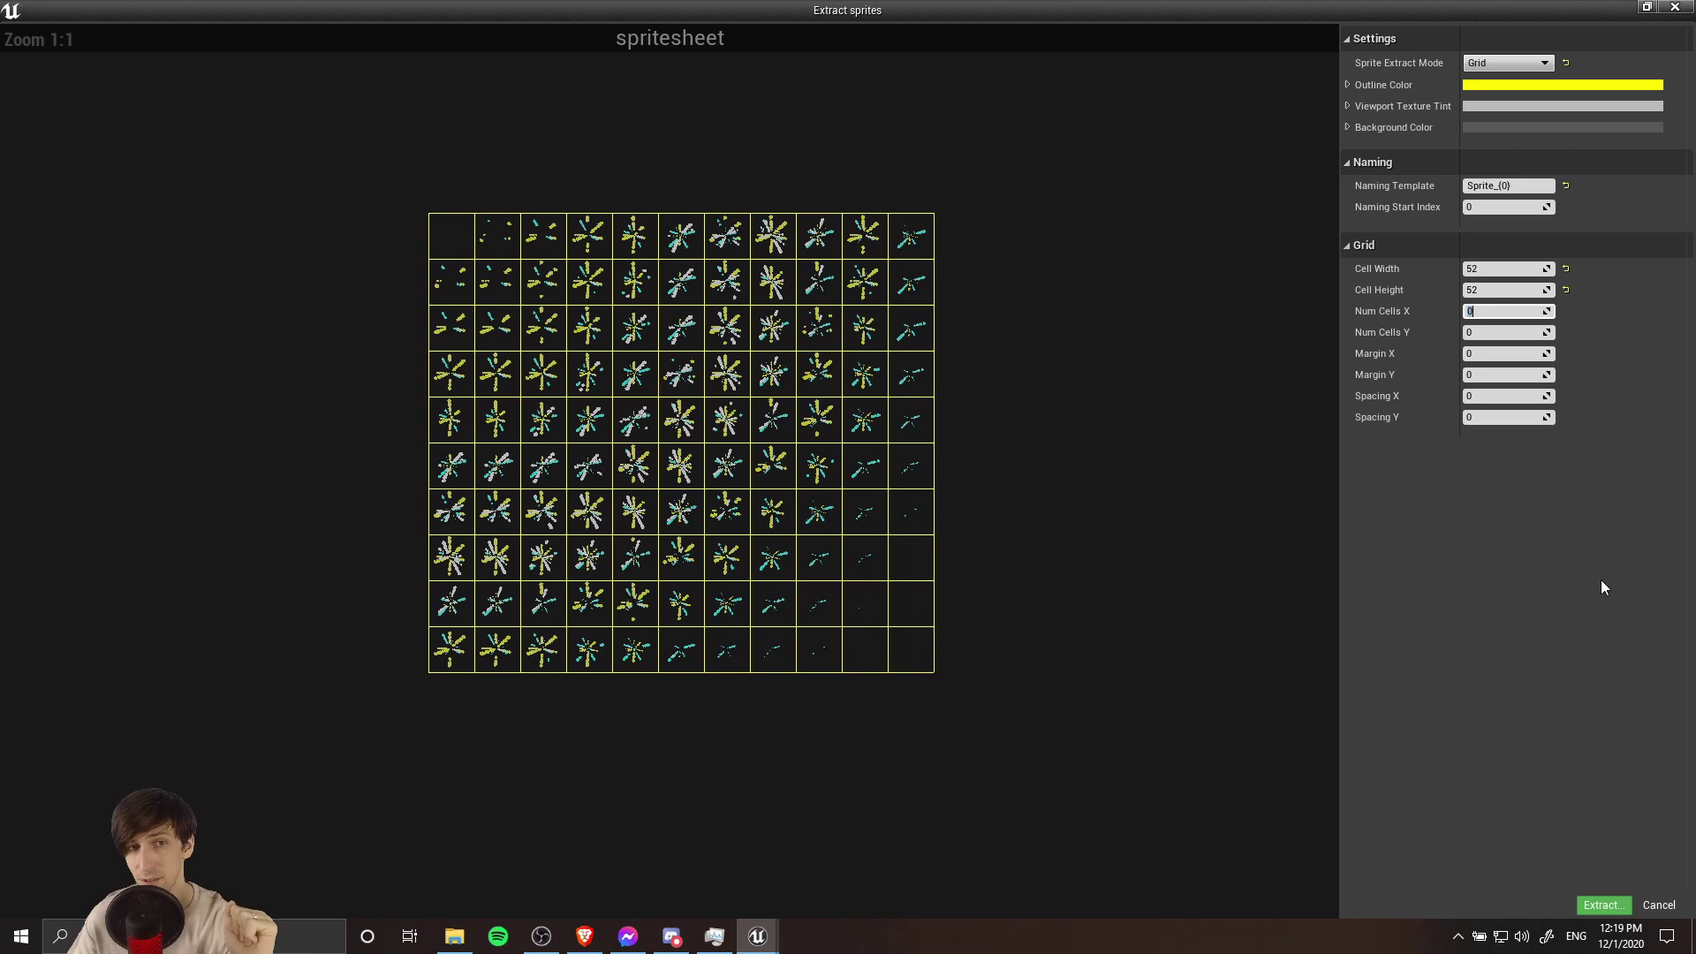
click(541, 290)
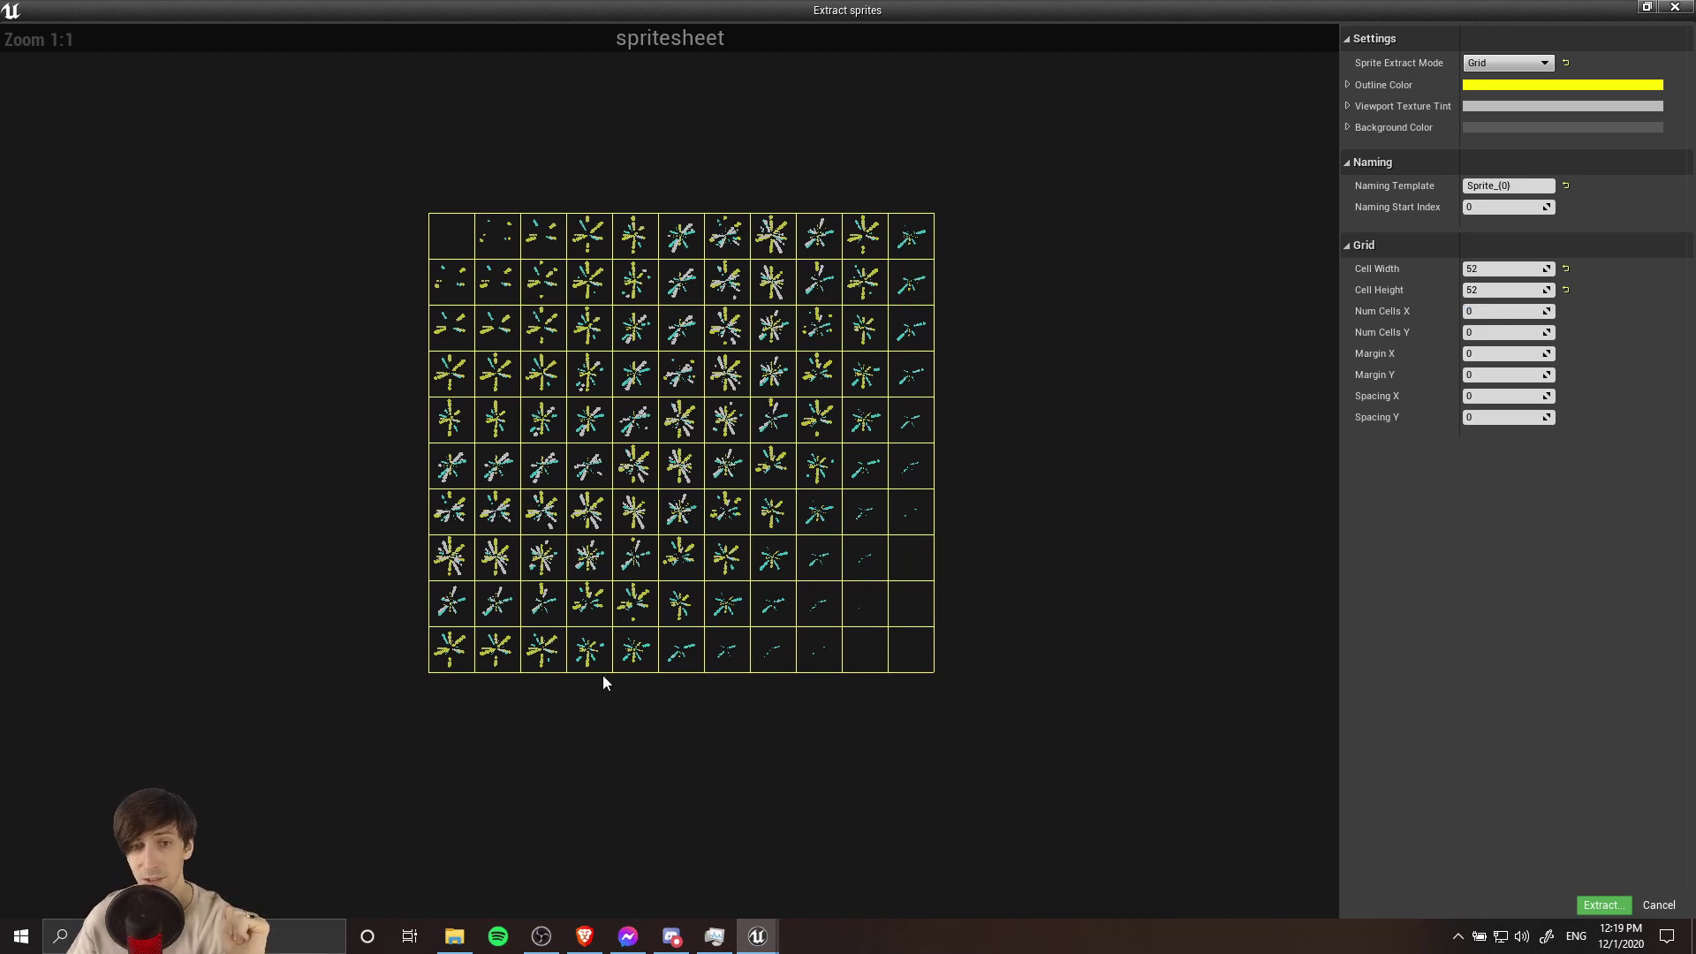
- Zoom and pan across the rows to check how the 52×52 grid cells fit the sprites
scroll(414, 353, up, 2)
right_drag(413, 354, 670, 518)
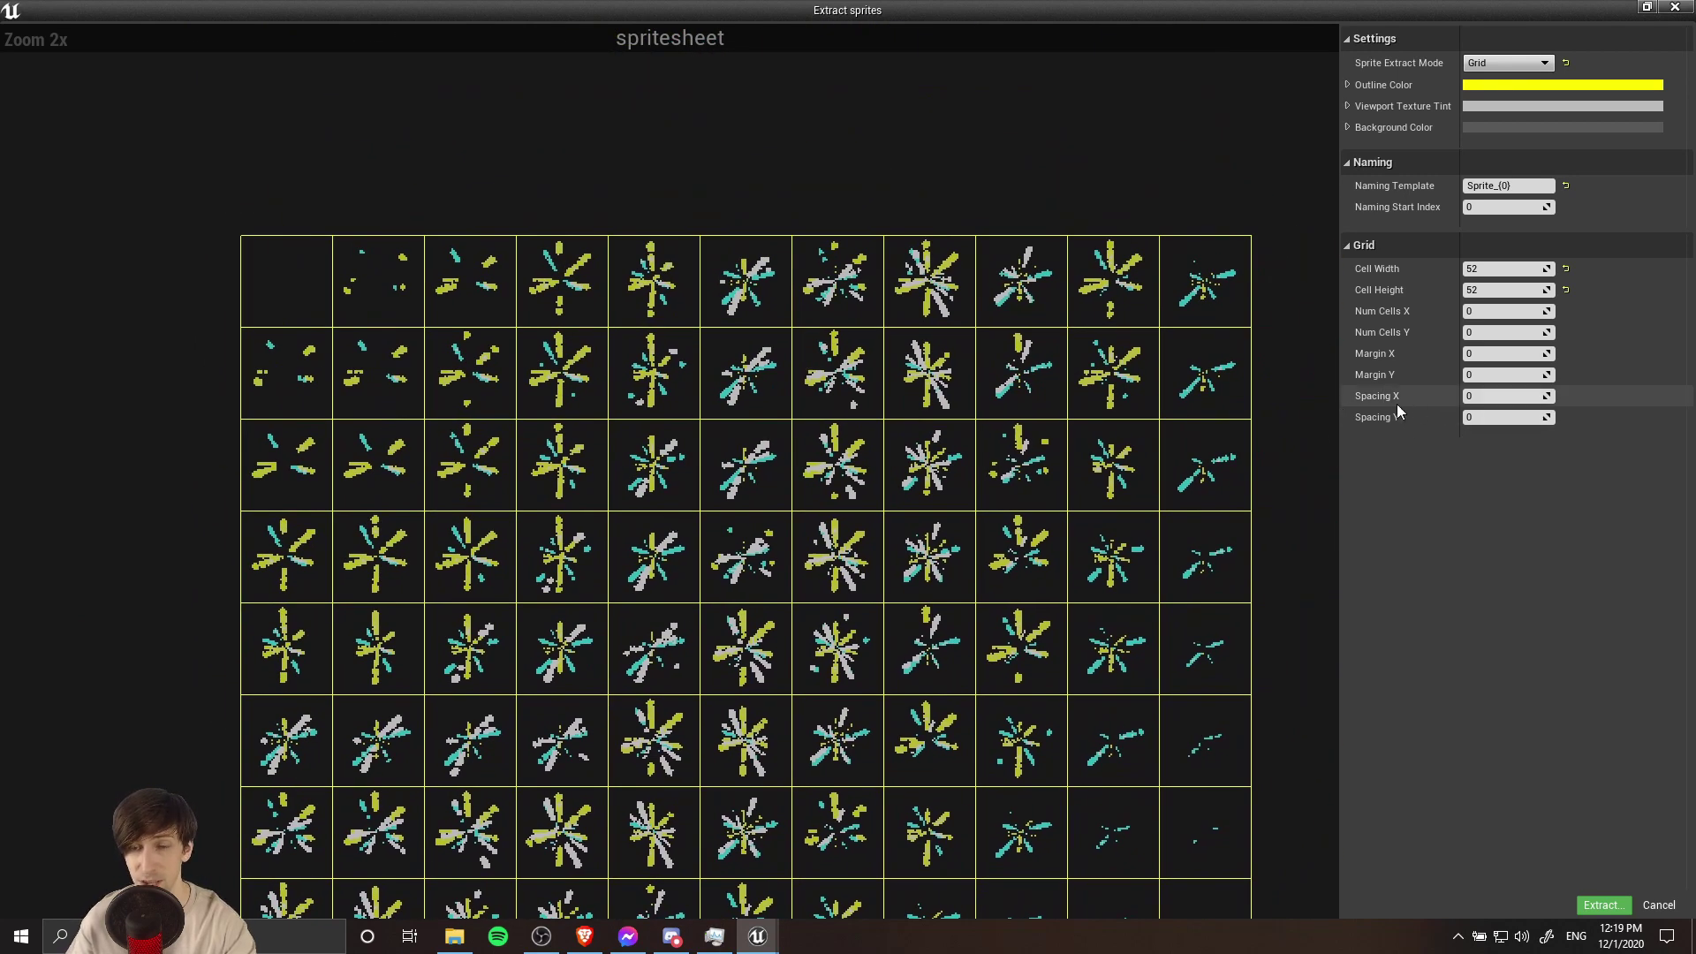
right_drag(903, 490, 838, 388)
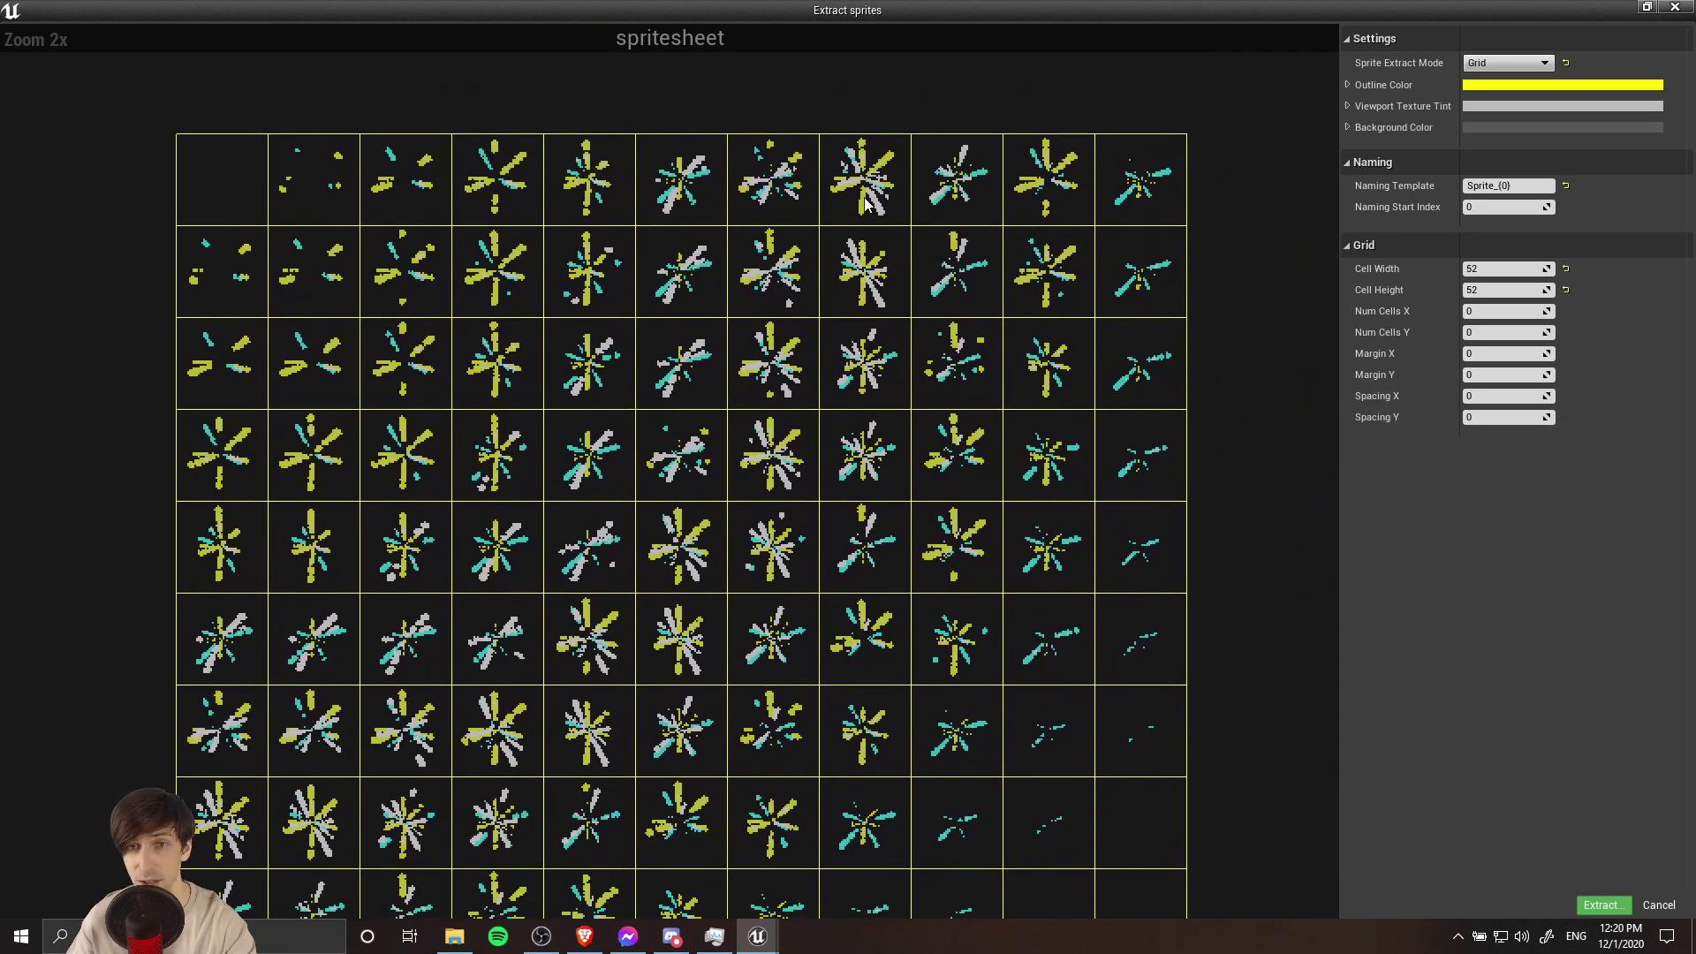
right_drag(638, 351, 623, 301)
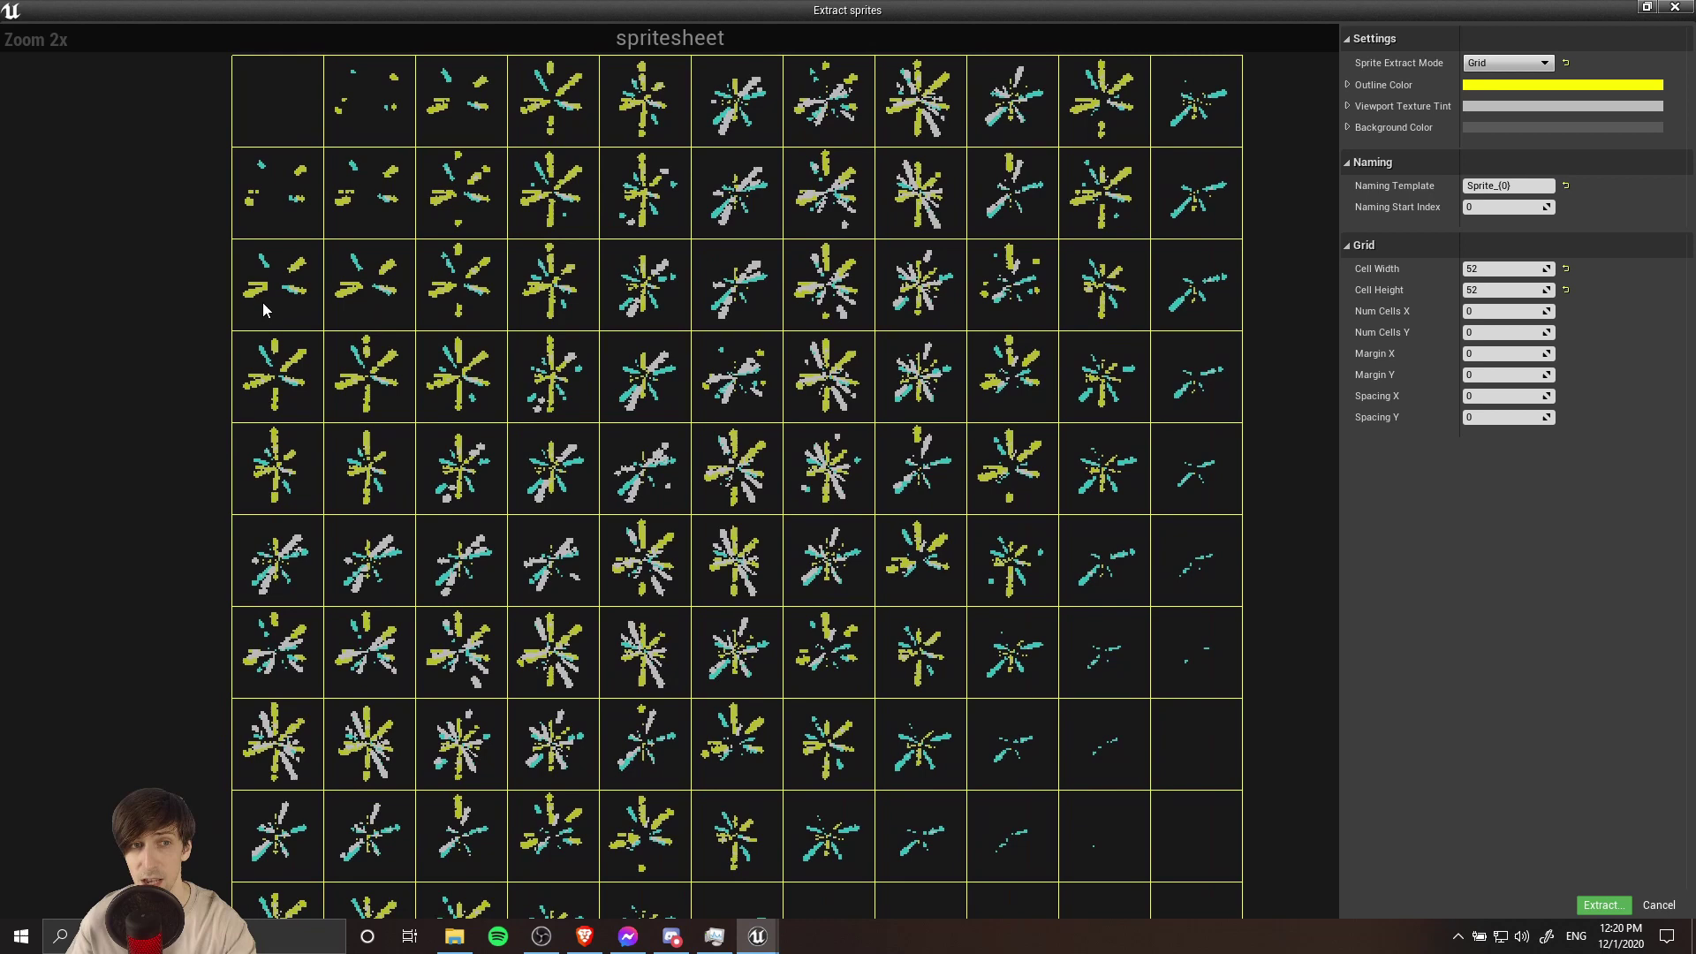
right_drag(262, 302, 265, 210)
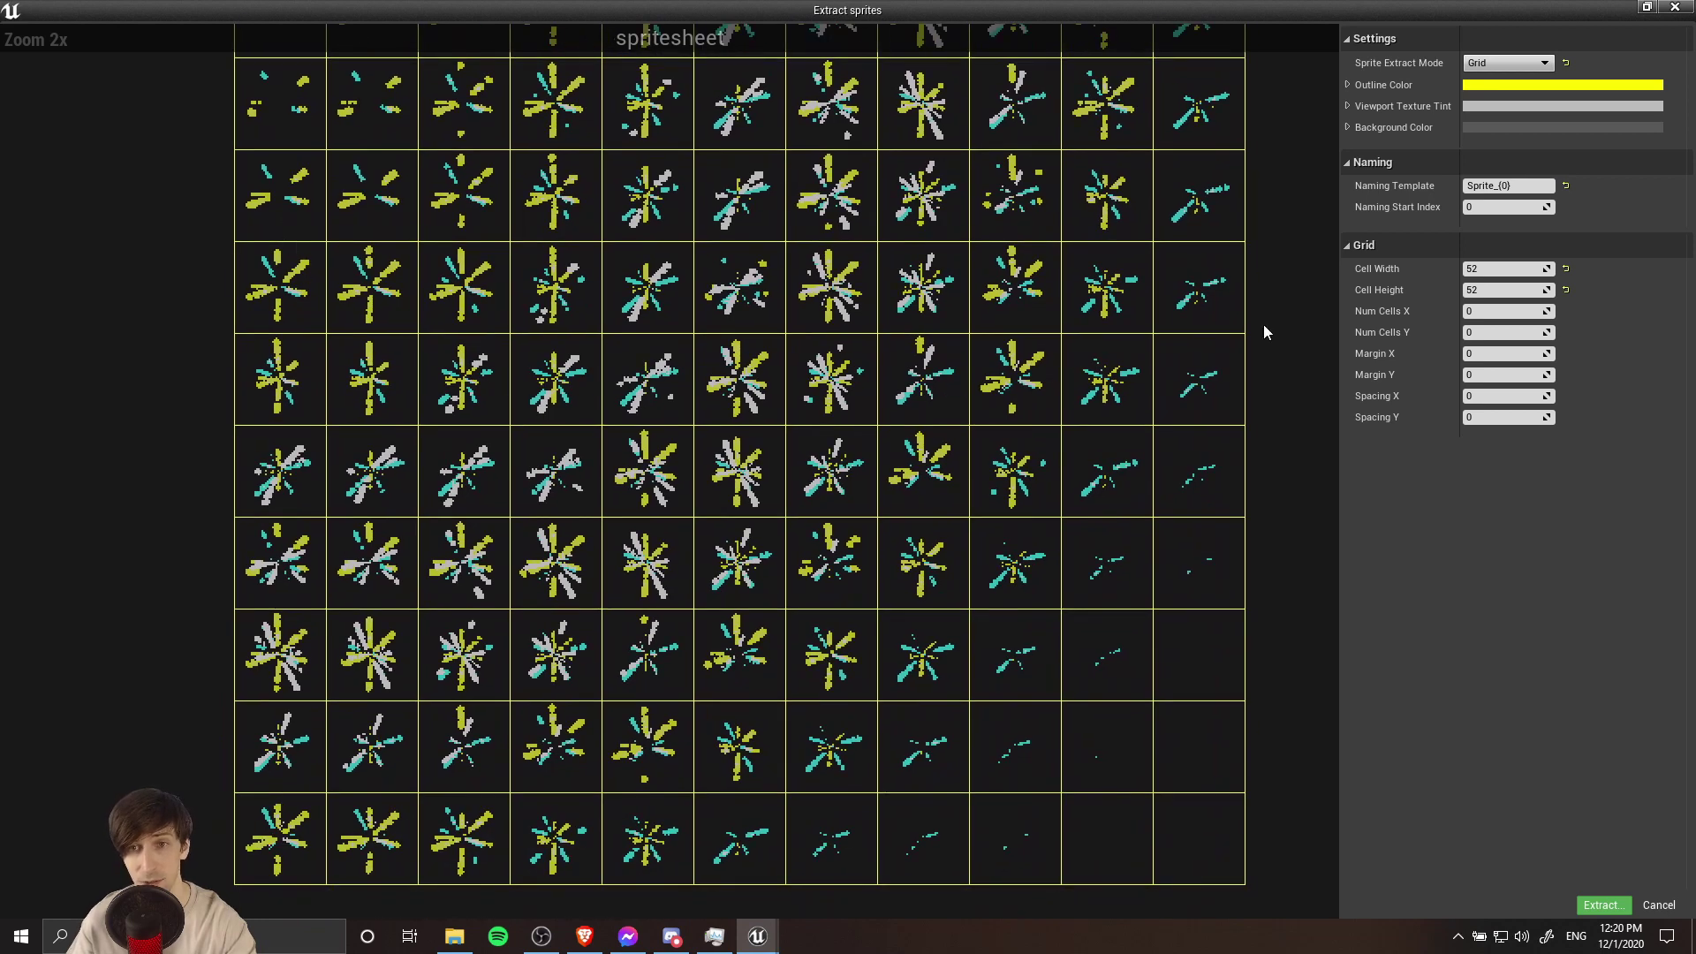
right_drag(1263, 325, 1010, 343)
scroll(1179, 344, down, 2)
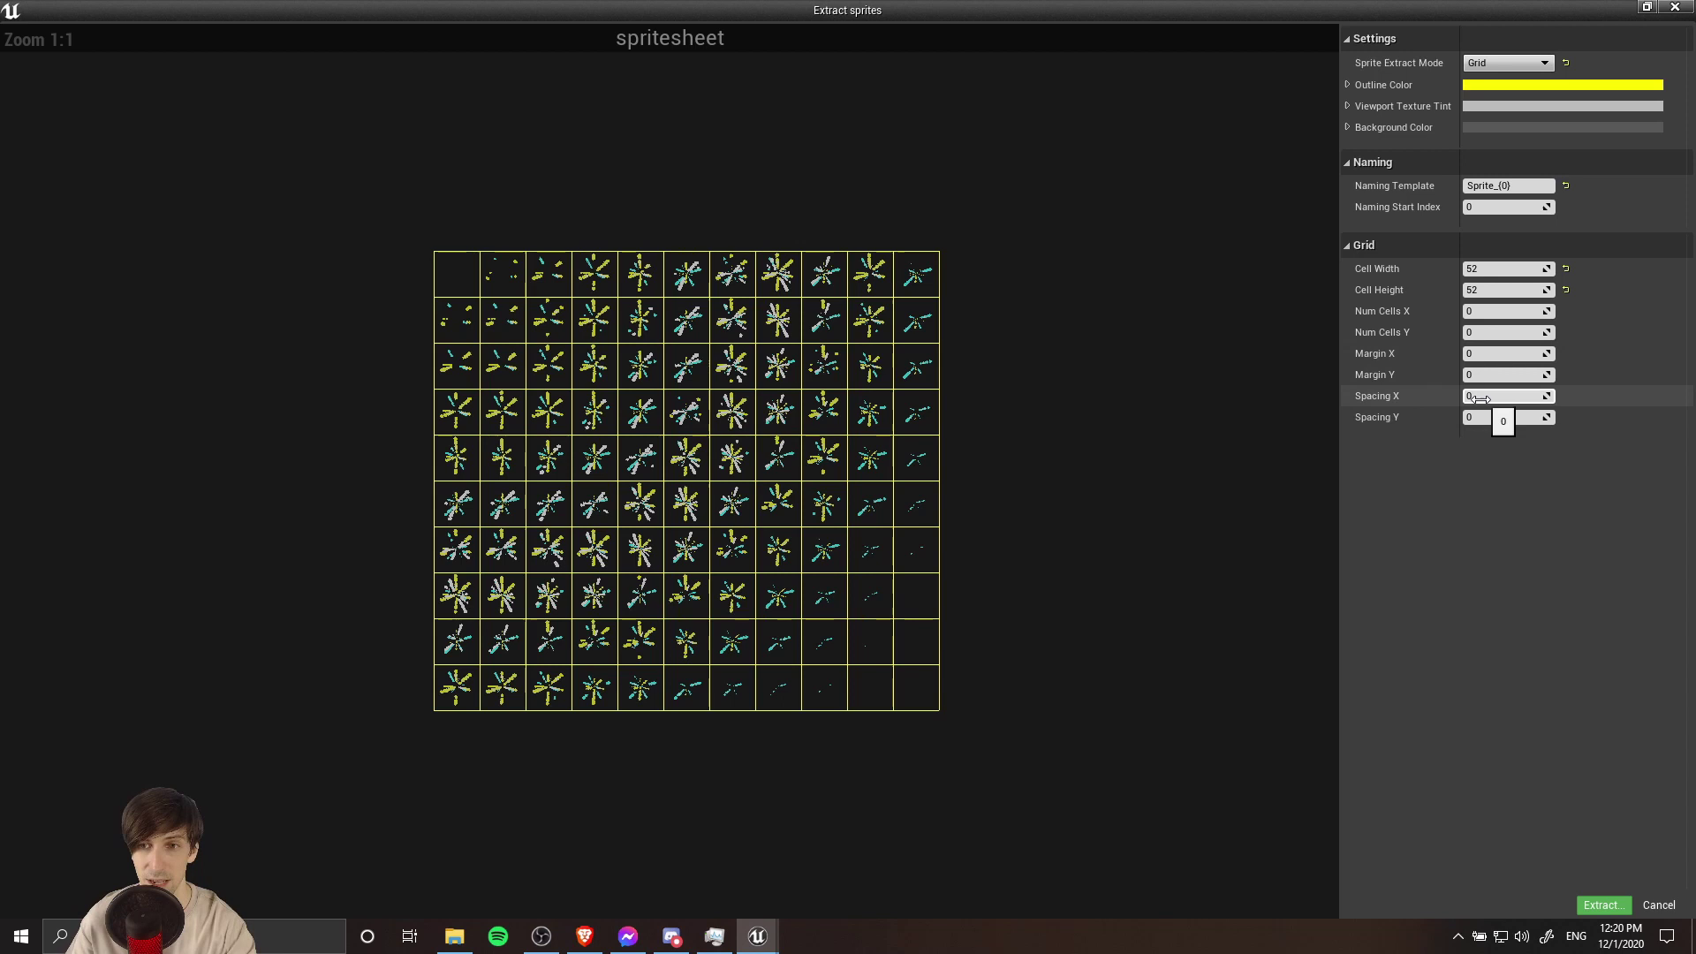
- Set Spacing X and Y to 2 and reduce cell width and height to 50
text(2)
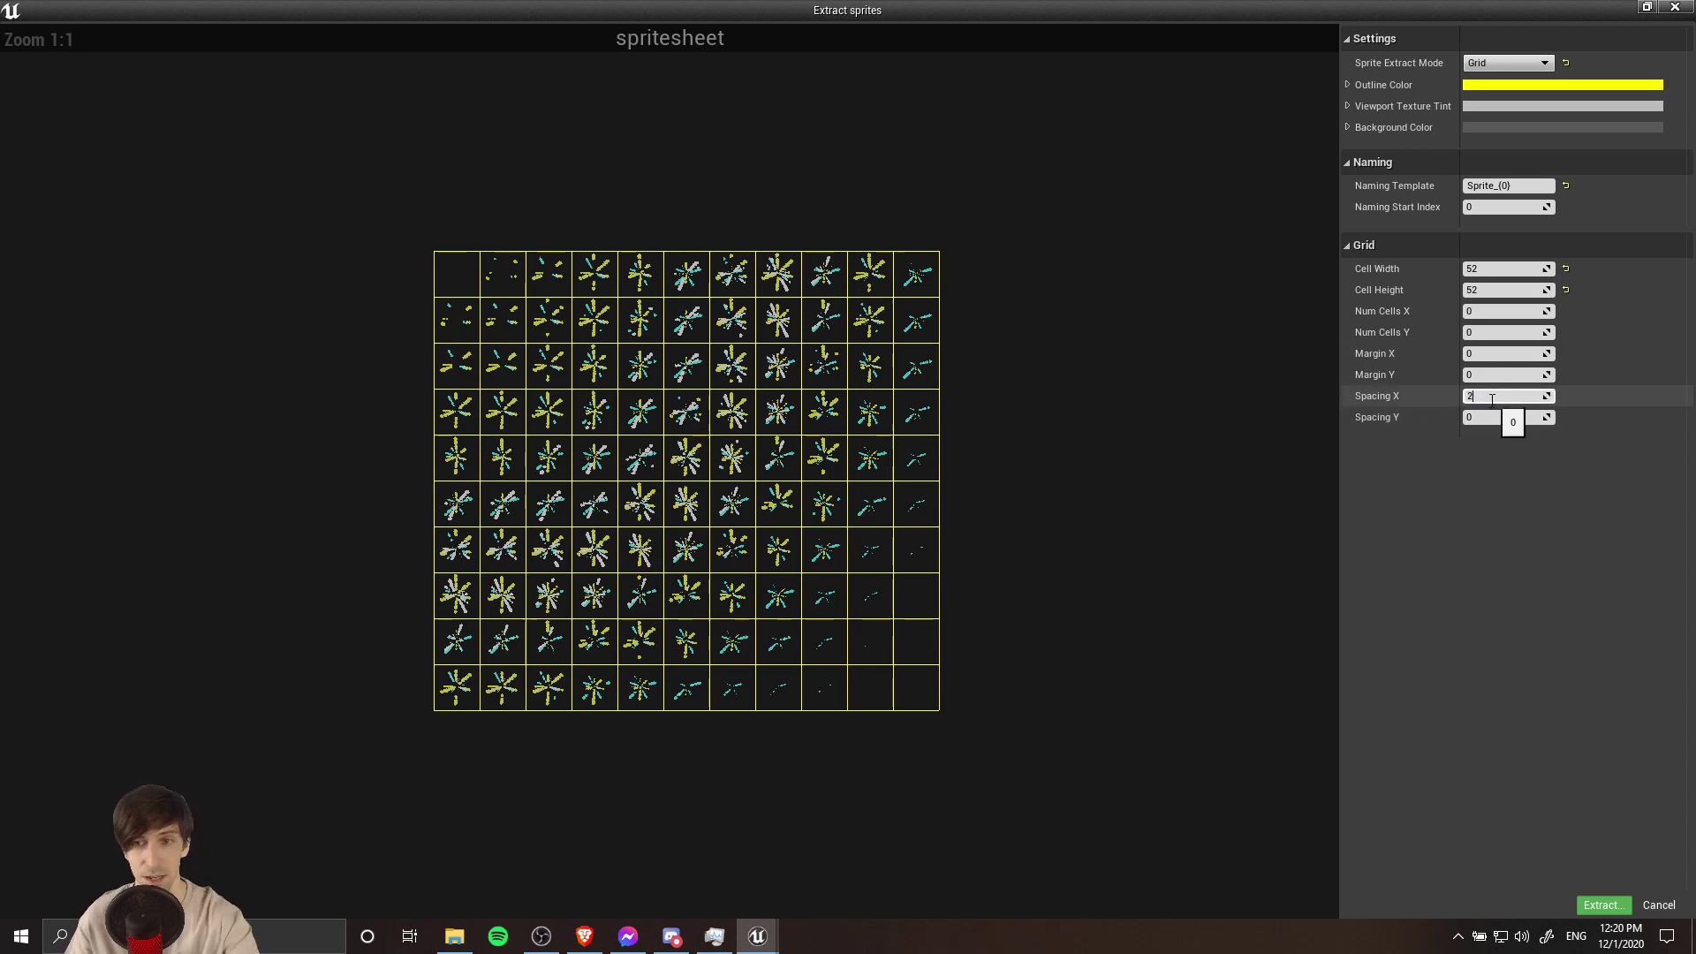
key(Tab)
text(2)
key(Return)
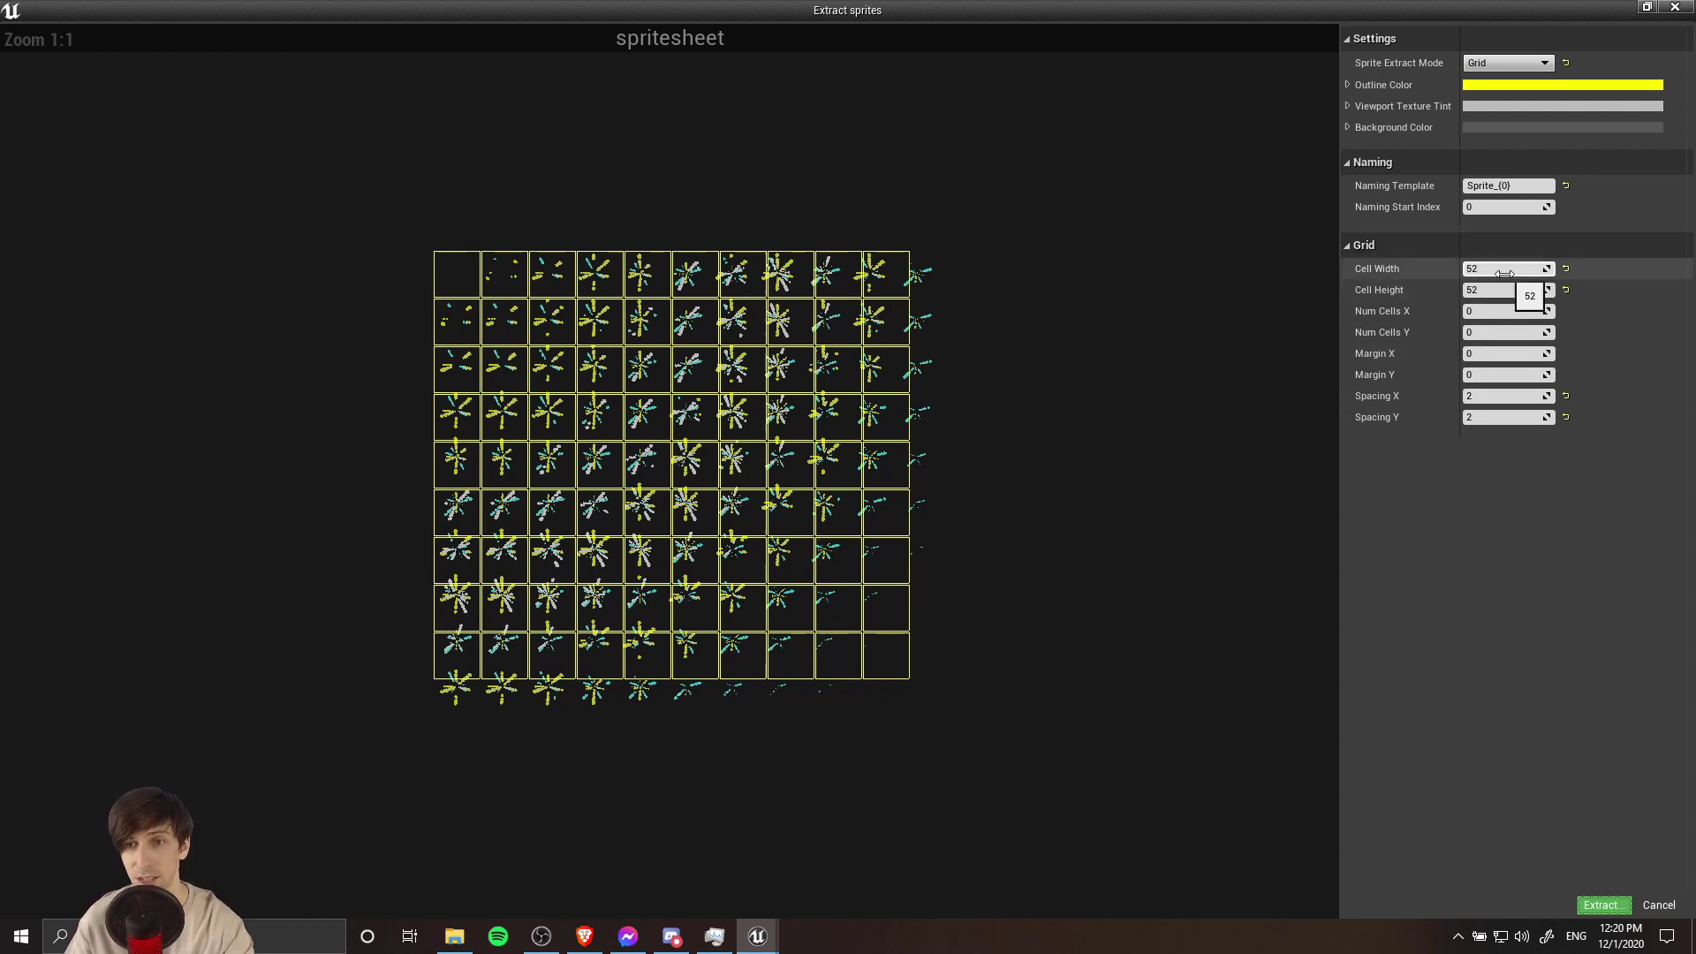
drag(1504, 274, 1492, 273)
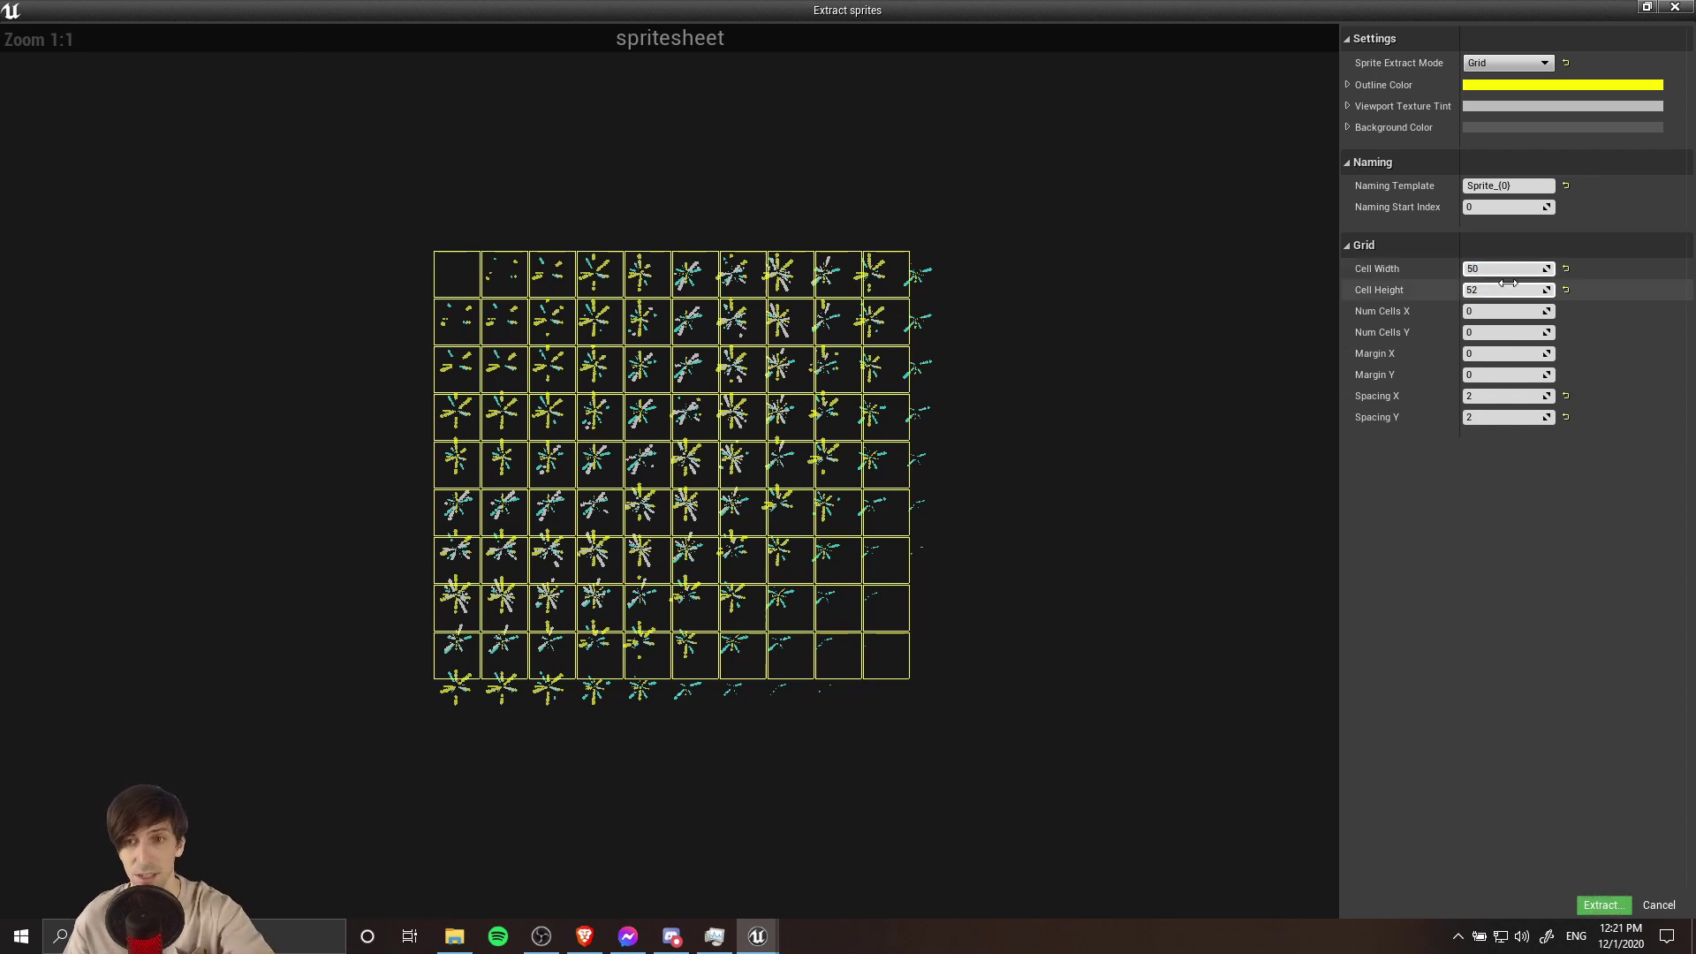
drag(1507, 283, 1496, 284)
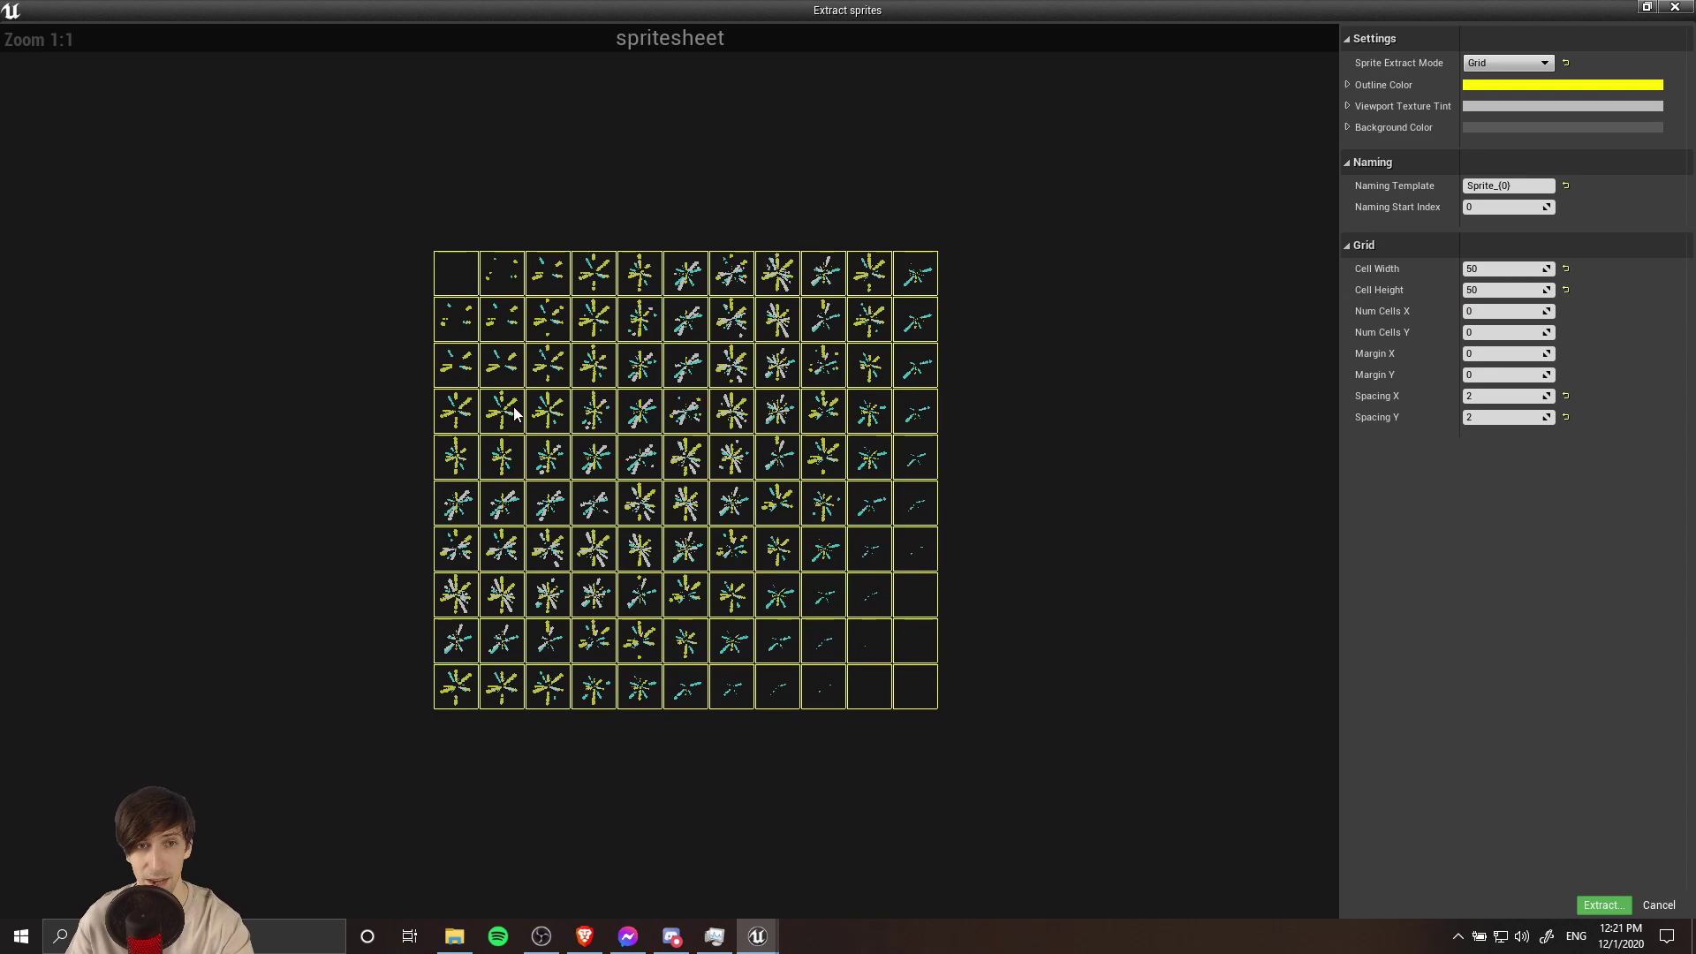
- Zoom in and pan the preview to verify the 50×50 cells line up with the sprites
scroll(512, 407, up, 2)
right_drag(553, 375, 507, 329)
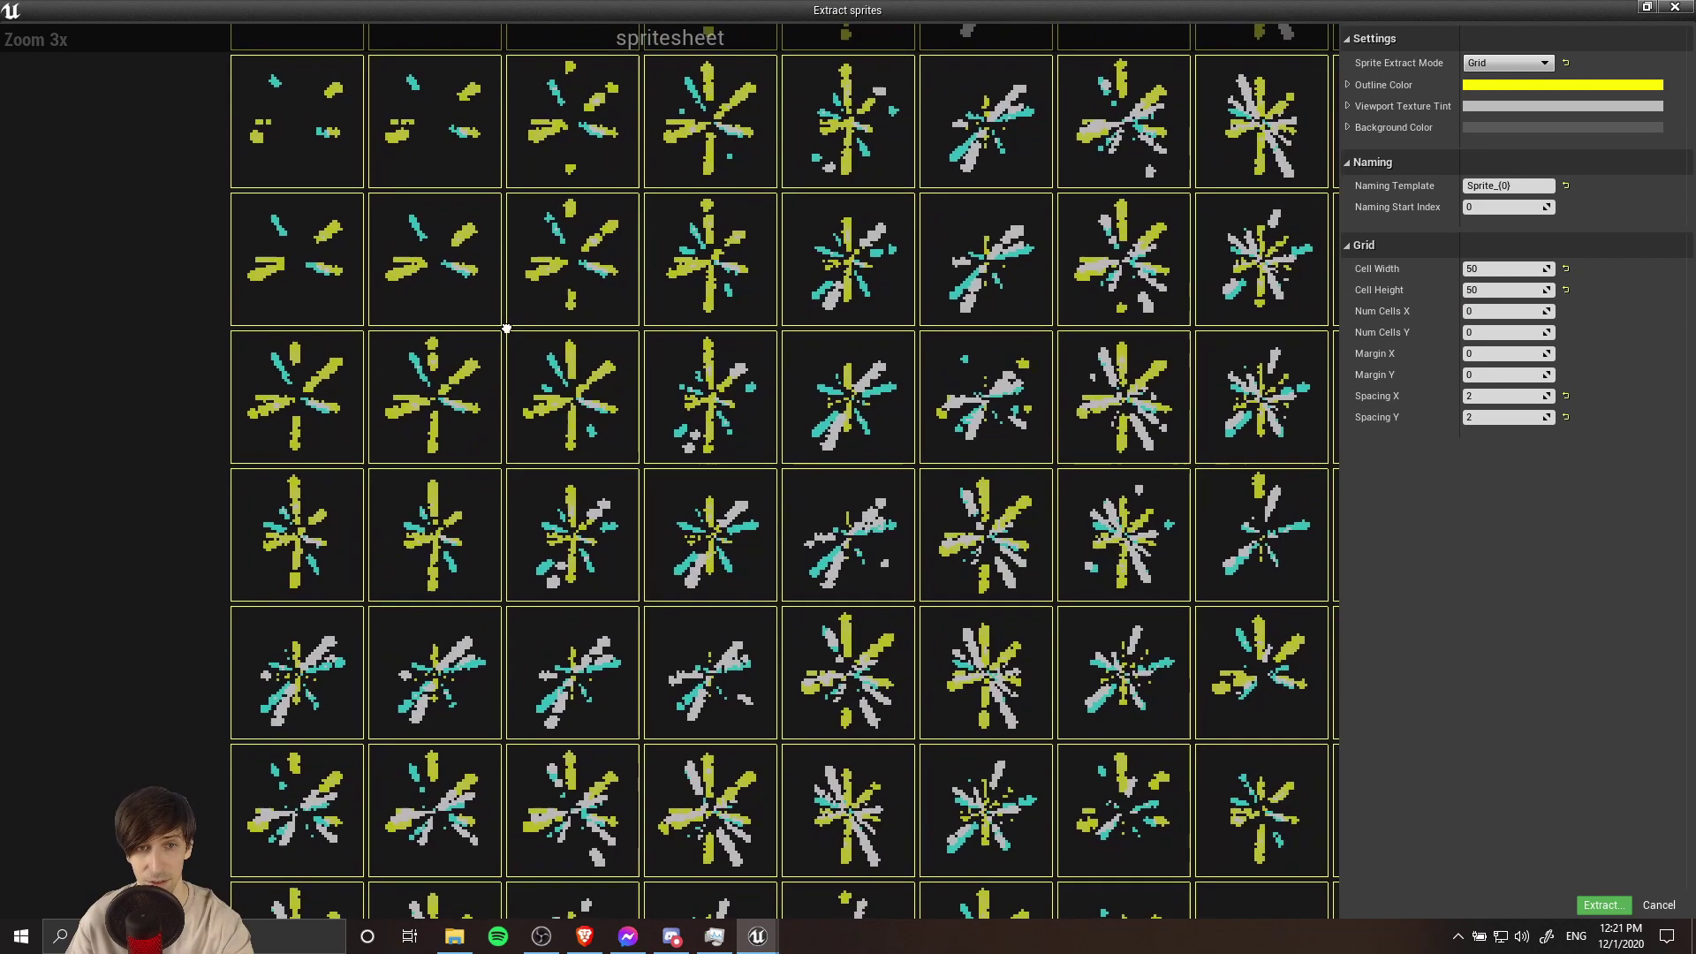
right_drag(512, 474, 542, 383)
scroll(542, 383, down, 2)
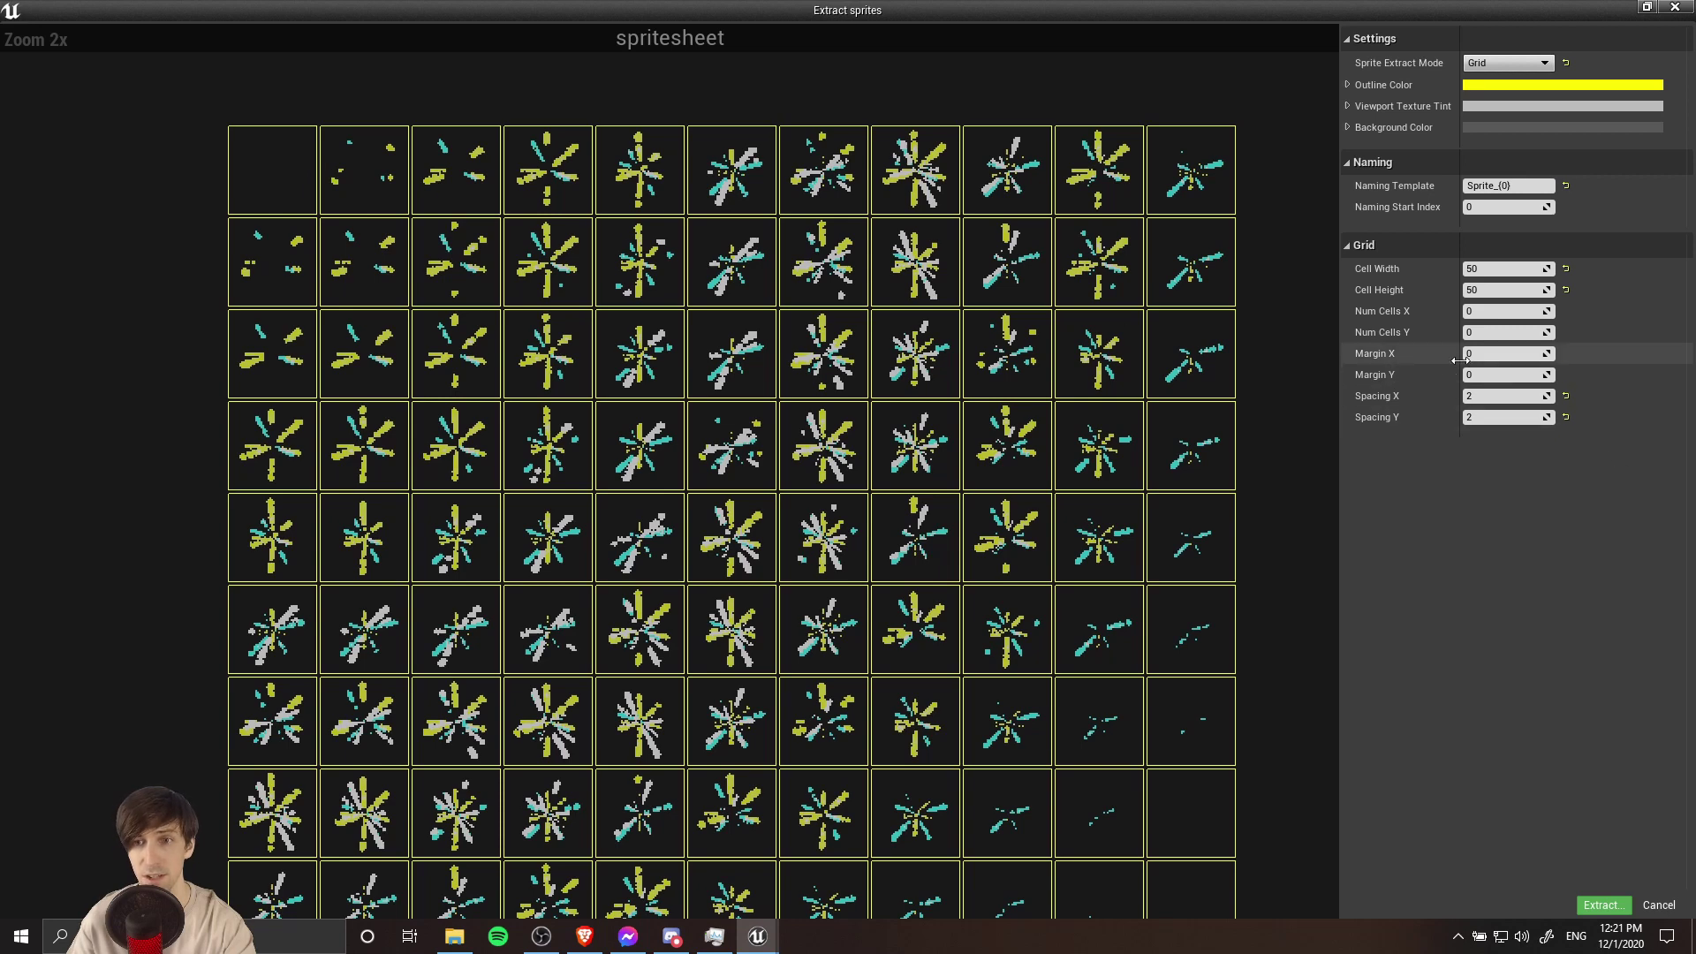
- Try a Margin X of 20, inspect the grid shift, then reset the margin to 0
click(1491, 355)
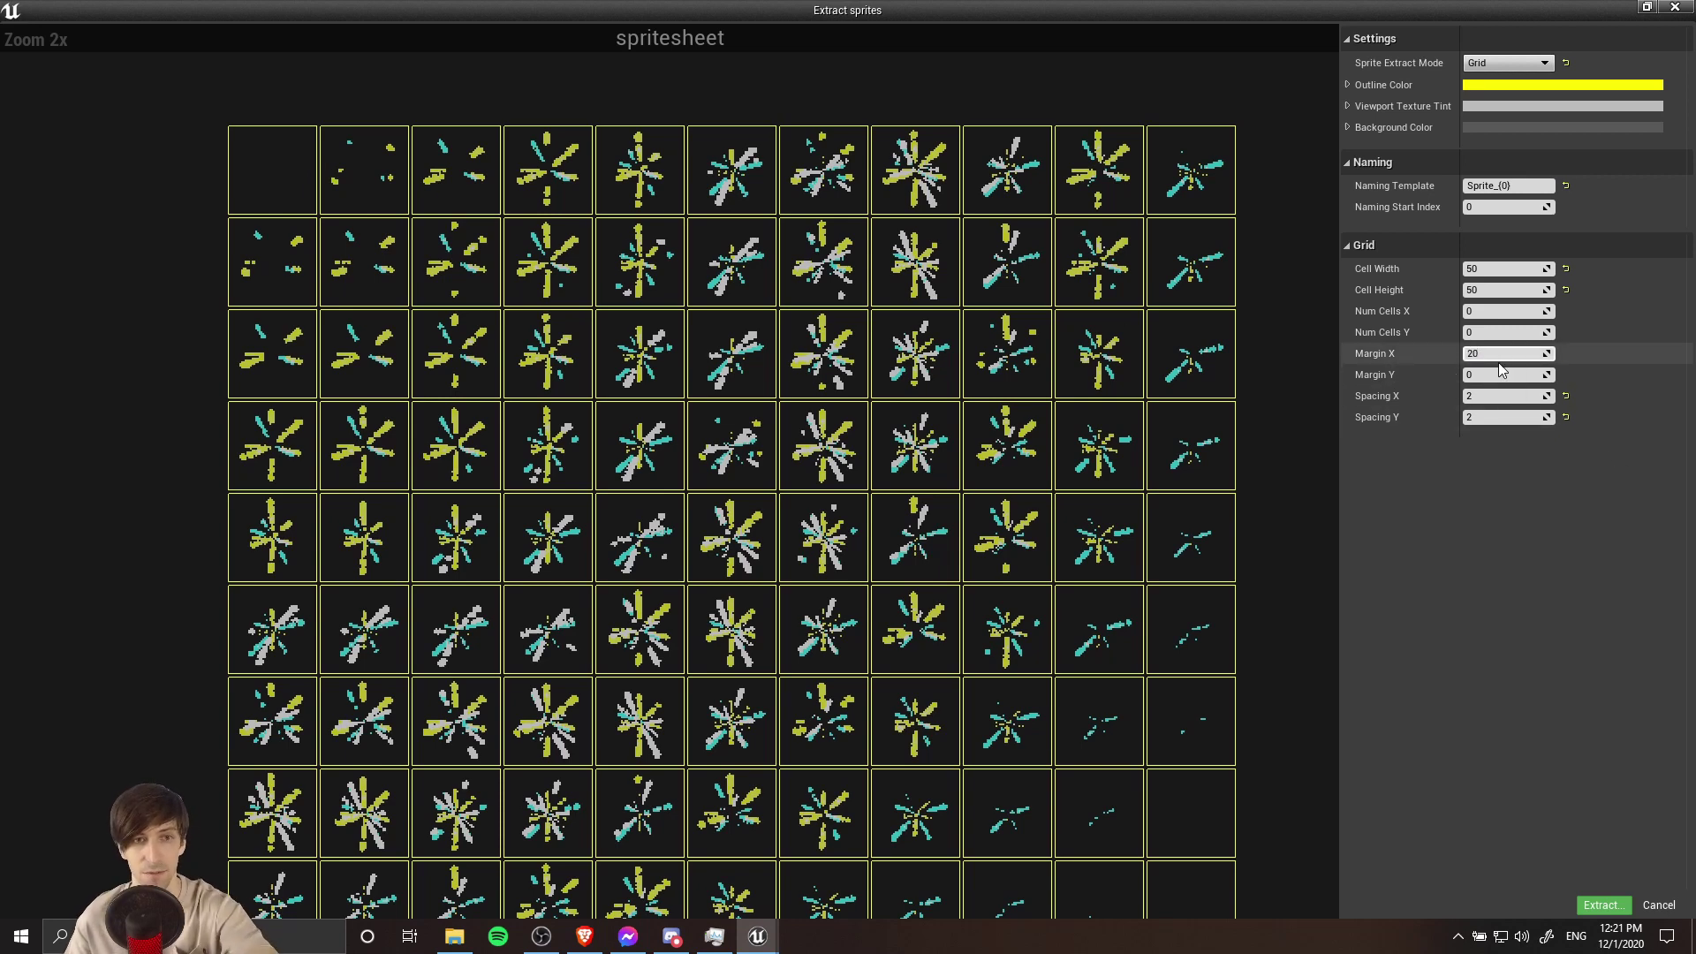
text(20)
key(Tab)
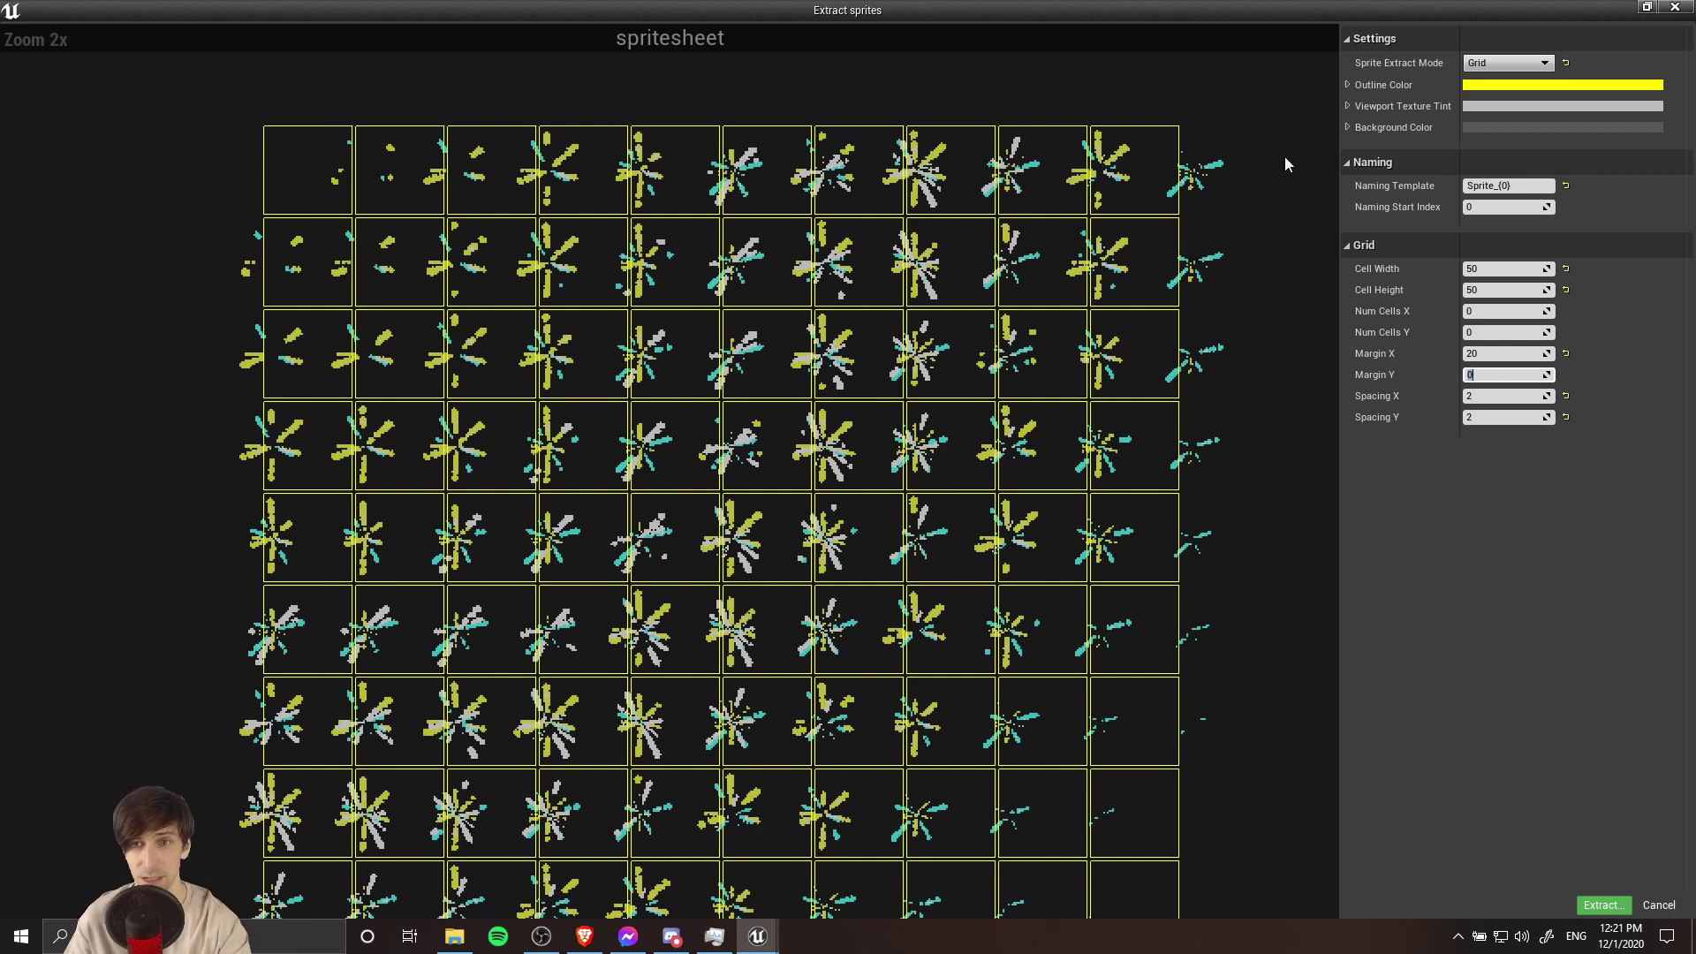
right_drag(1293, 267, 932, 134)
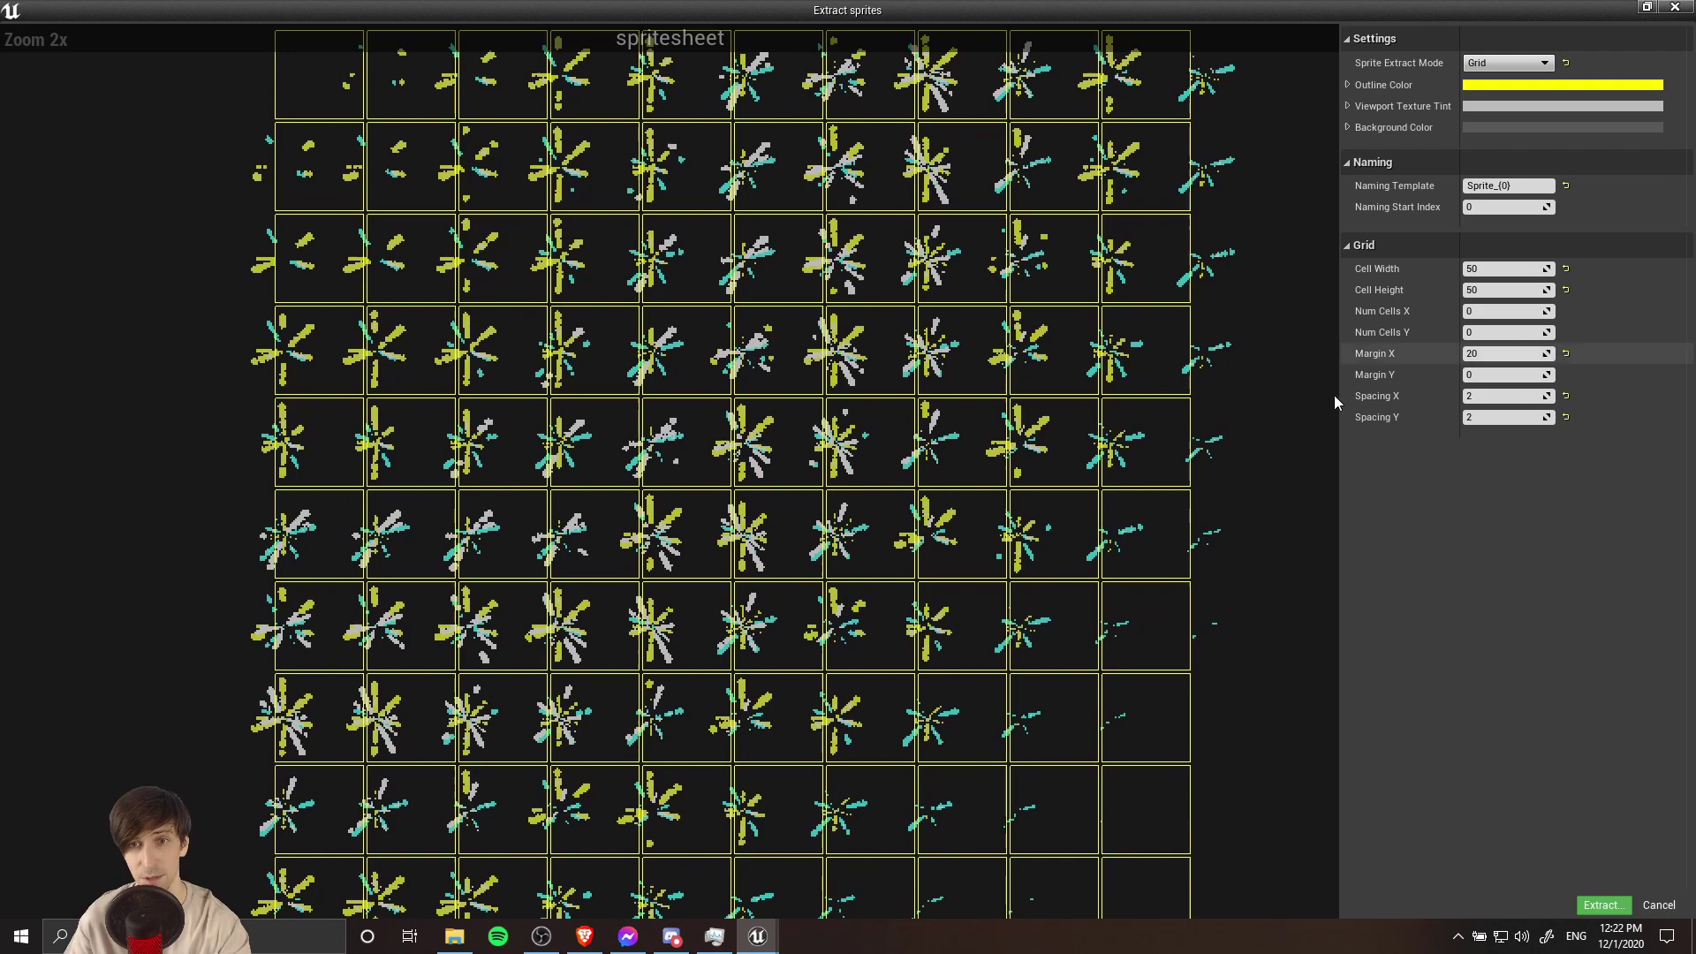
right_drag(1334, 395, 785, 572)
click(1566, 353)
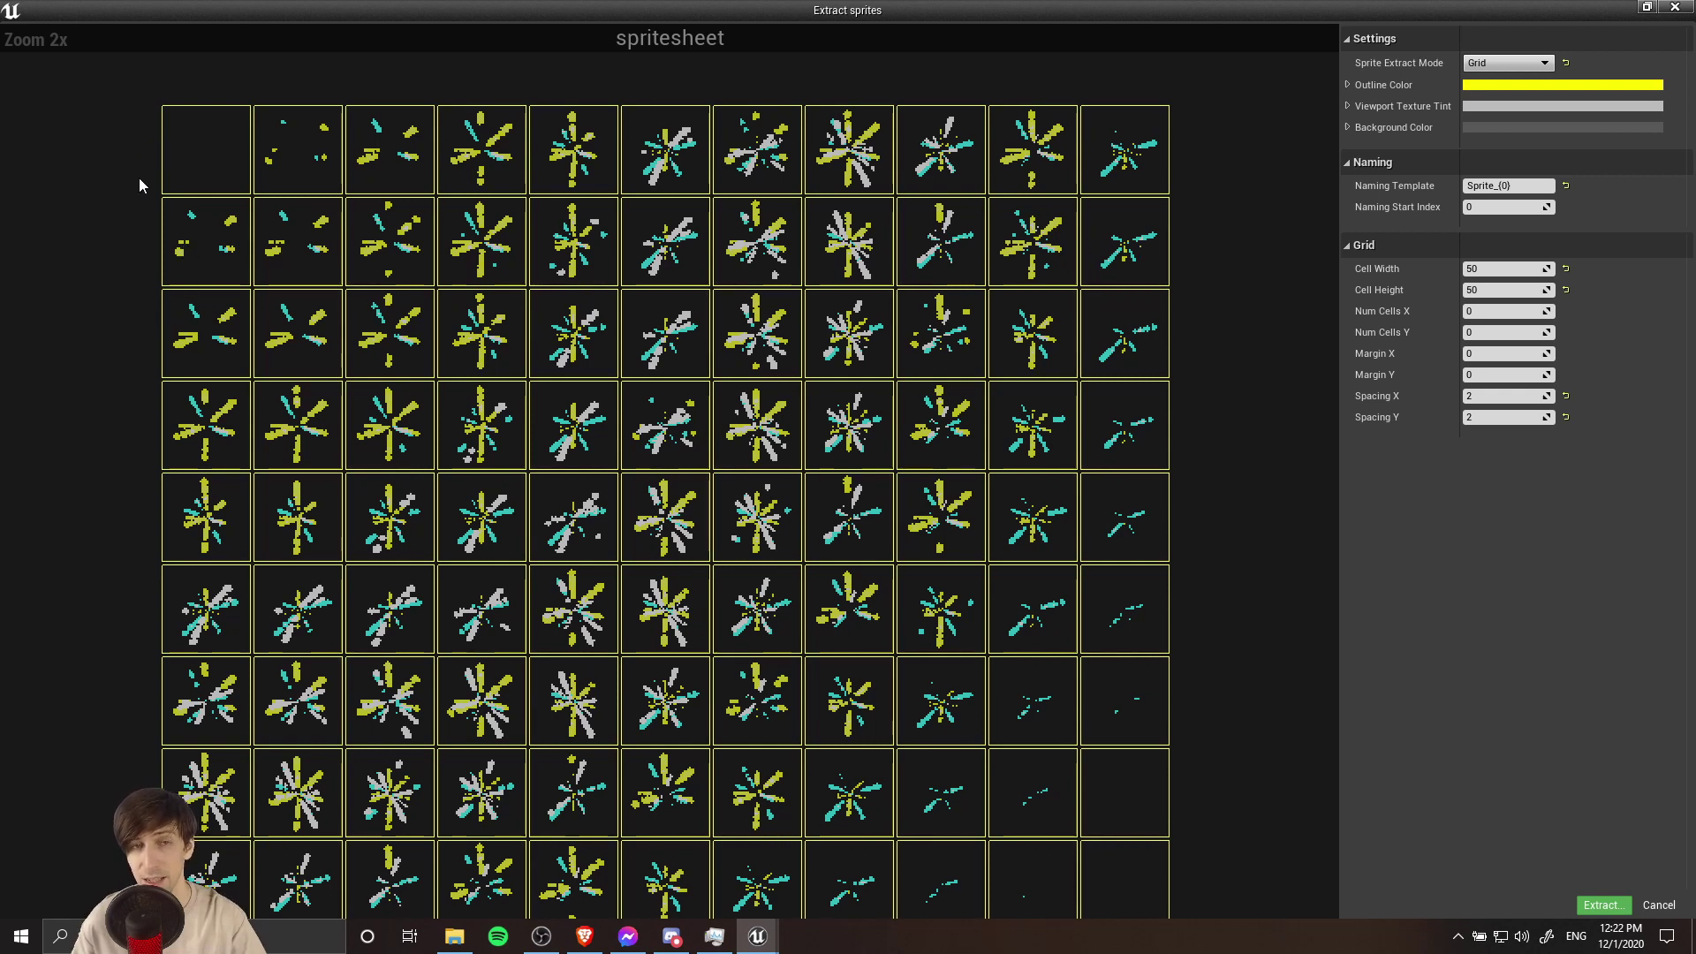
- Recheck grid alignment across all rows and extract the 50×50 sprites into Art
right_drag(134, 305, 140, 382)
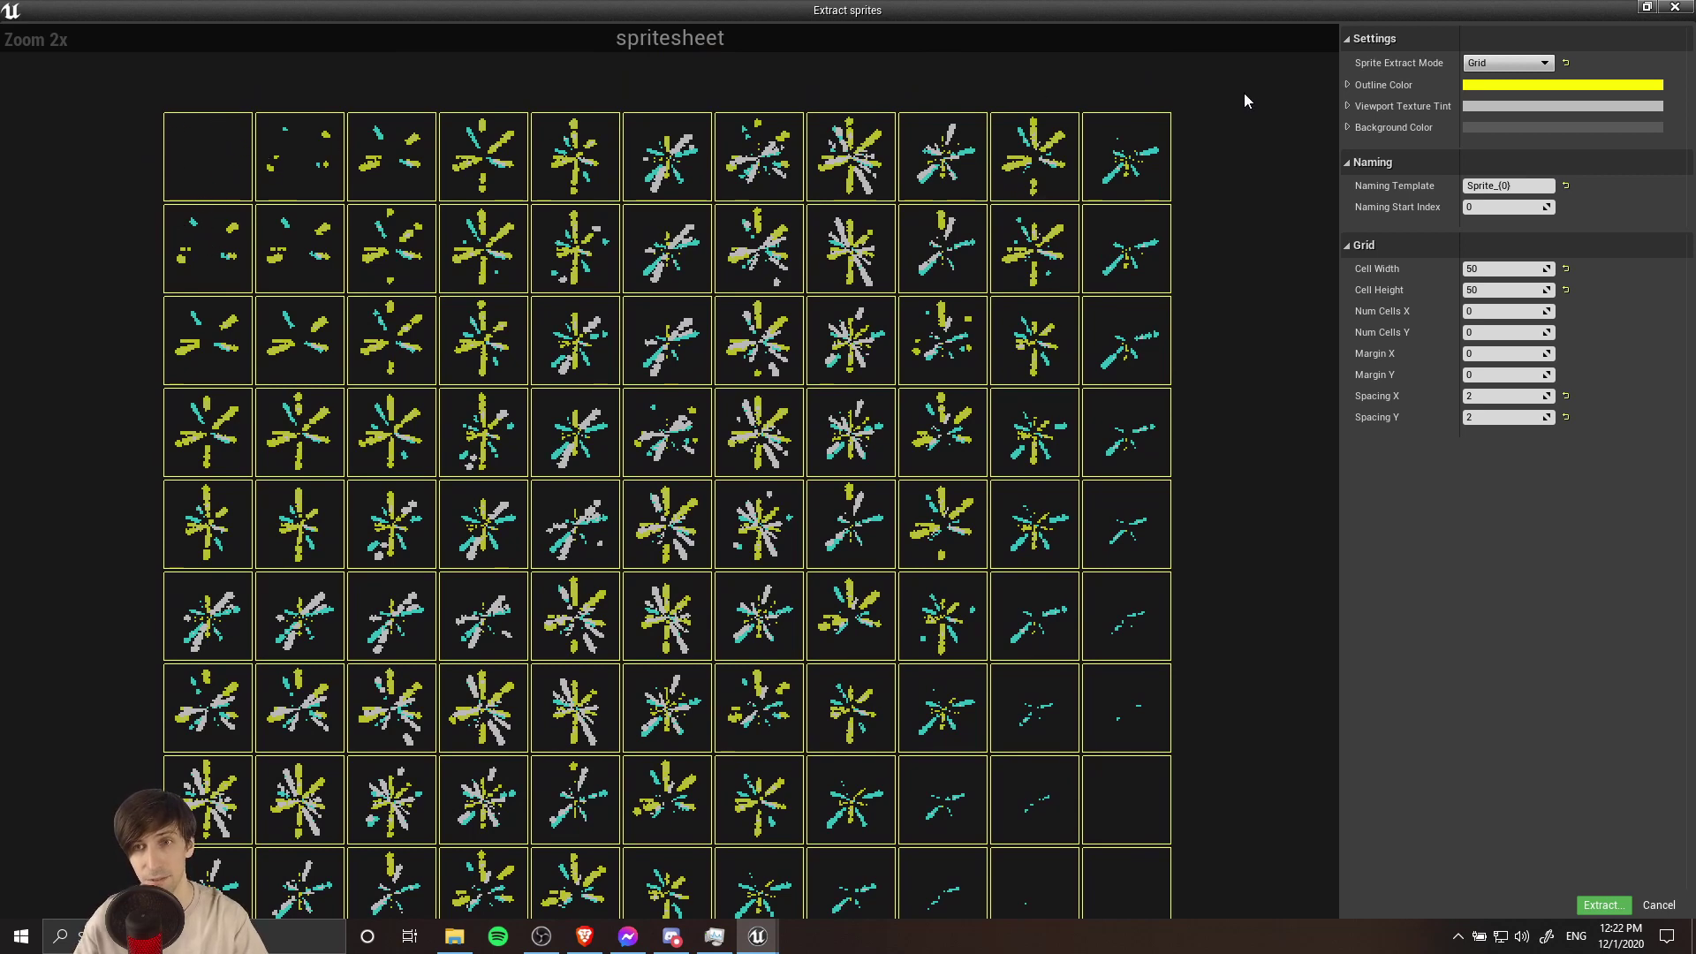
right_drag(133, 129, 231, 148)
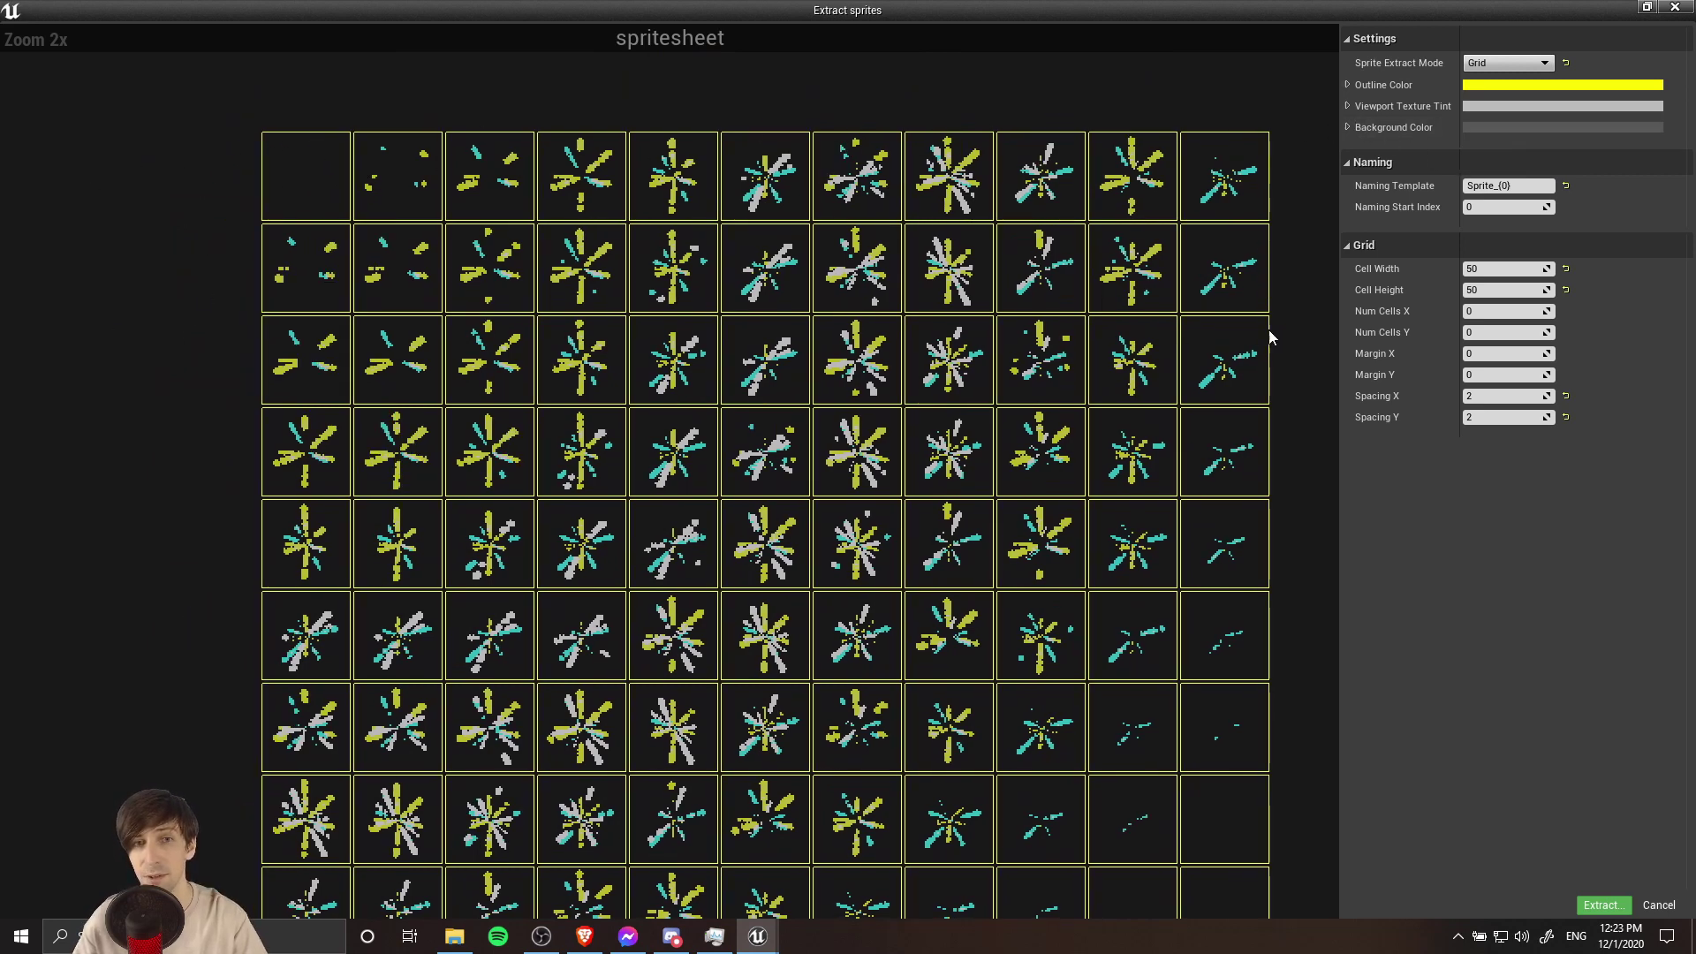
mouse_move(177, 636)
right_down()
mouse_move(139, 552)
mouse_move(151, 625)
right_up()
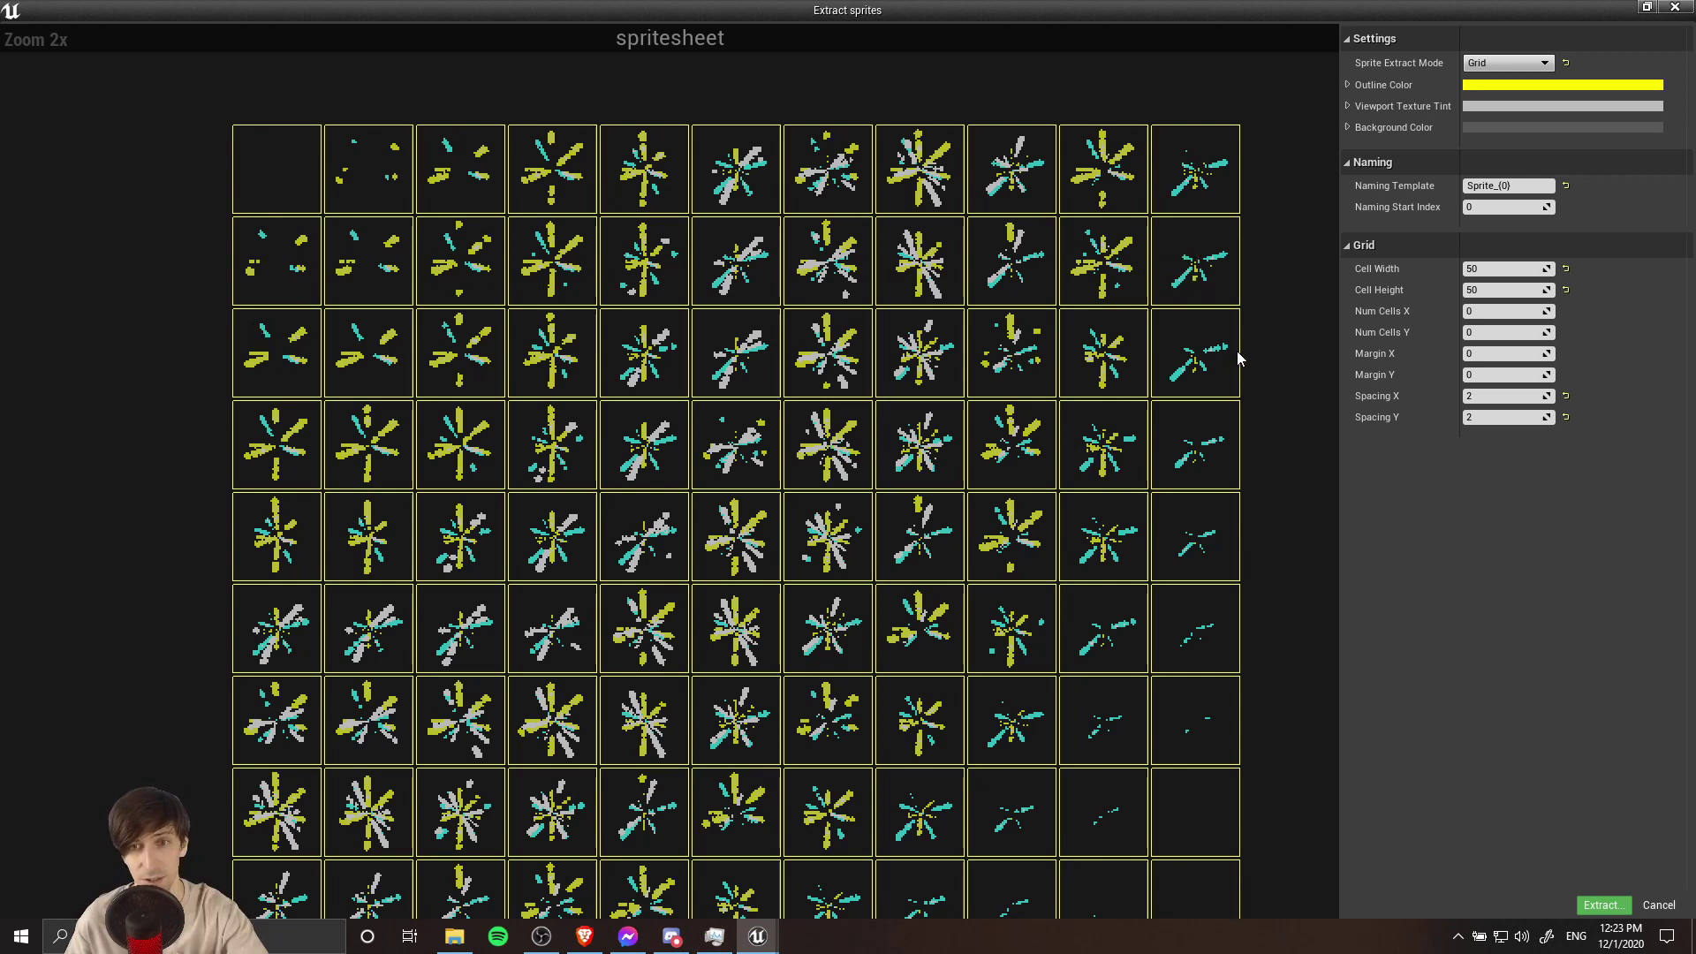
right_drag(131, 169, 127, 142)
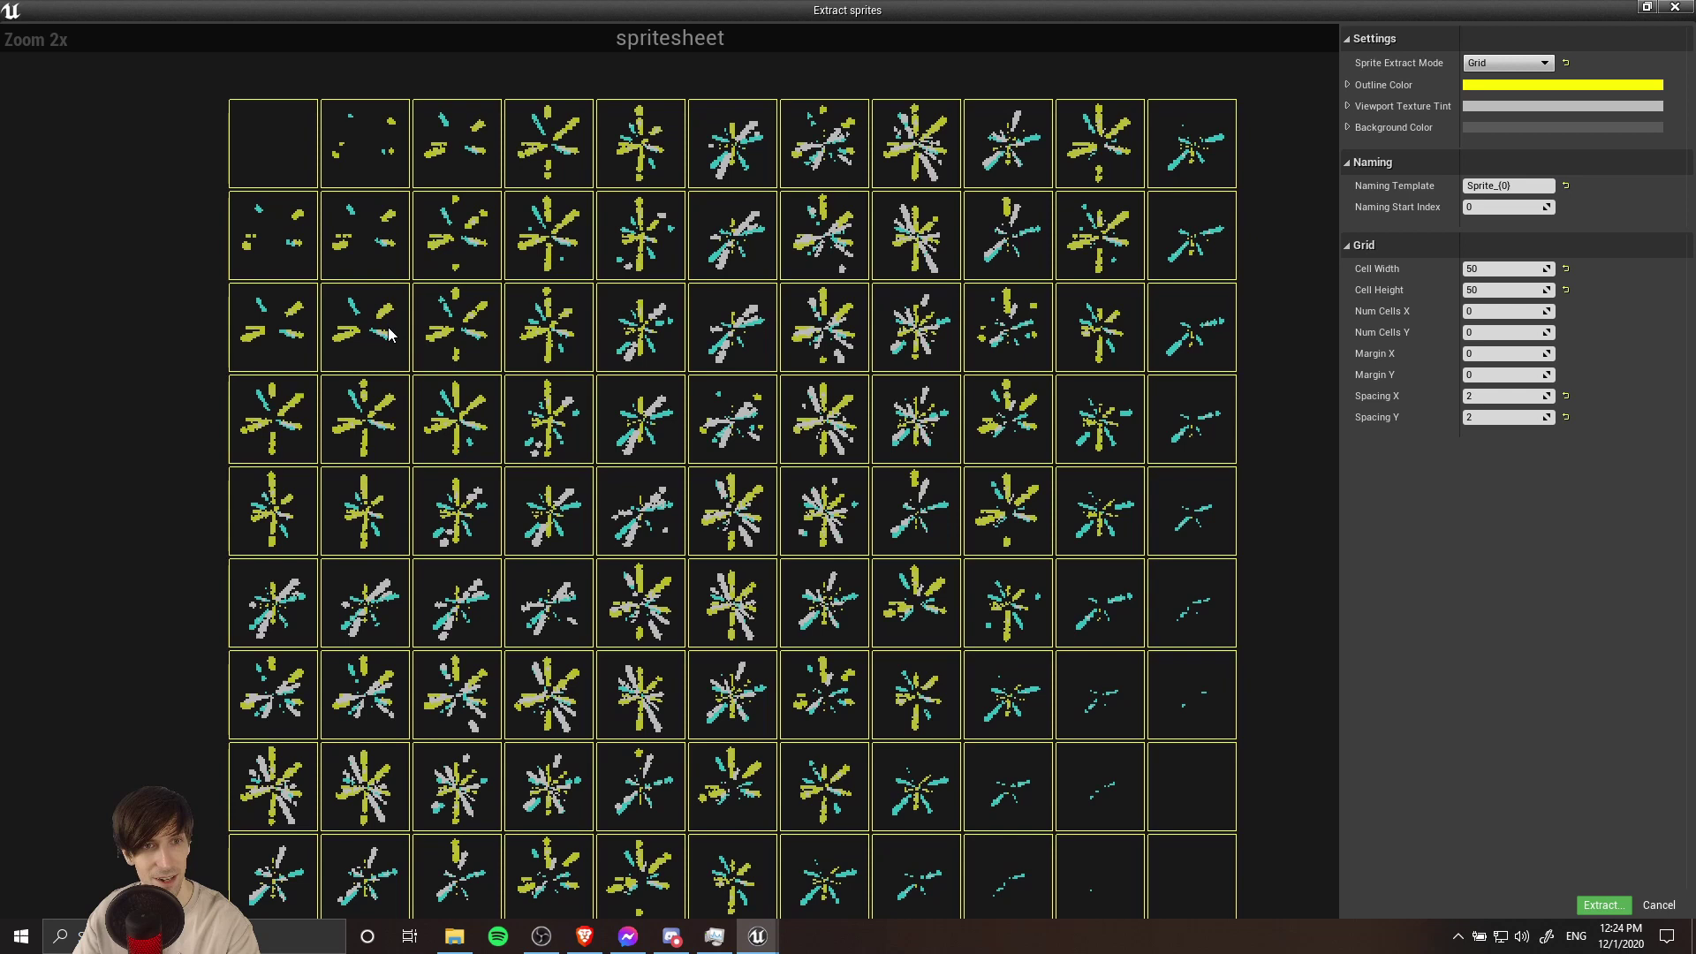
right_drag(491, 223, 433, 180)
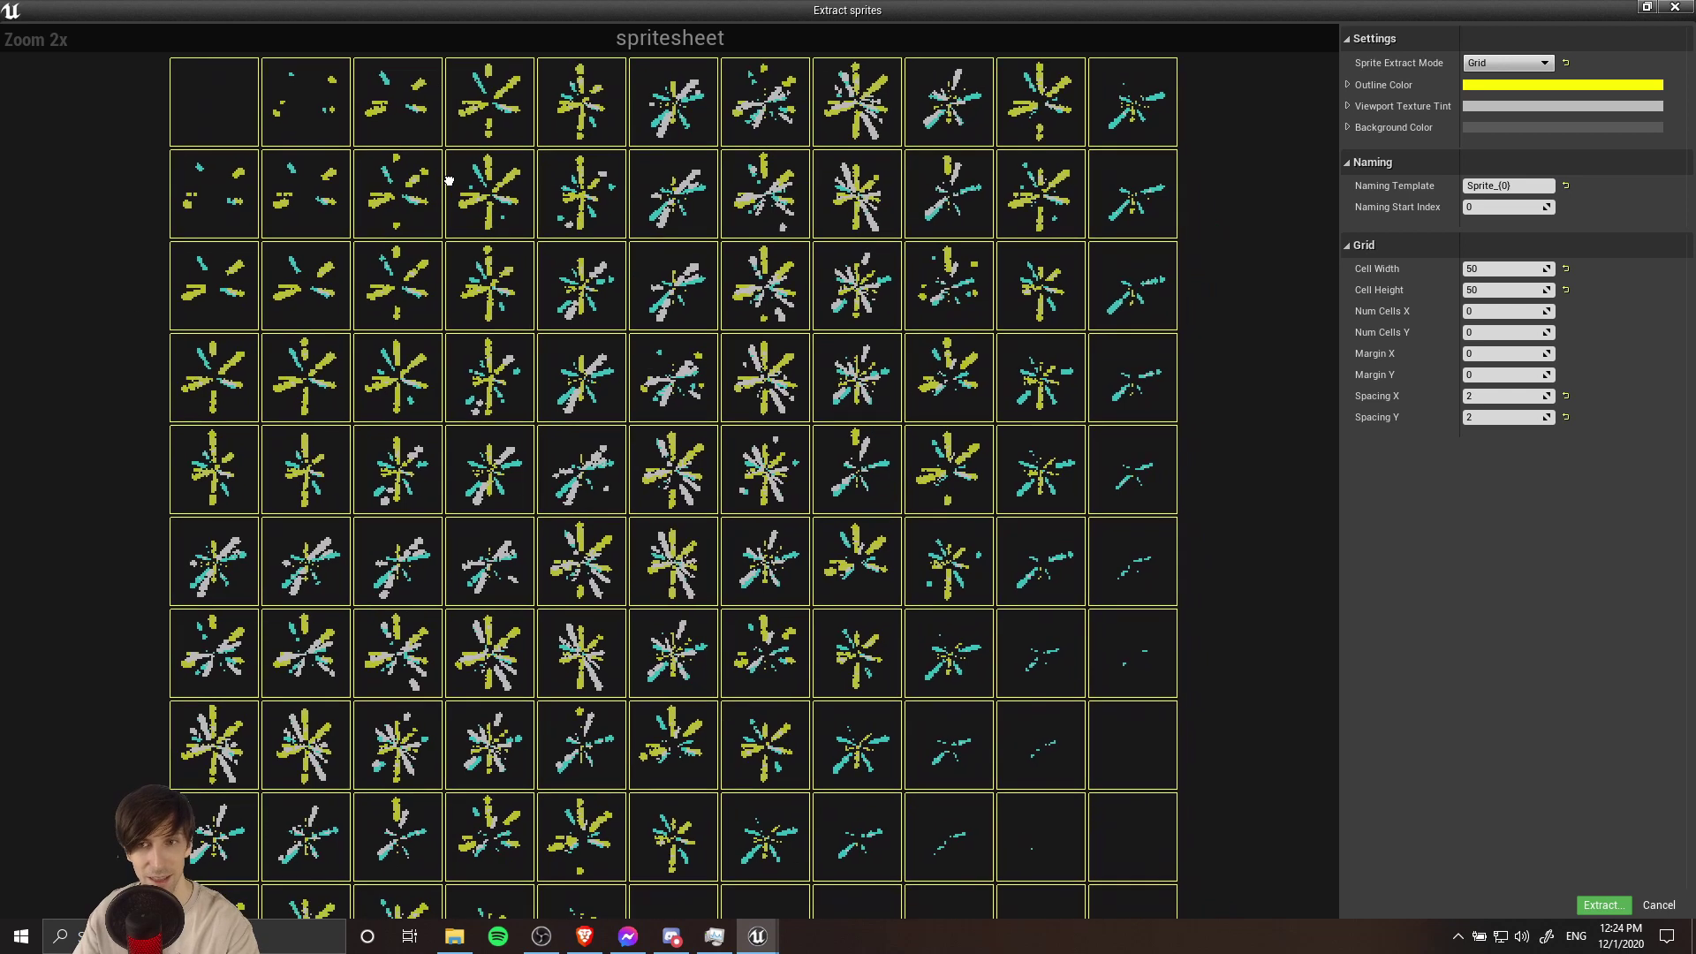
click(1590, 908)
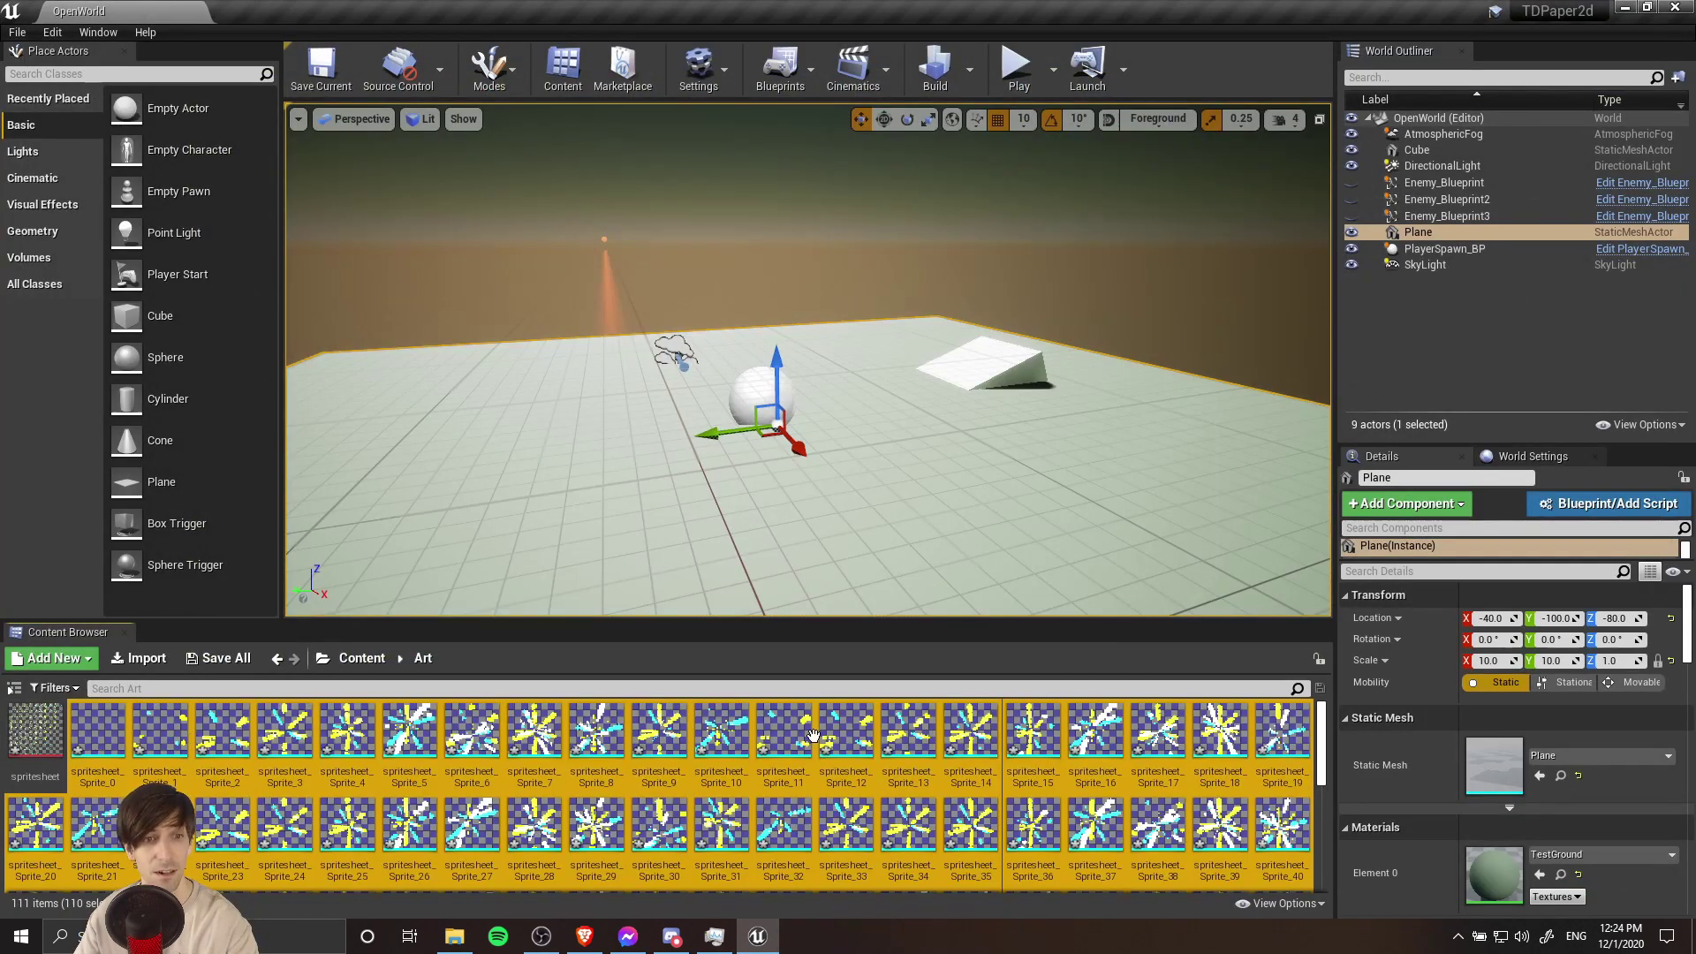
- Create a flipbook named spritesheet1 from the selected sprites
scroll(1072, 742, down, 5)
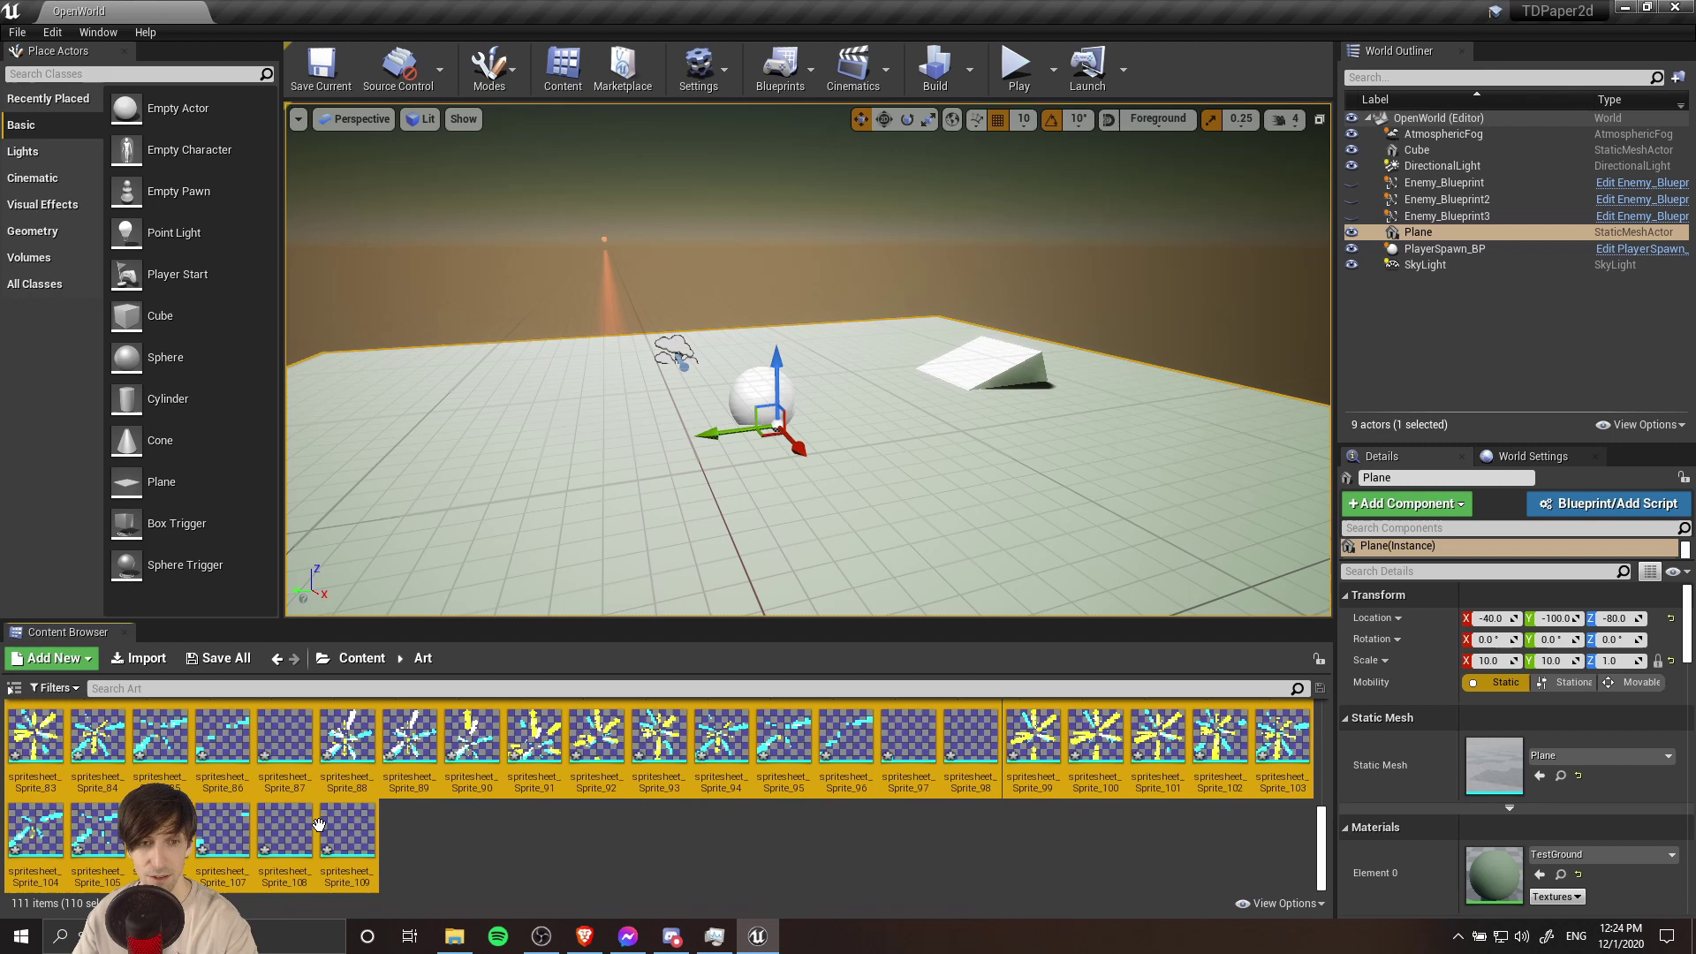
scroll(319, 824, up, 5)
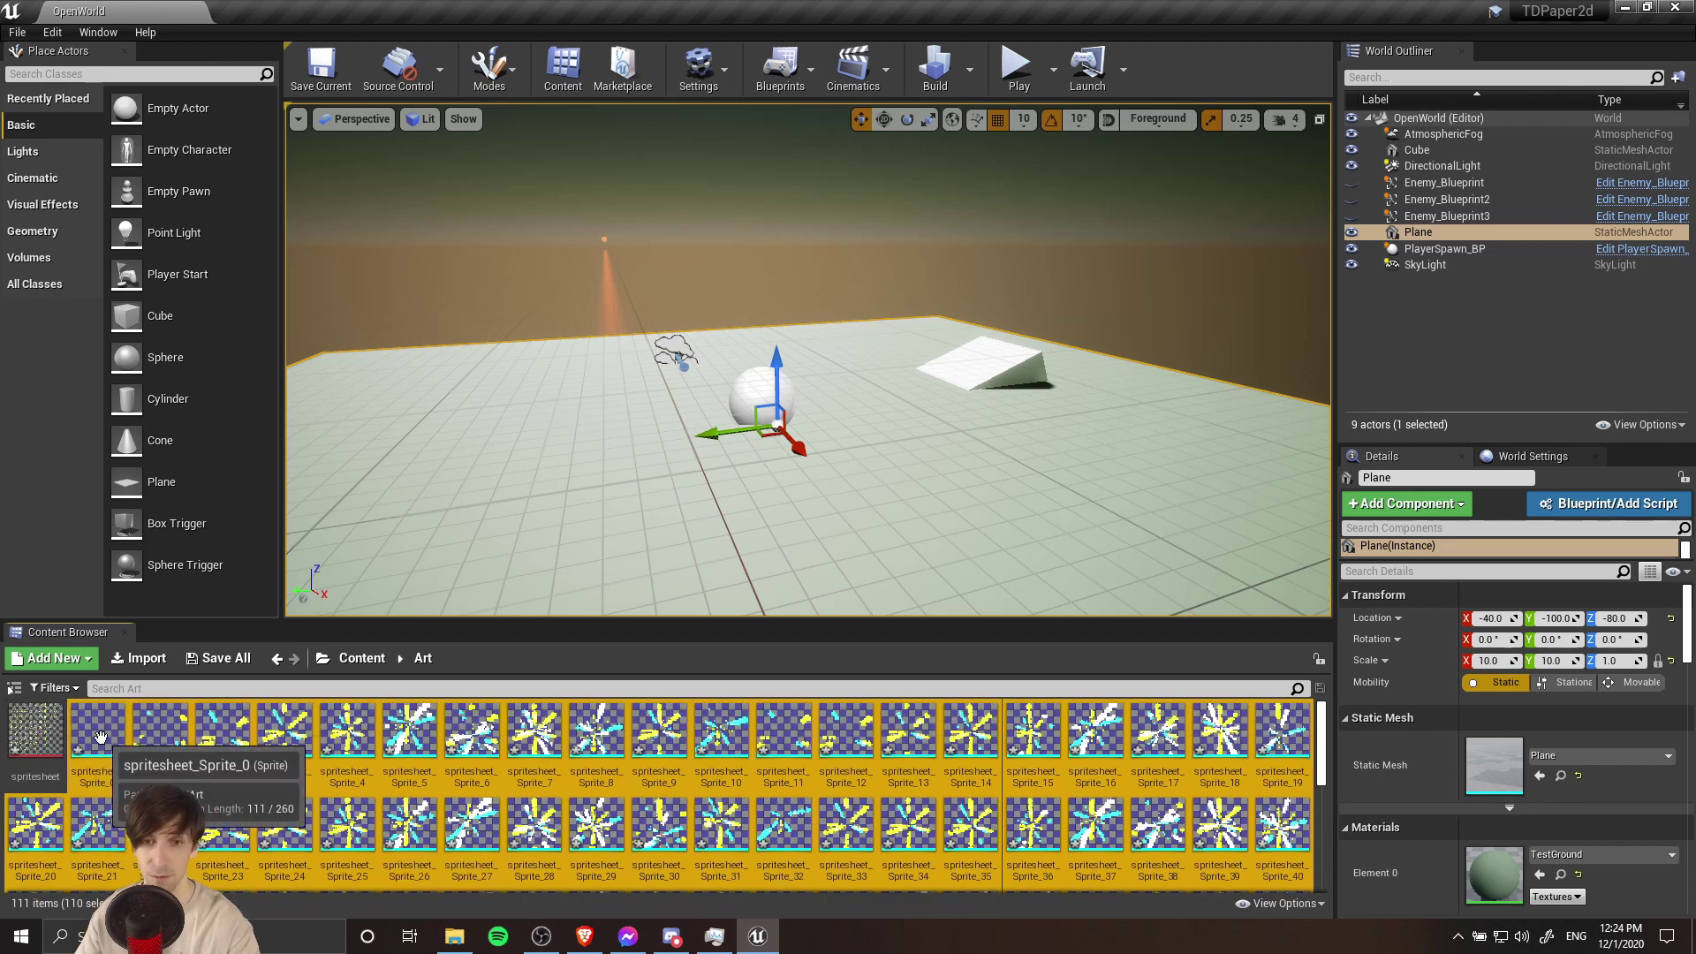
right_click(102, 726)
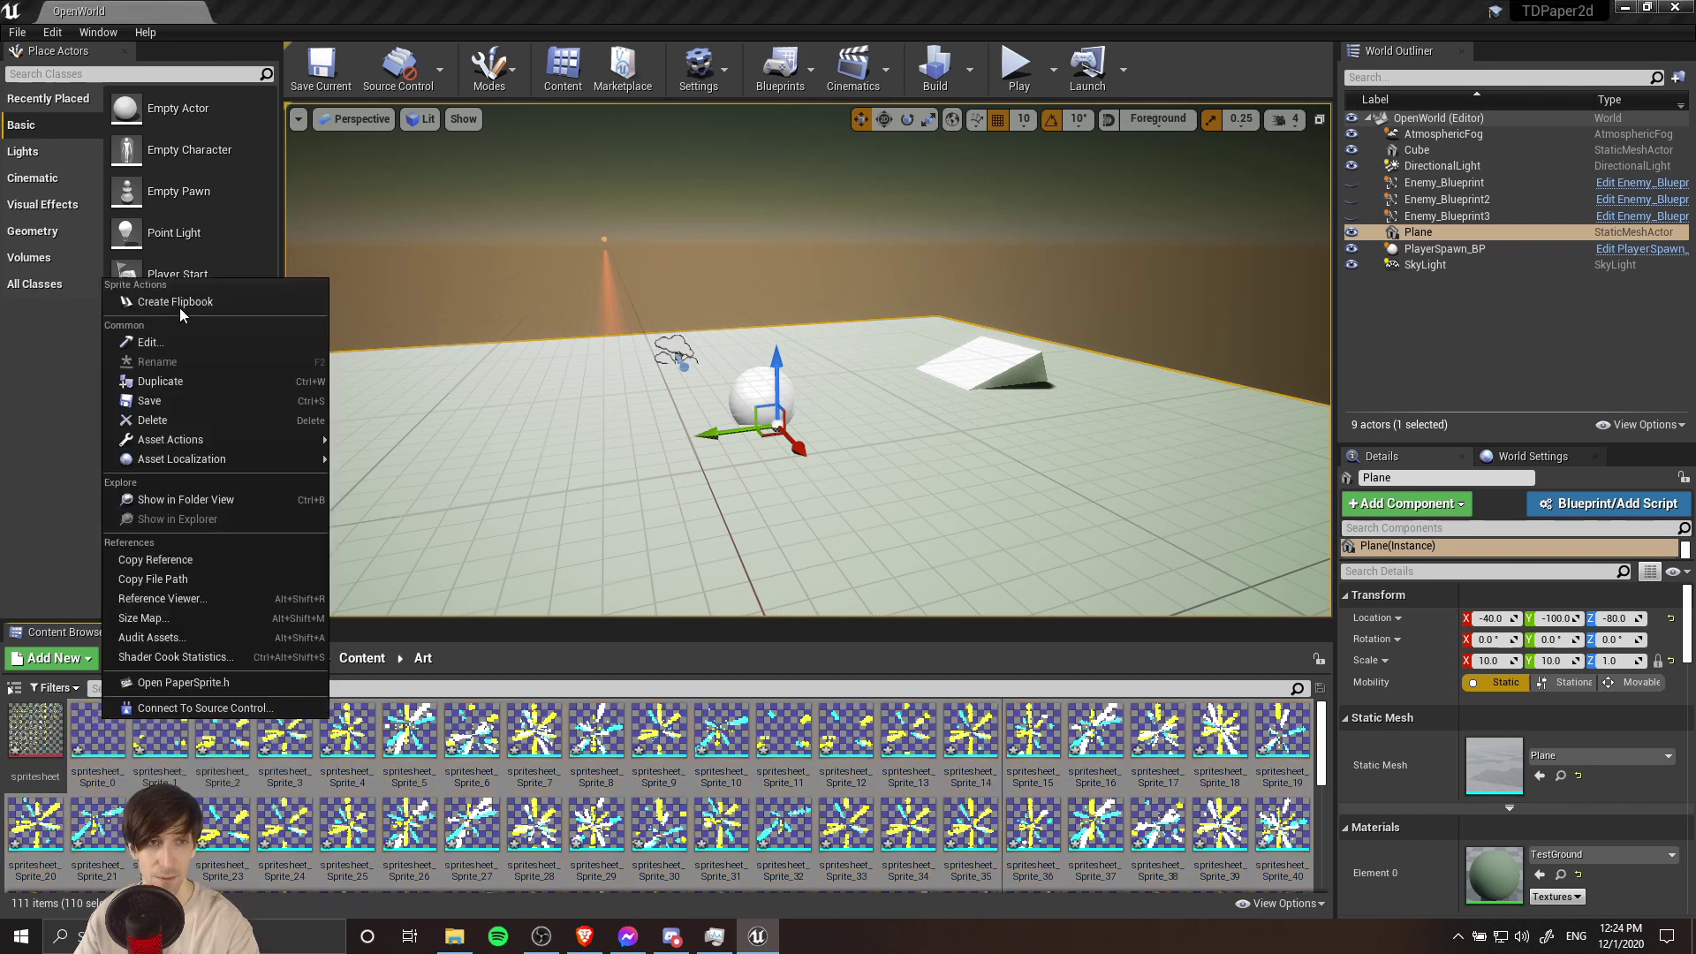
click(183, 301)
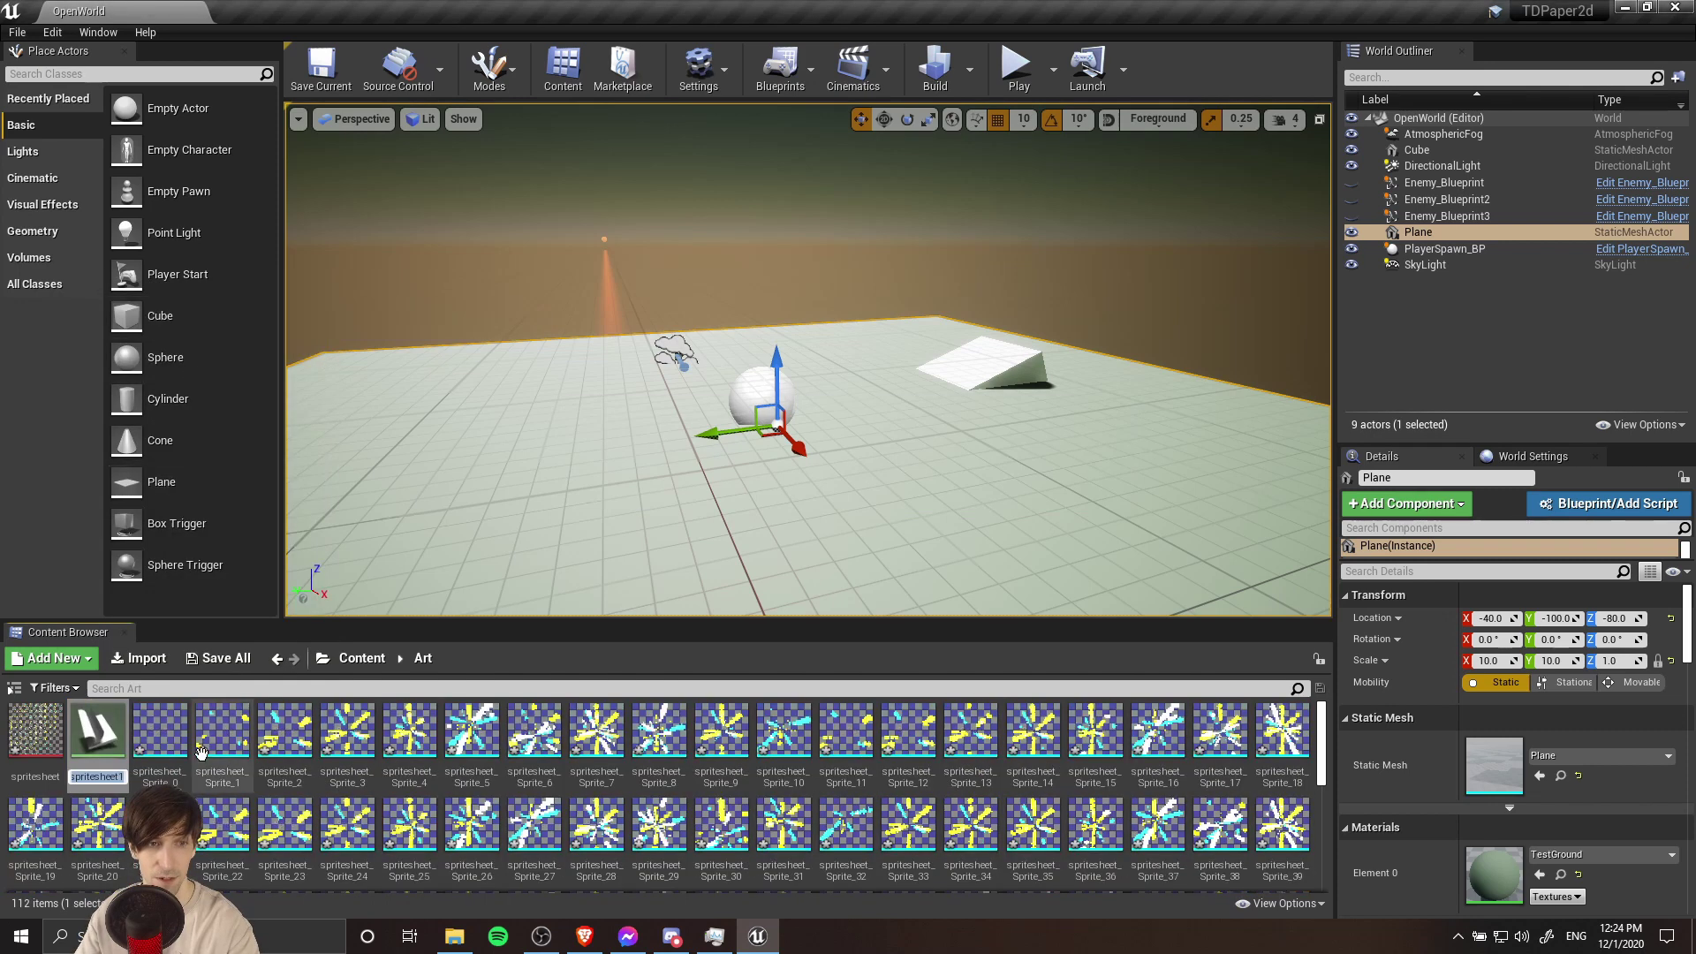
click(100, 736)
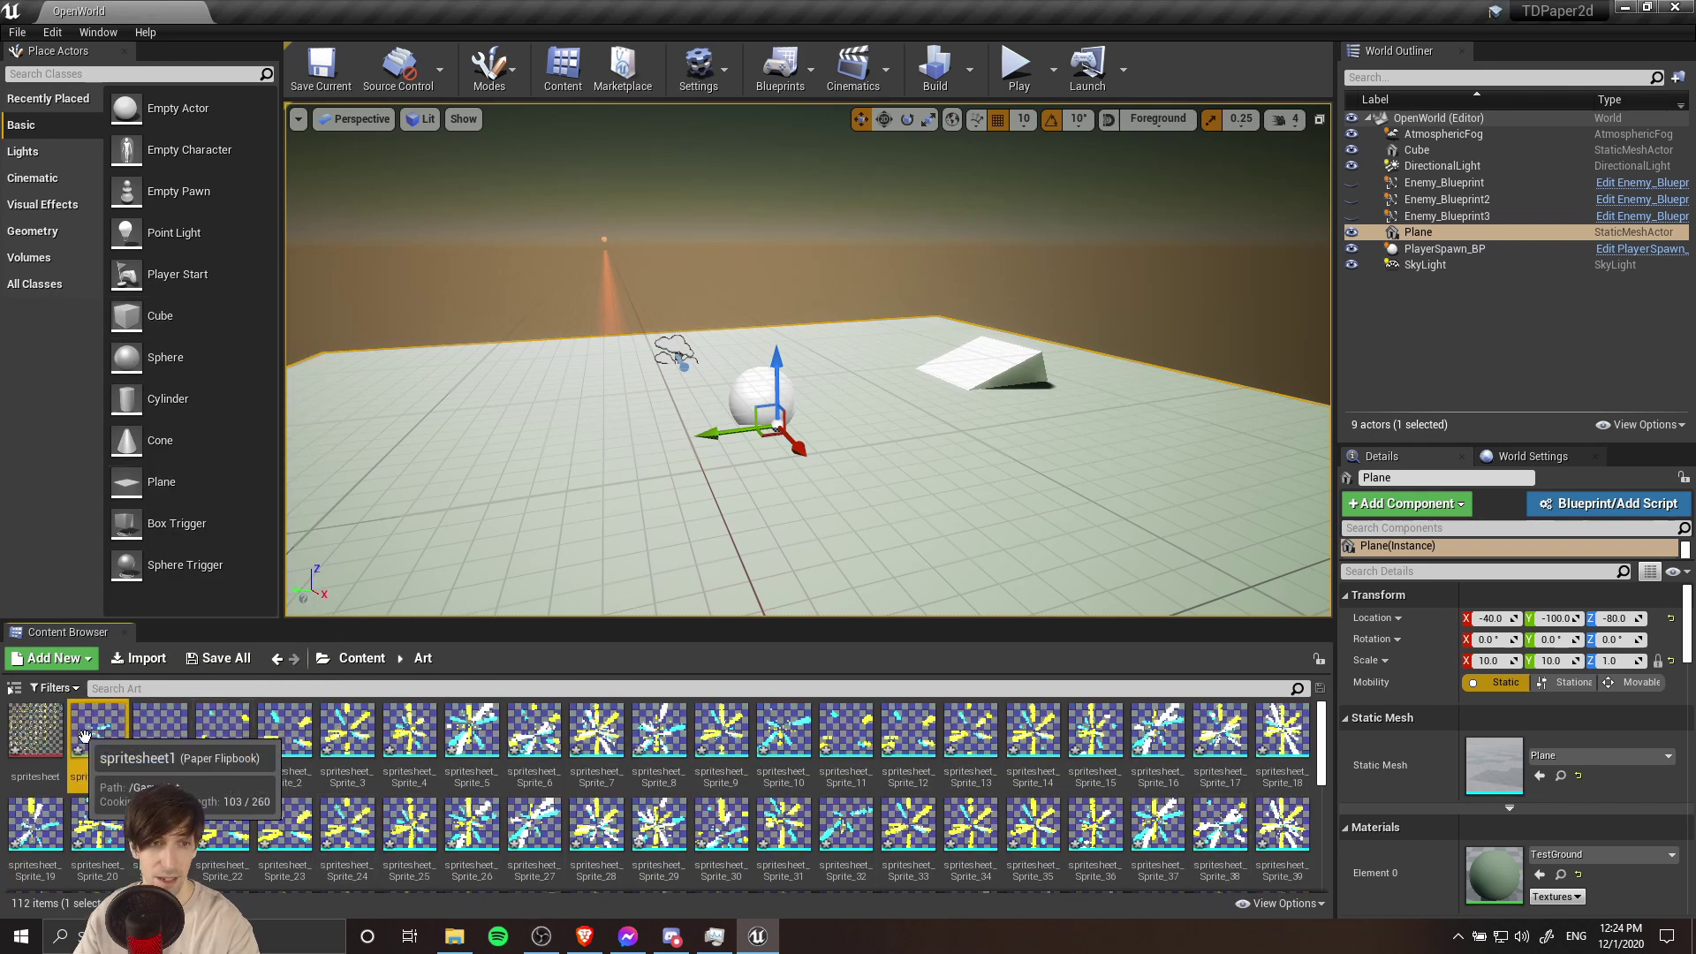
- Place the spritesheet1 flipbook as an actor in the level and move in close to it
drag(99, 737, 937, 396)
drag(911, 459, 910, 459)
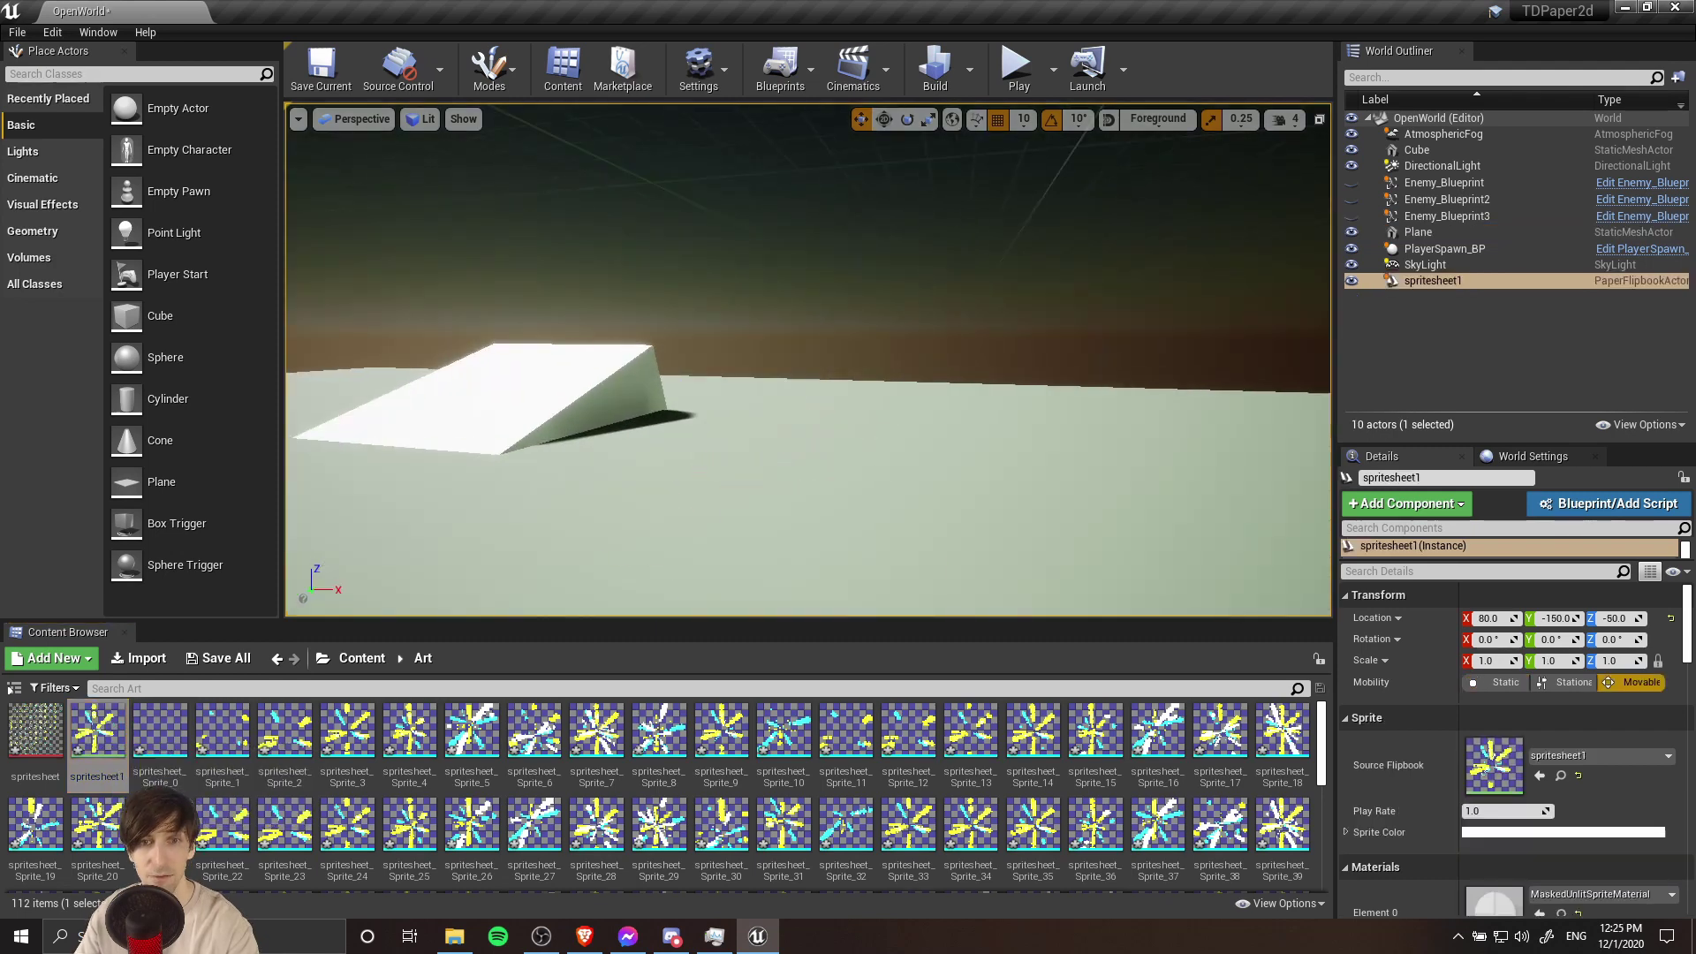
right_drag(911, 459, 860, 500)
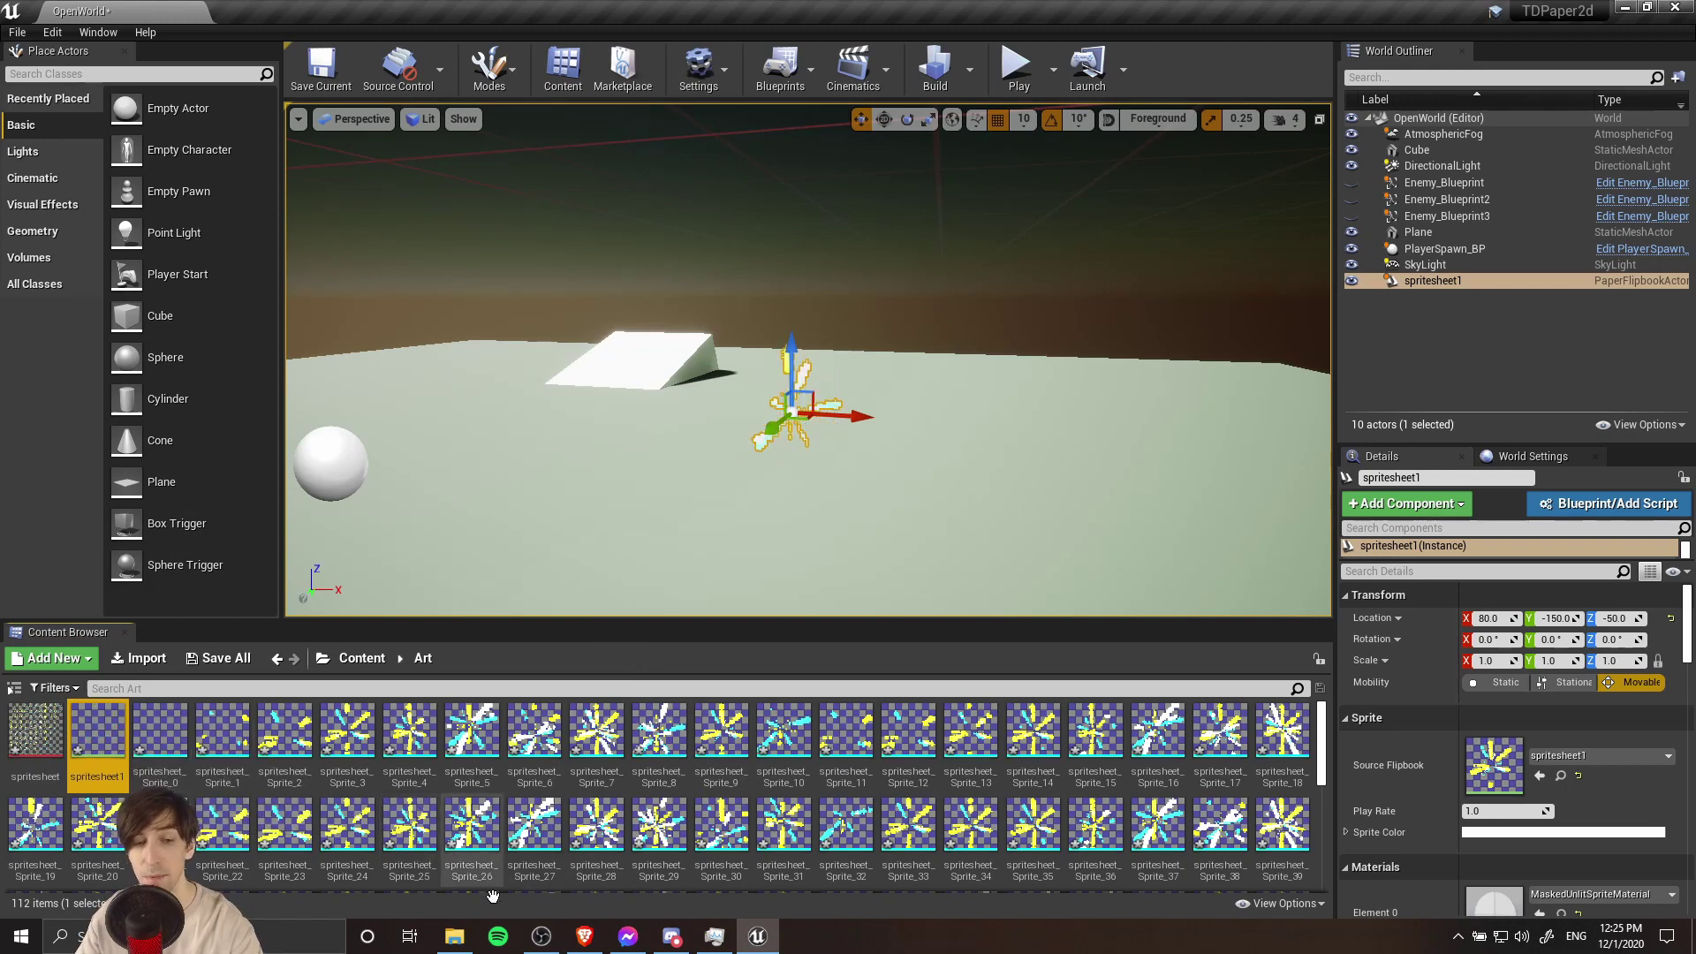
click(454, 935)
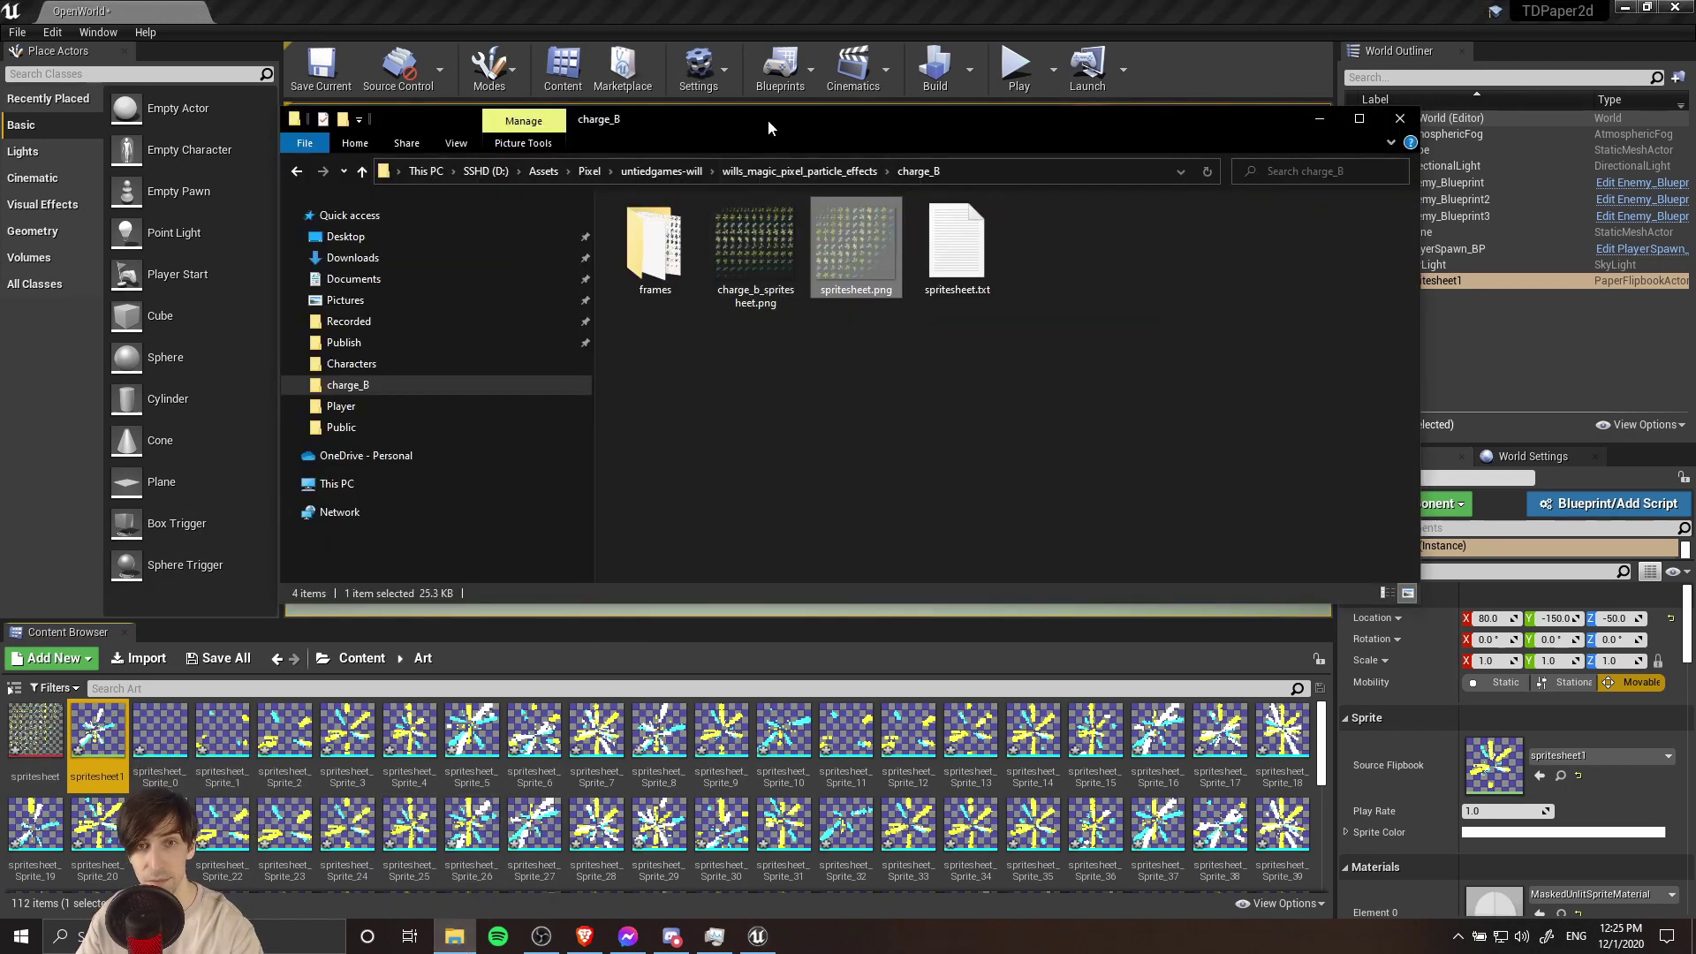
- Open charge_B's frames folder and scroll through the frame0000–frame0119 PNGs
drag(767, 119, 780, 186)
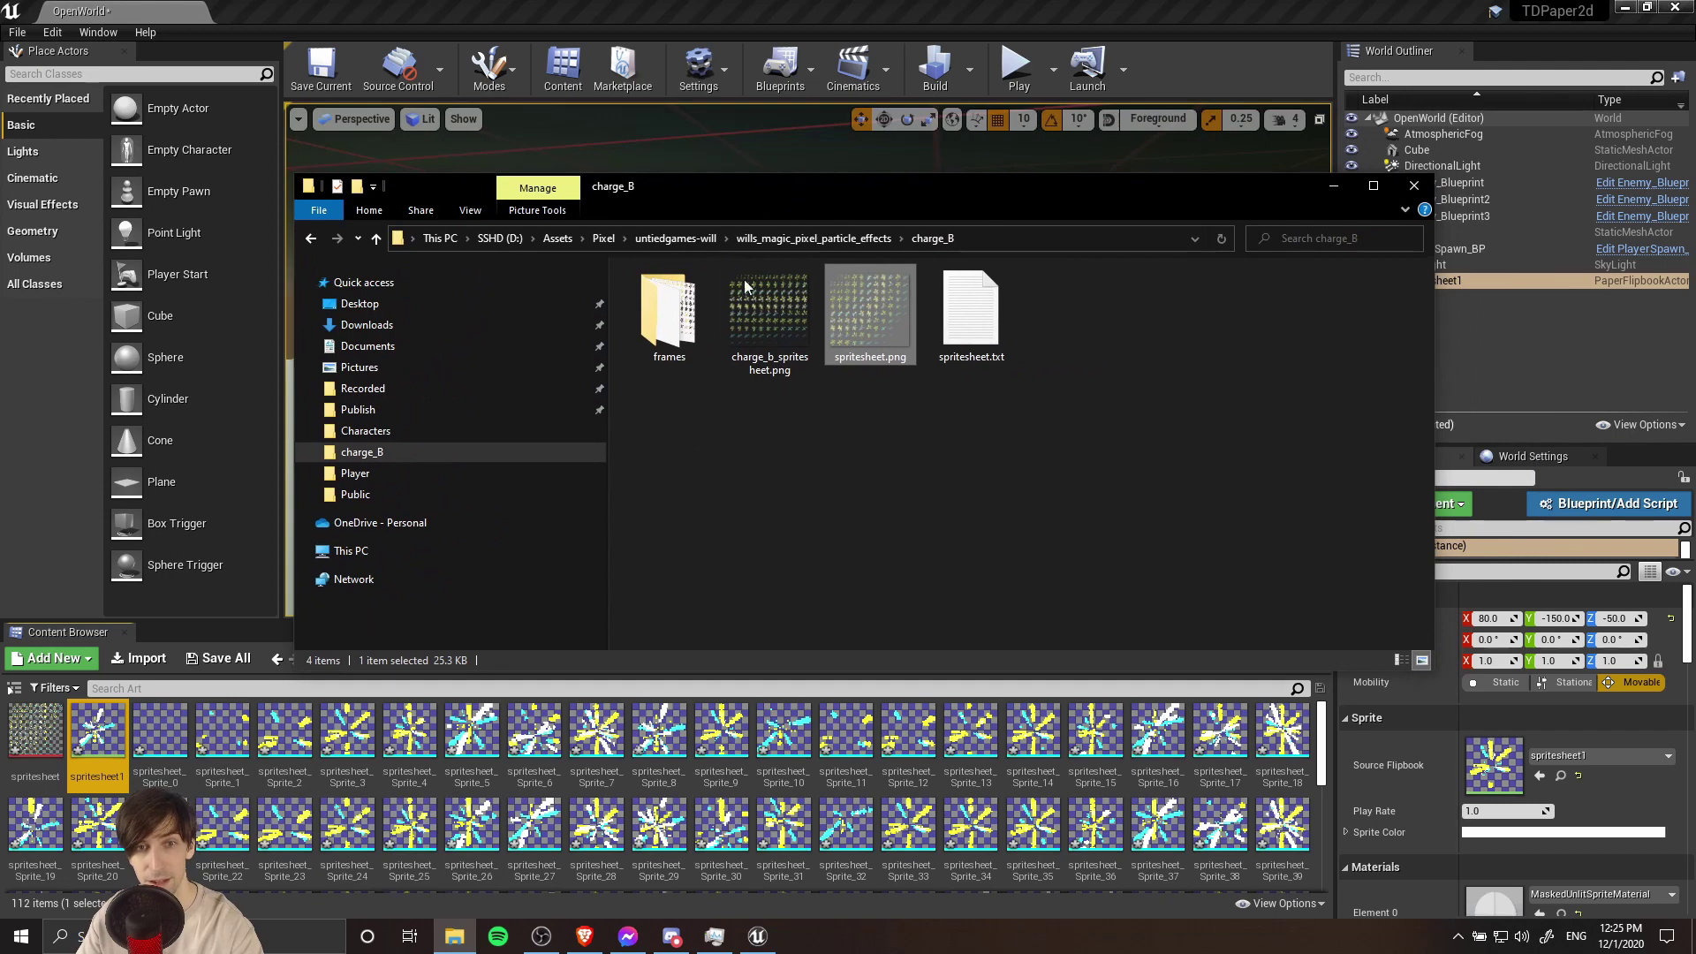
double_click(684, 325)
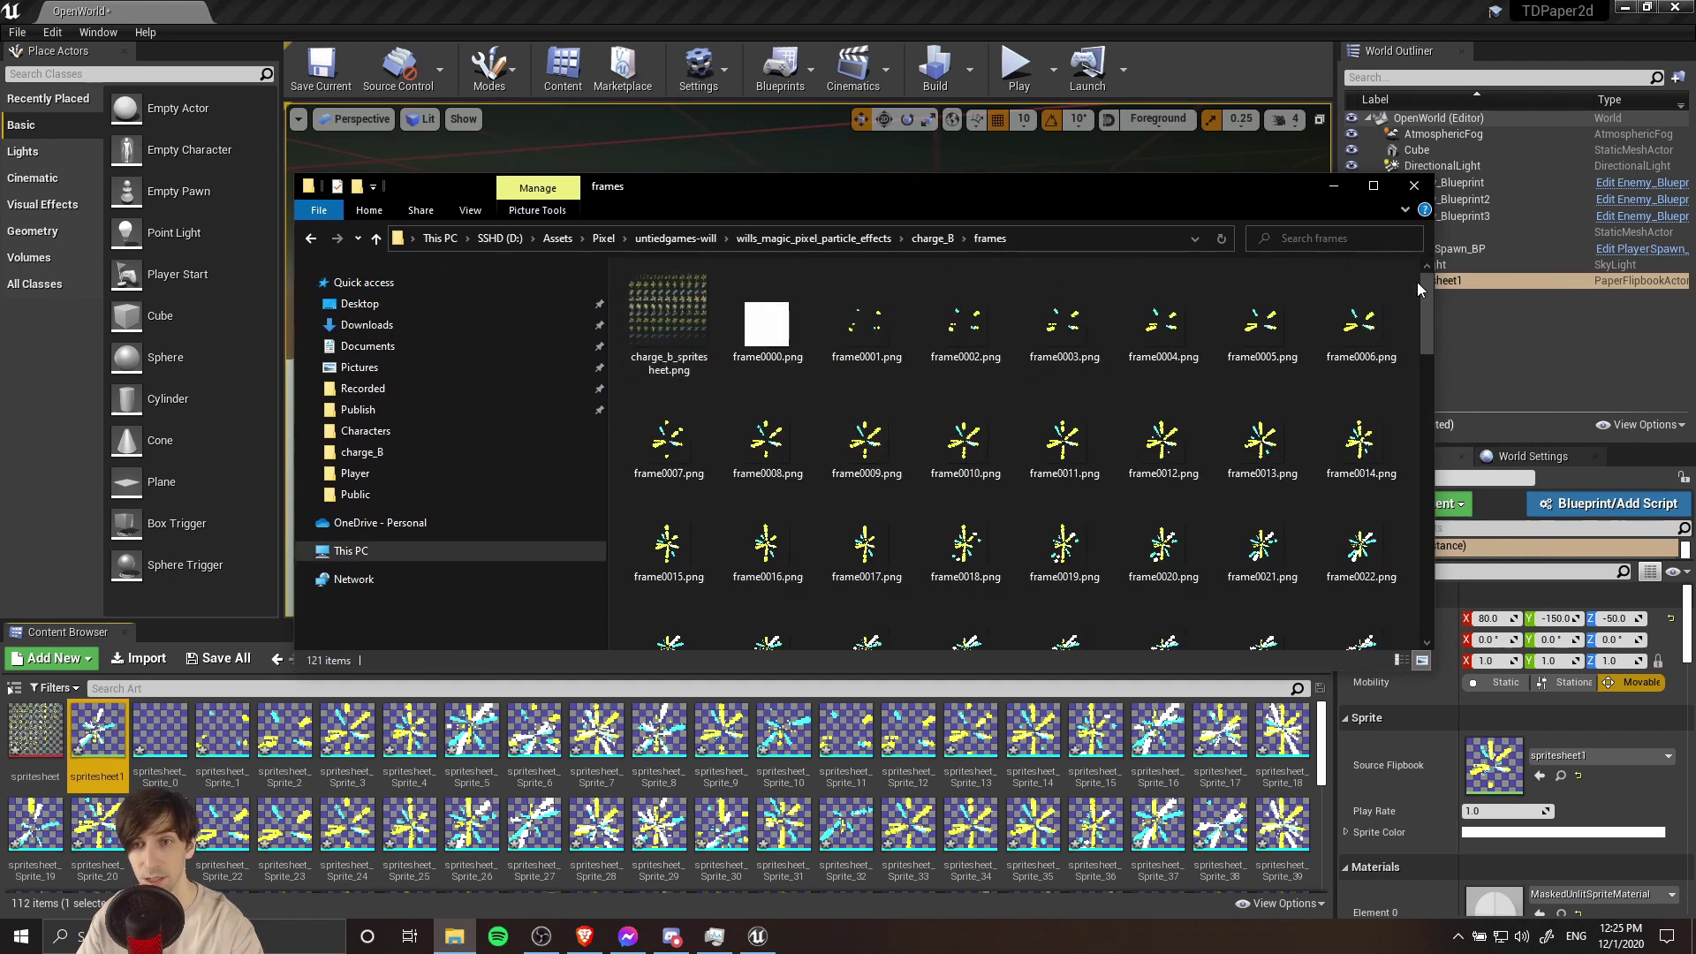
drag(1416, 283, 1413, 604)
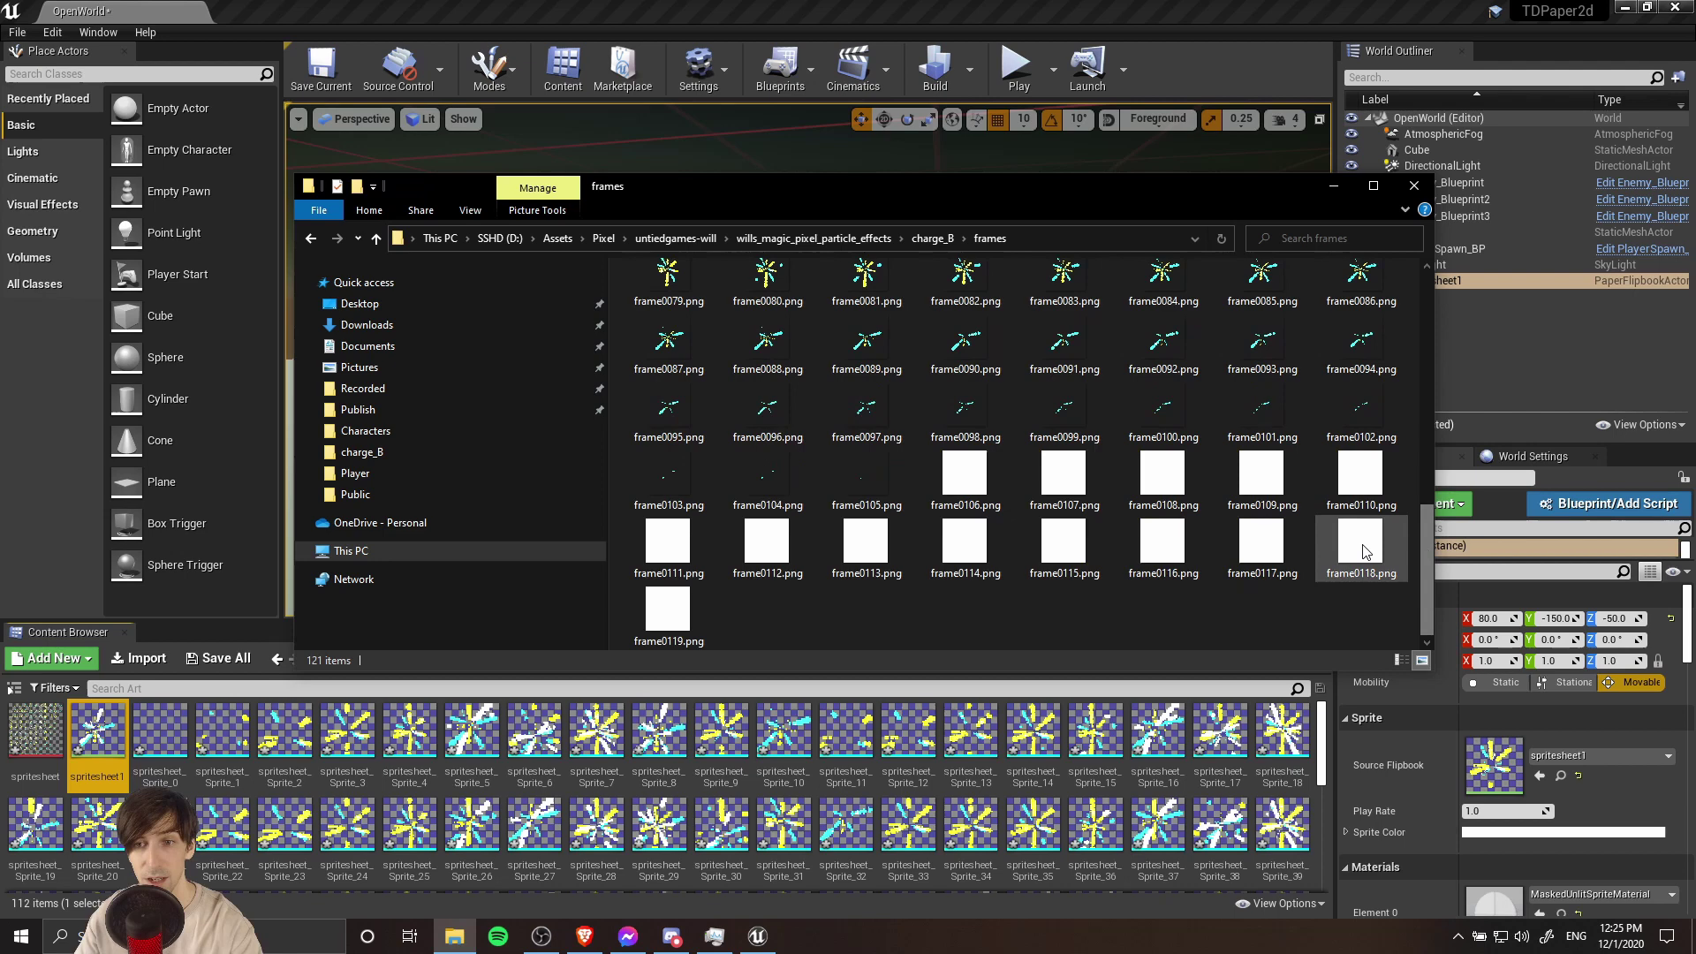
drag(1423, 574, 1404, 332)
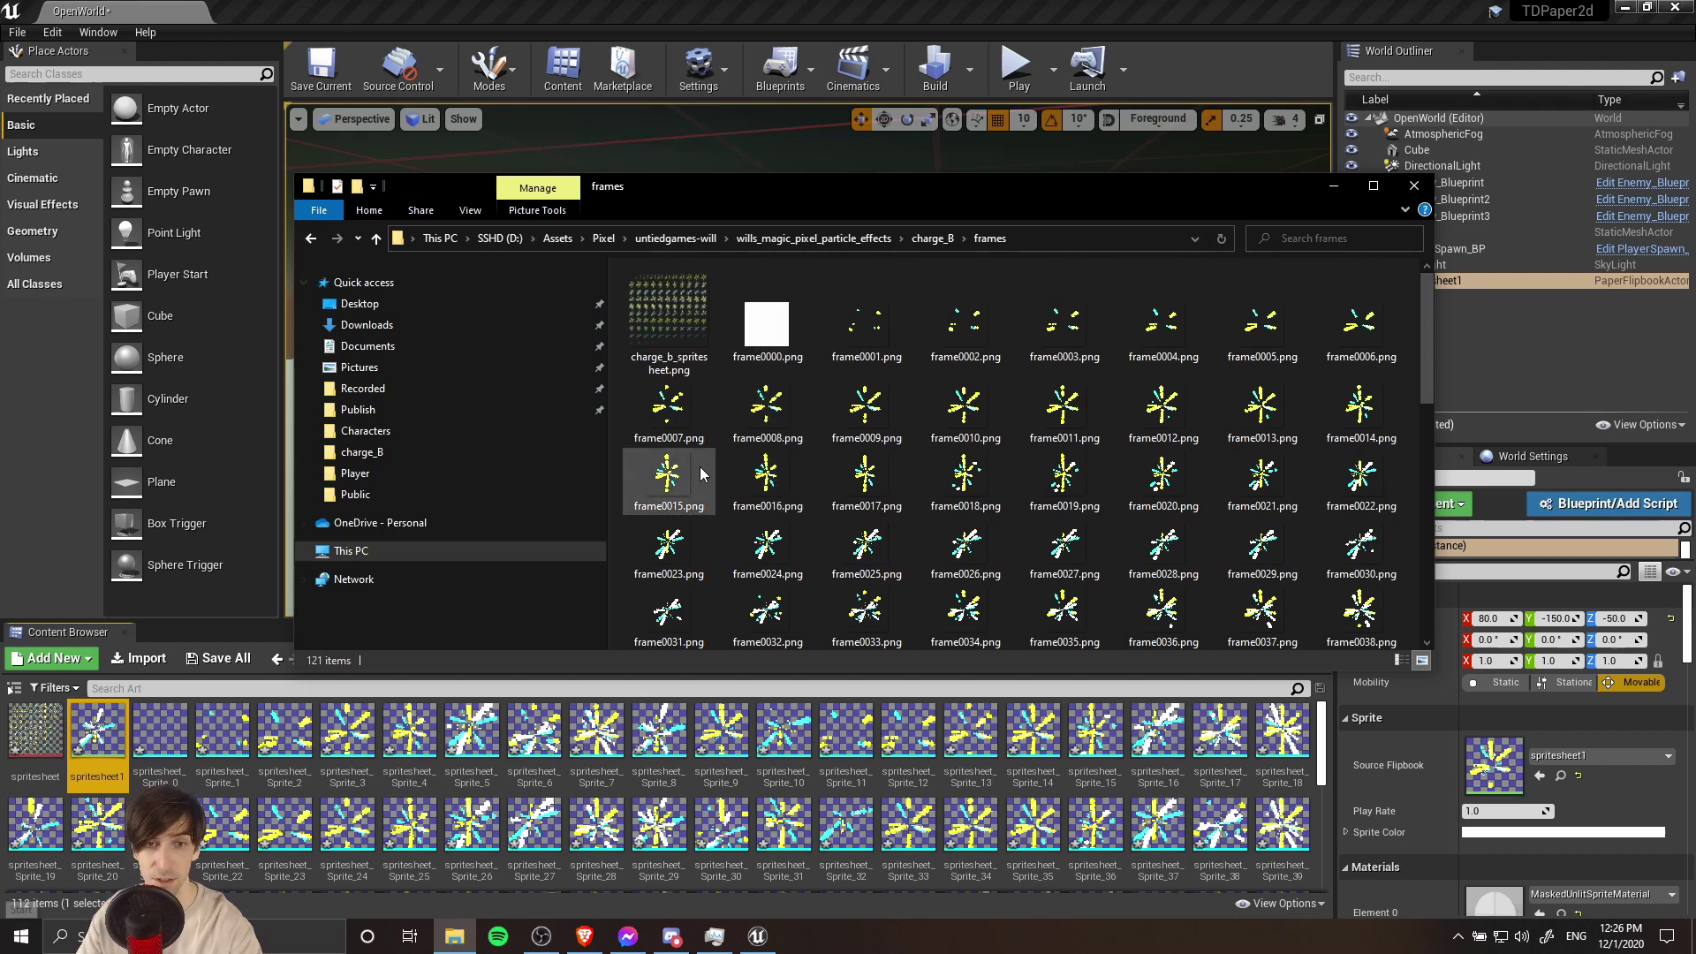
- Select all assets in the Art folder and force-delete them despite references
click(50, 560)
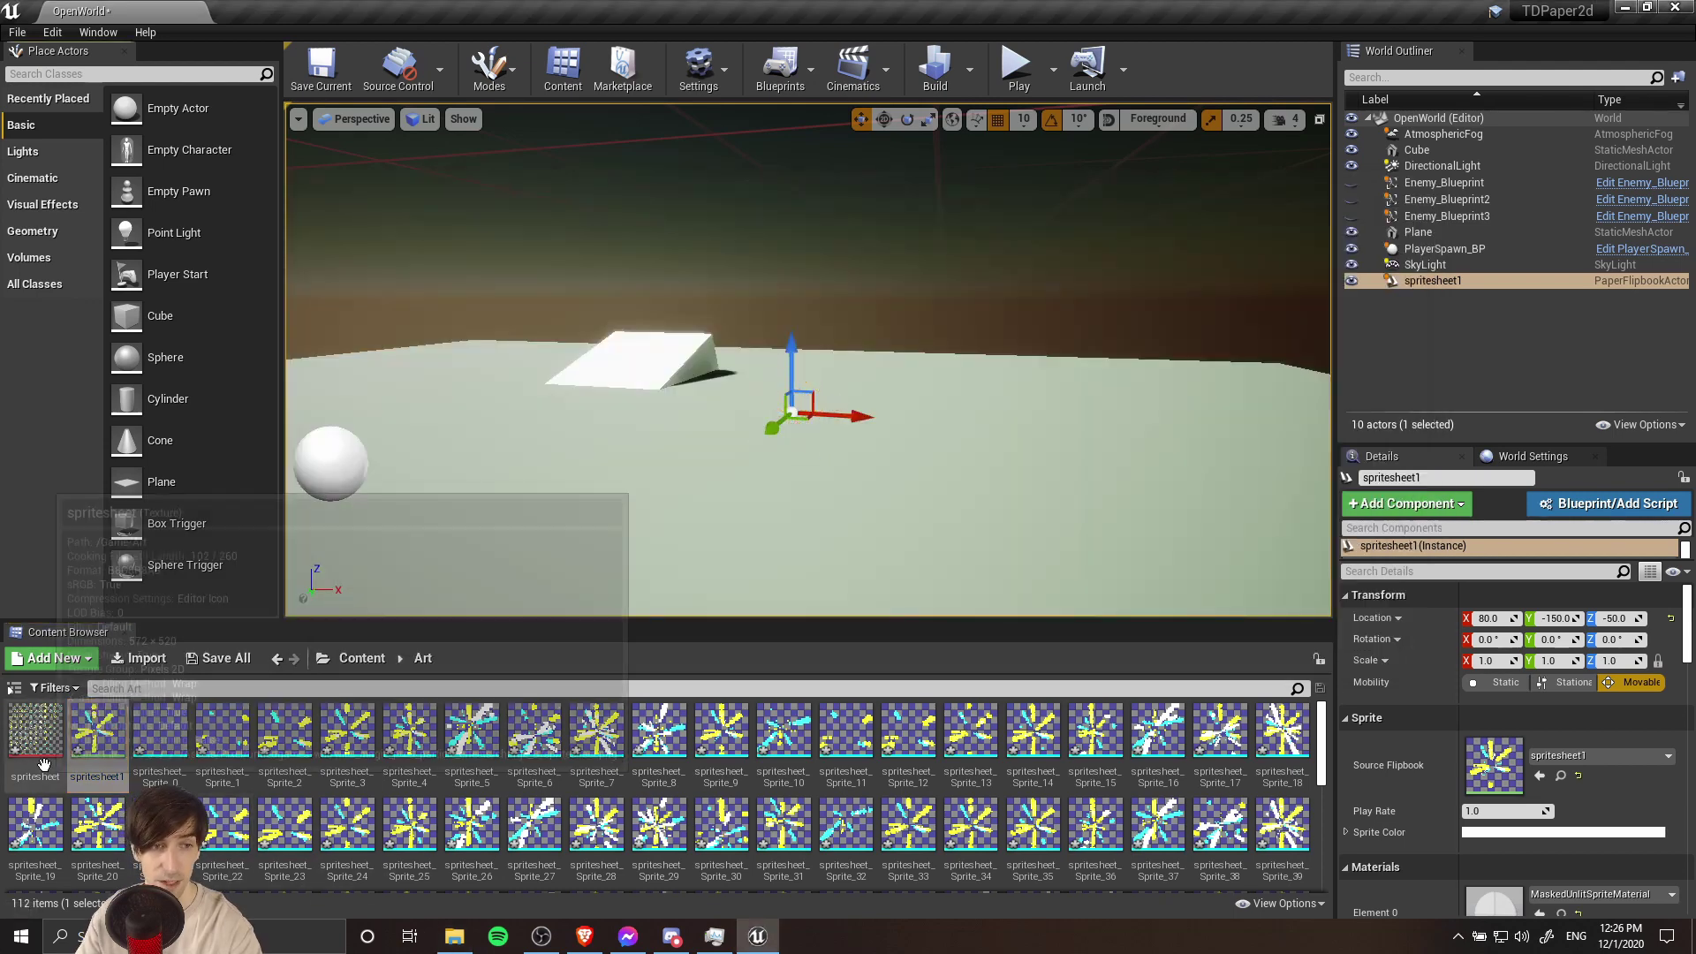
click(36, 732)
scroll(912, 796, down, 5)
shift+click(409, 830)
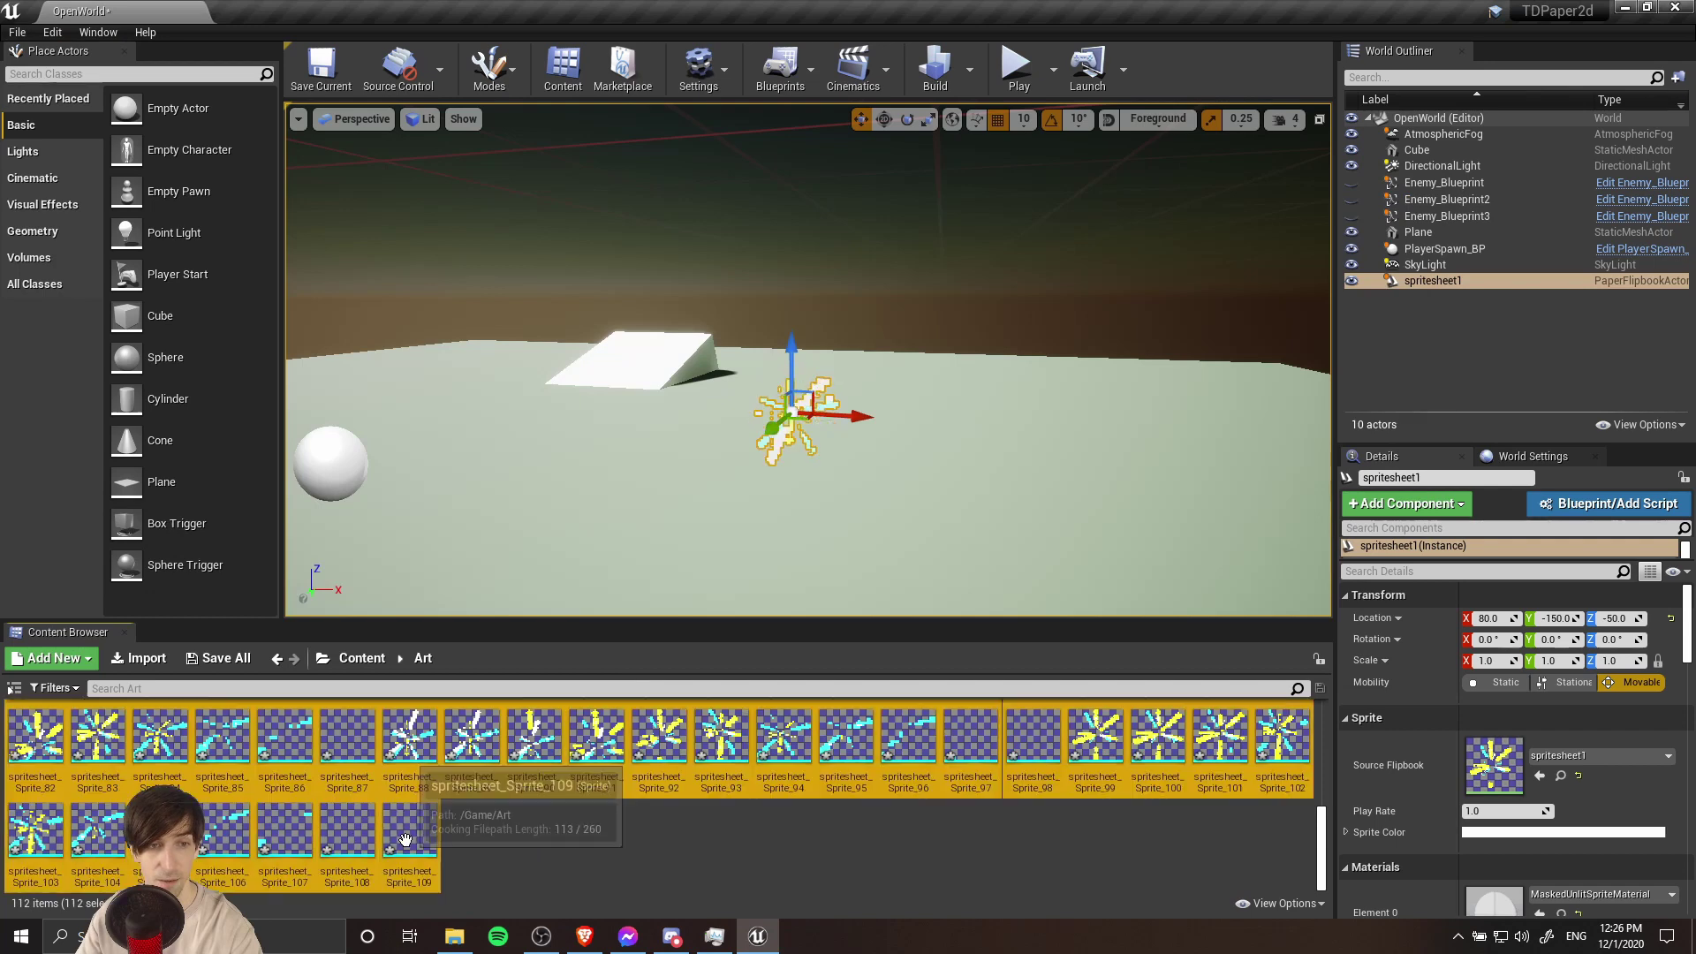
key(Delete)
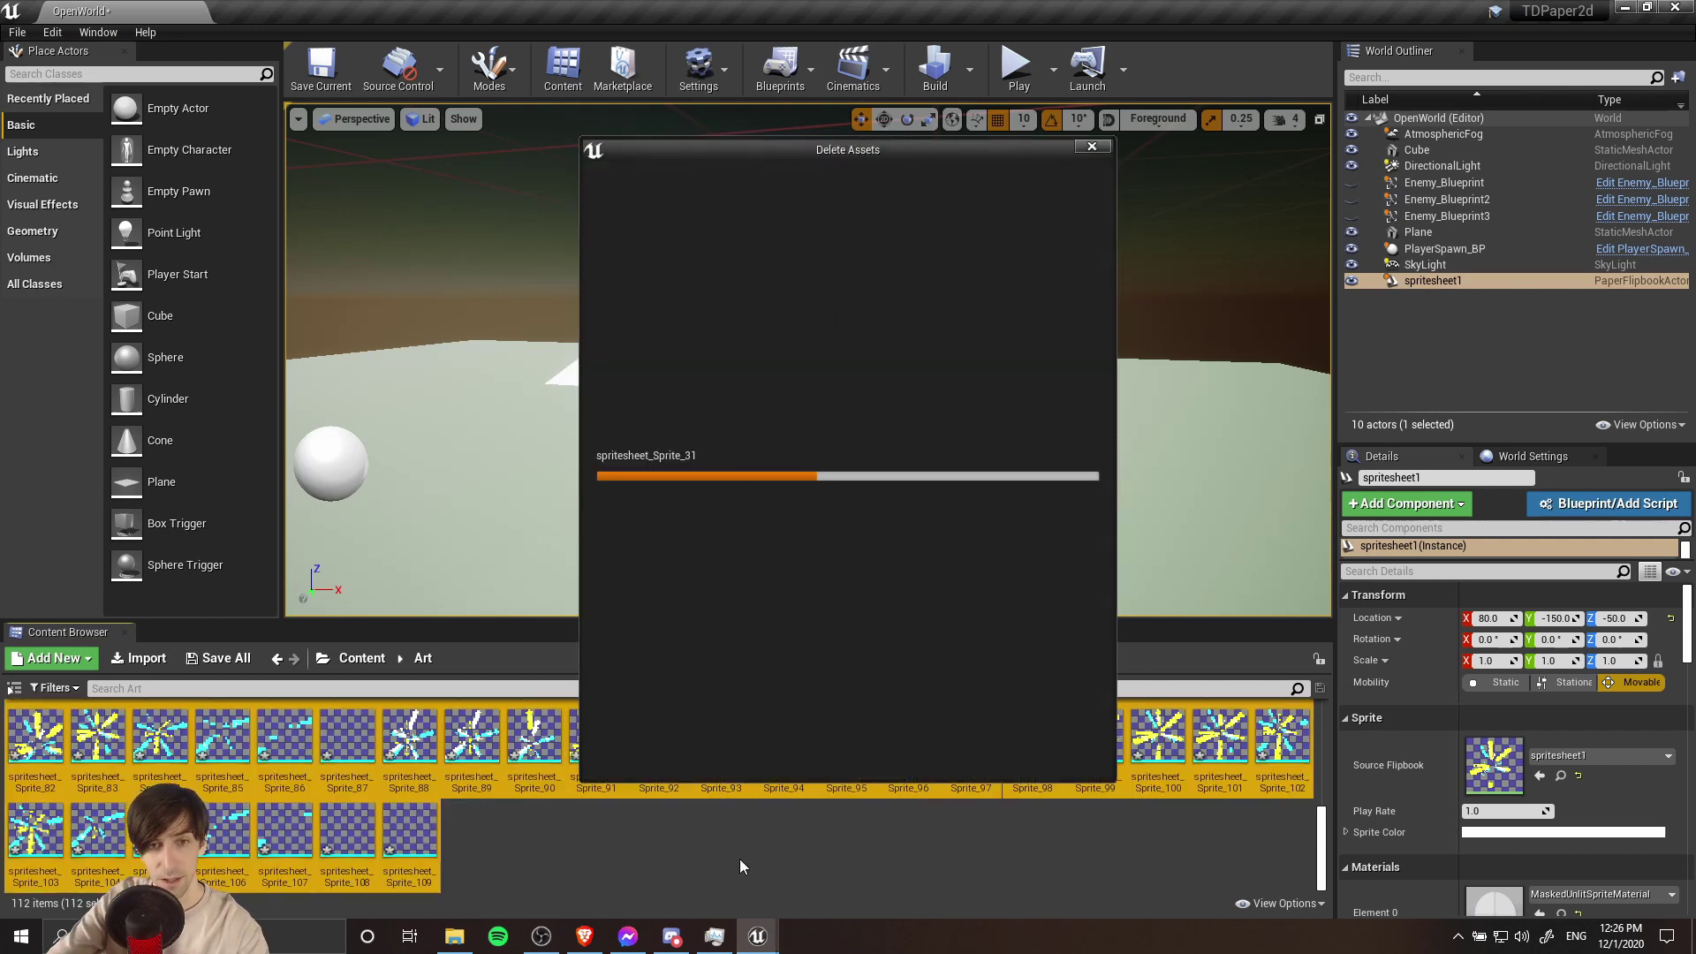
click(800, 752)
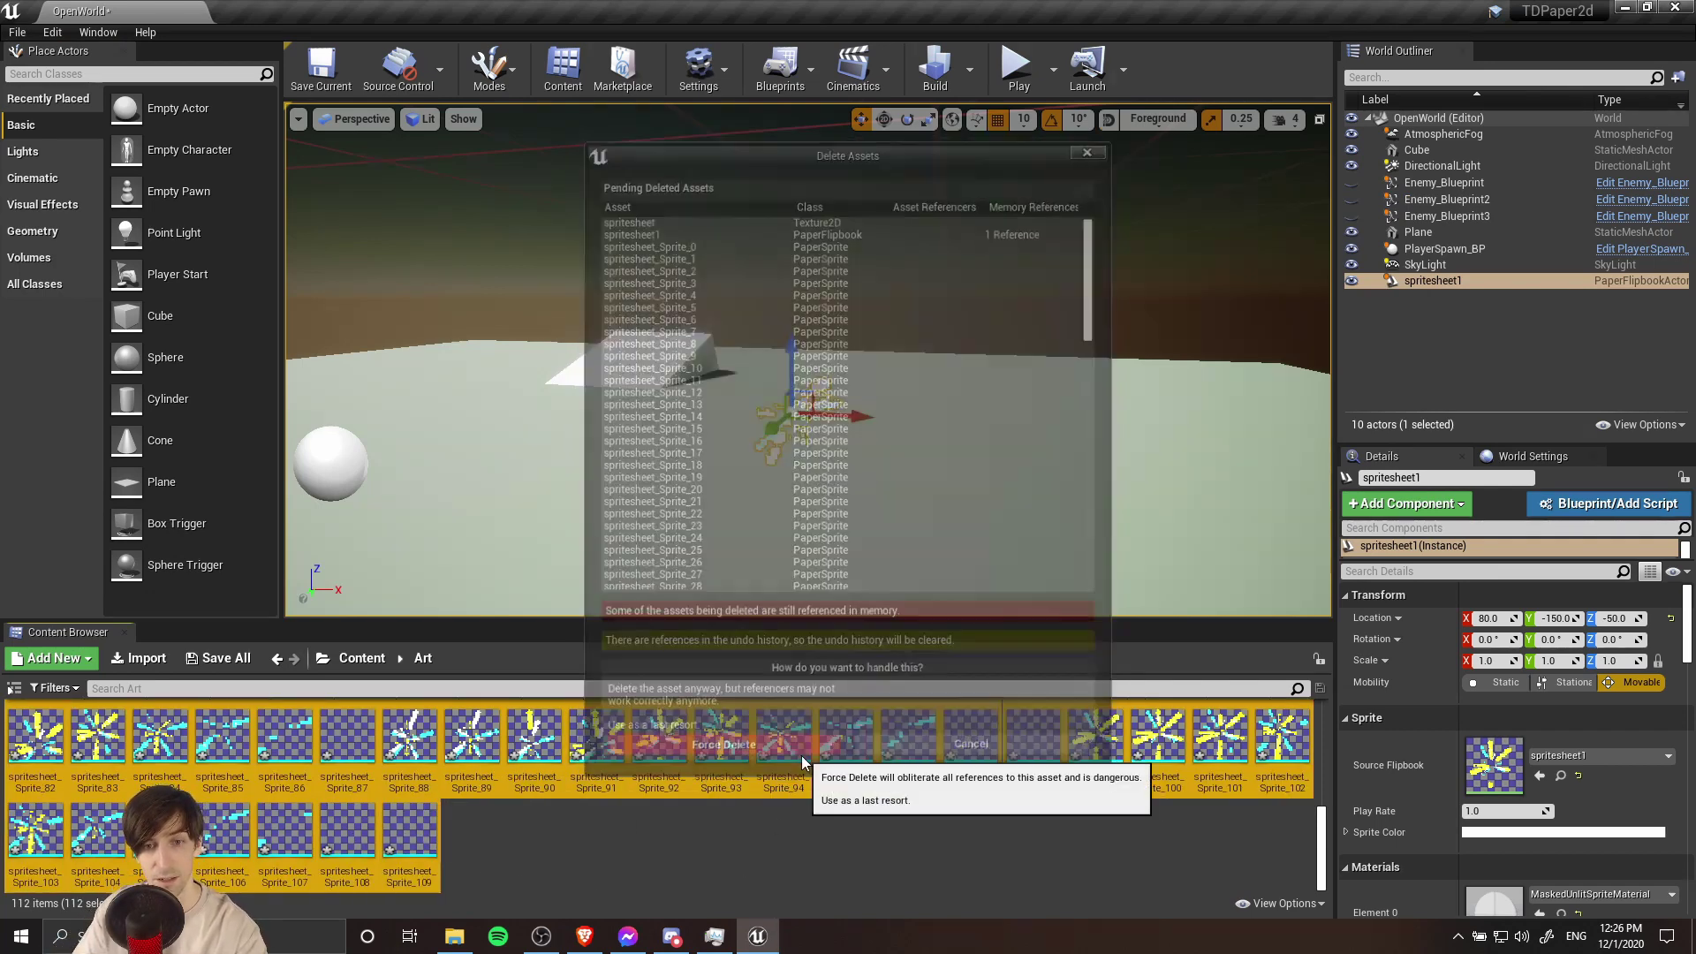
- Delete the remaining spritesheet texture and confirm
right_click(37, 733)
click(89, 414)
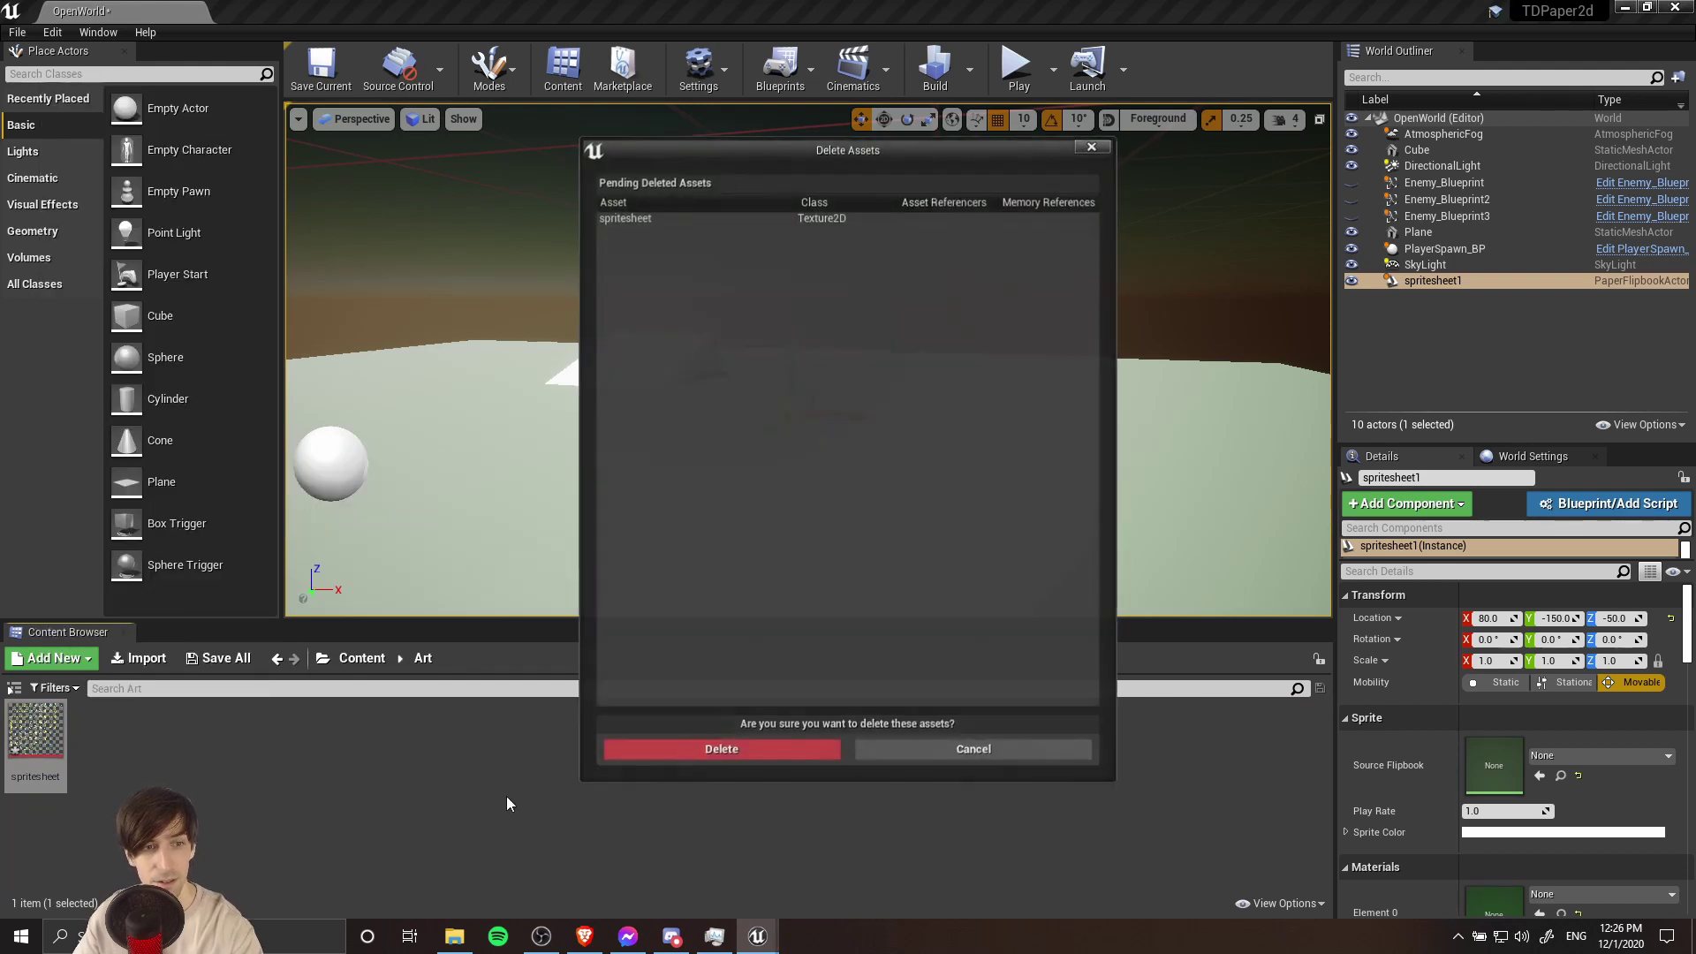
click(778, 747)
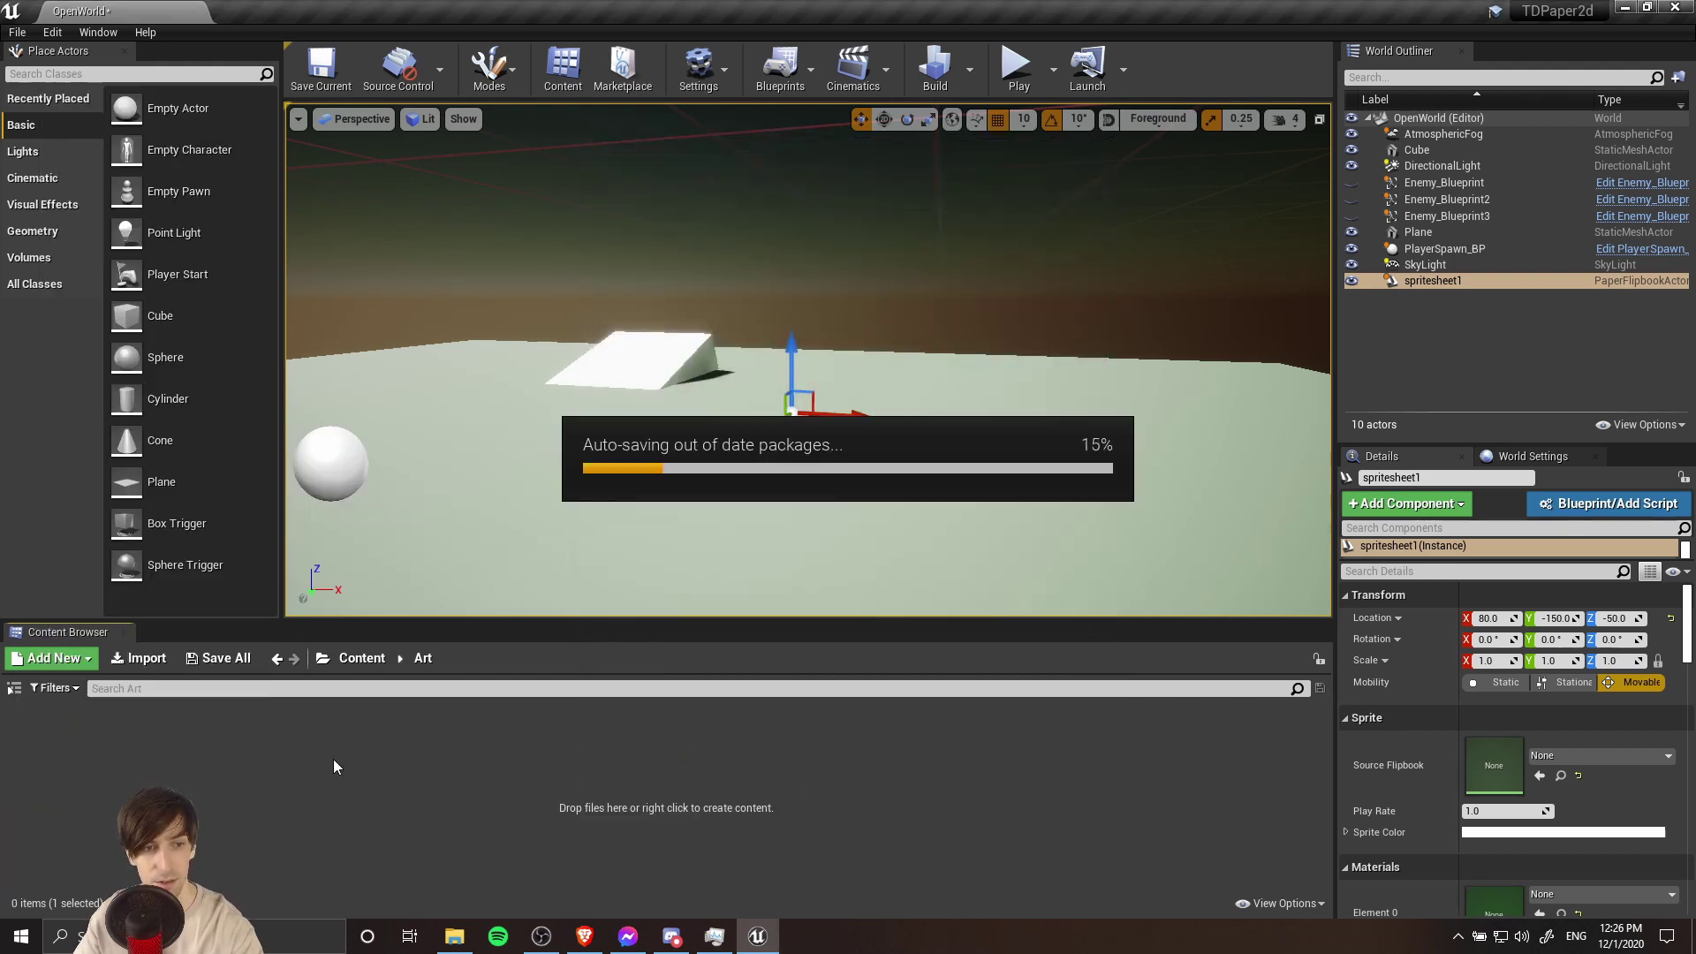
click(60, 937)
- Launch Aseprite and minimize the frames folder window
text(aseprite)
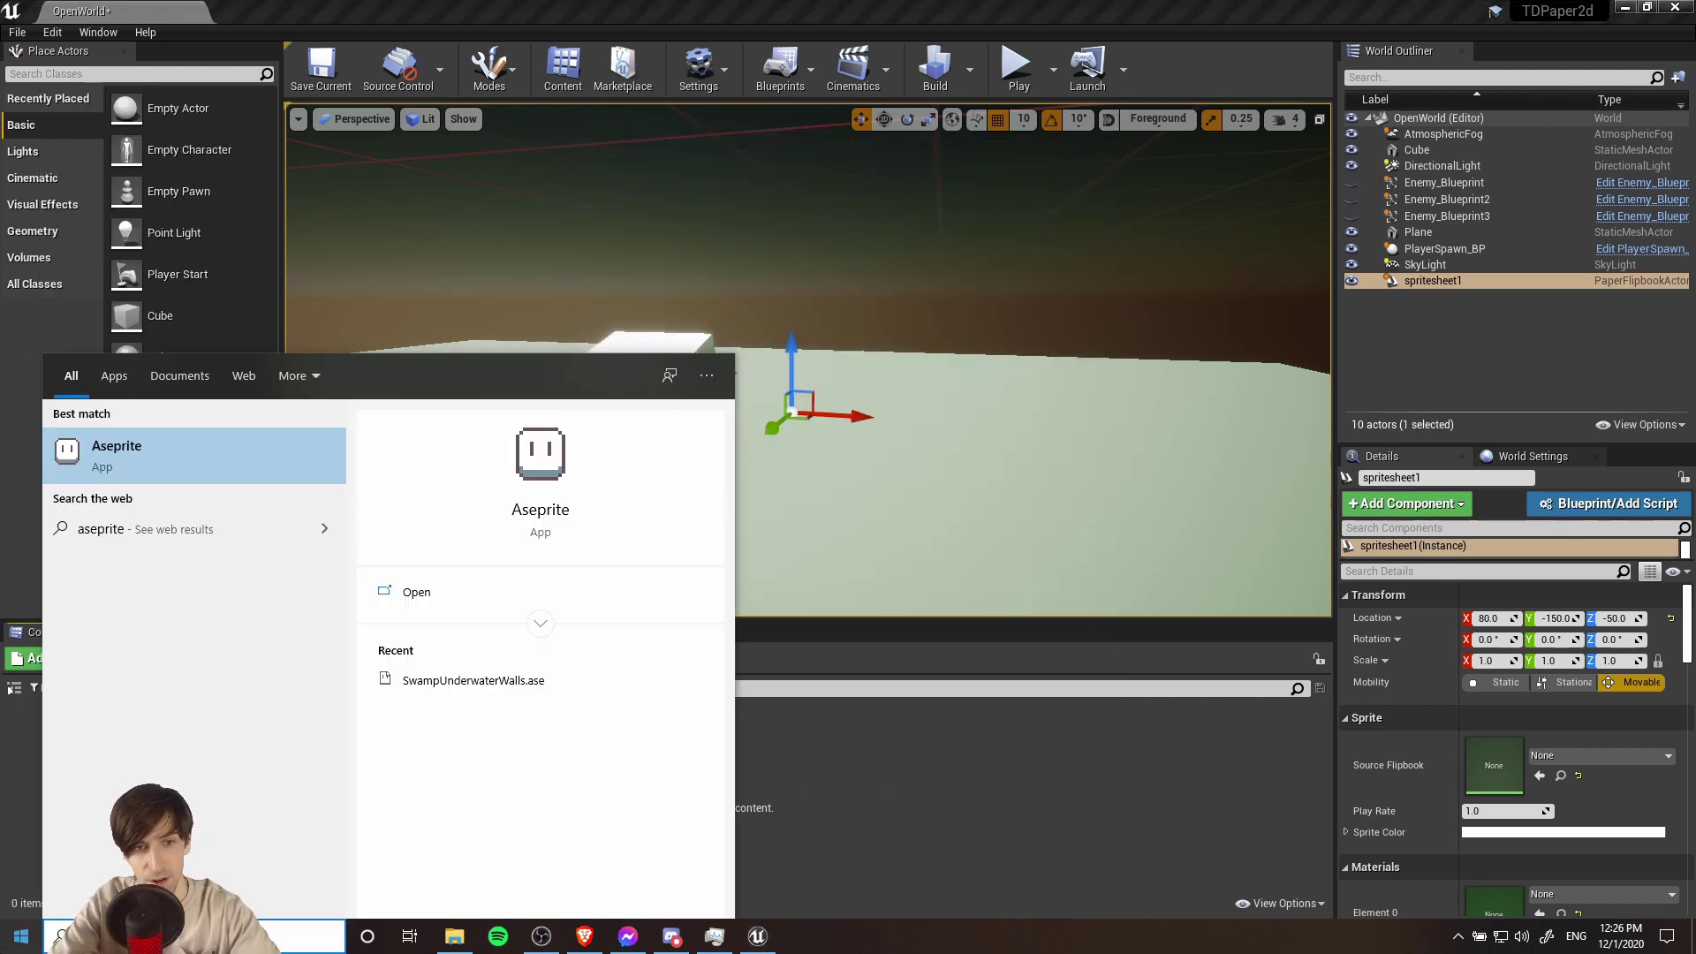
key(Return)
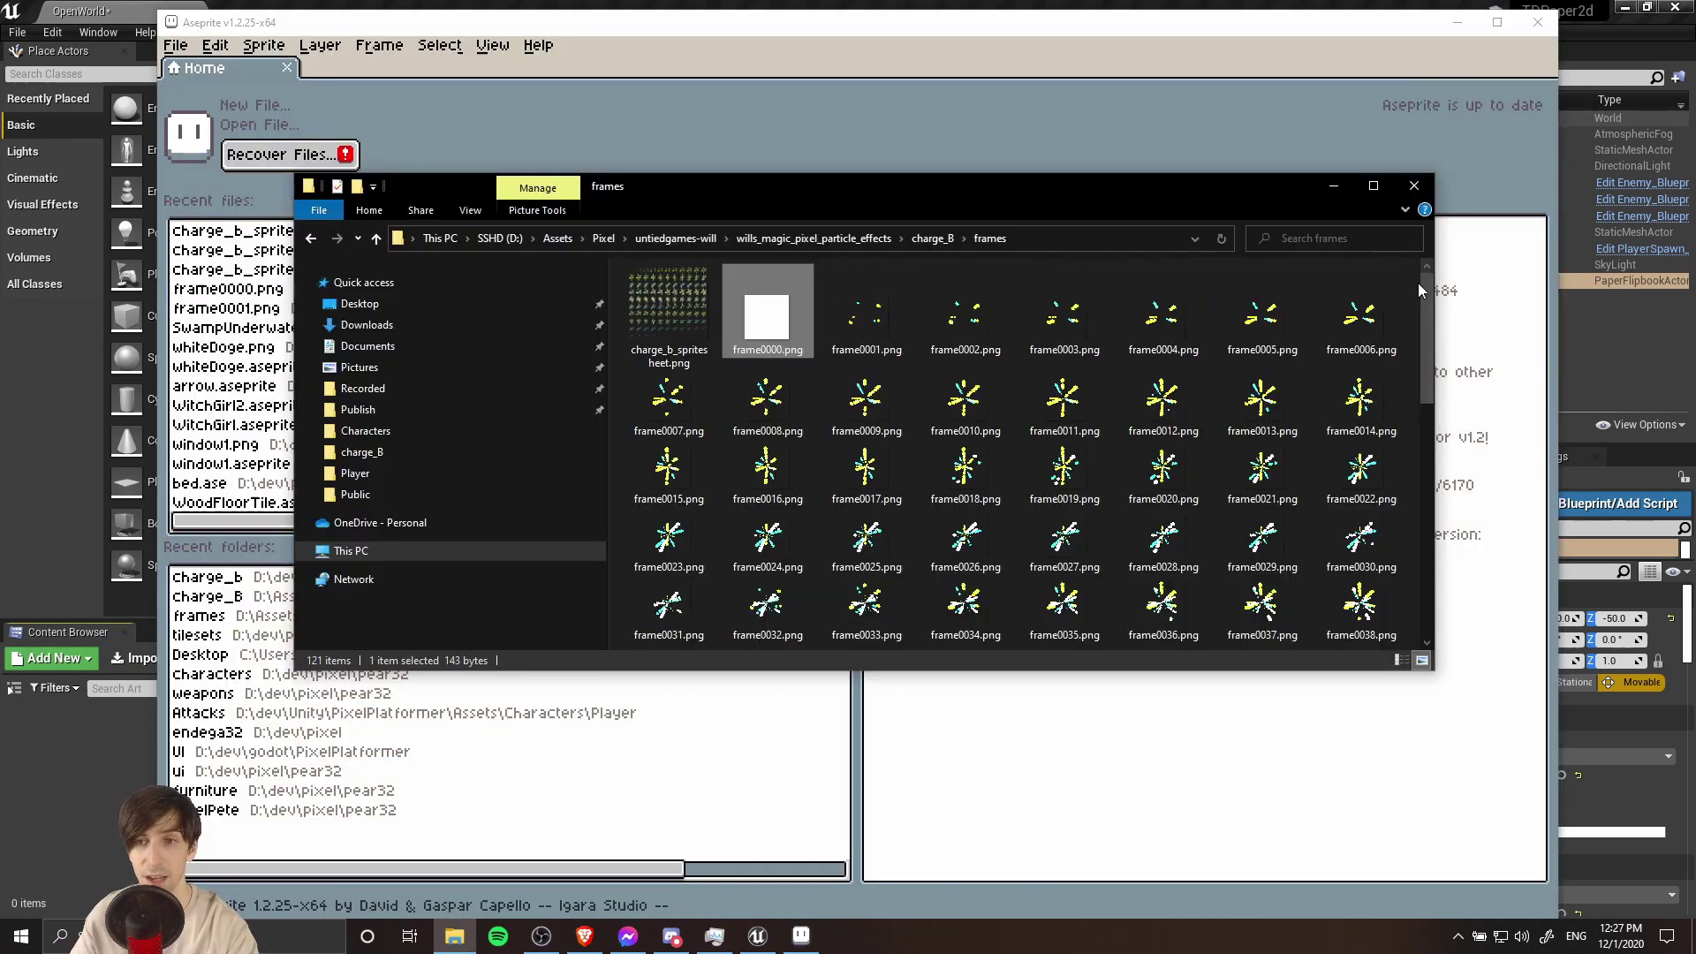
drag(1431, 316, 1456, 575)
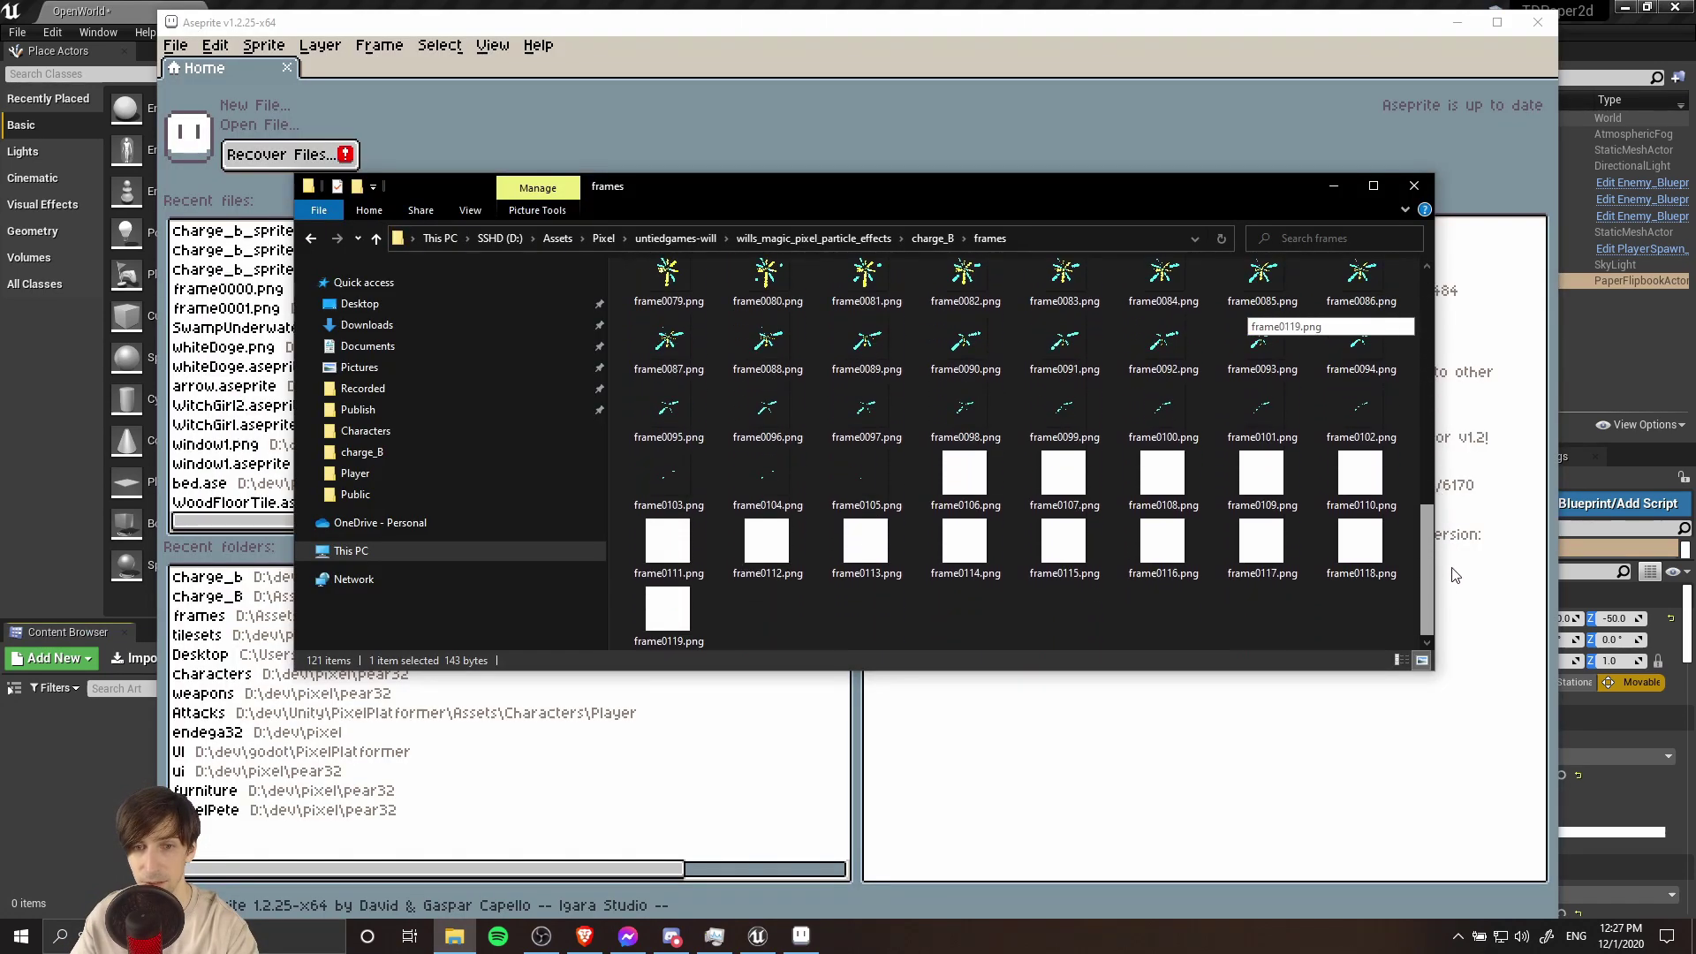
click(1333, 185)
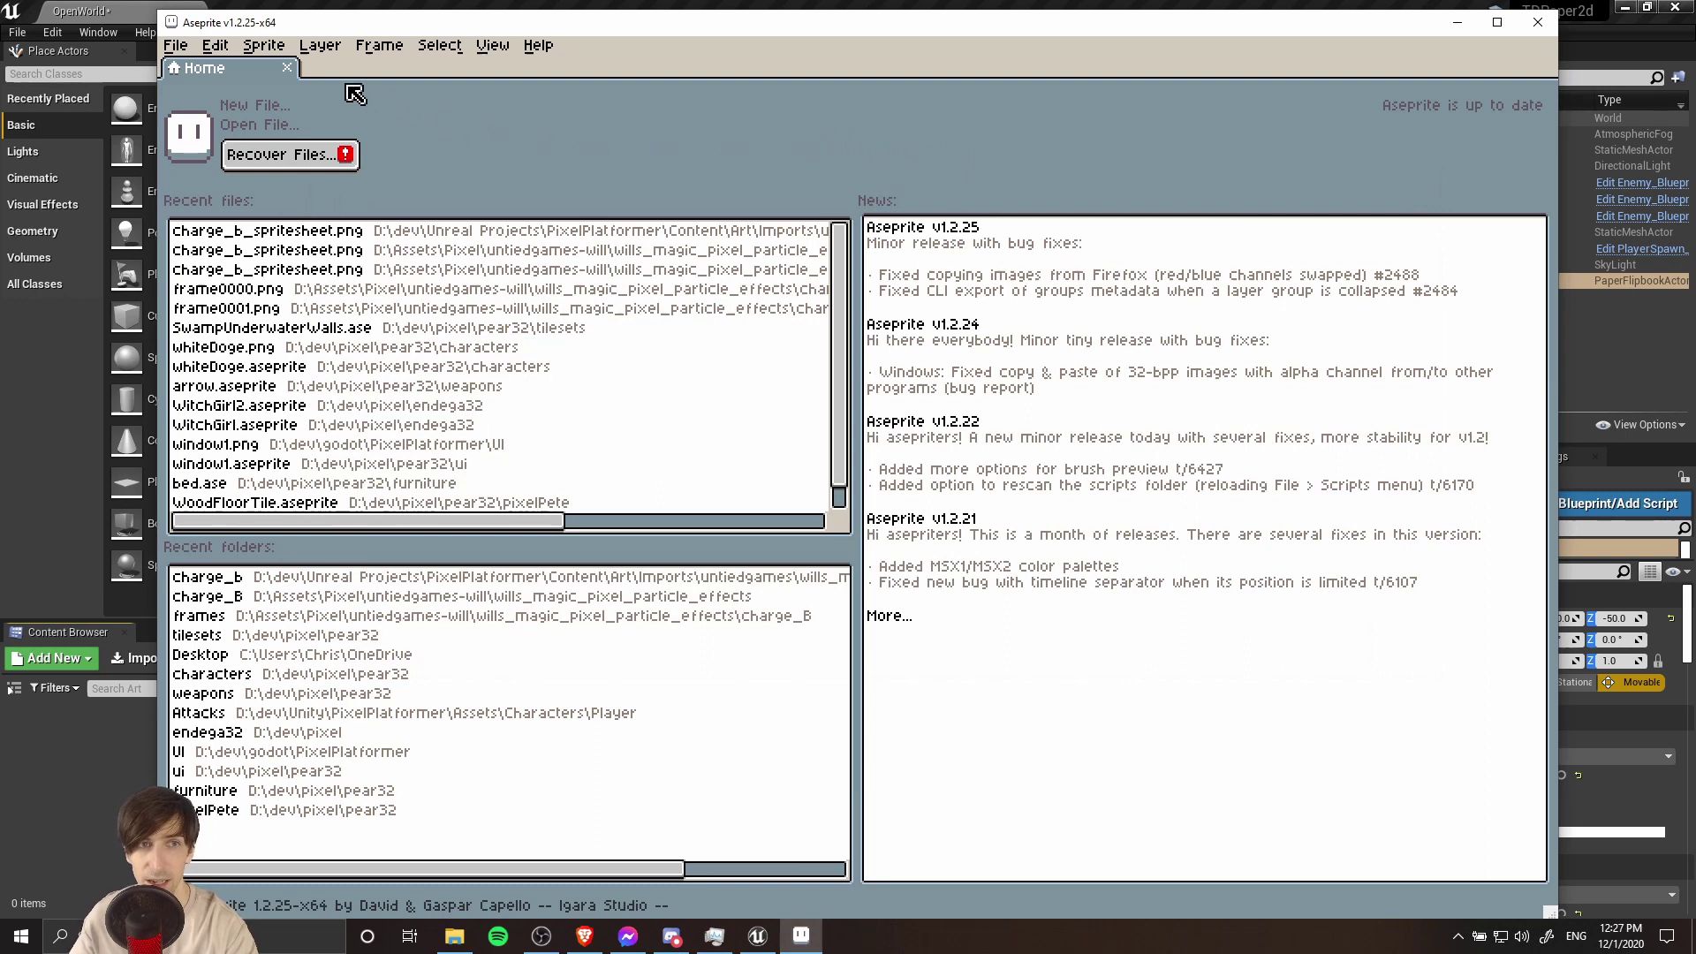
- Create a new 50×50 sprite in Aseprite
click(177, 48)
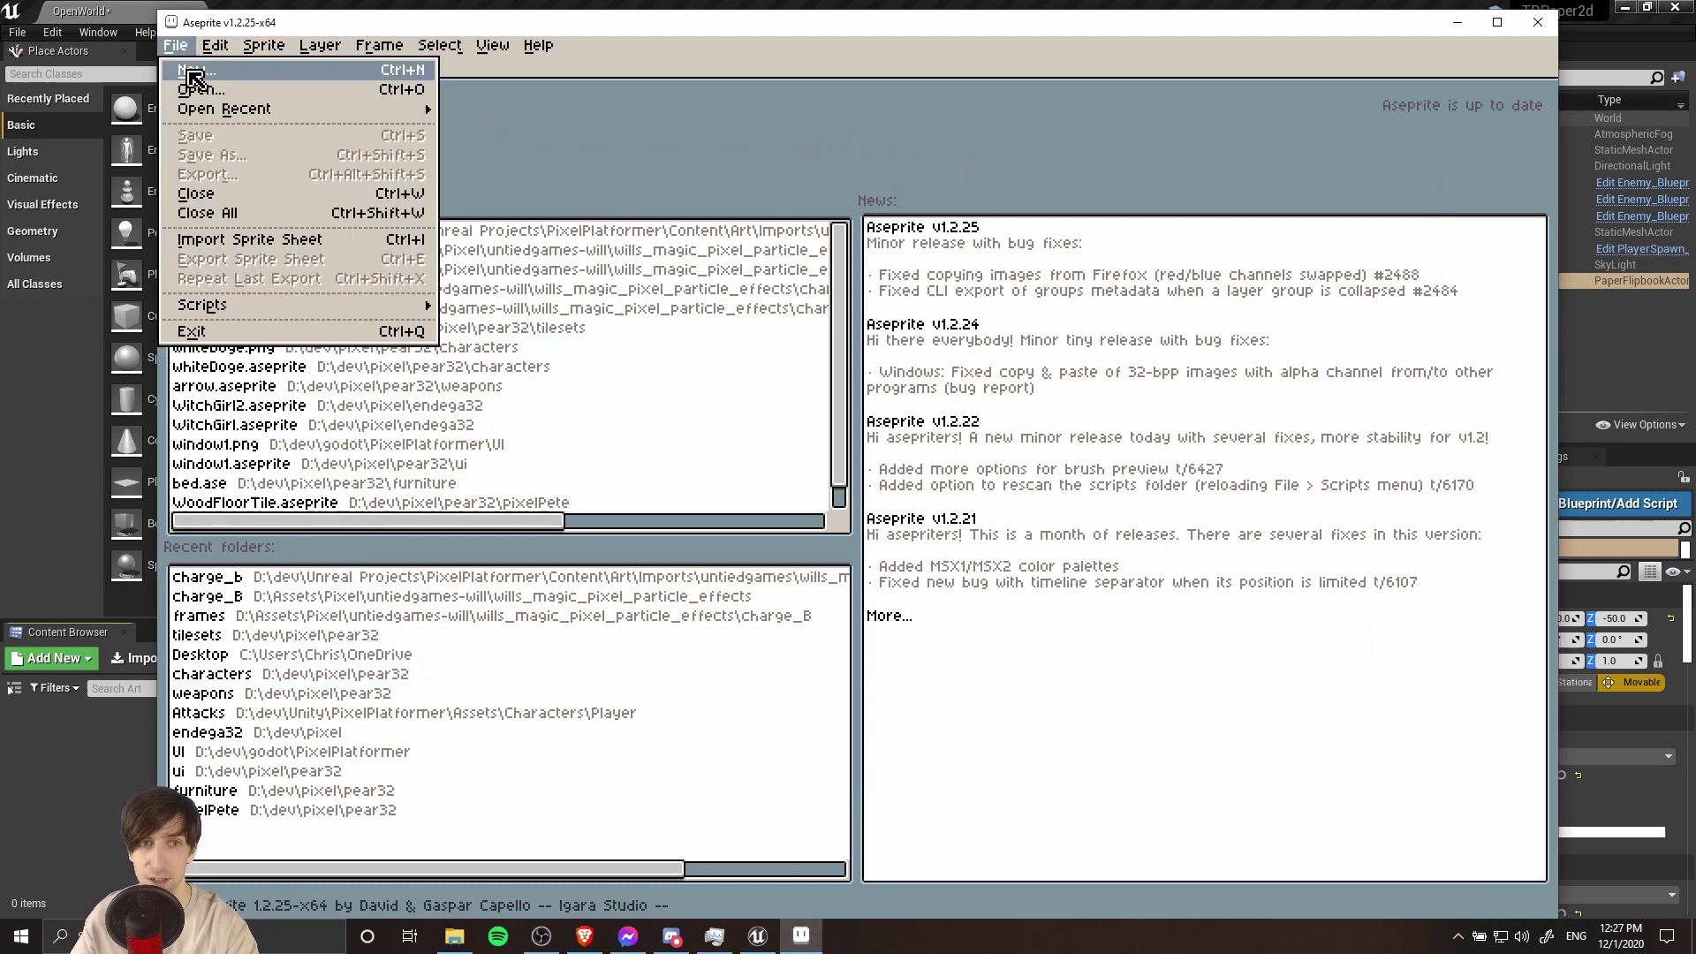
click(271, 81)
click(894, 396)
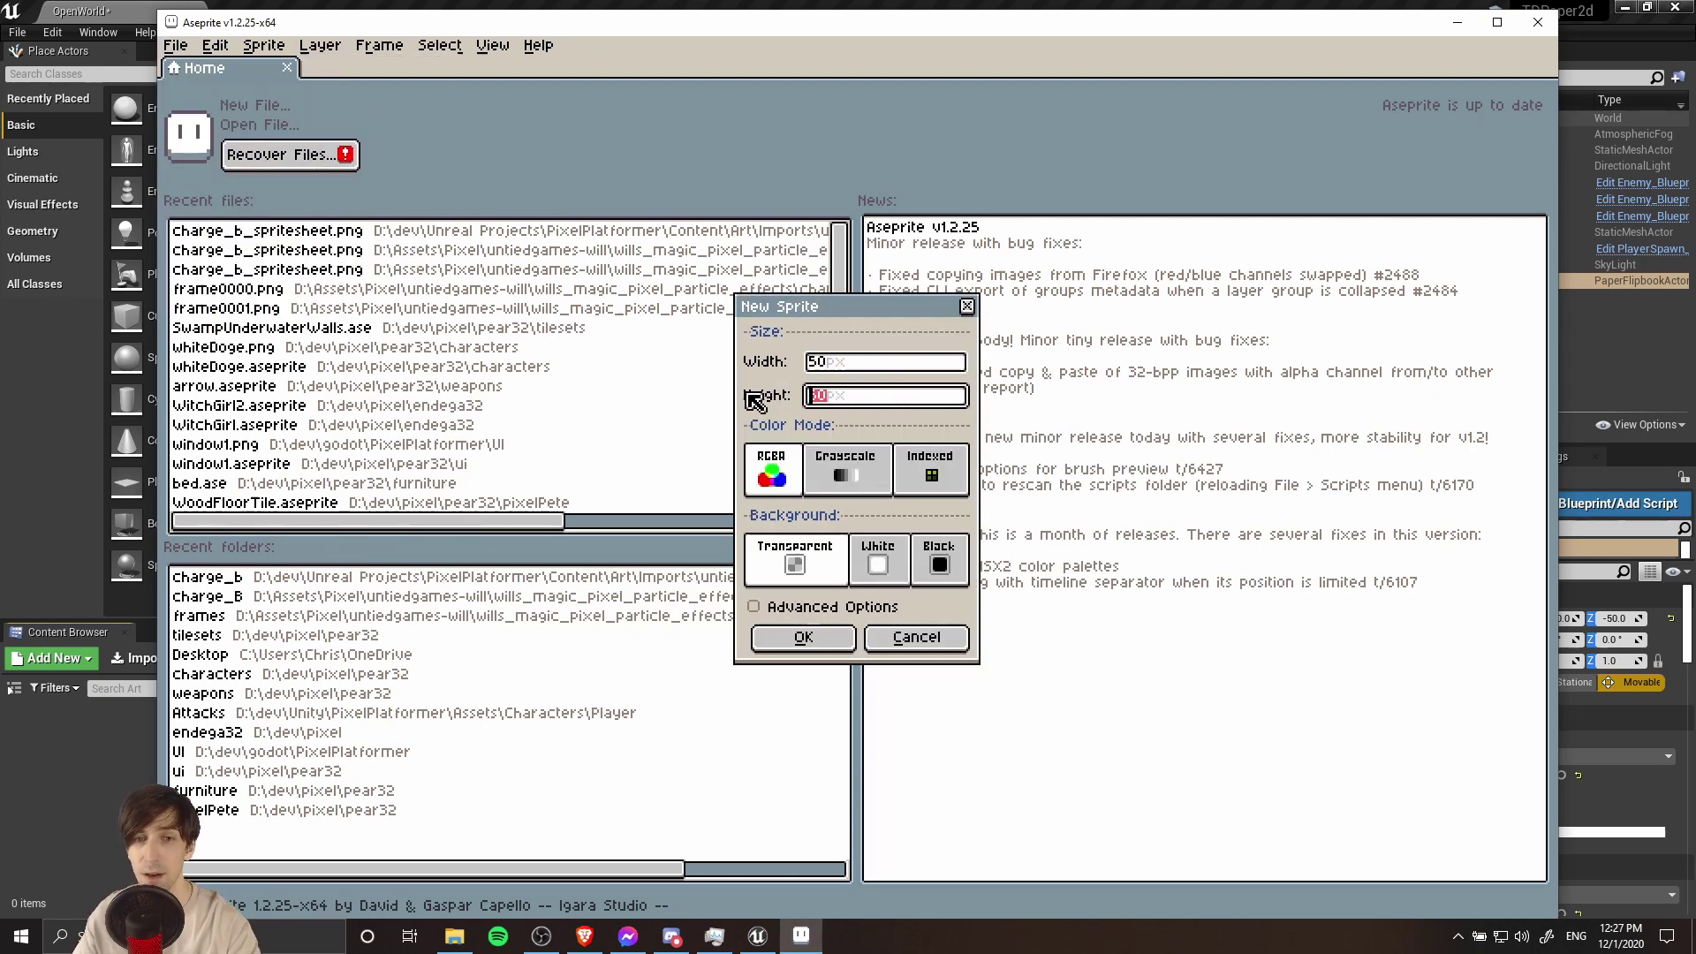
key(shift+Tab)
key(Tab)
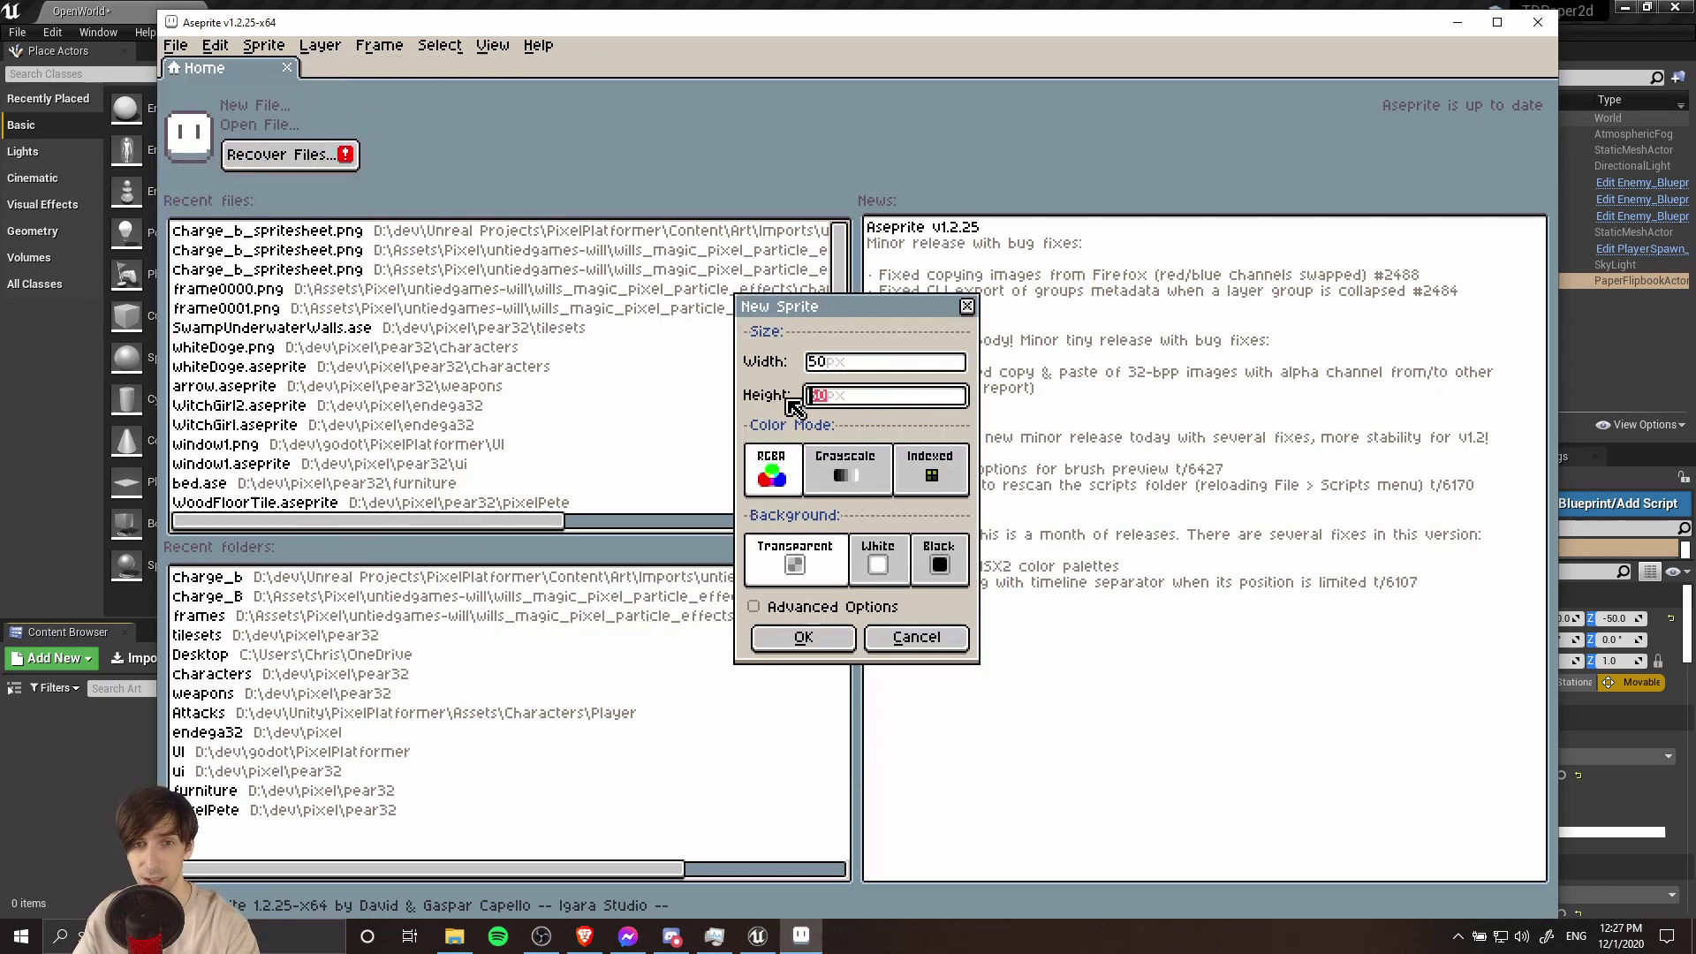
key(shift+Tab)
click(893, 403)
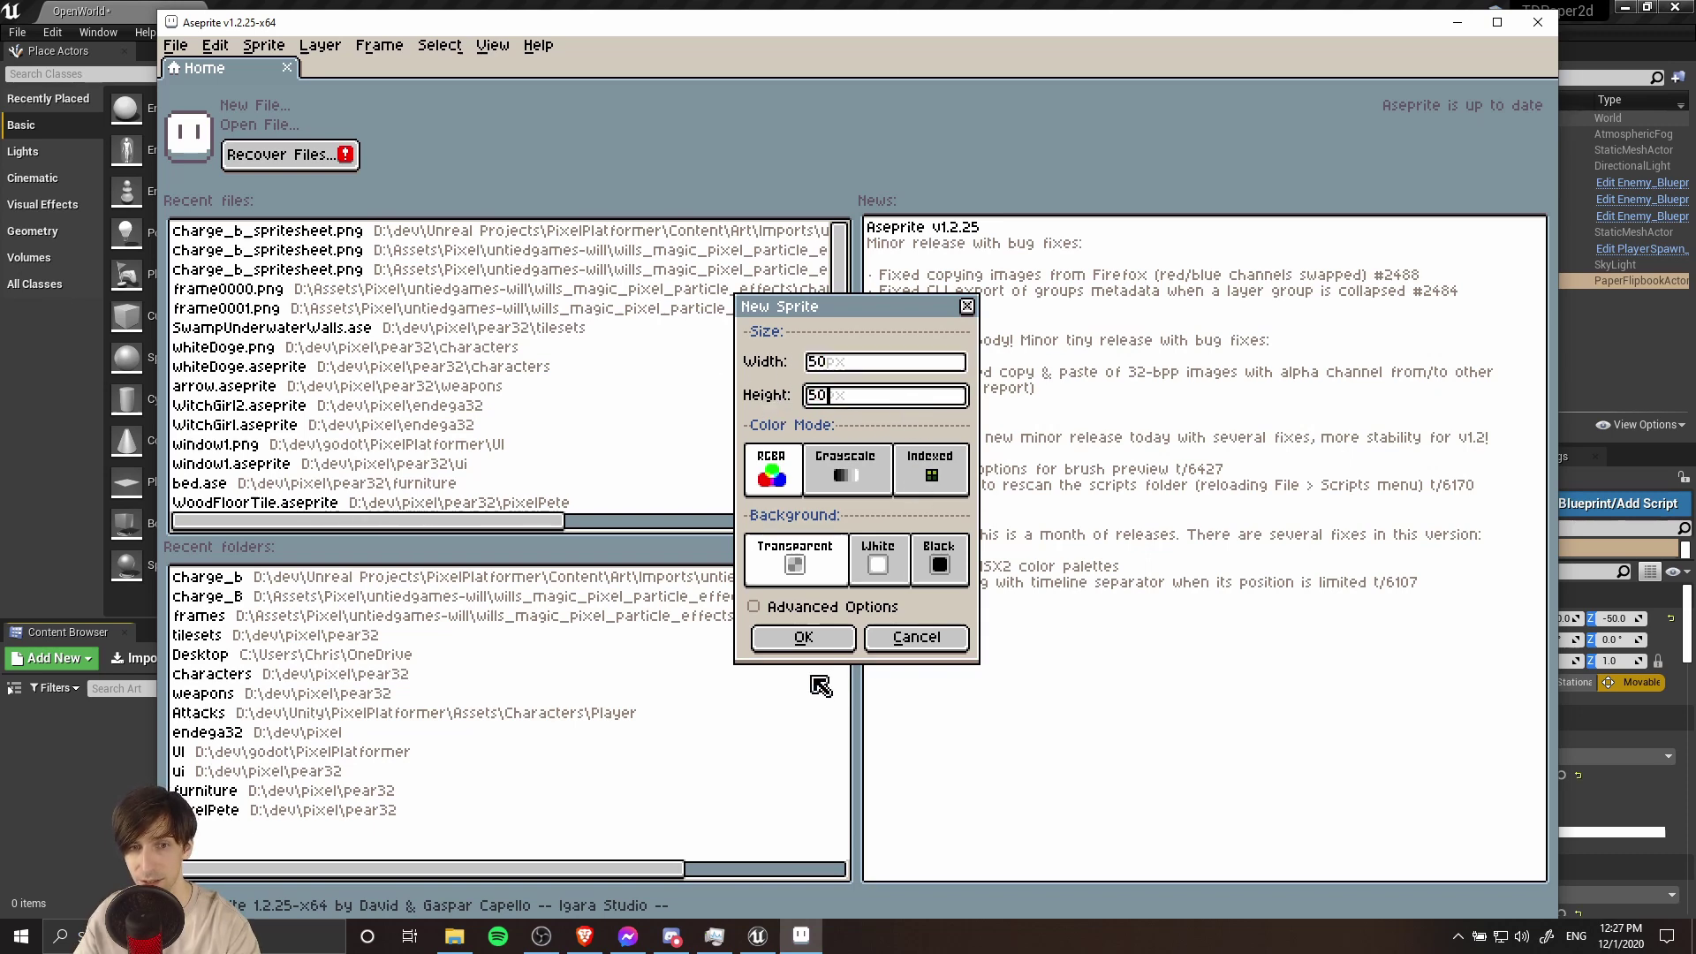
click(803, 638)
- Drop all 120 frame images into Aseprite and load them as one animation
key(alt+Tab)
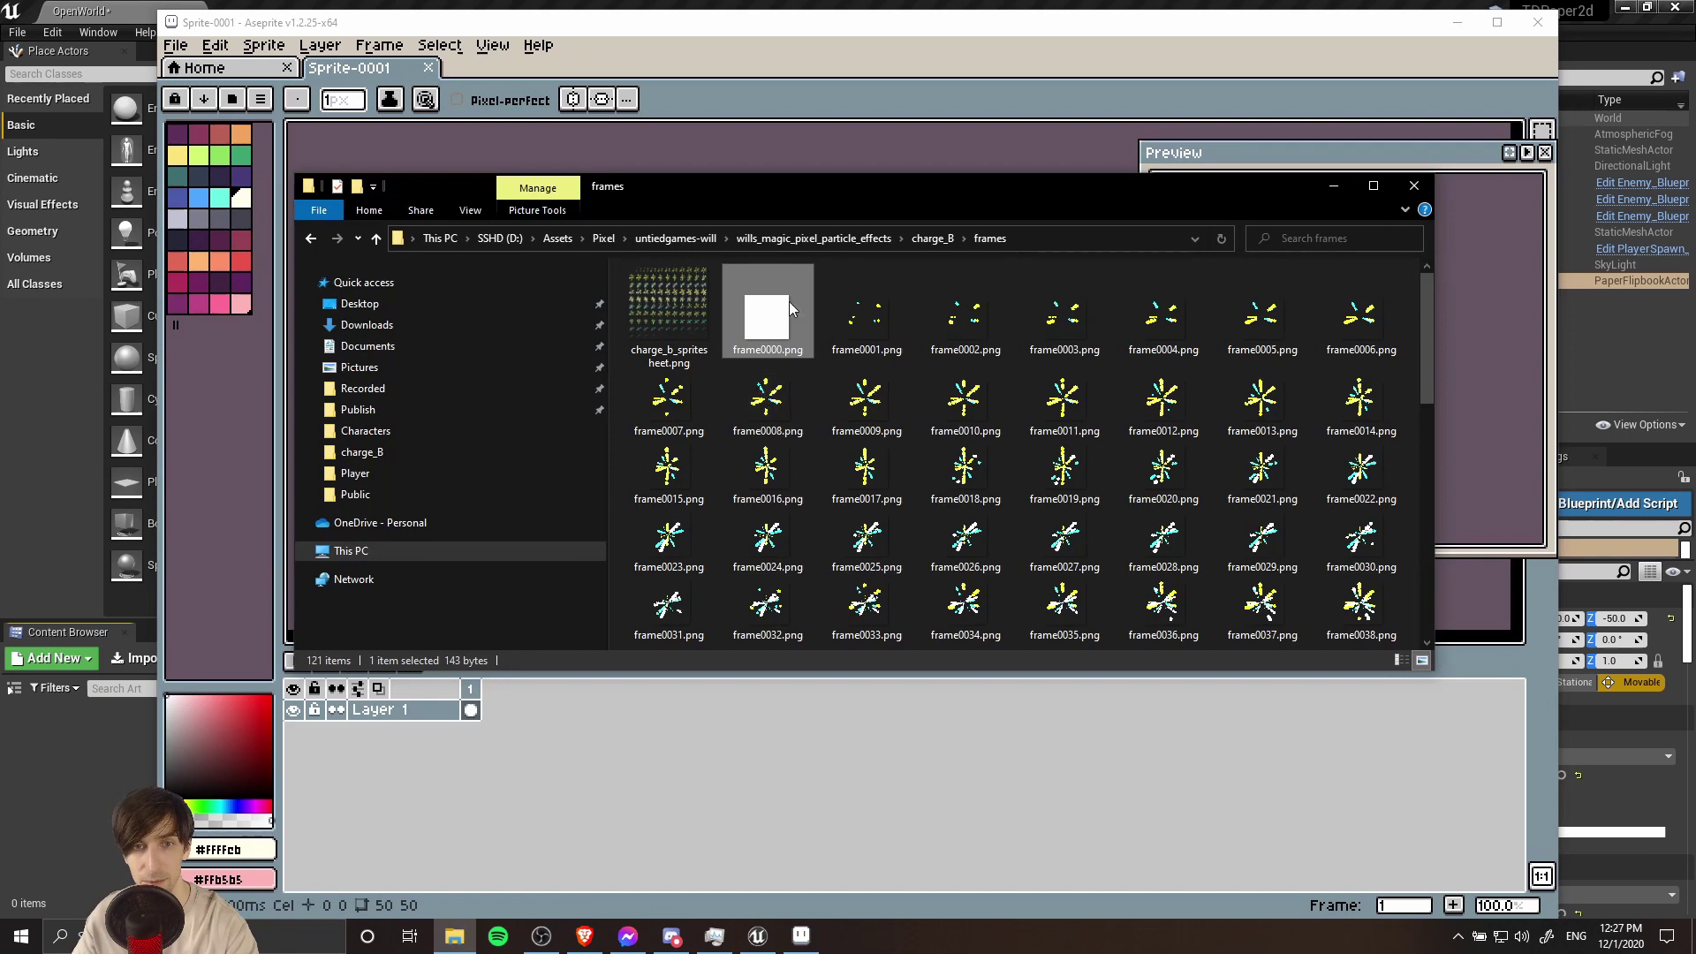
drag(1424, 314, 1428, 580)
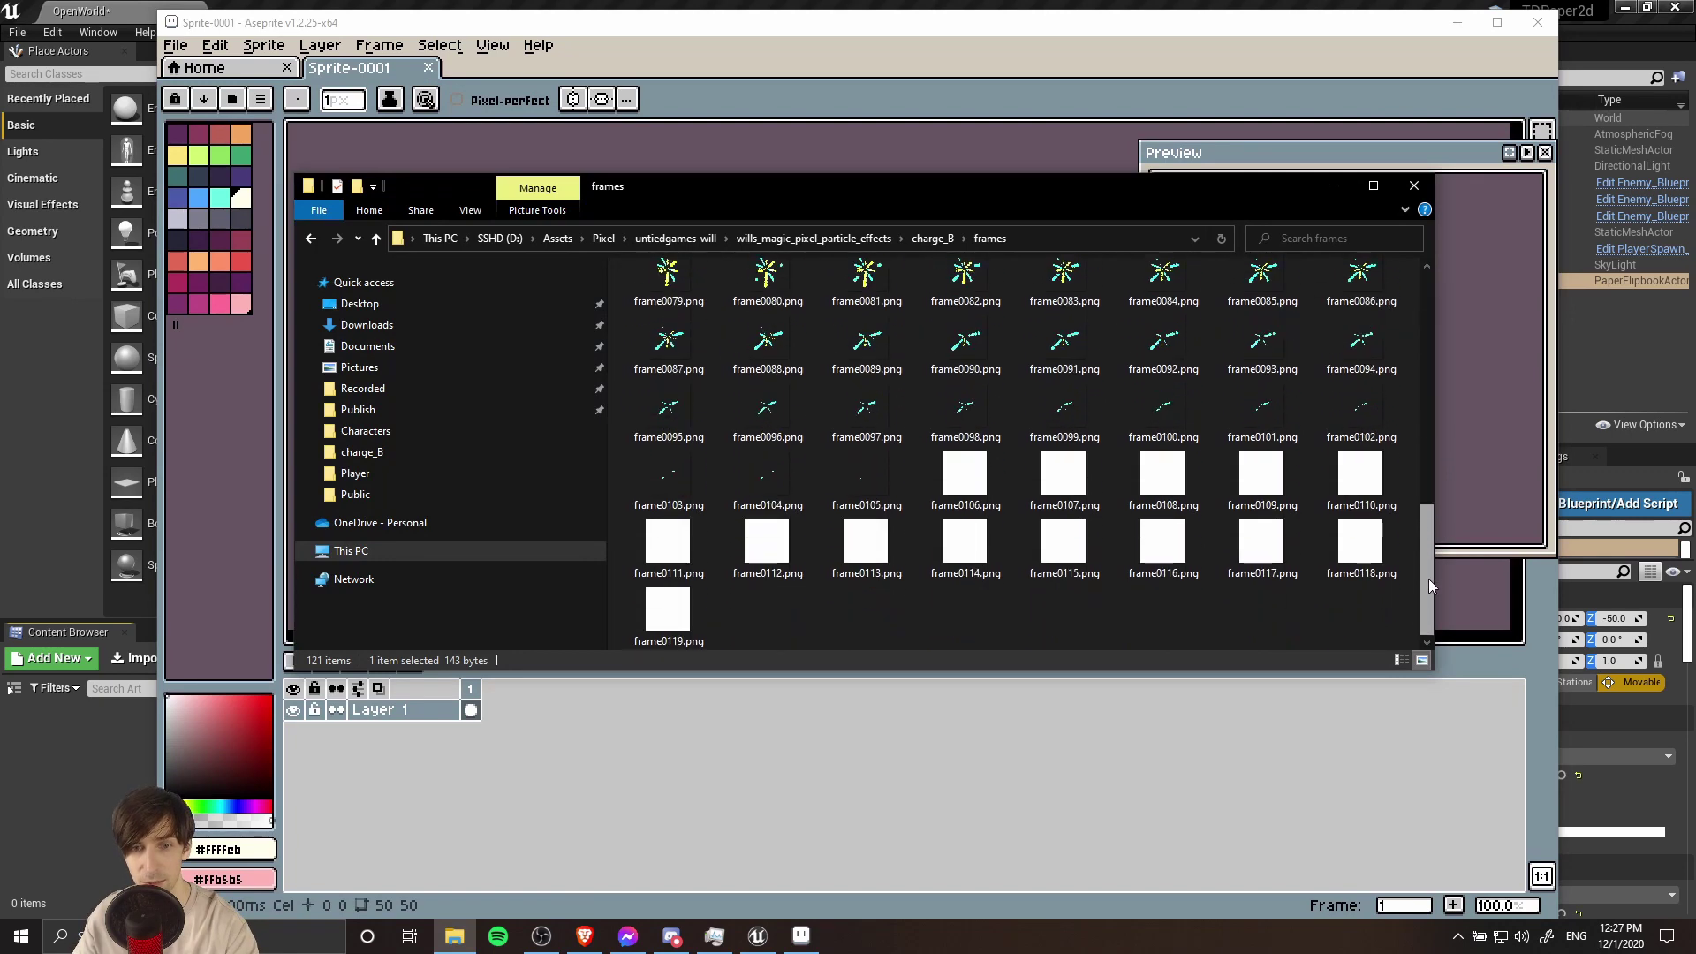
shift+click(681, 621)
drag(1172, 189, 1252, 593)
drag(848, 684, 853, 364)
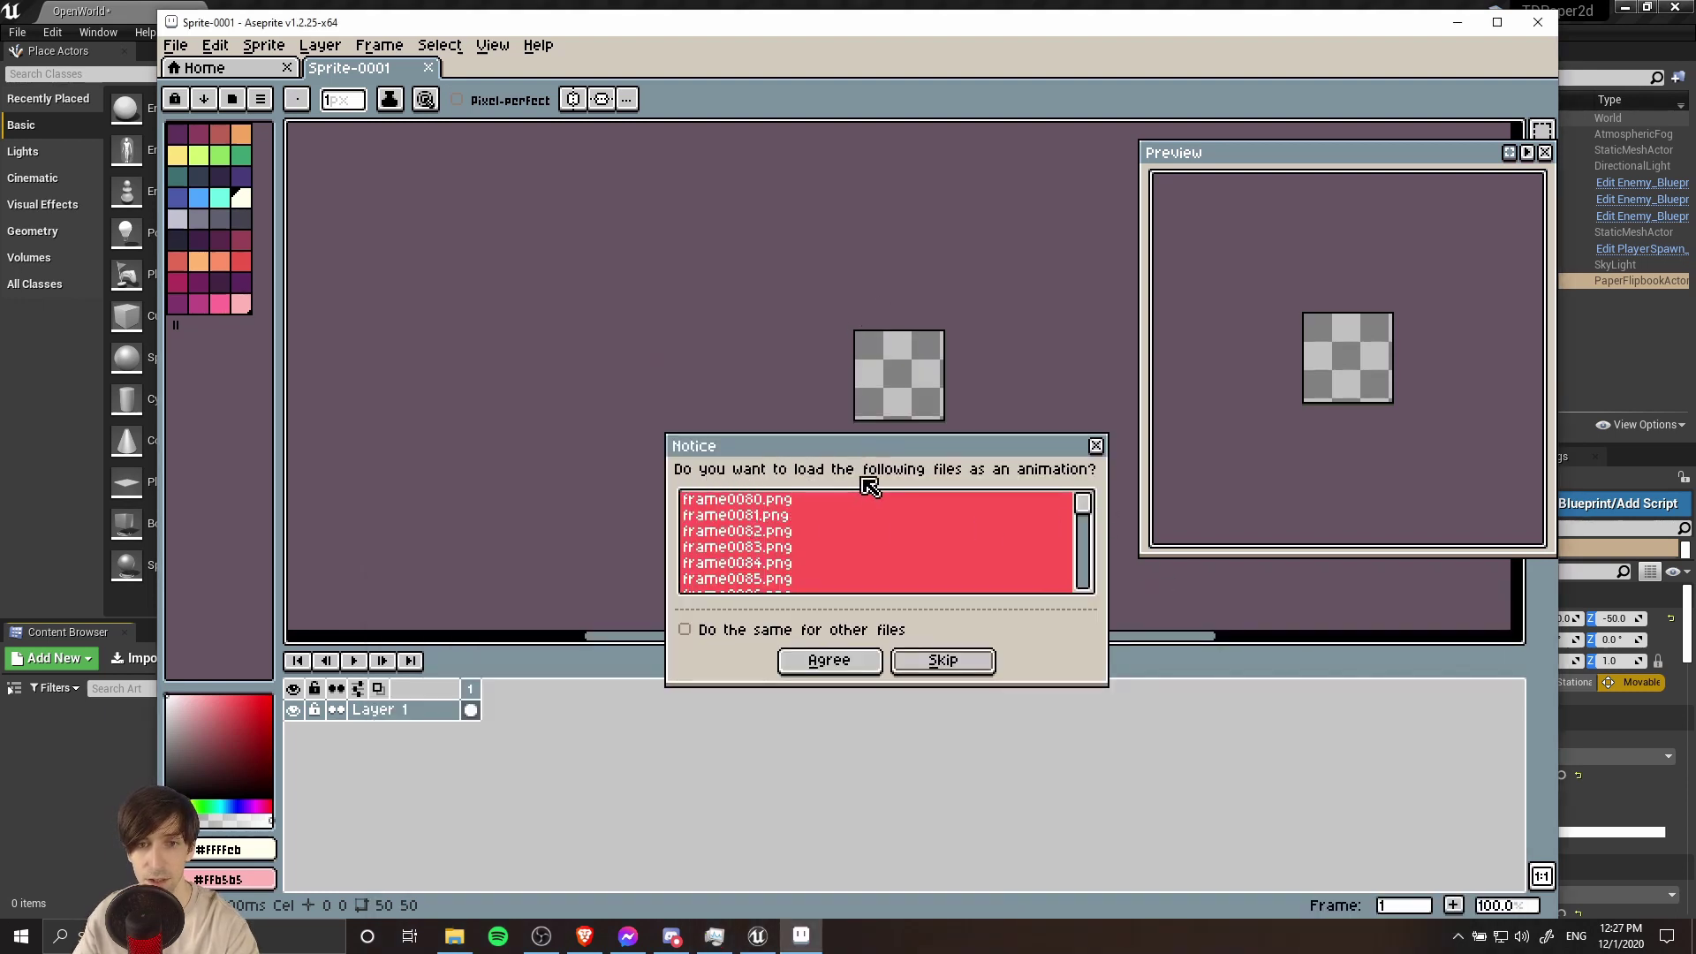
click(871, 662)
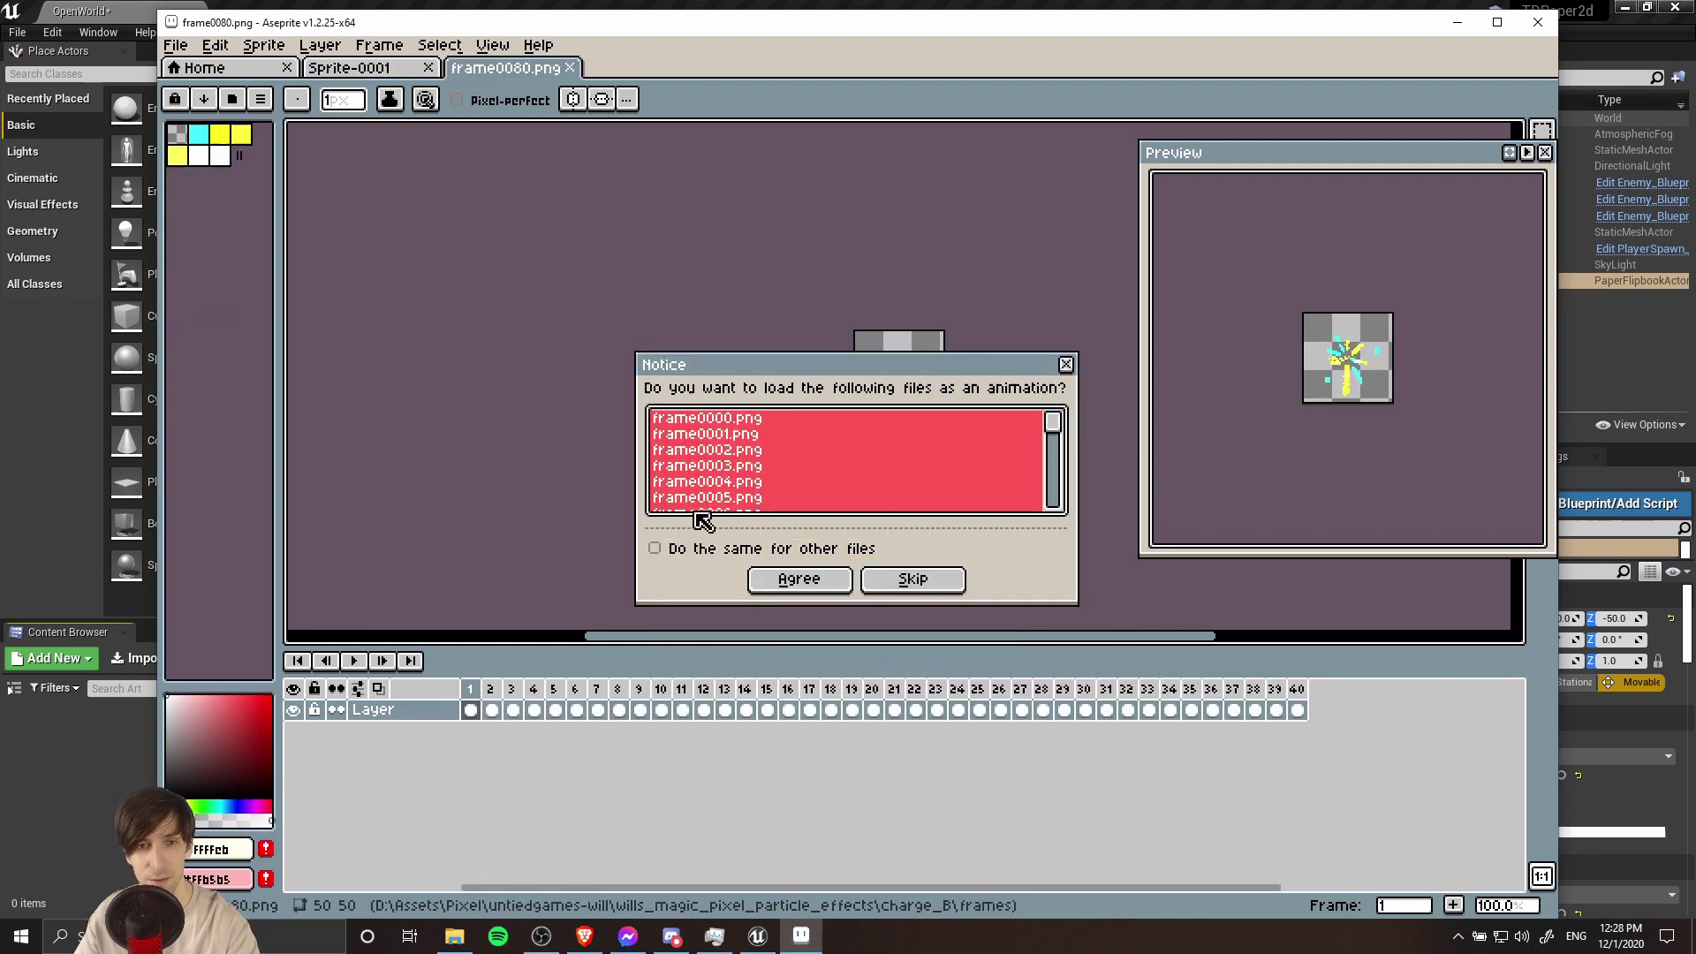
scroll(852, 459, down, 10)
scroll(841, 460, down, 6)
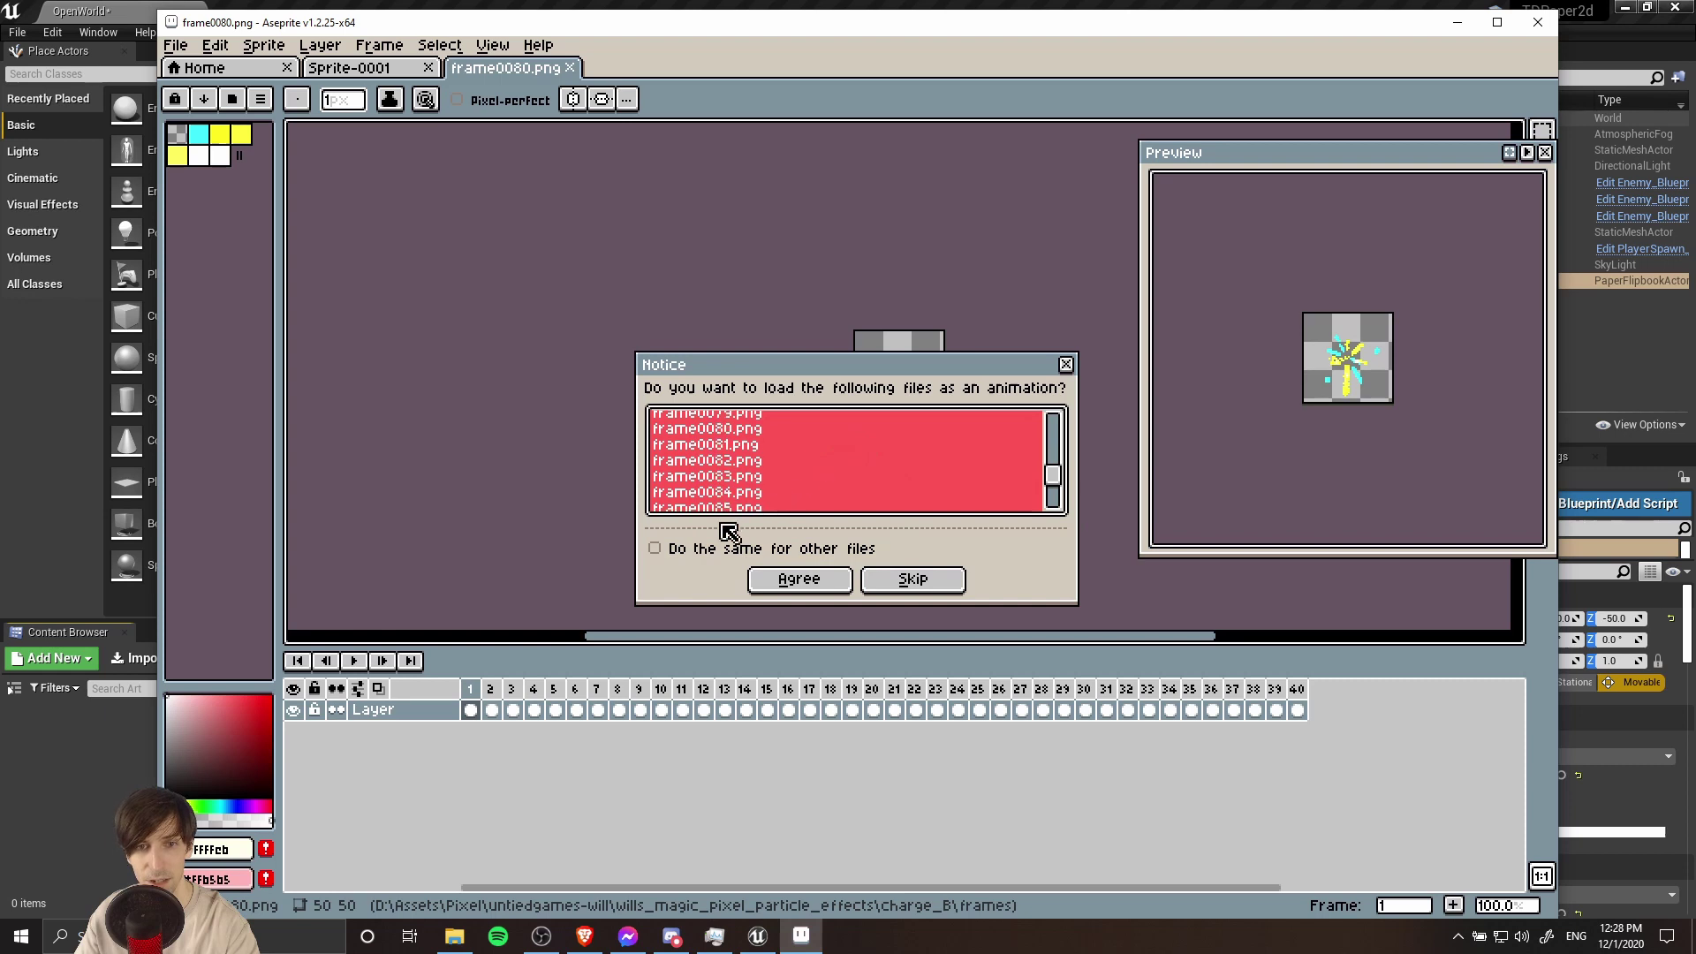
click(698, 548)
click(783, 579)
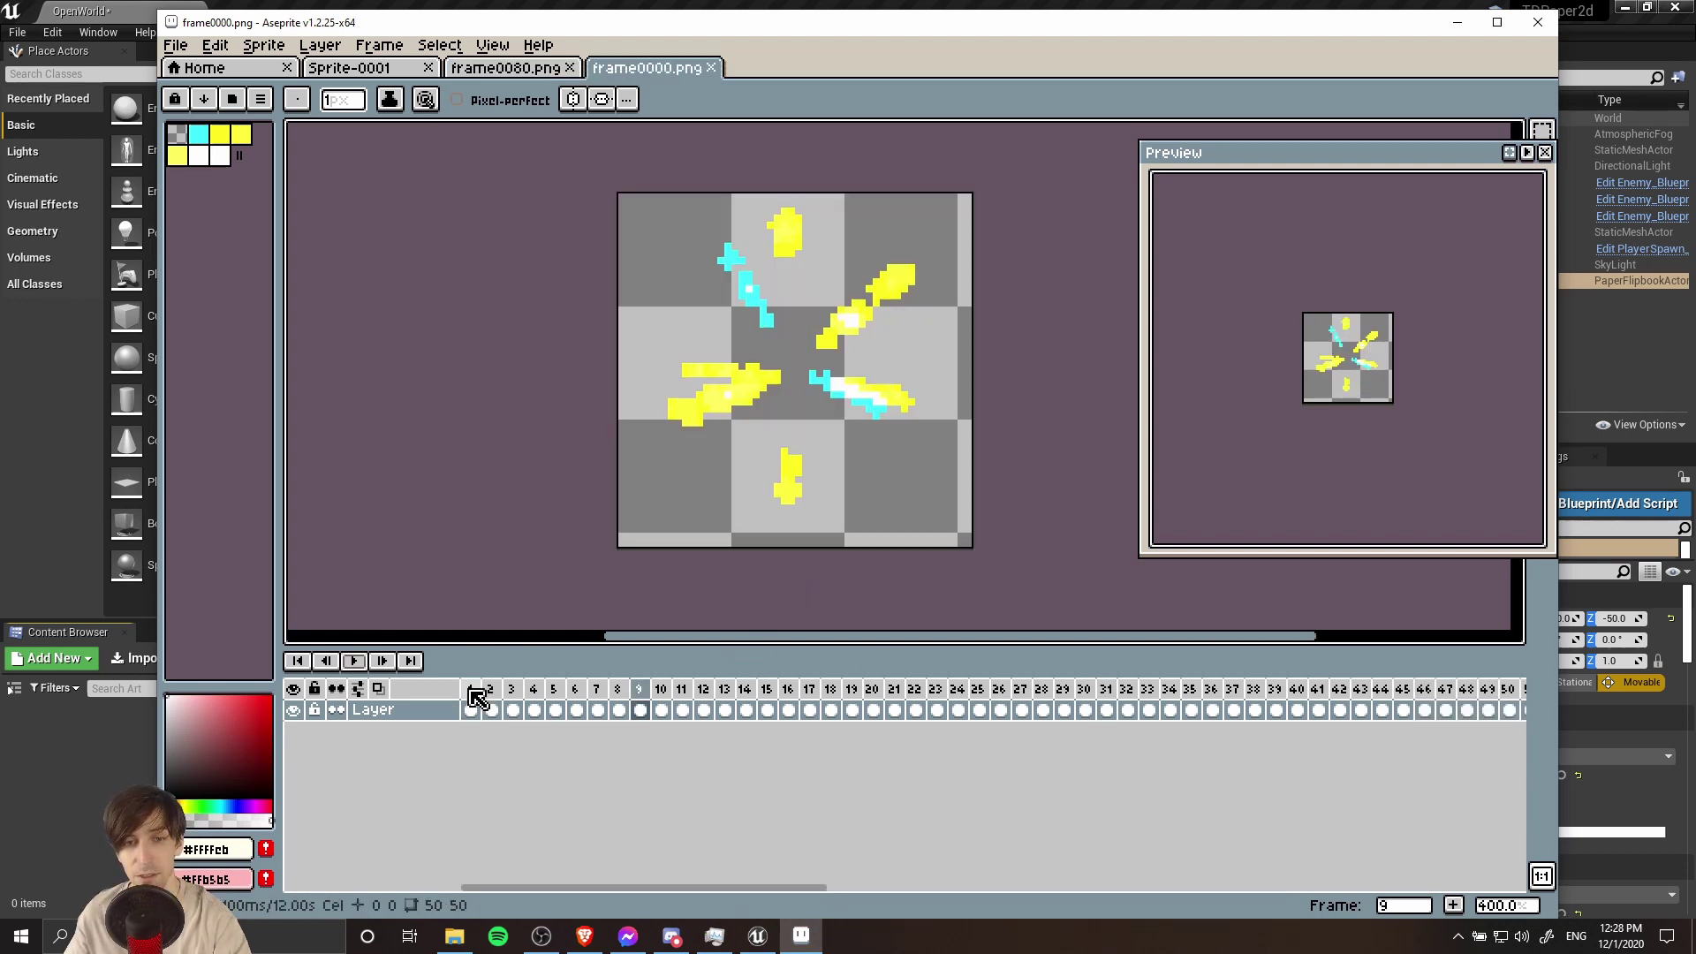
- Play the spark animation to check frame order, then return the timeline to frame 1
click(354, 661)
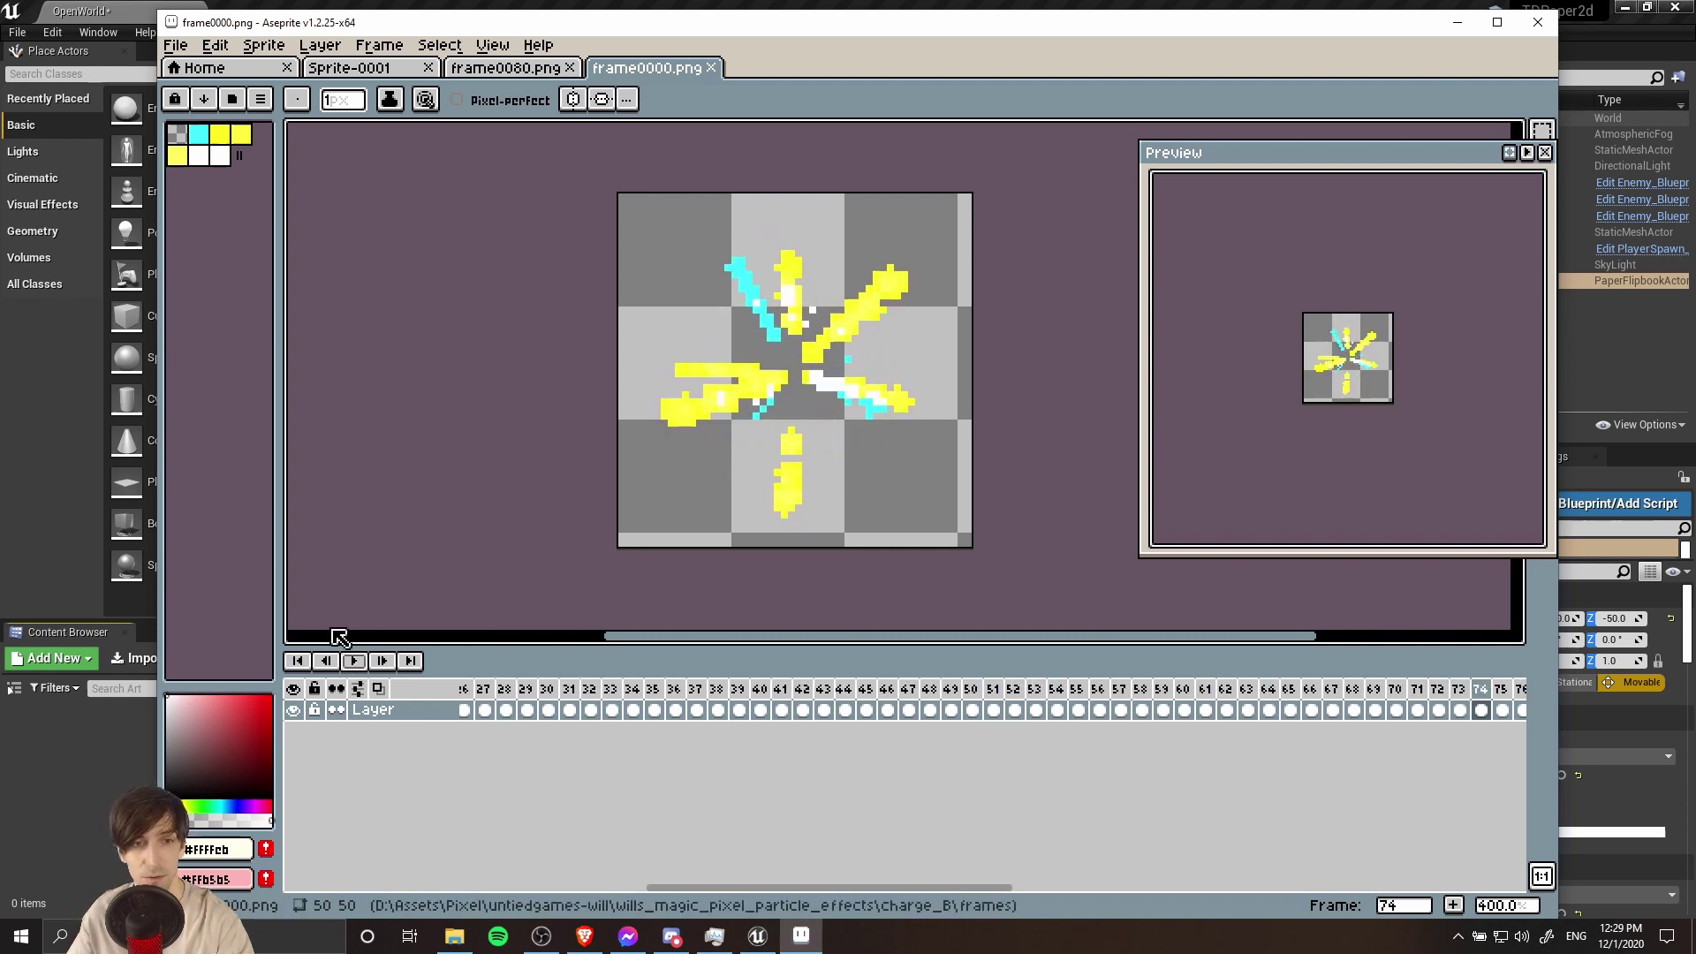
drag(722, 886, 336, 892)
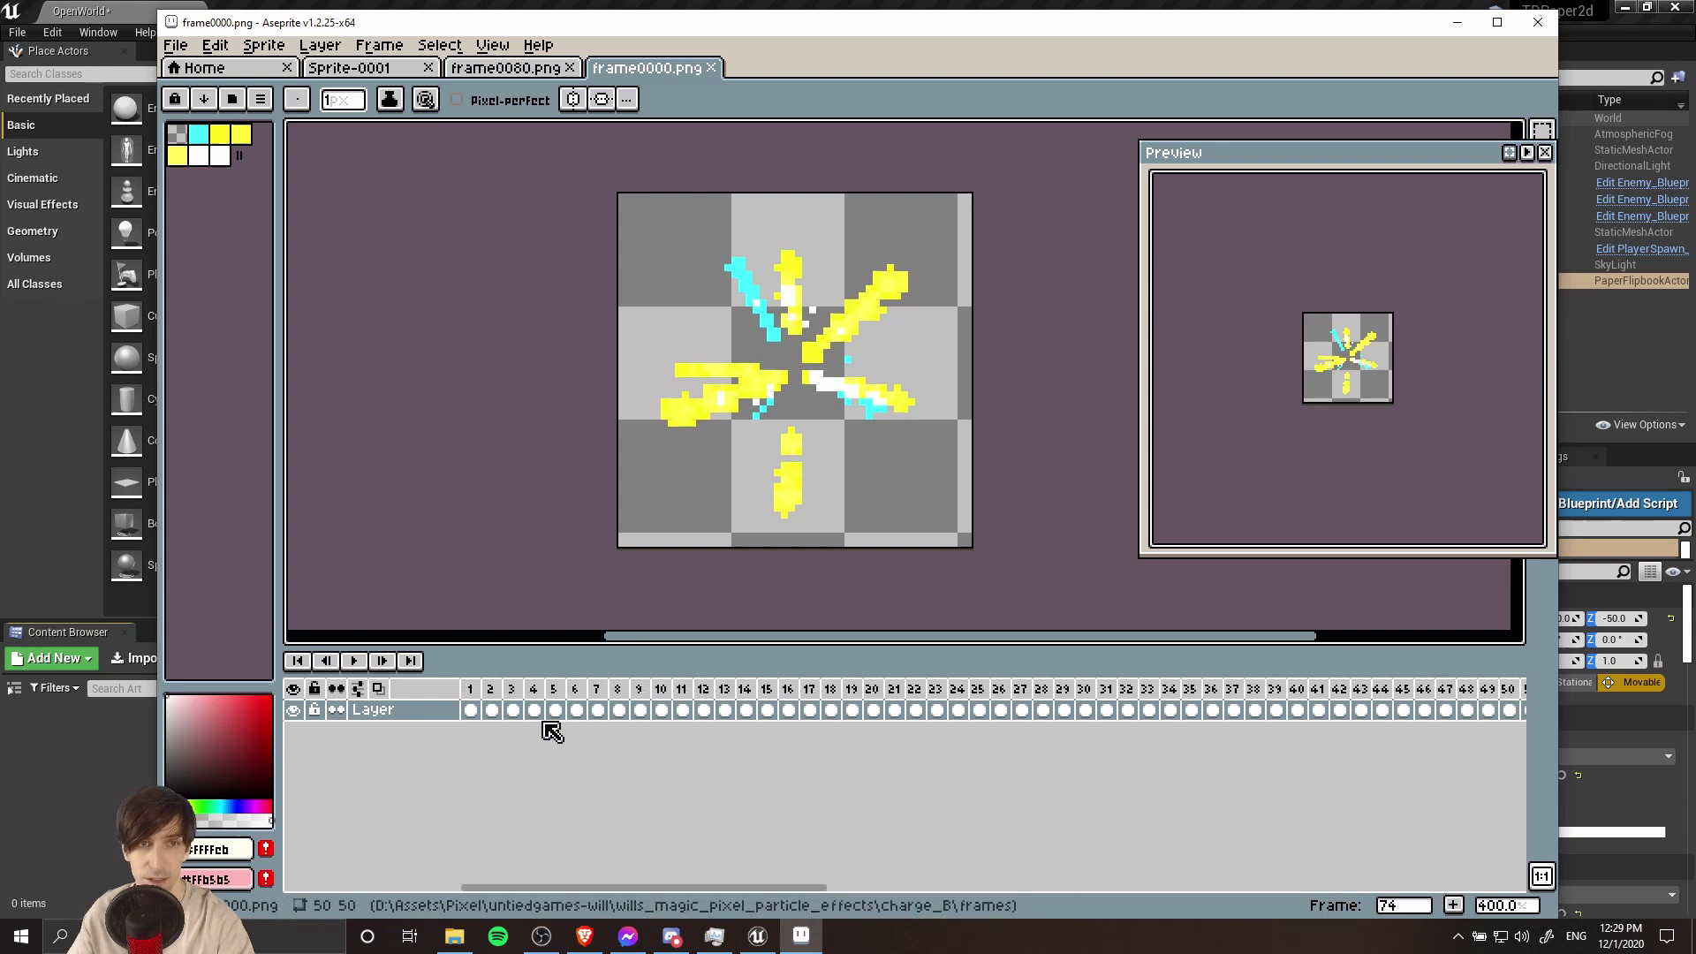
click(177, 45)
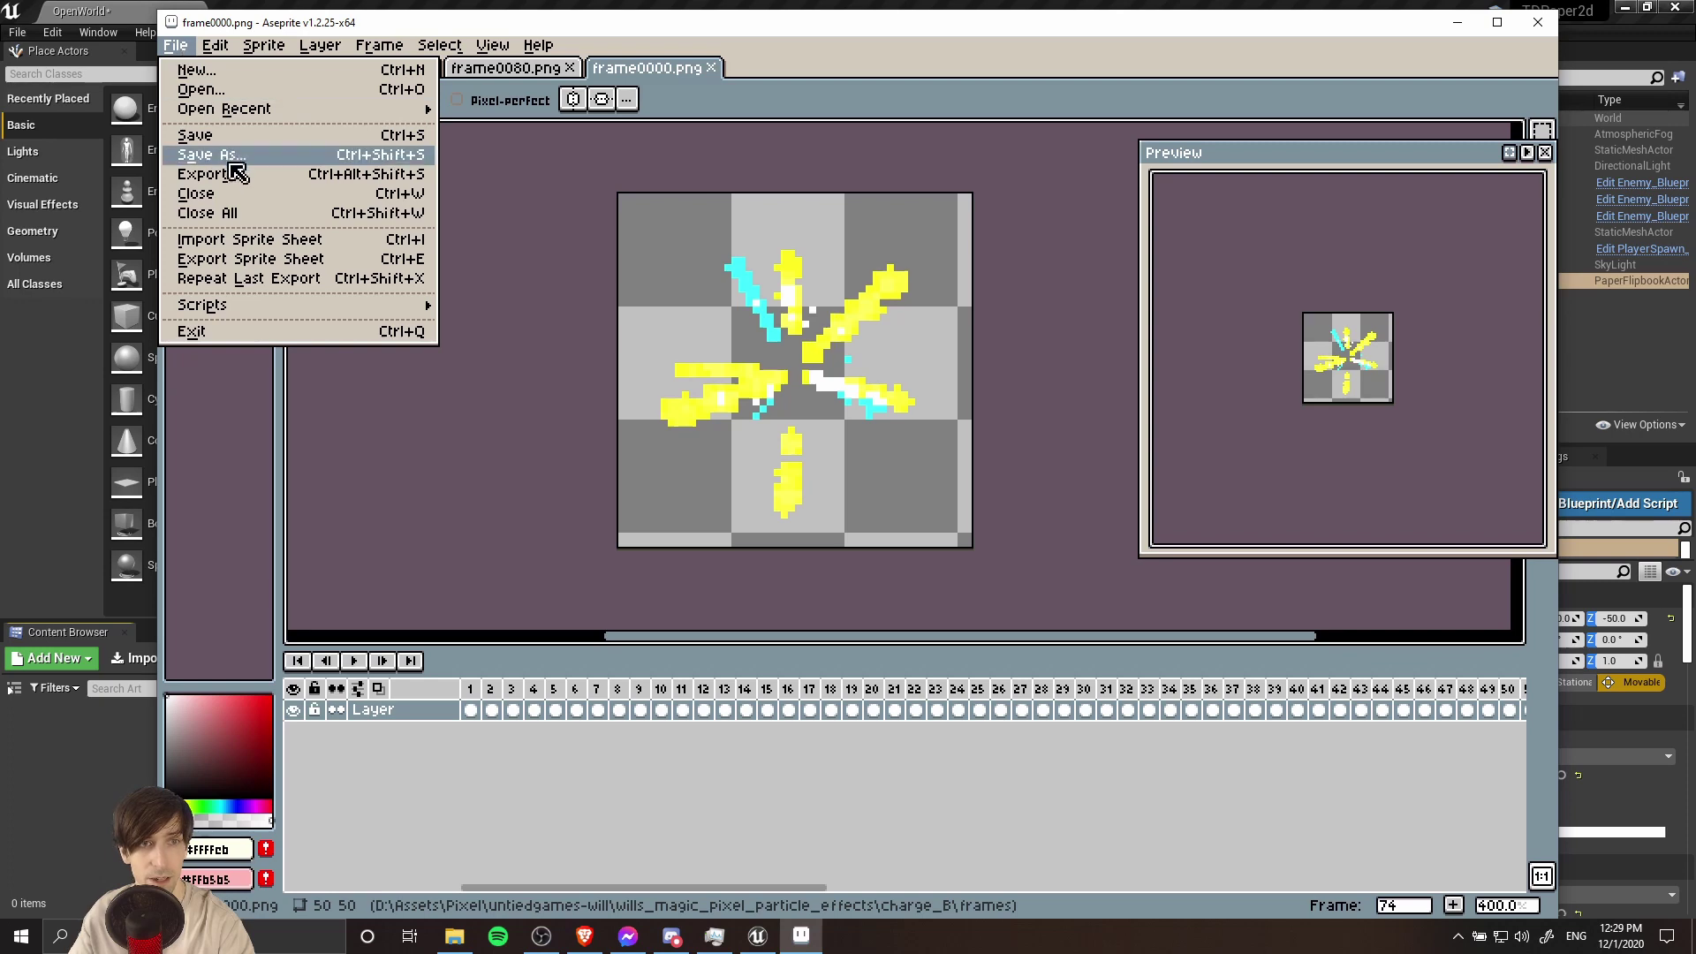
- Set up a Packed sprite-sheet export, reviewing Sprite, Borders and Output settings
click(242, 258)
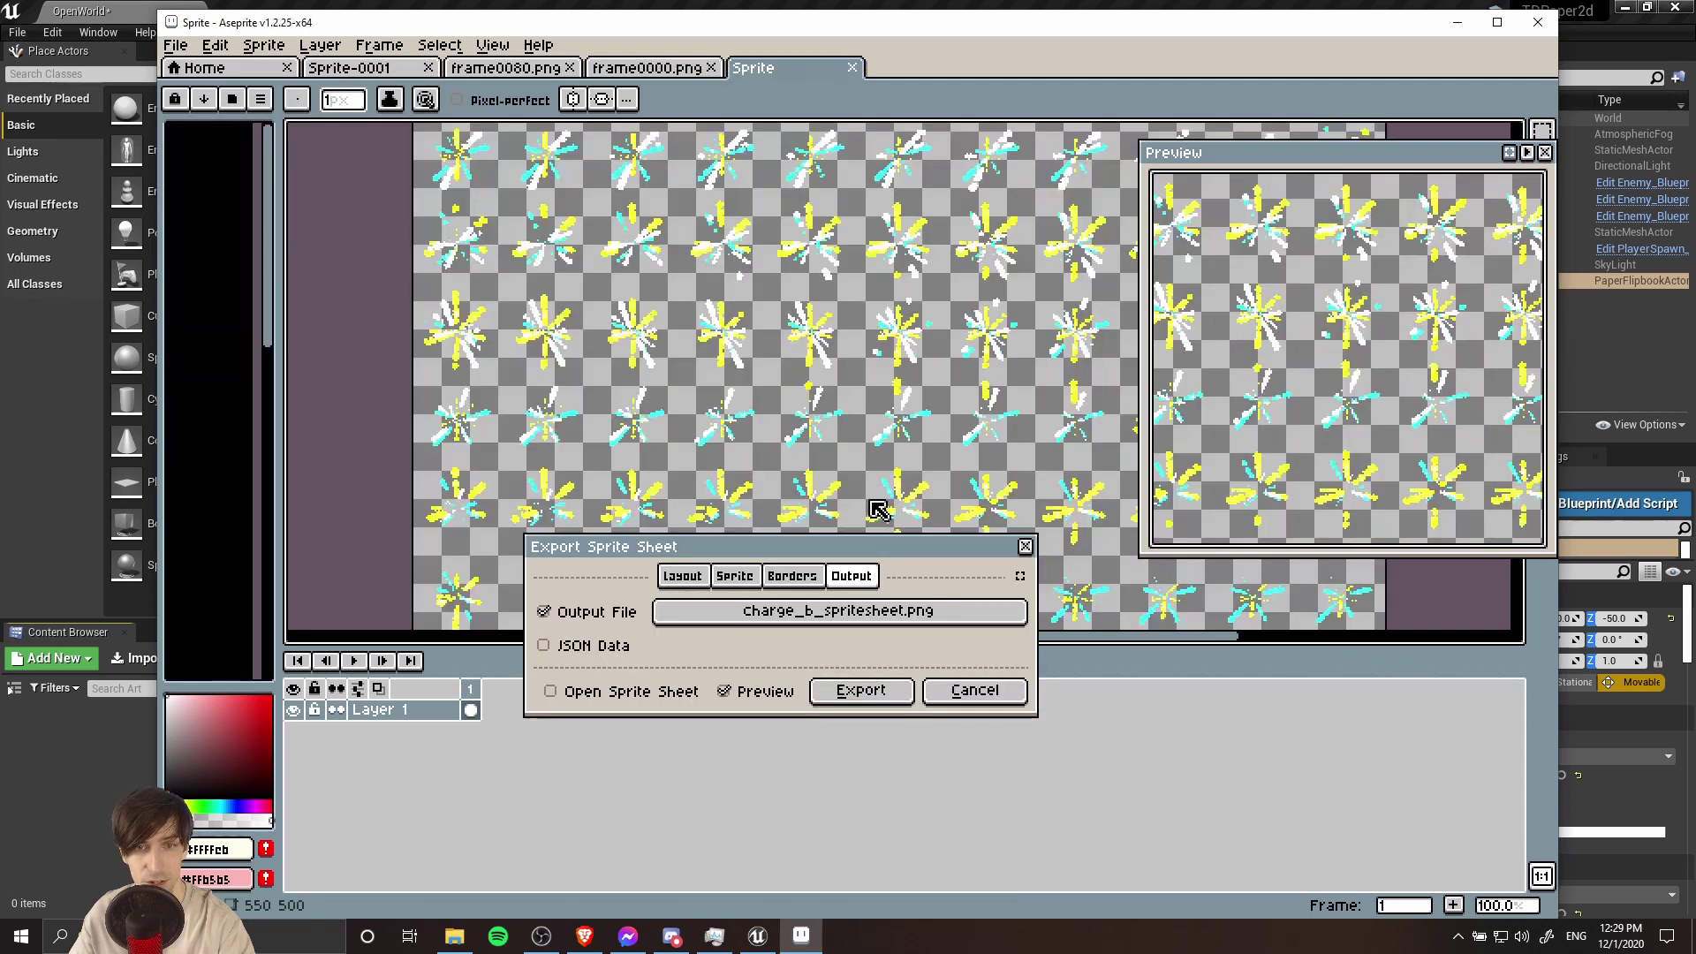
click(682, 575)
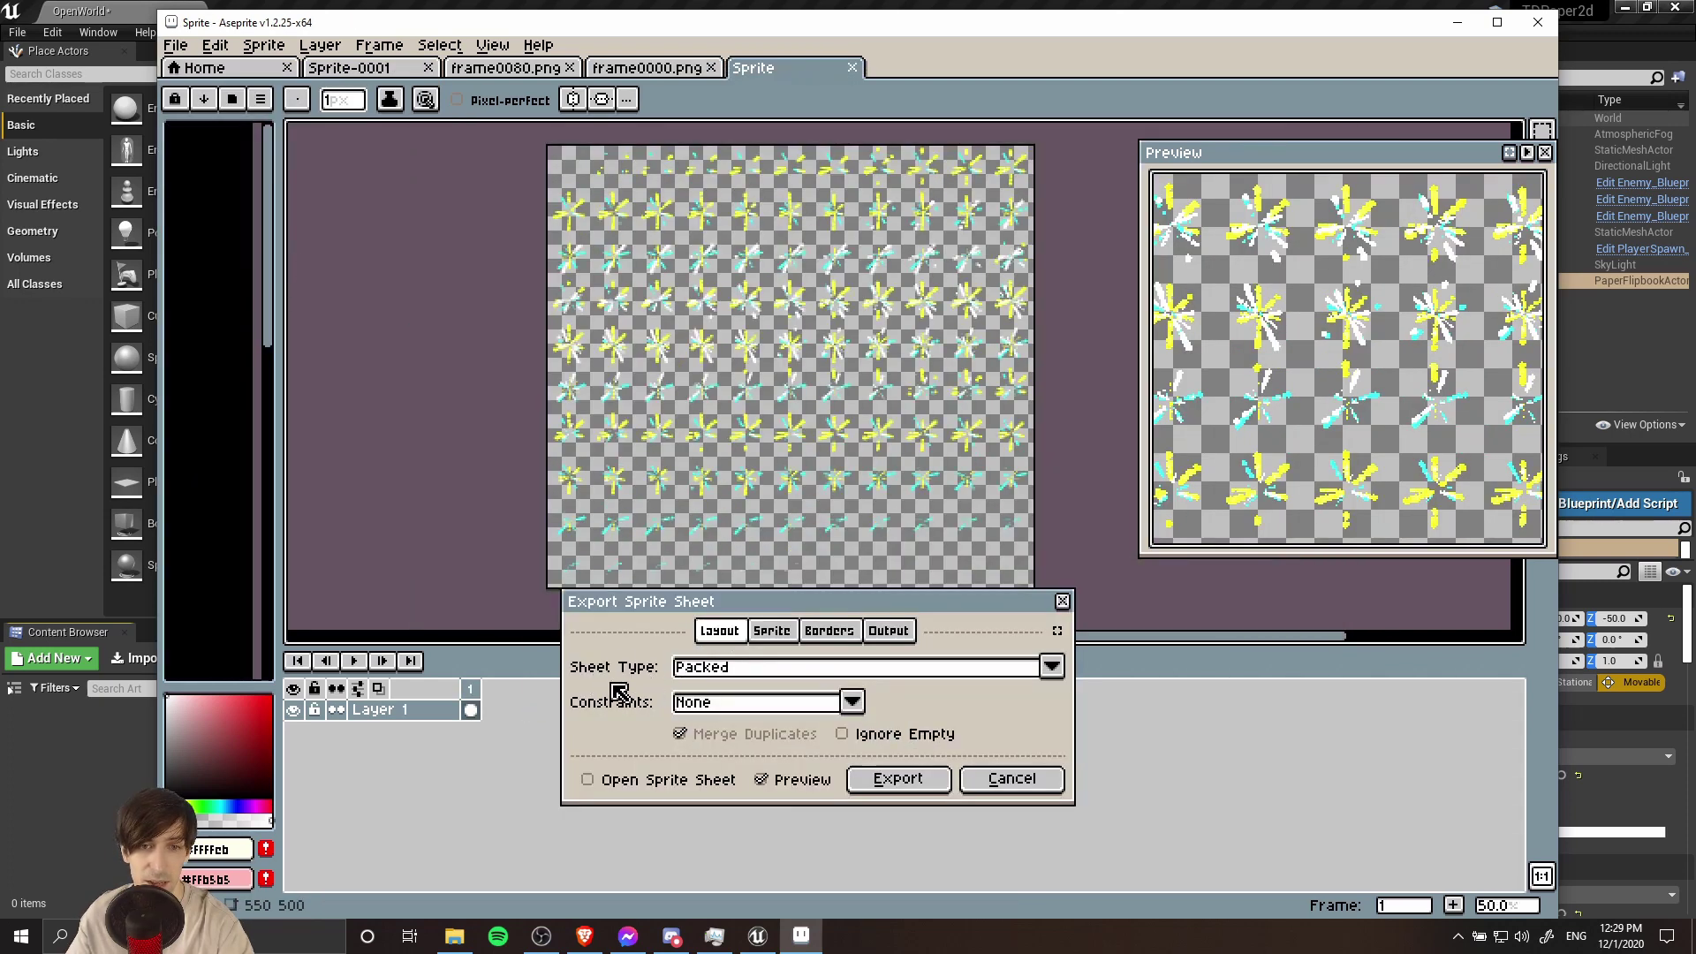
middle_drag(711, 500, 688, 480)
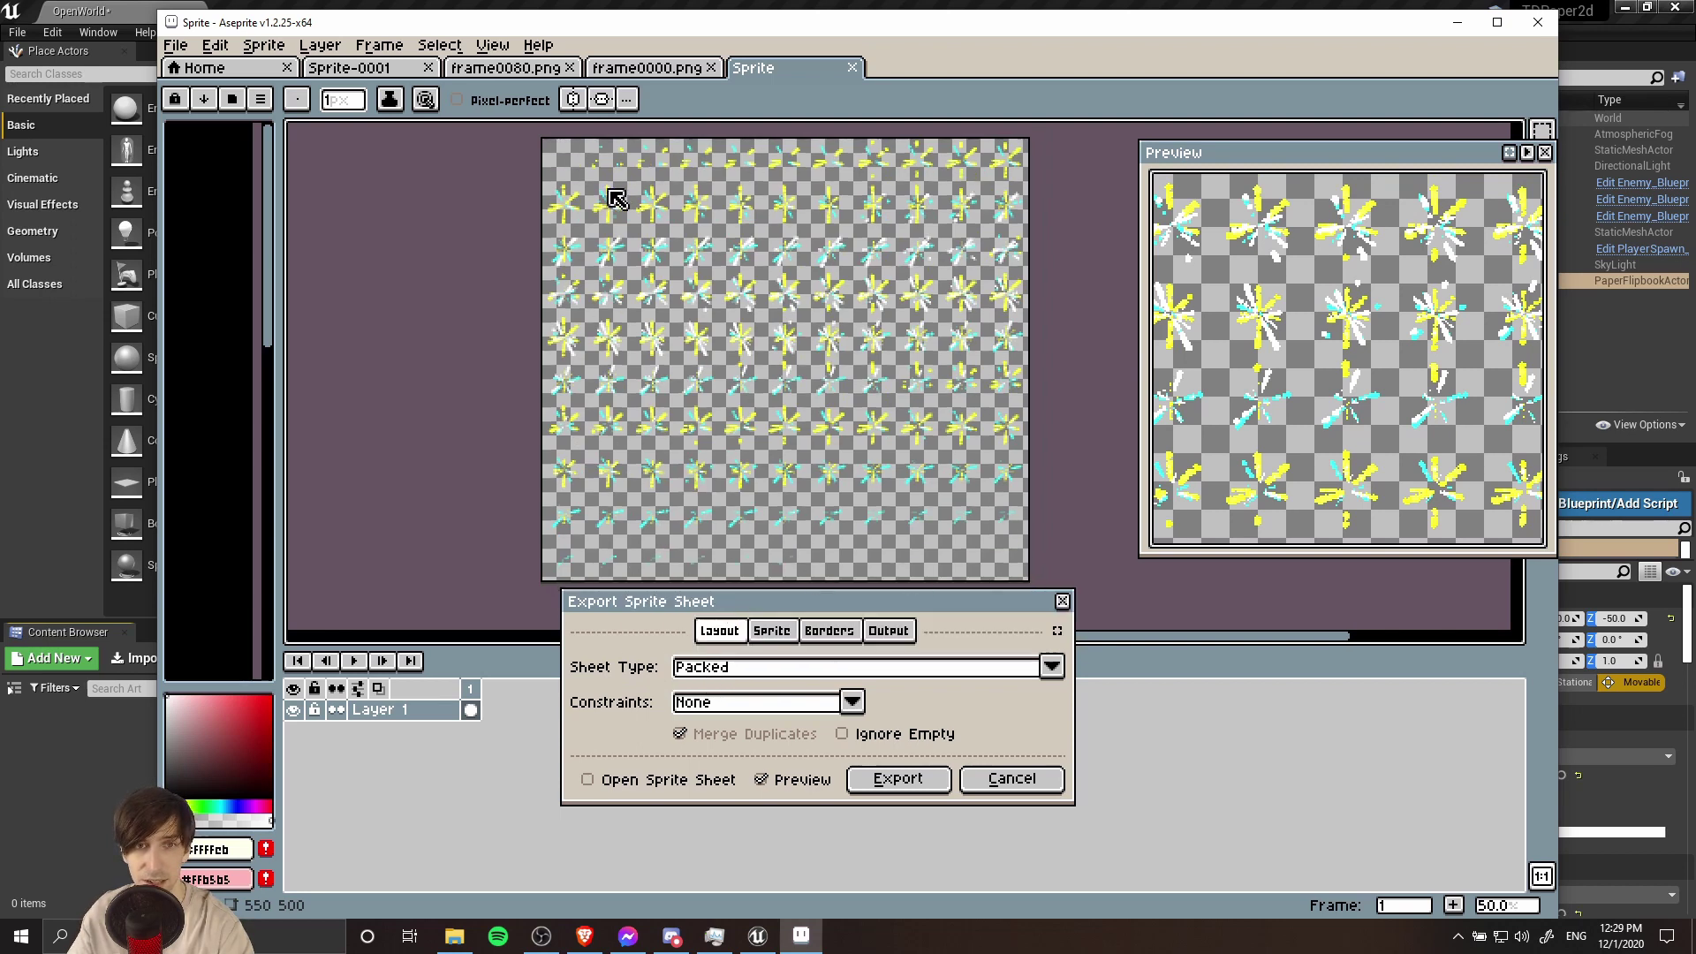
click(772, 630)
click(829, 630)
click(887, 630)
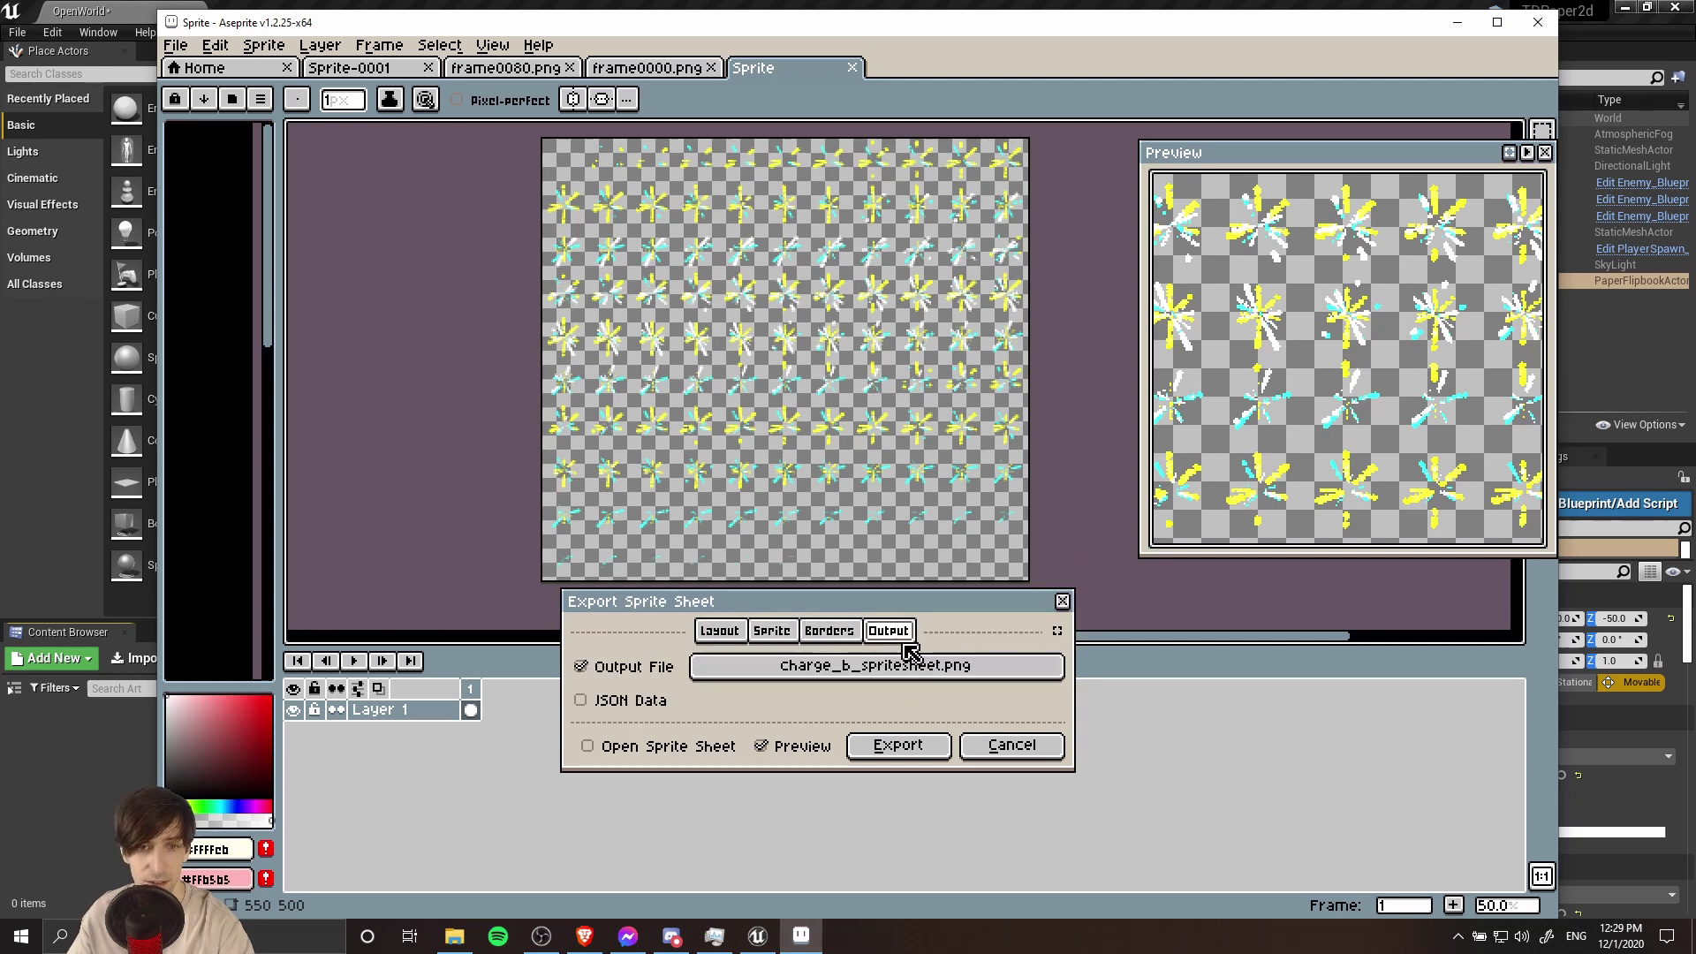
click(1003, 674)
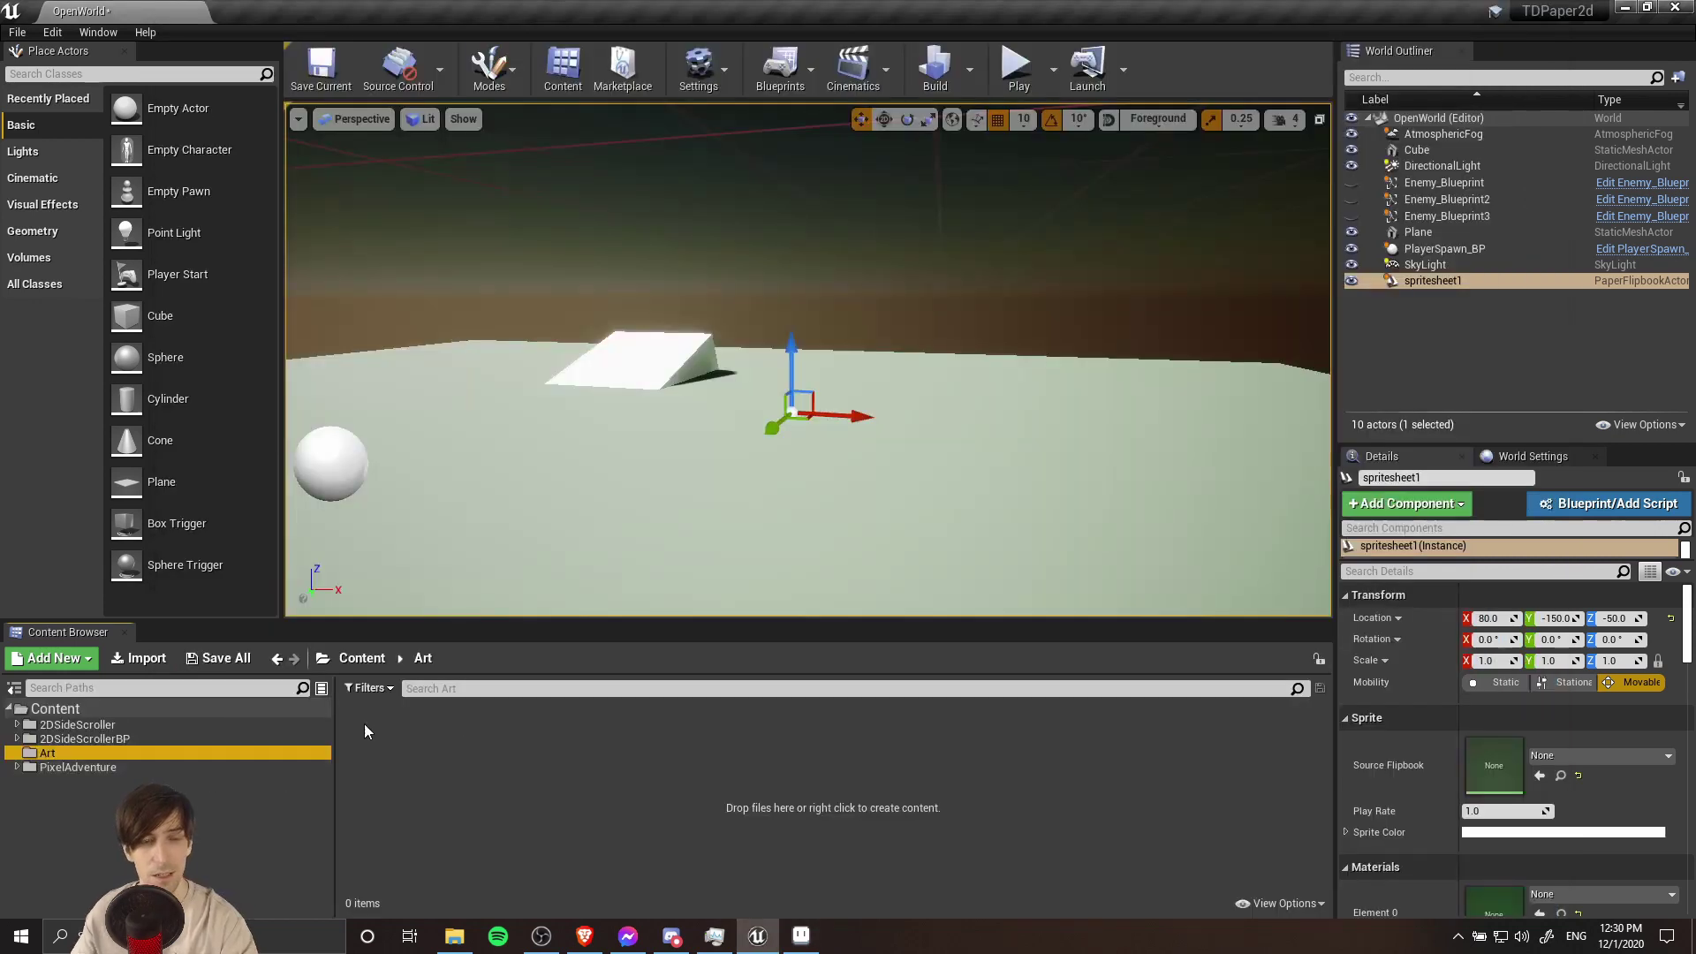
- Show the project's Art folder in Windows File Explorer to read its disk path
click(14, 691)
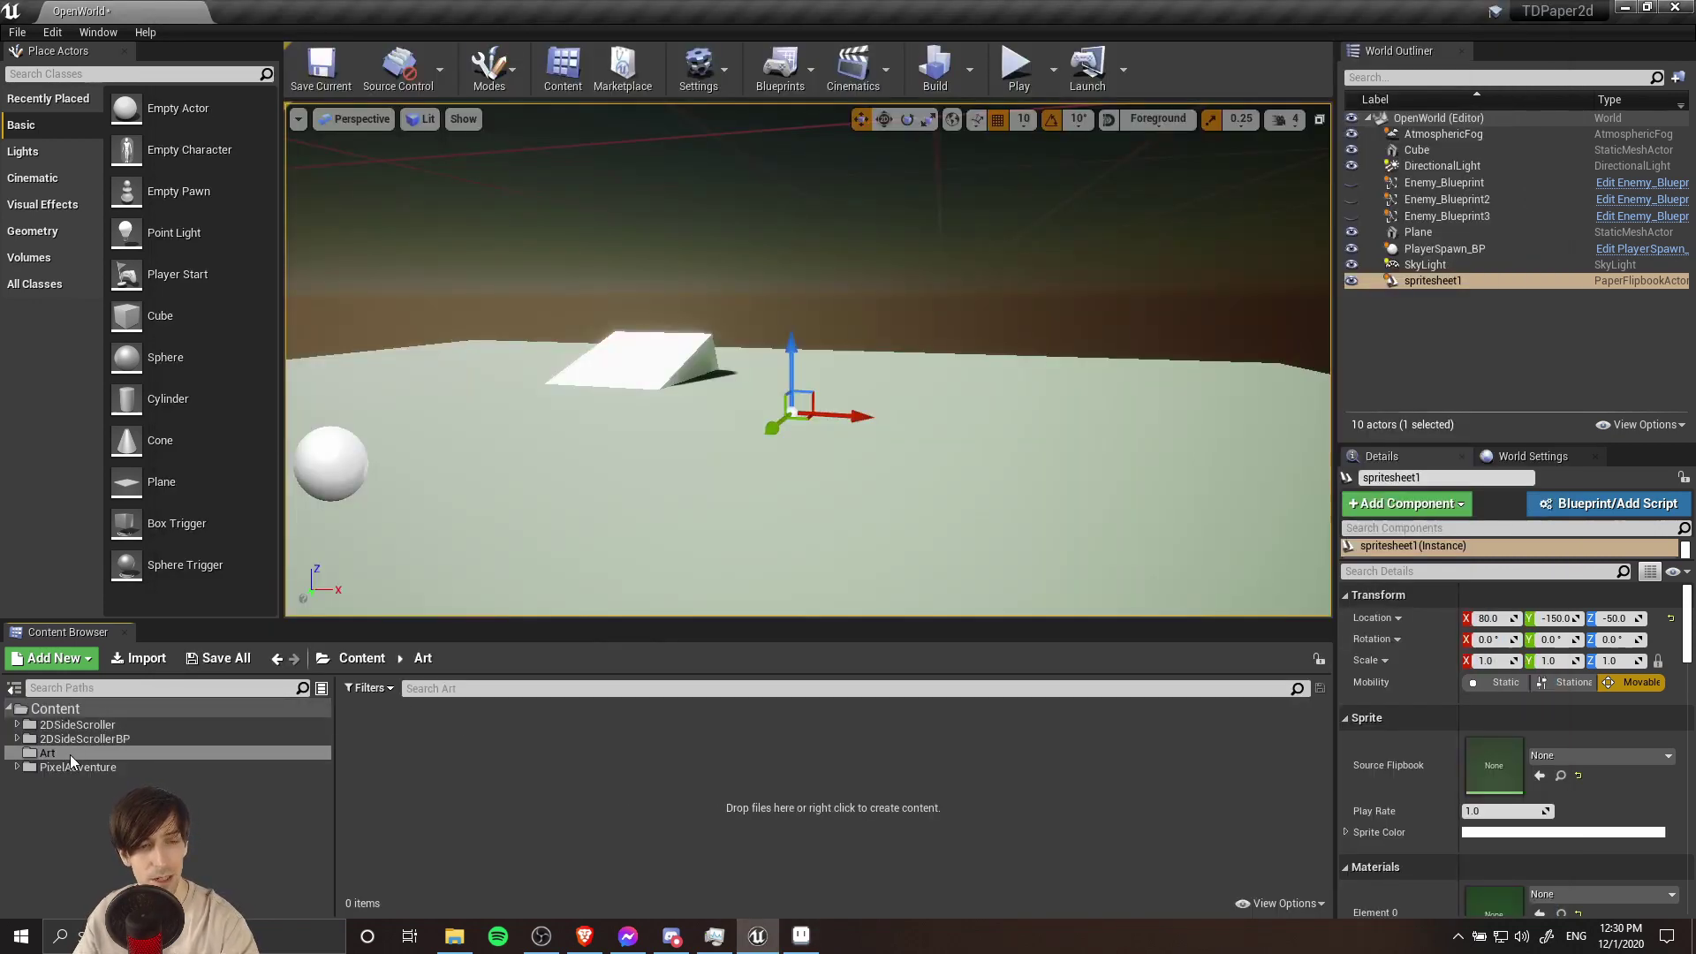
right_click(71, 754)
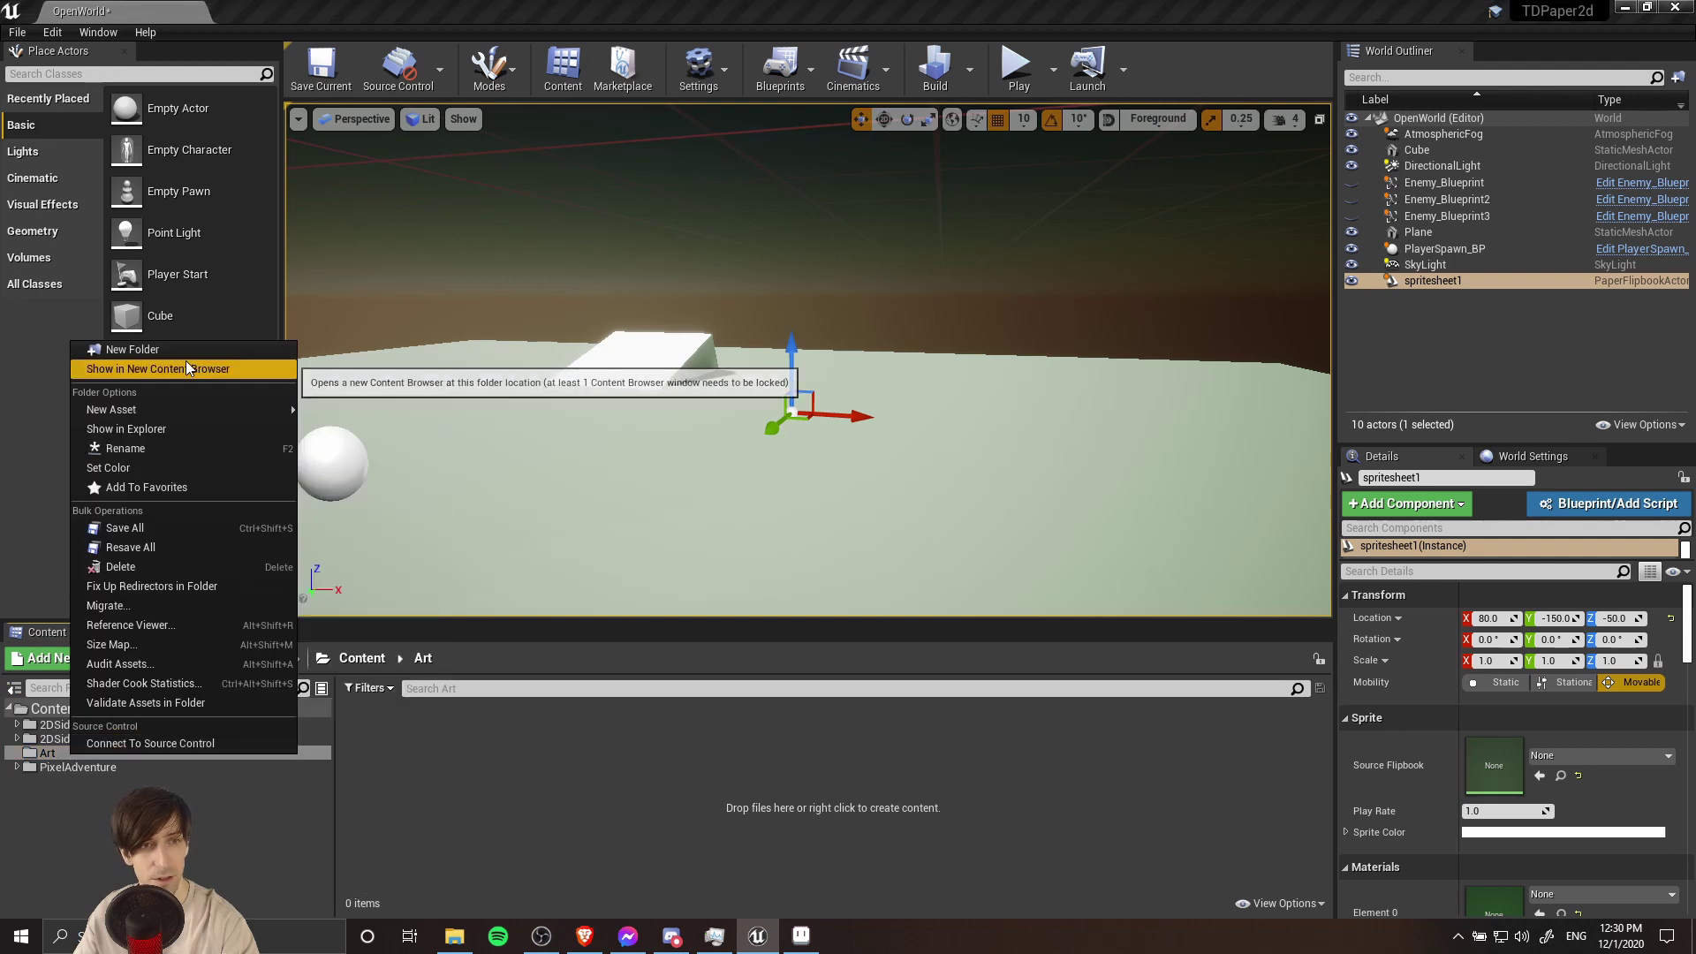
click(178, 428)
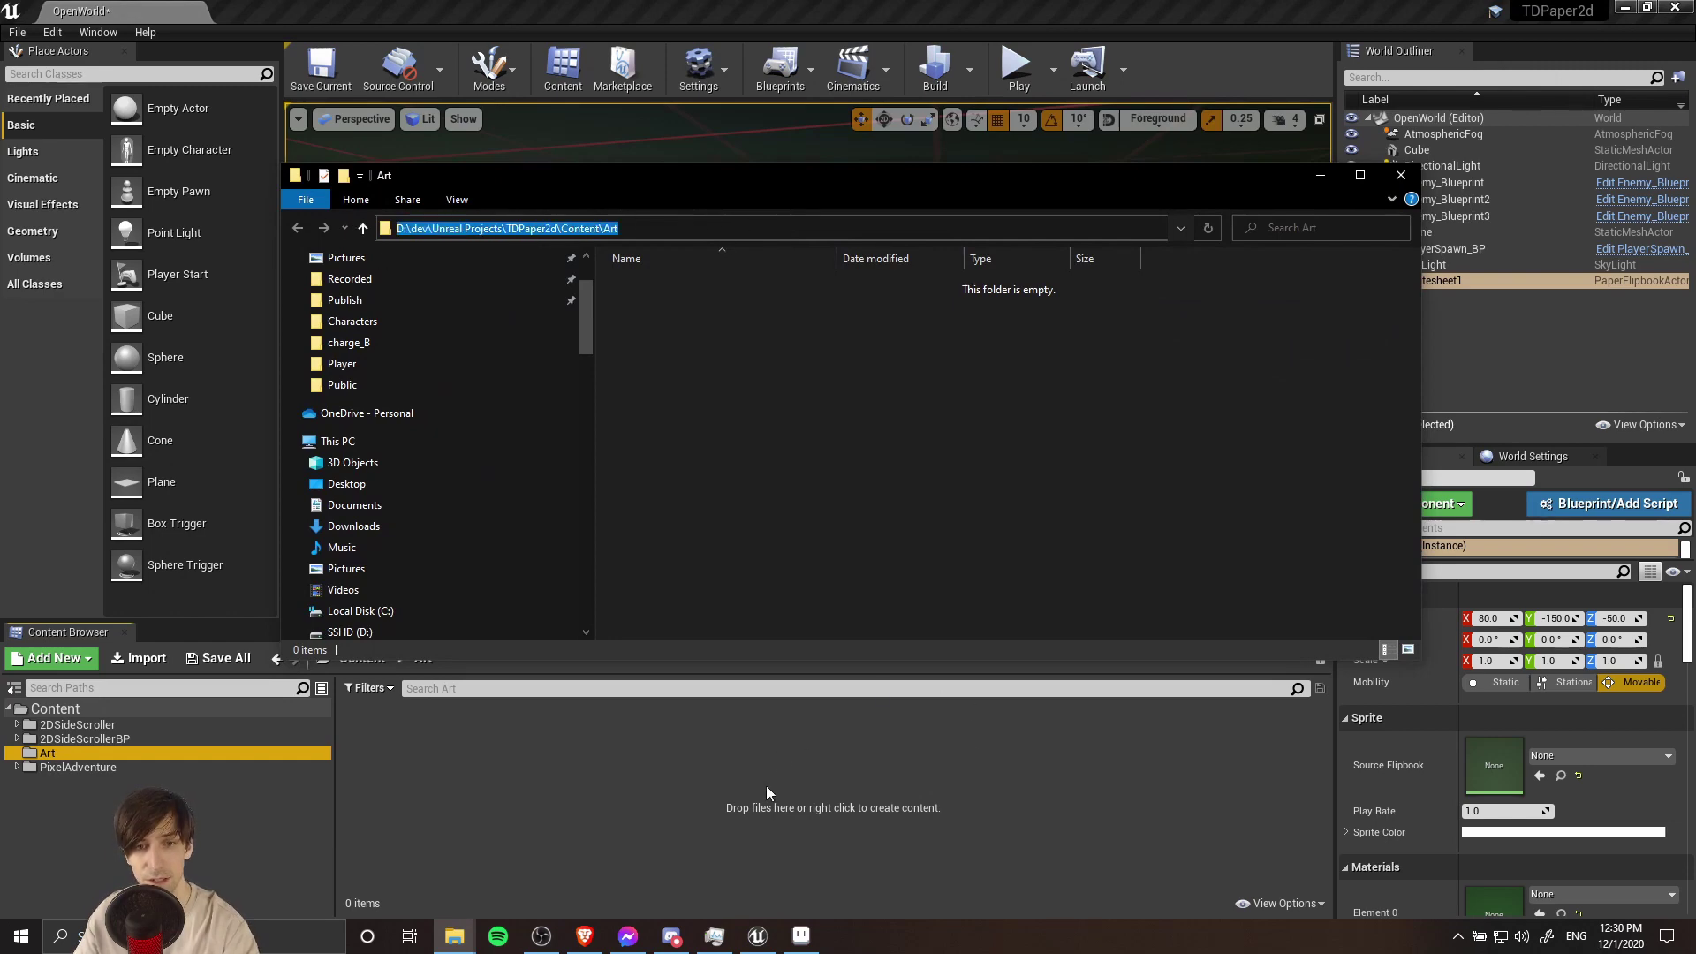
click(801, 938)
key(alt+Tab)
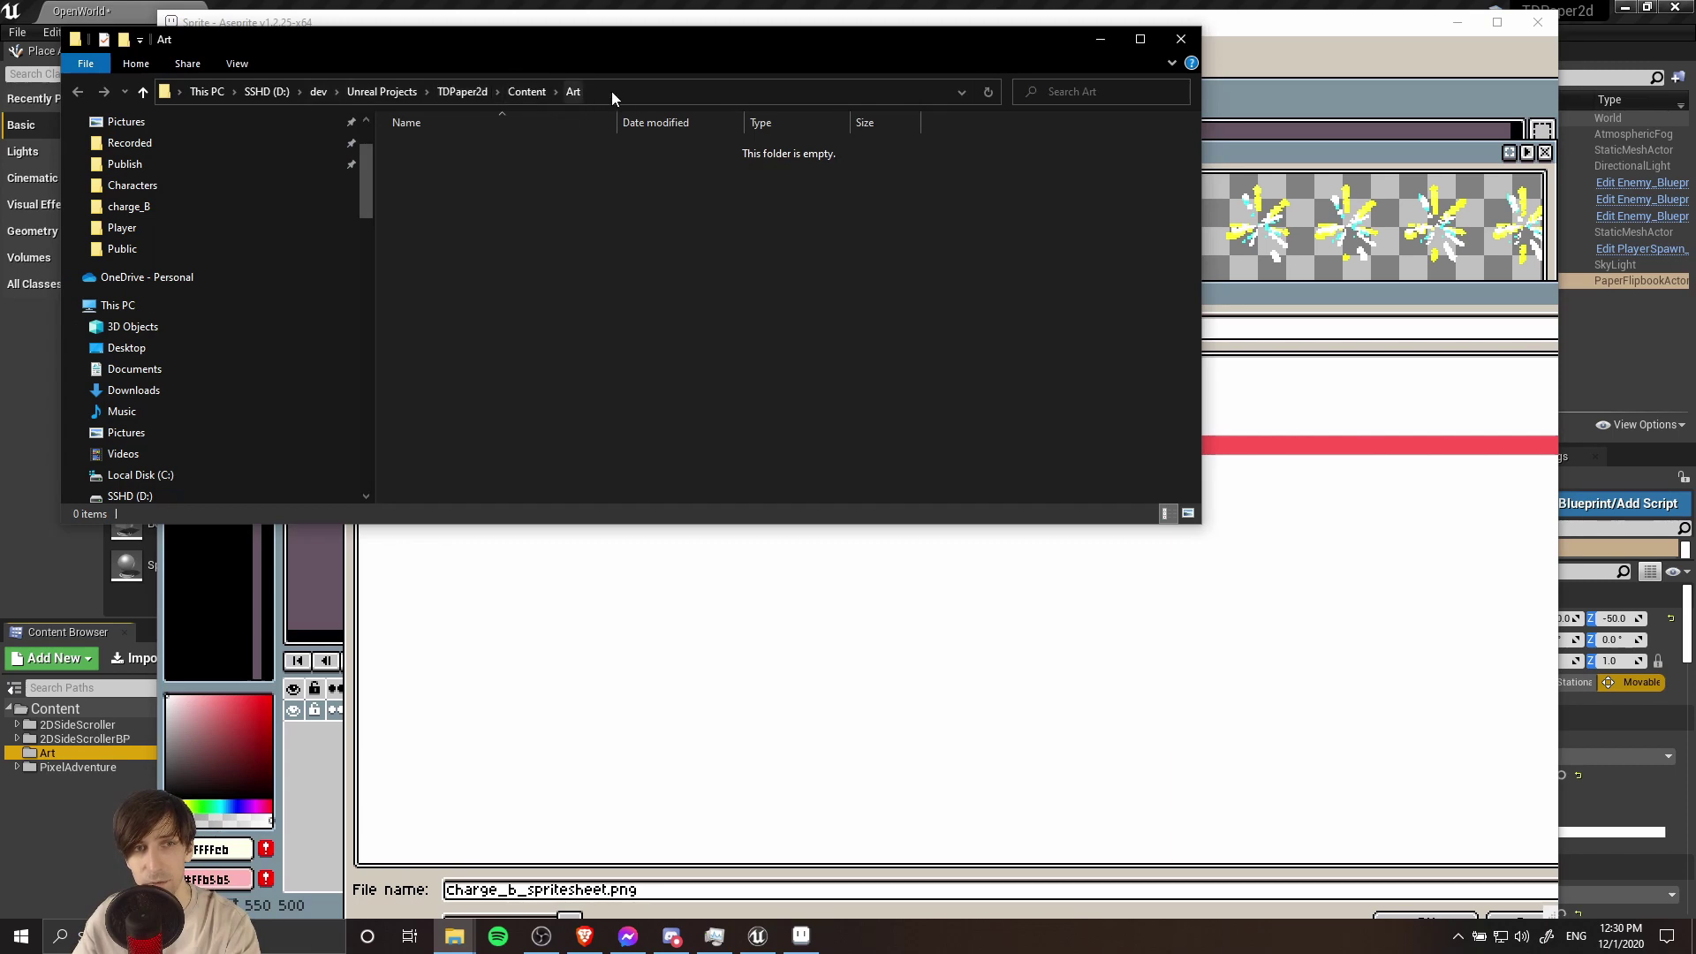
- Browse Aseprite's save dialog to the D:\dev\Unreal Projects folder
click(984, 686)
click(631, 337)
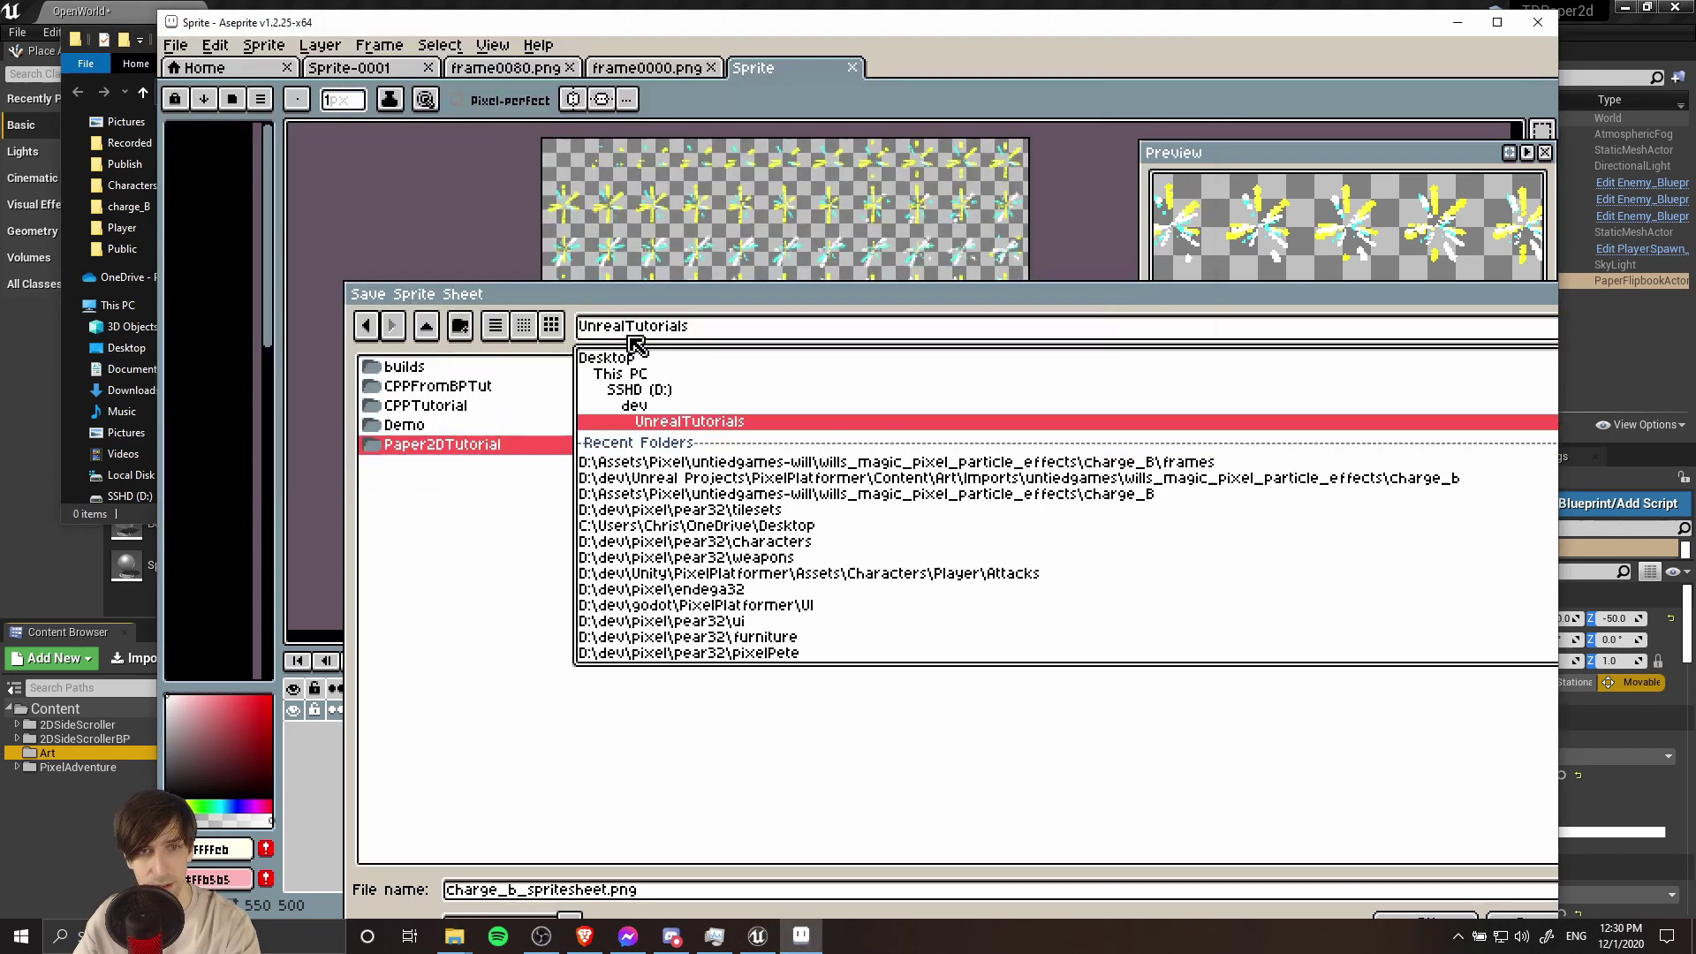
click(656, 408)
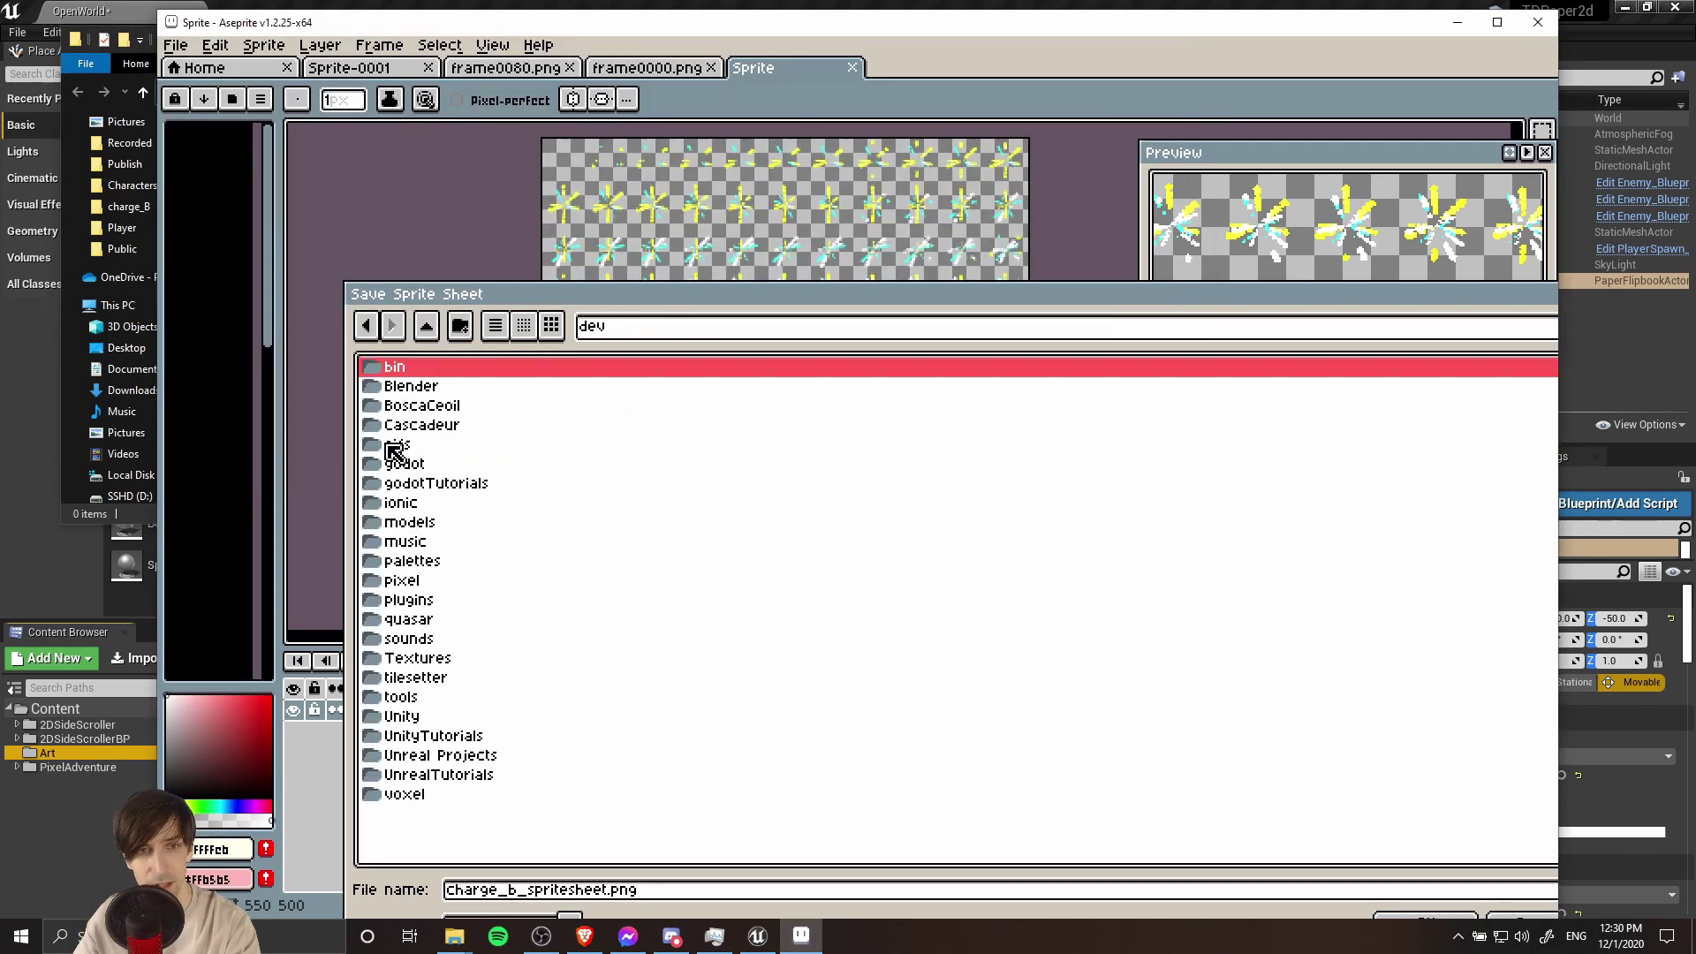
double_click(446, 756)
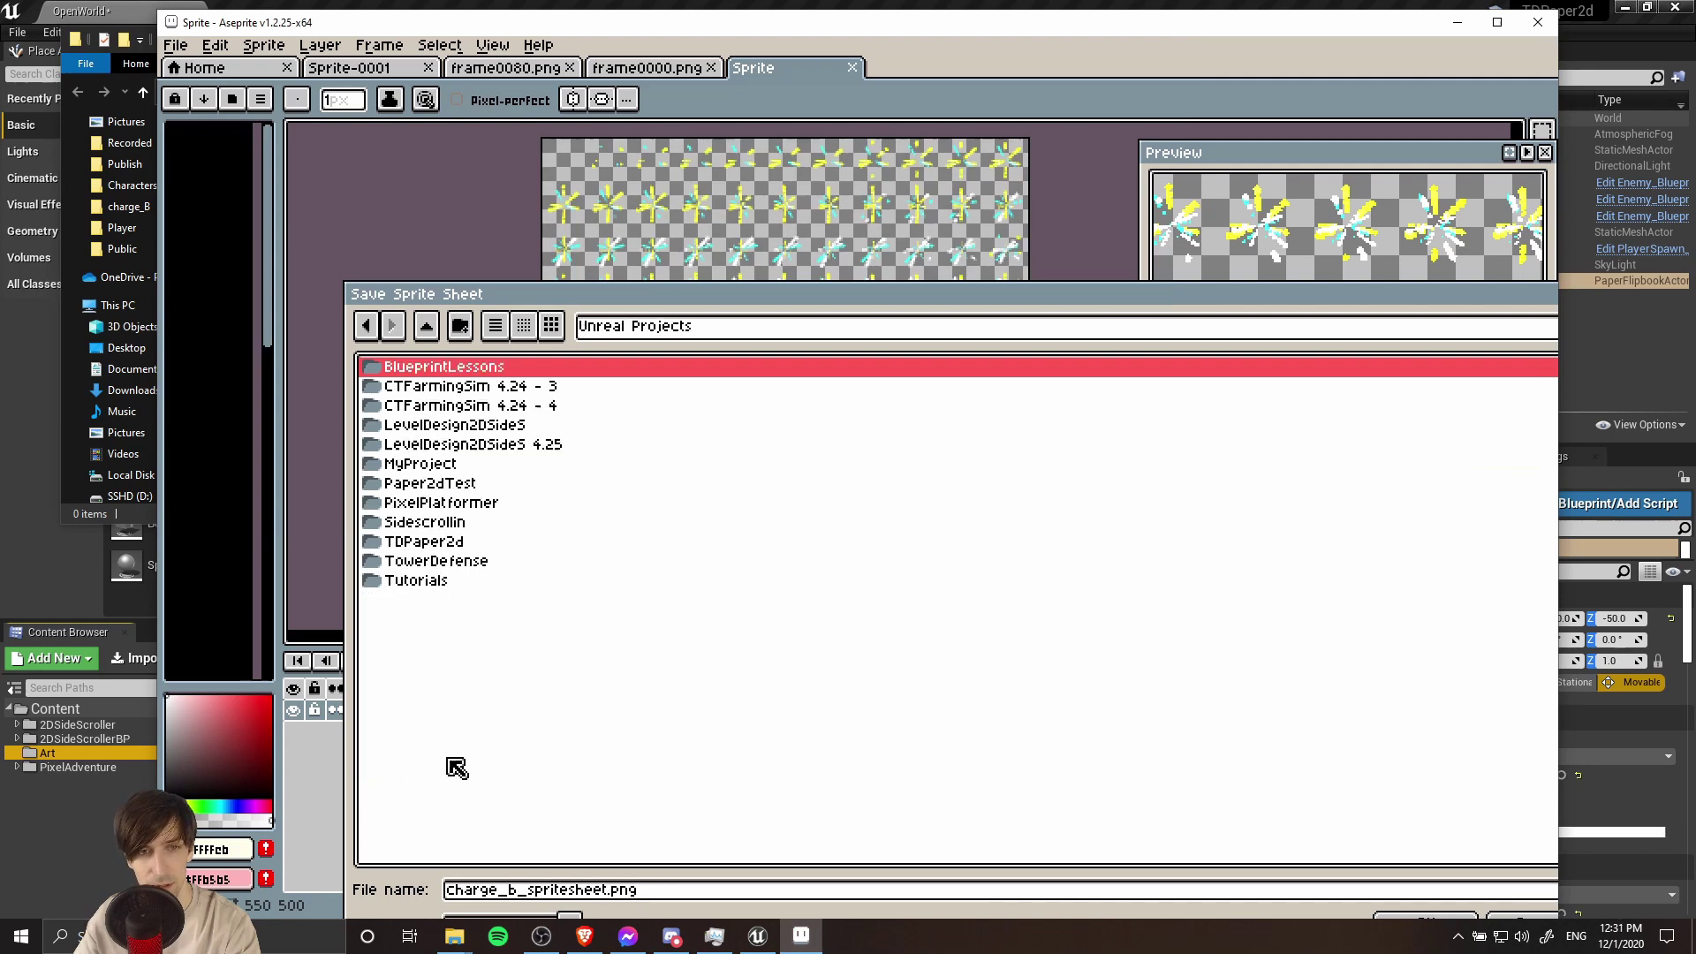
key(alt+Tab)
key(alt+Tab)
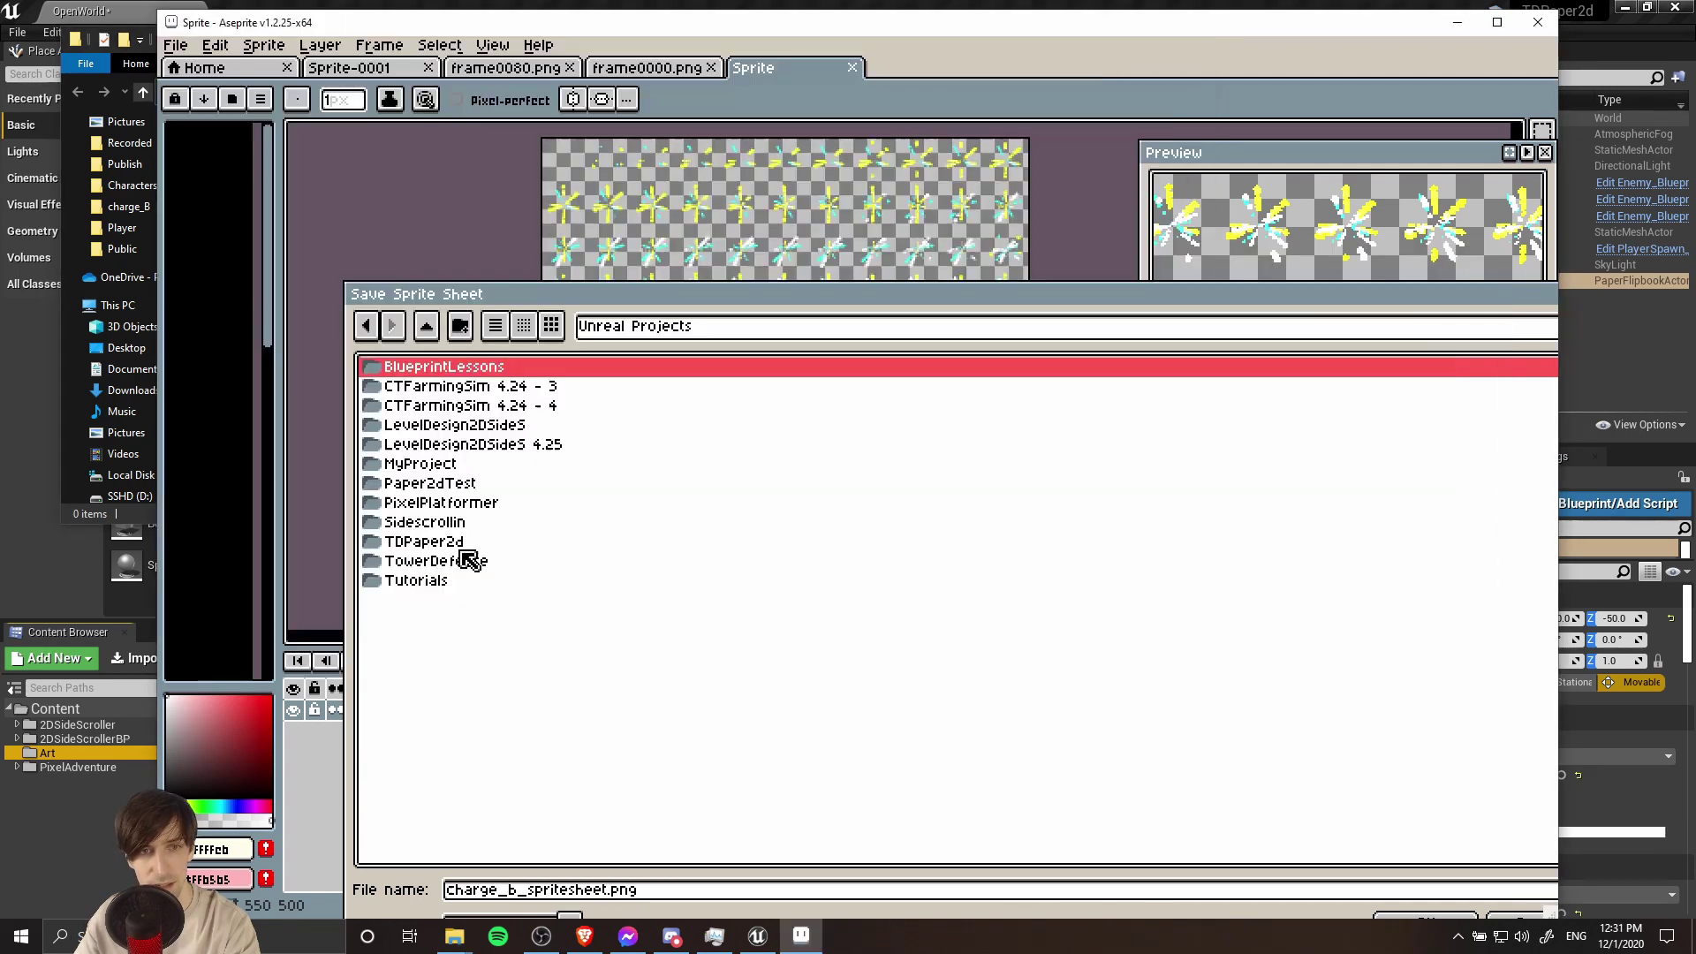
- Choose TDPaper2d\Content\Art as the location and export charge_b_spritesheet.png
click(466, 585)
double_click(451, 546)
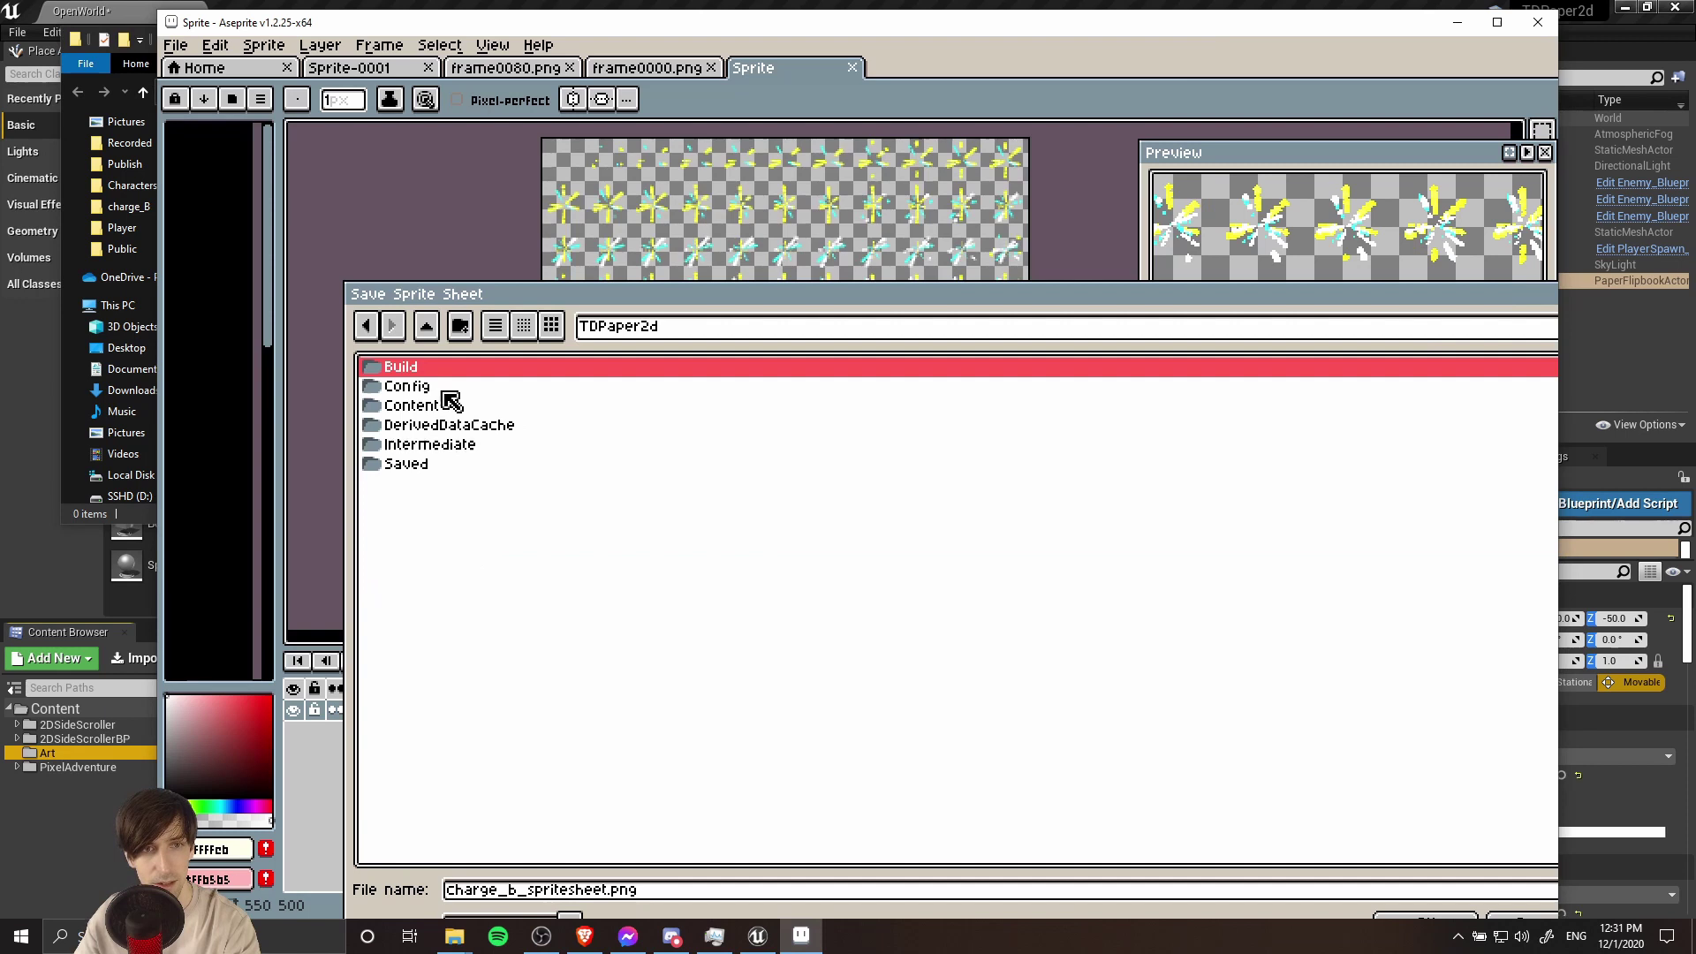
double_click(450, 402)
double_click(447, 401)
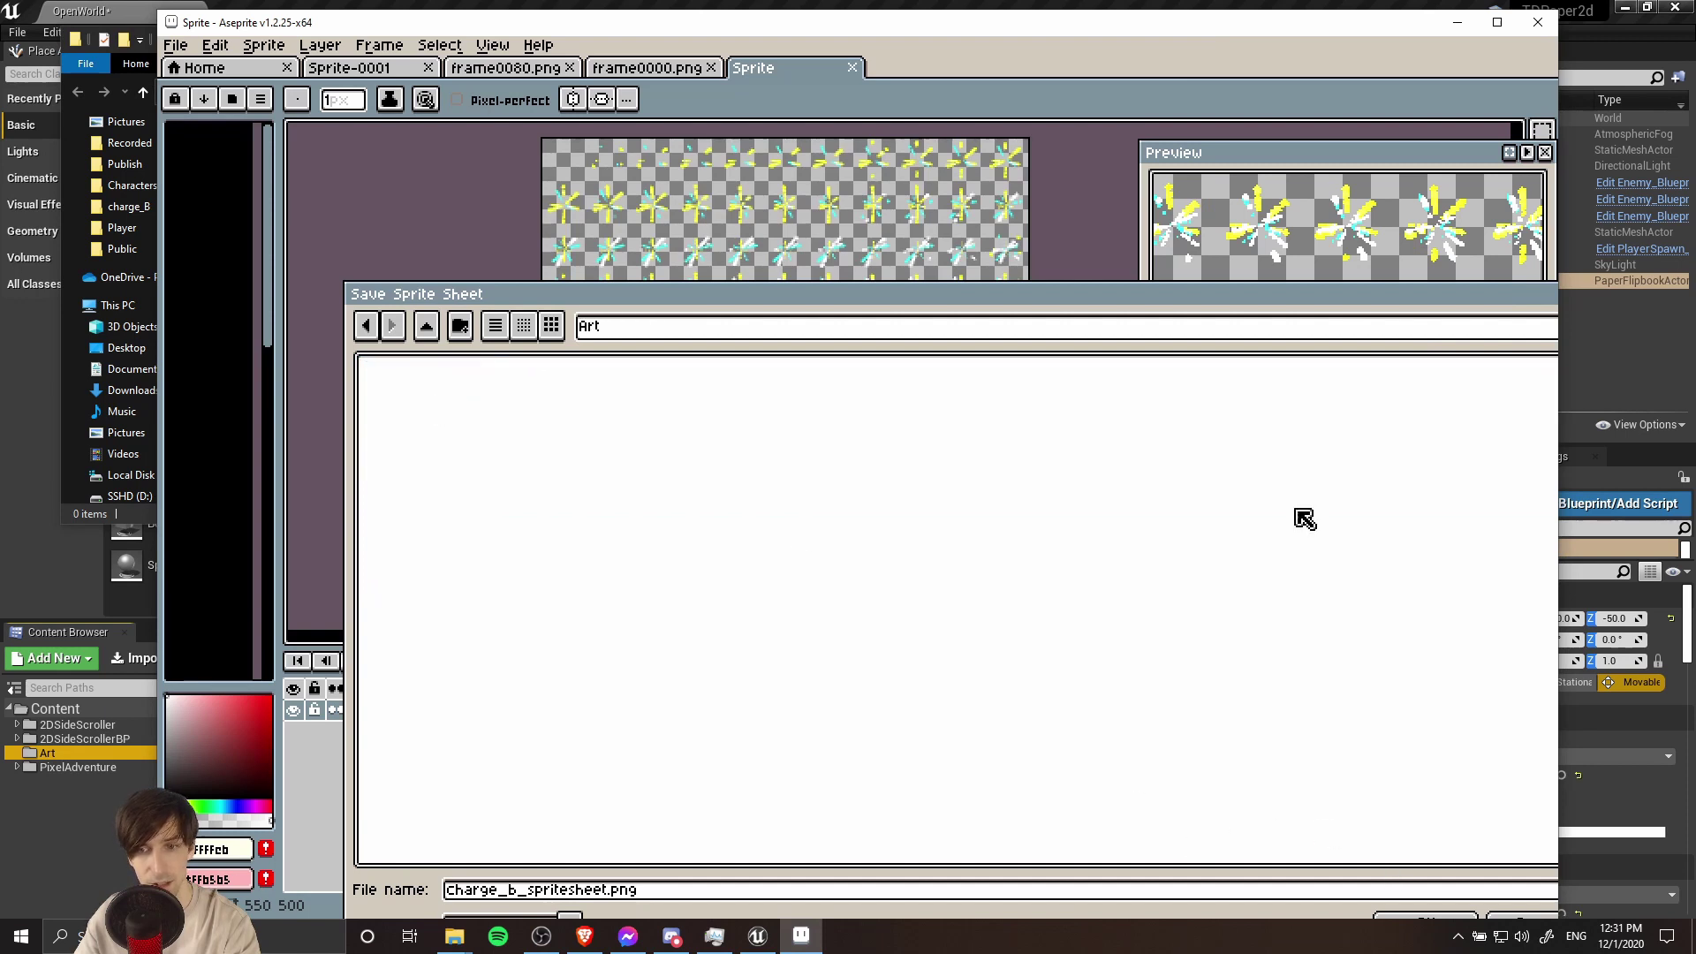
drag(1263, 315, 1122, 182)
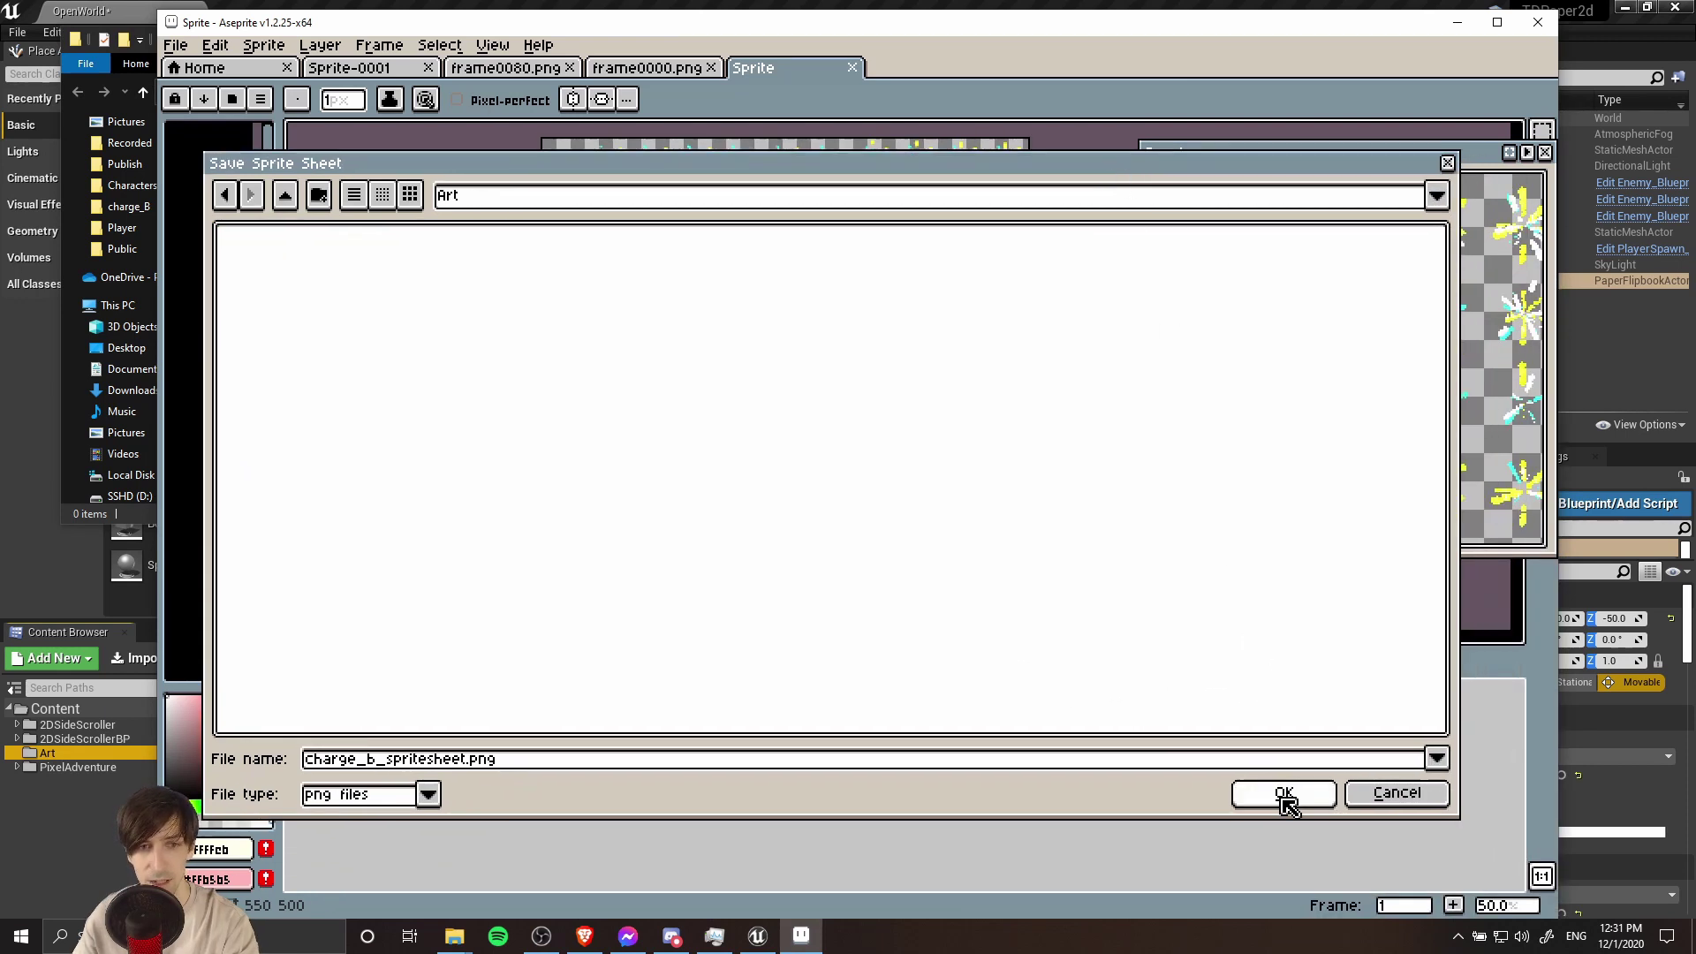
click(1286, 795)
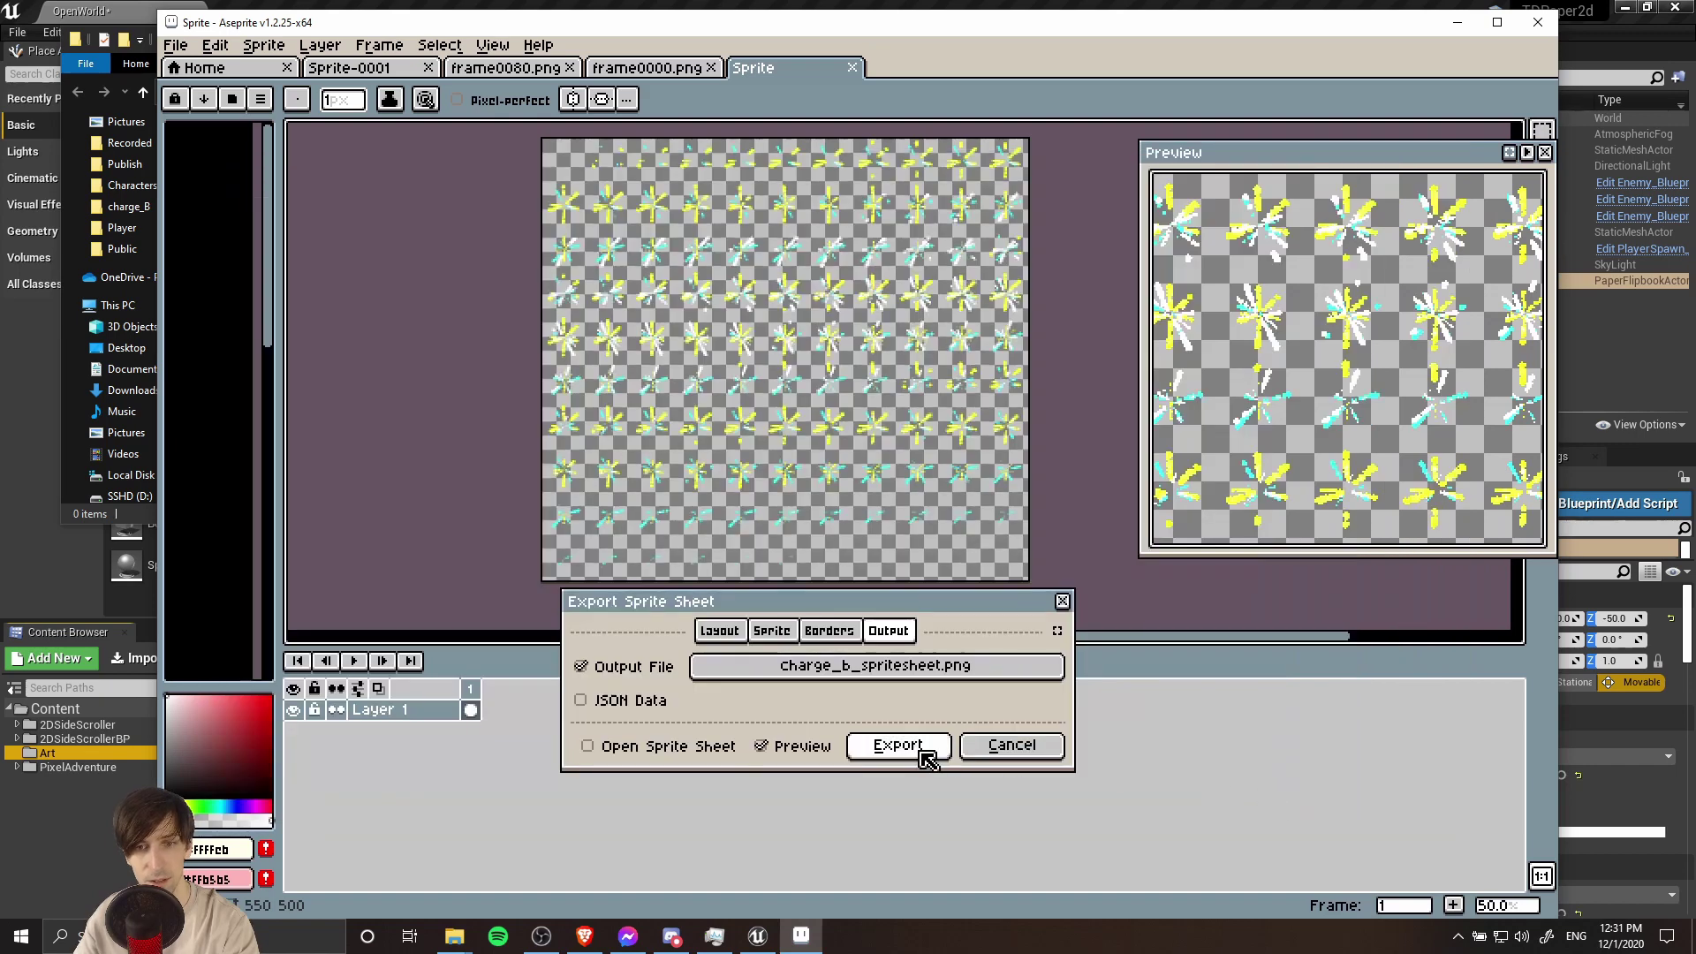
click(938, 755)
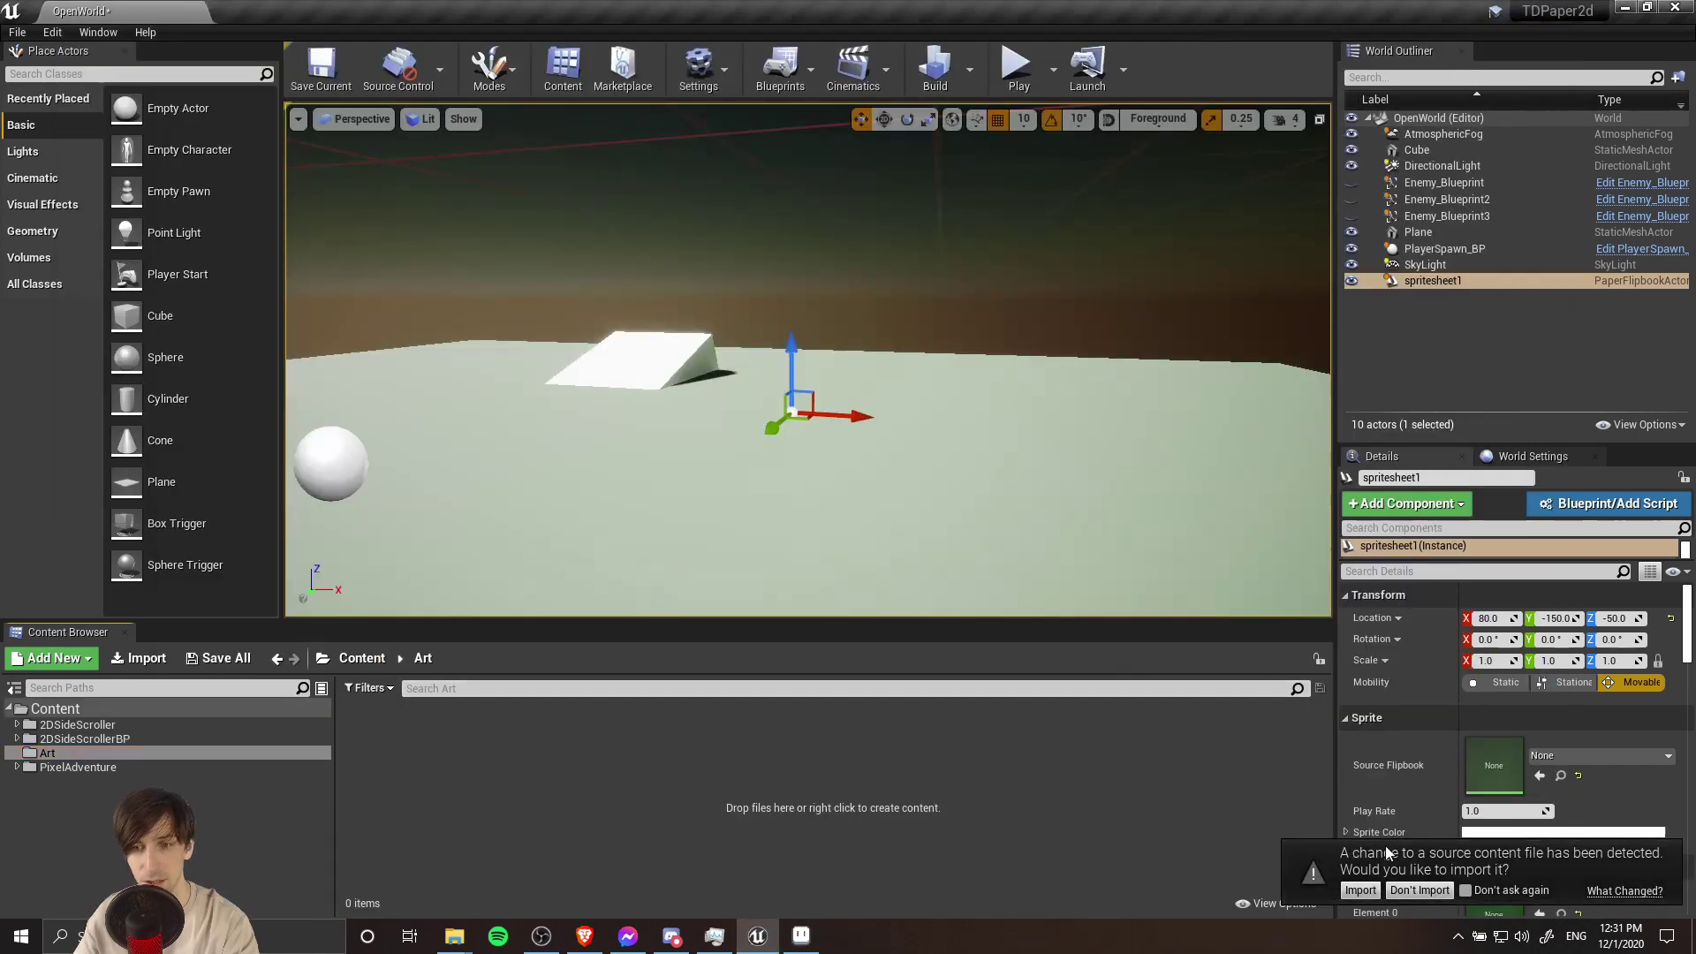
- Import charge_b_spritesheet and apply Paper2D pixel-art settings to the texture
click(1365, 892)
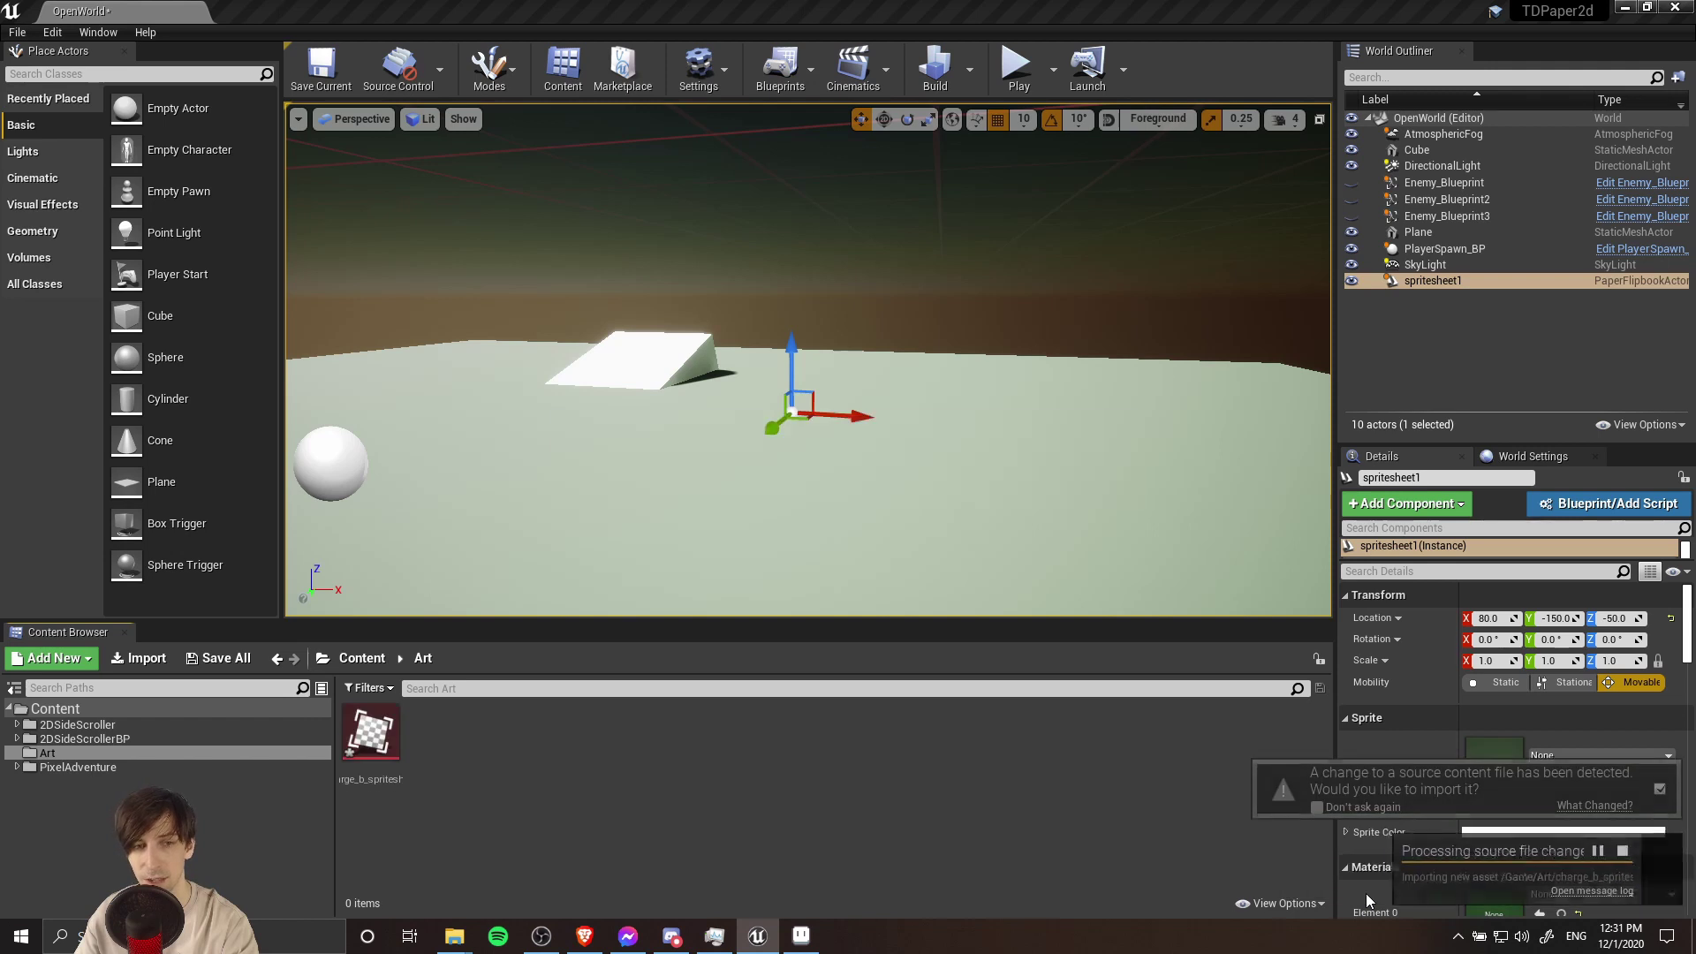
click(366, 733)
right_click(365, 734)
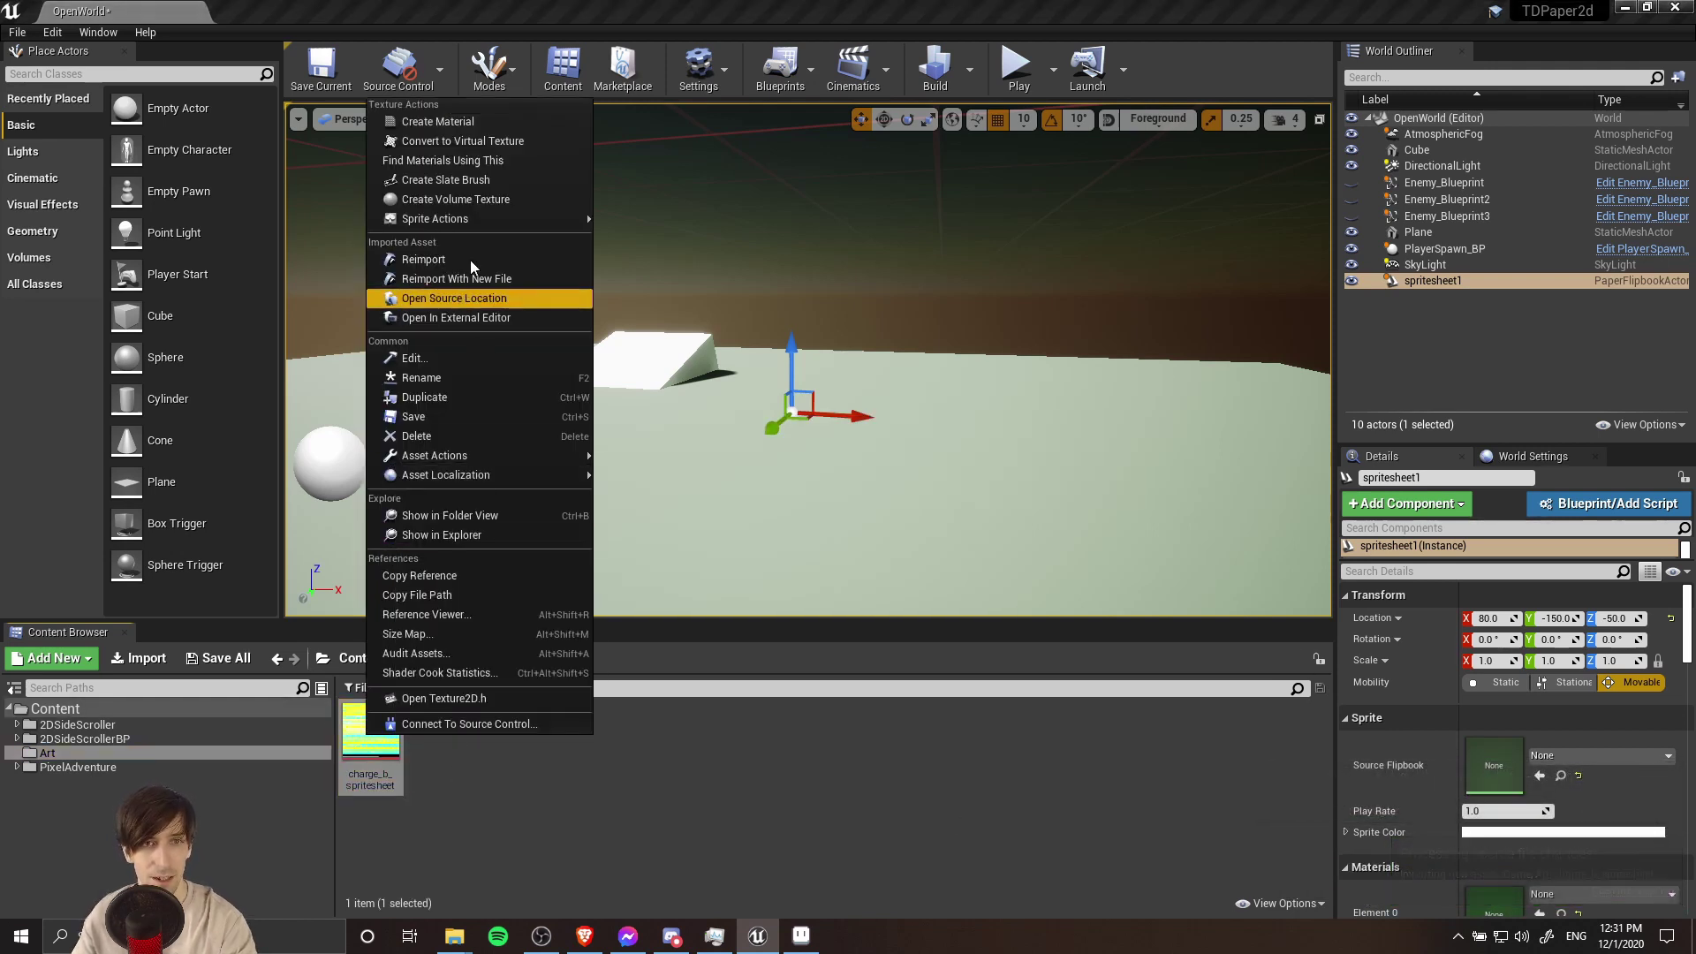
mouse_move(486, 215)
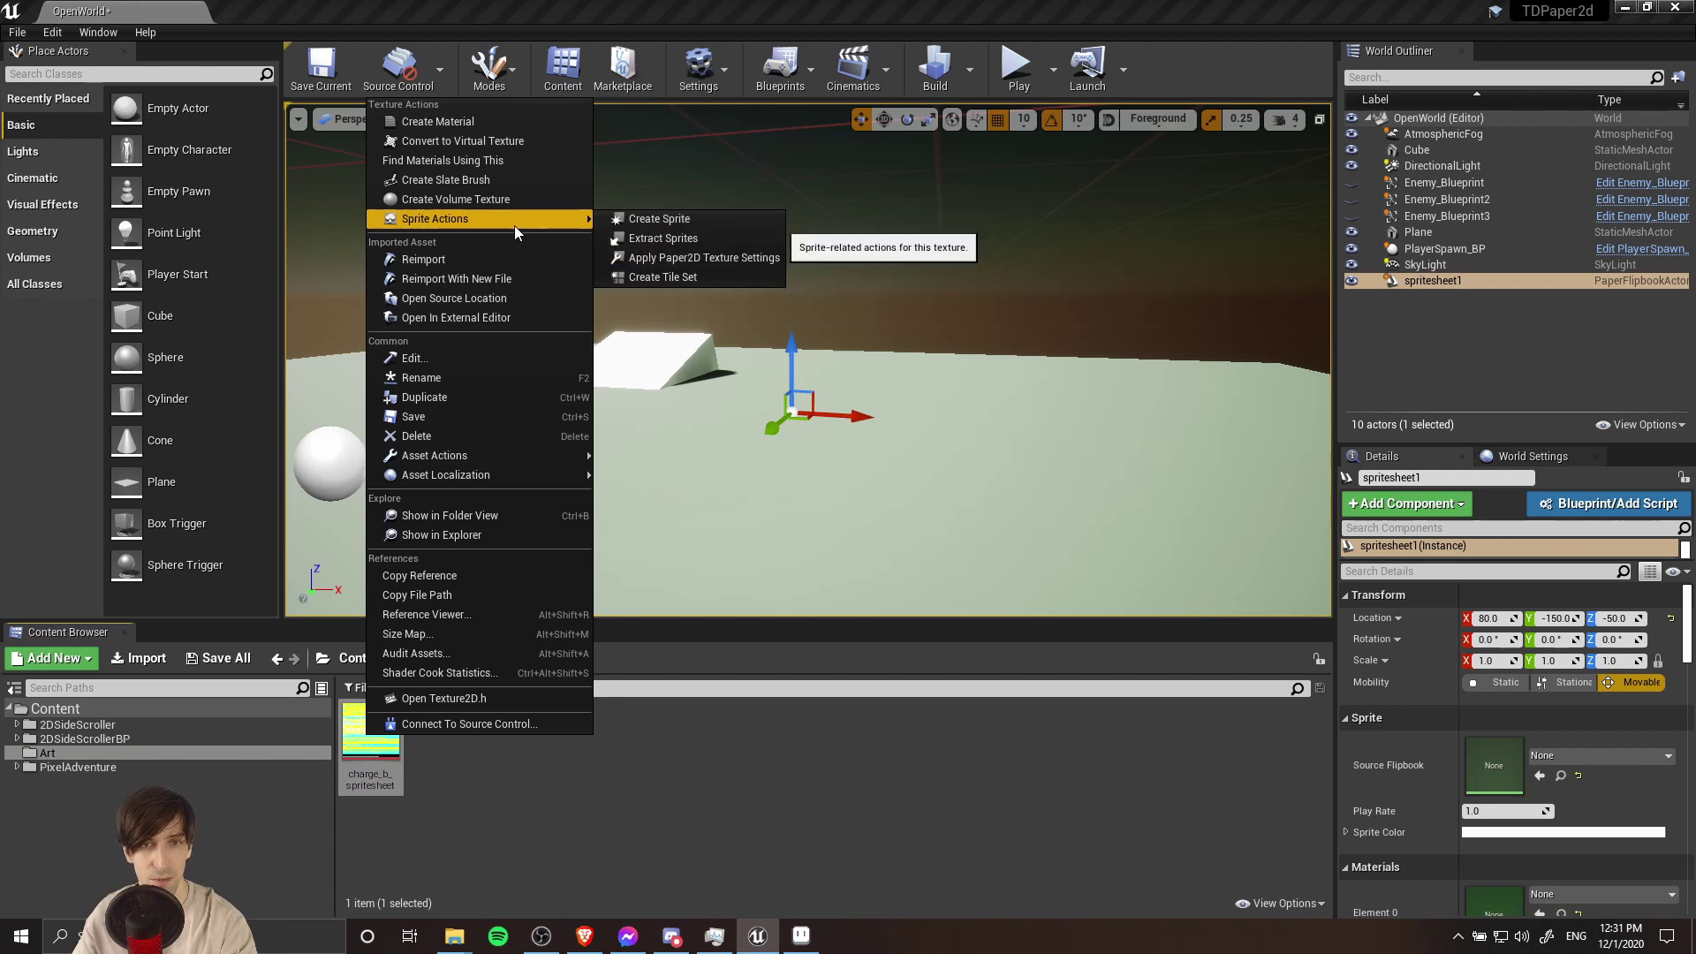
click(680, 257)
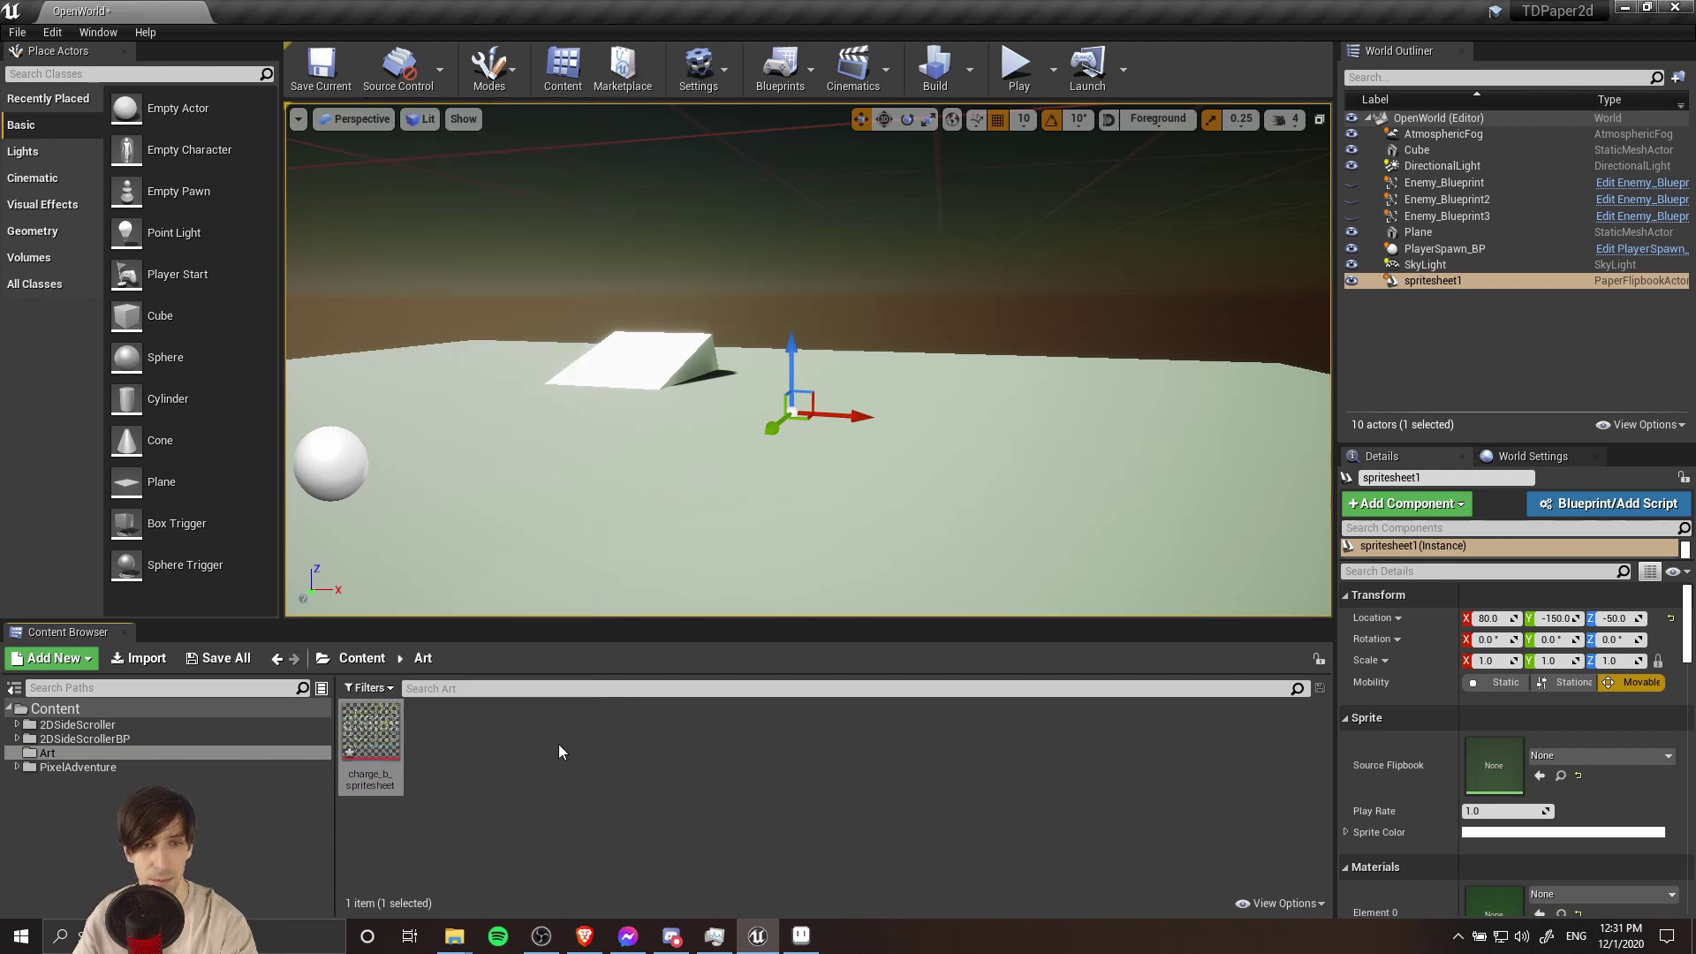
- Open Extract Sprites for the charge_b_spritesheet texture
right_click(368, 737)
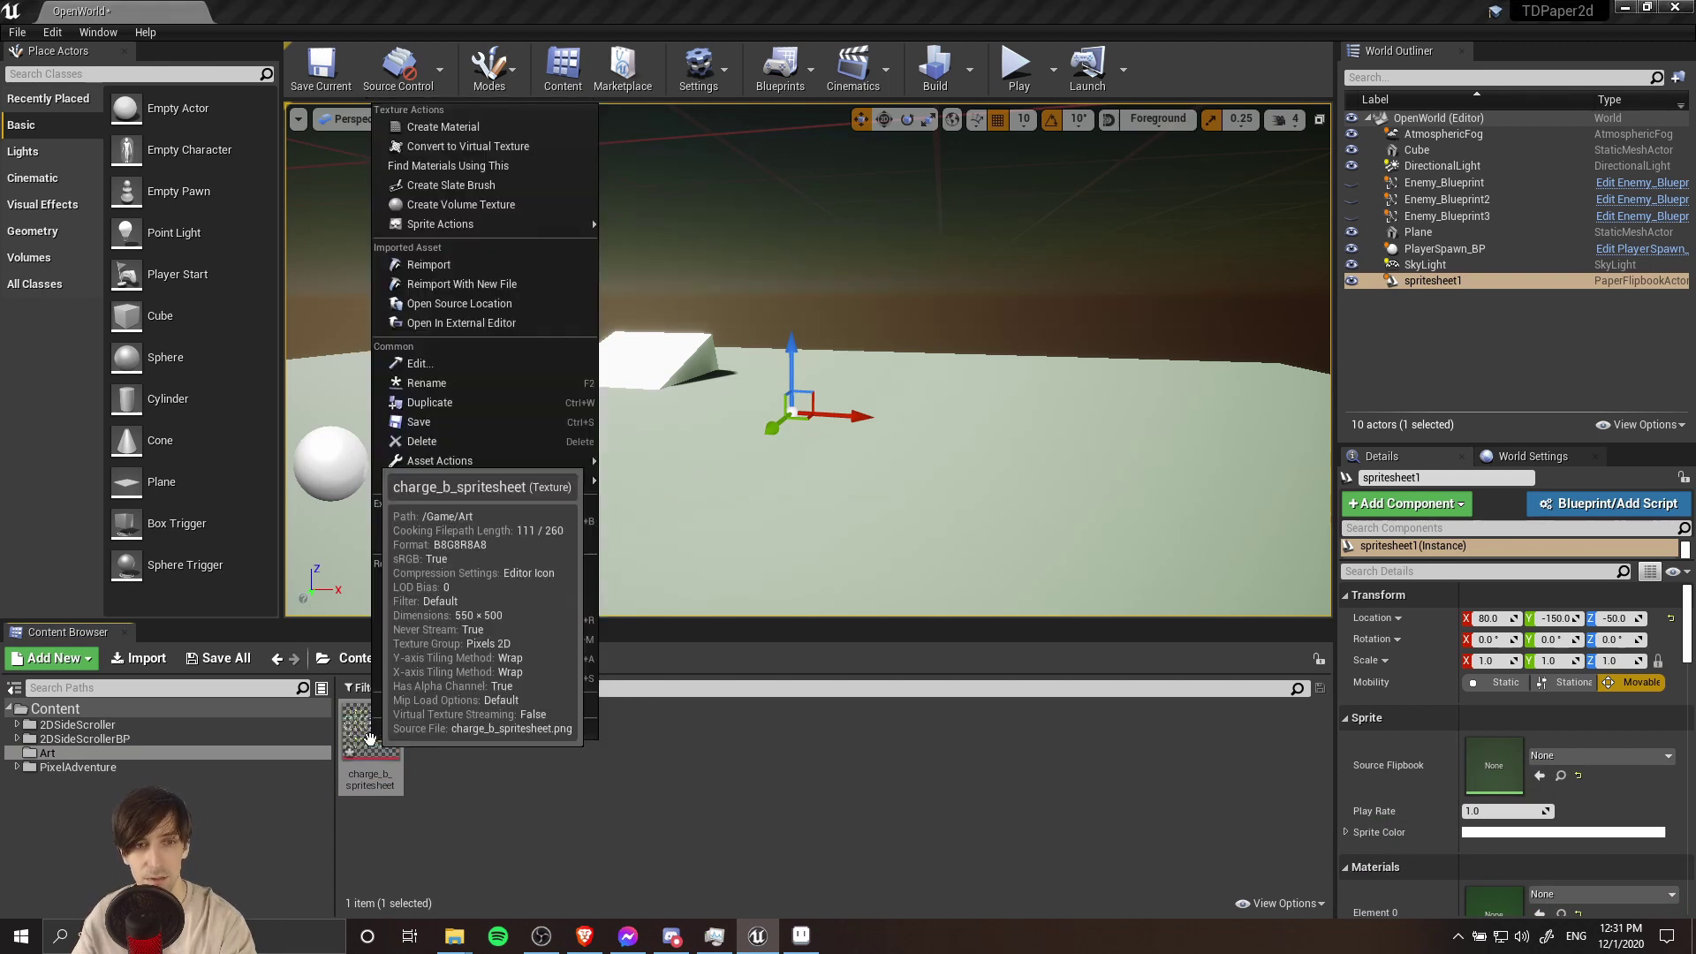
mouse_move(486, 223)
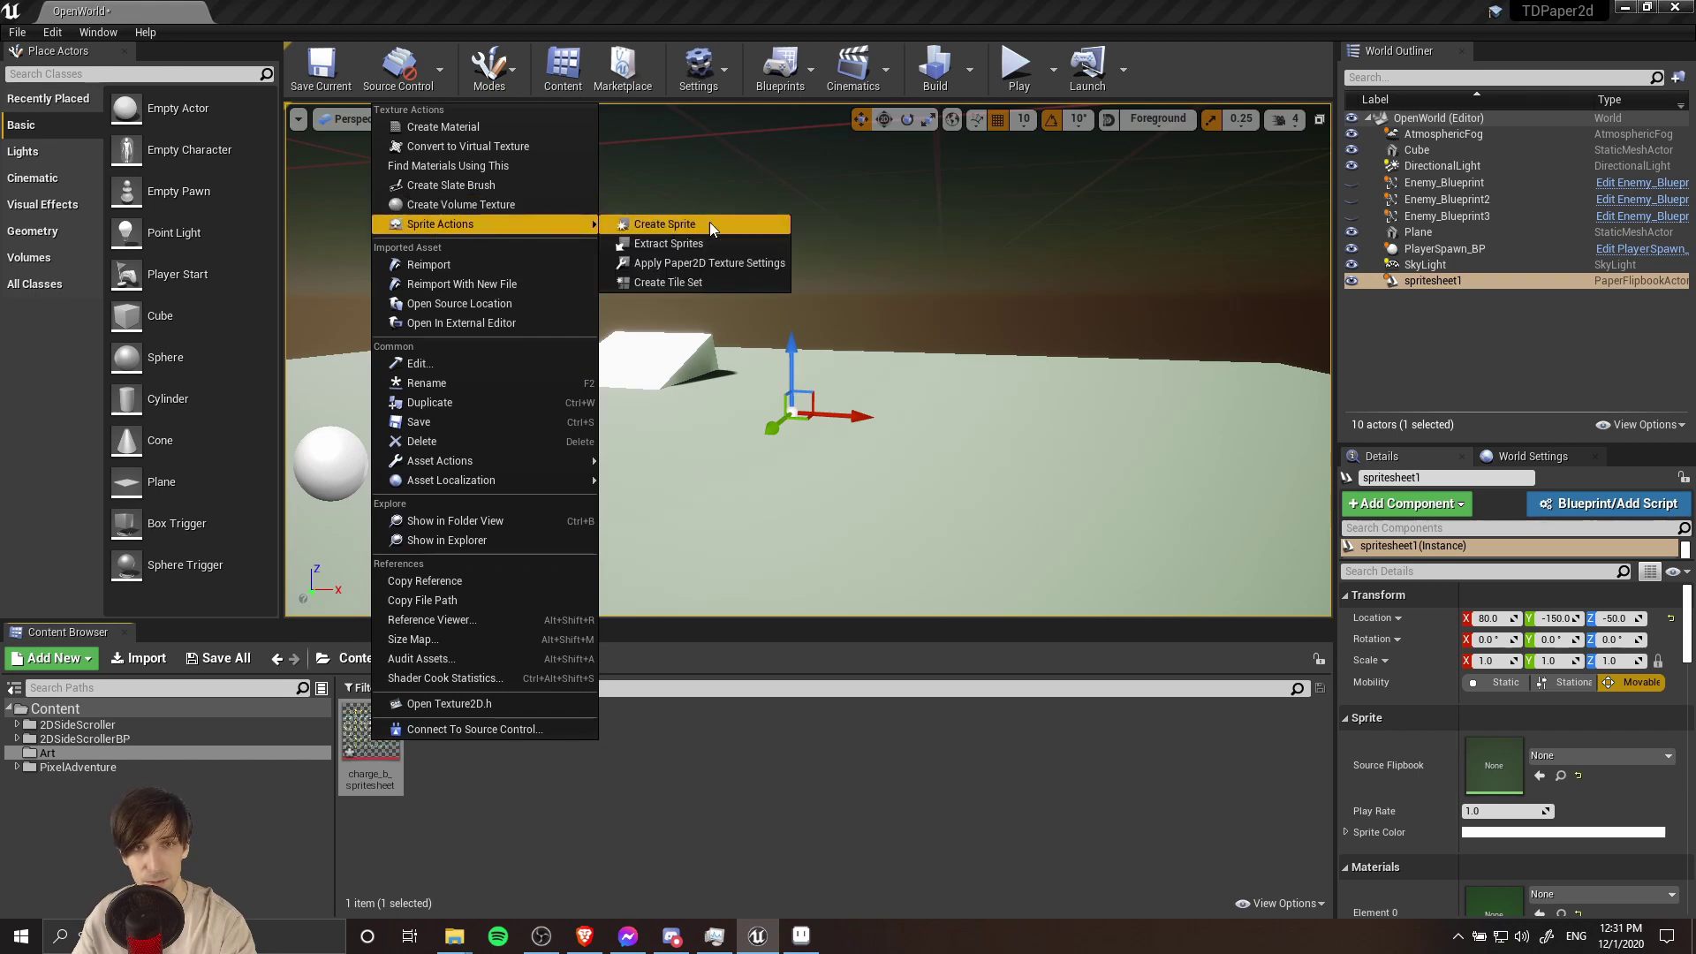
click(733, 242)
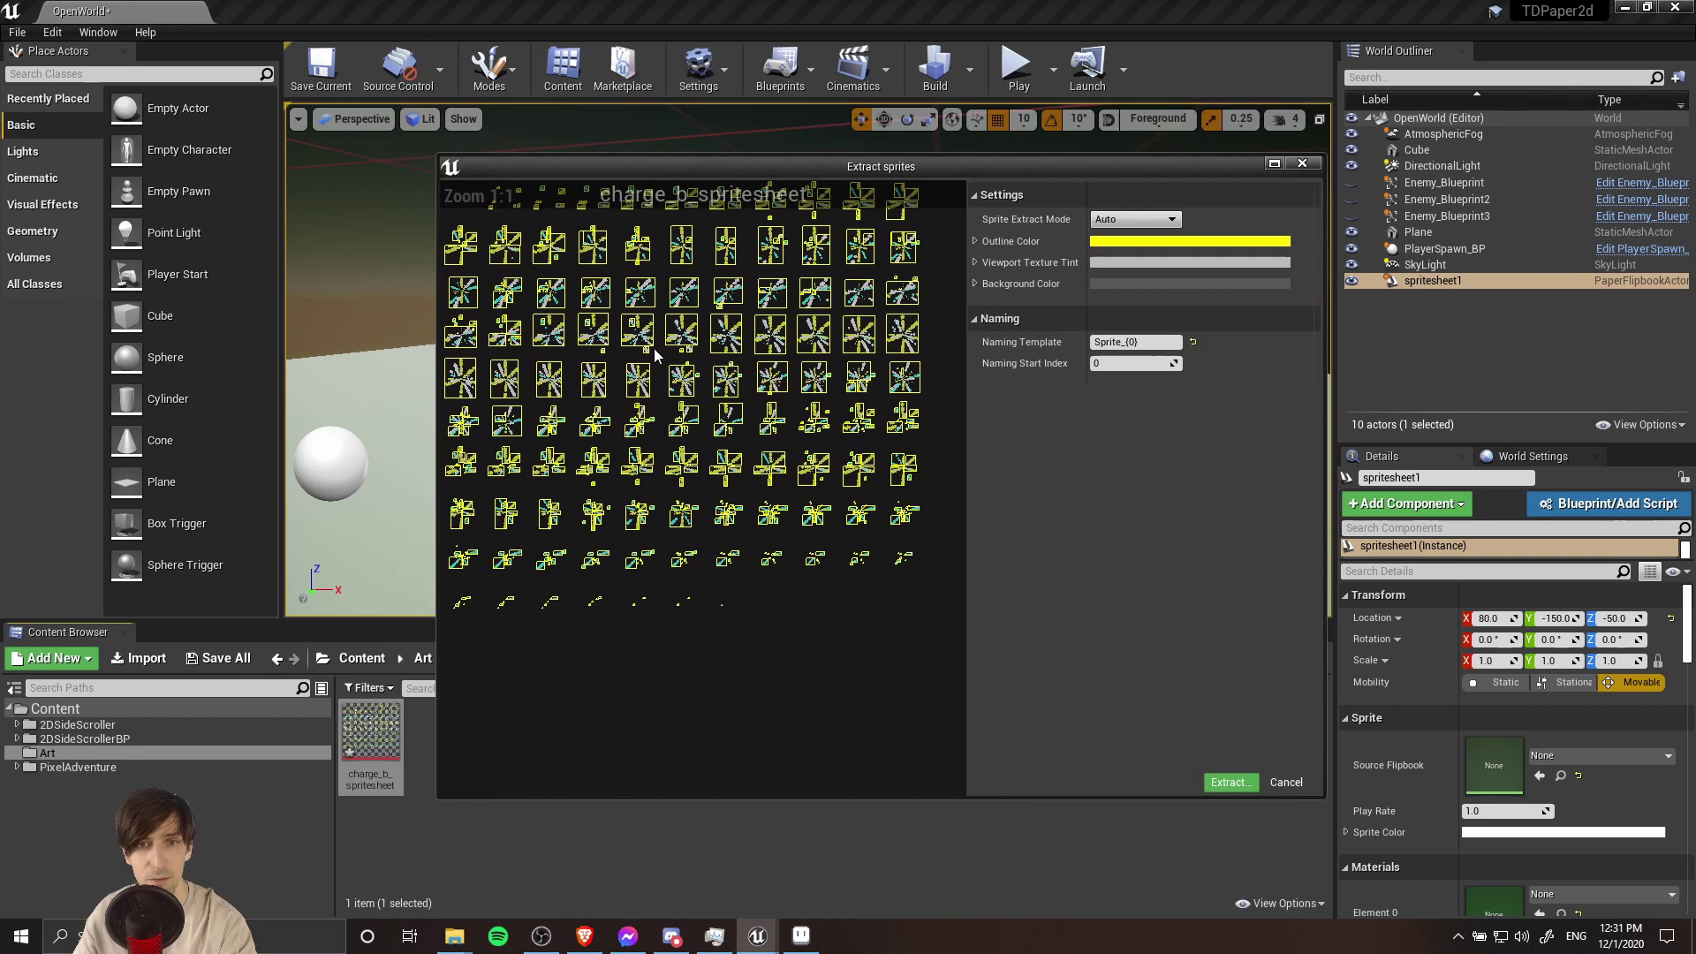
- Extract sprites in Grid mode with 50×50 cells
click(1135, 219)
click(1122, 254)
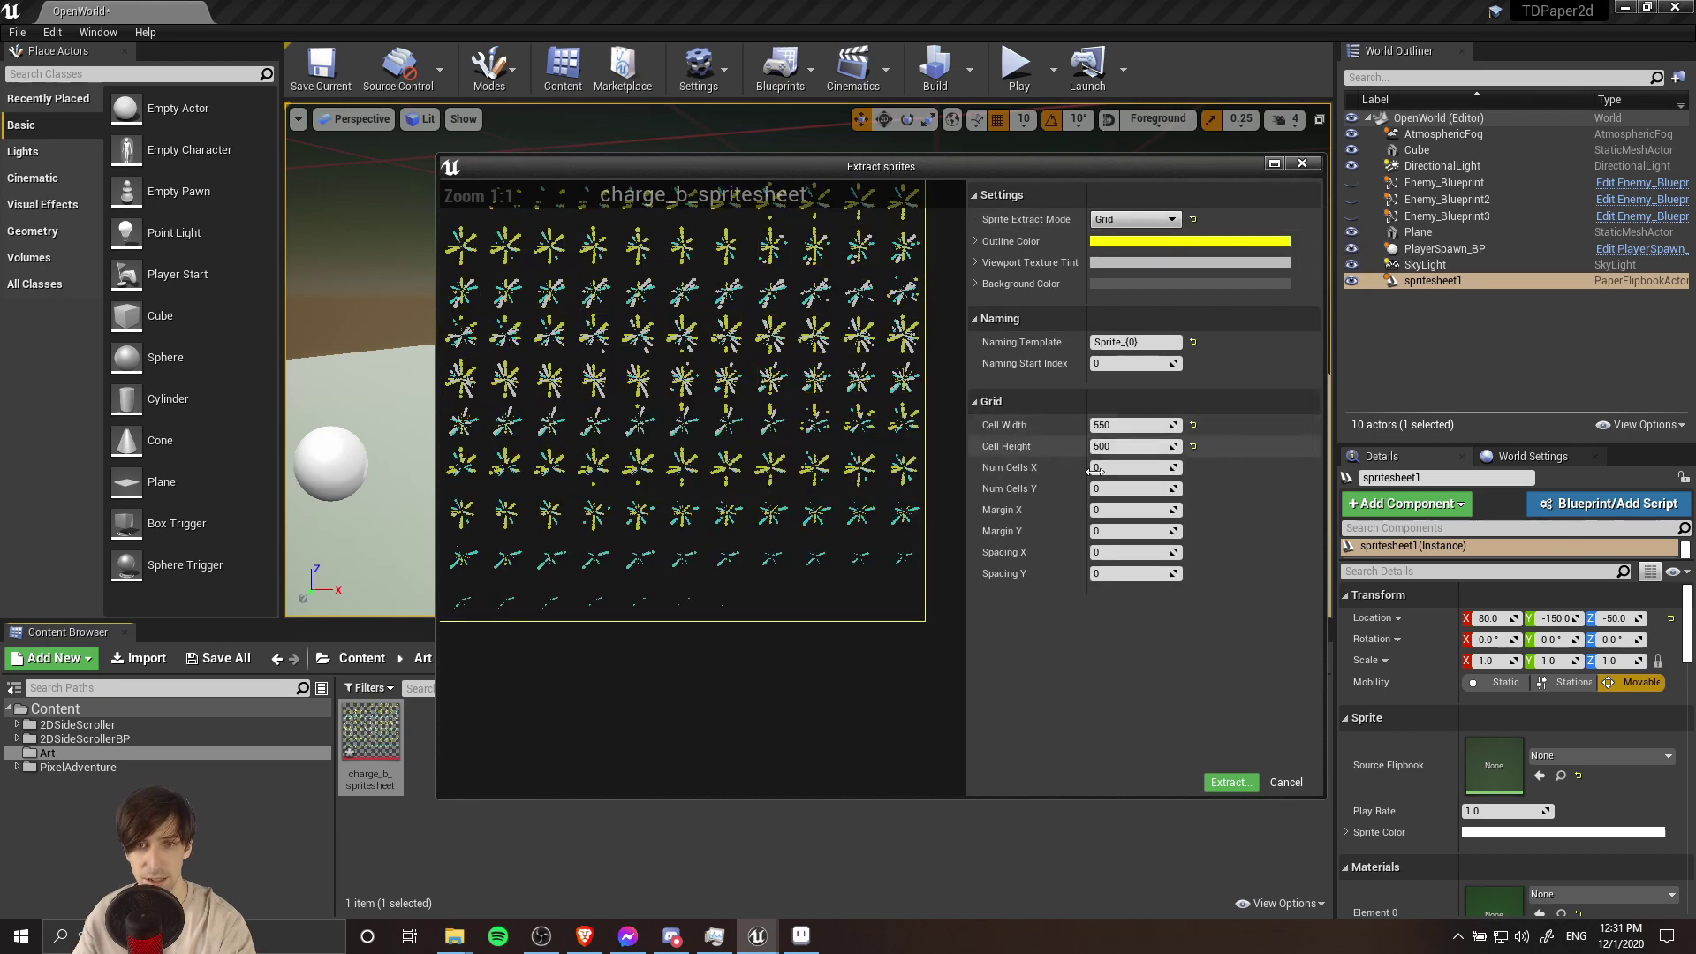
click(1120, 426)
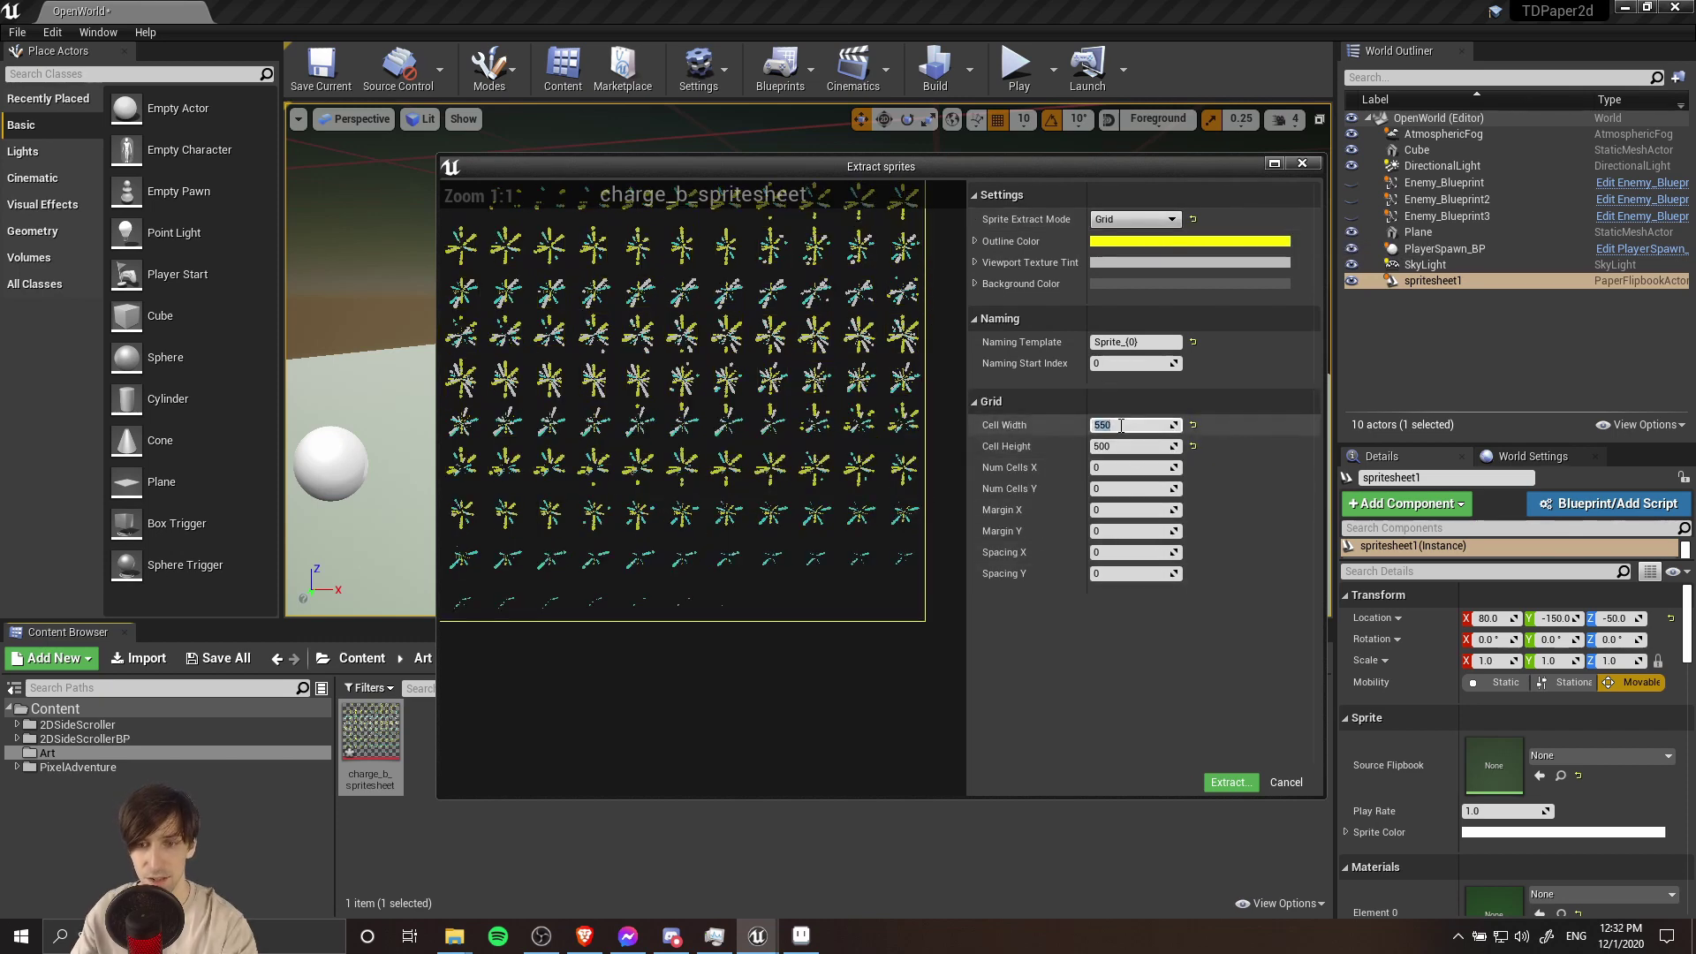
text(50)
key(Tab)
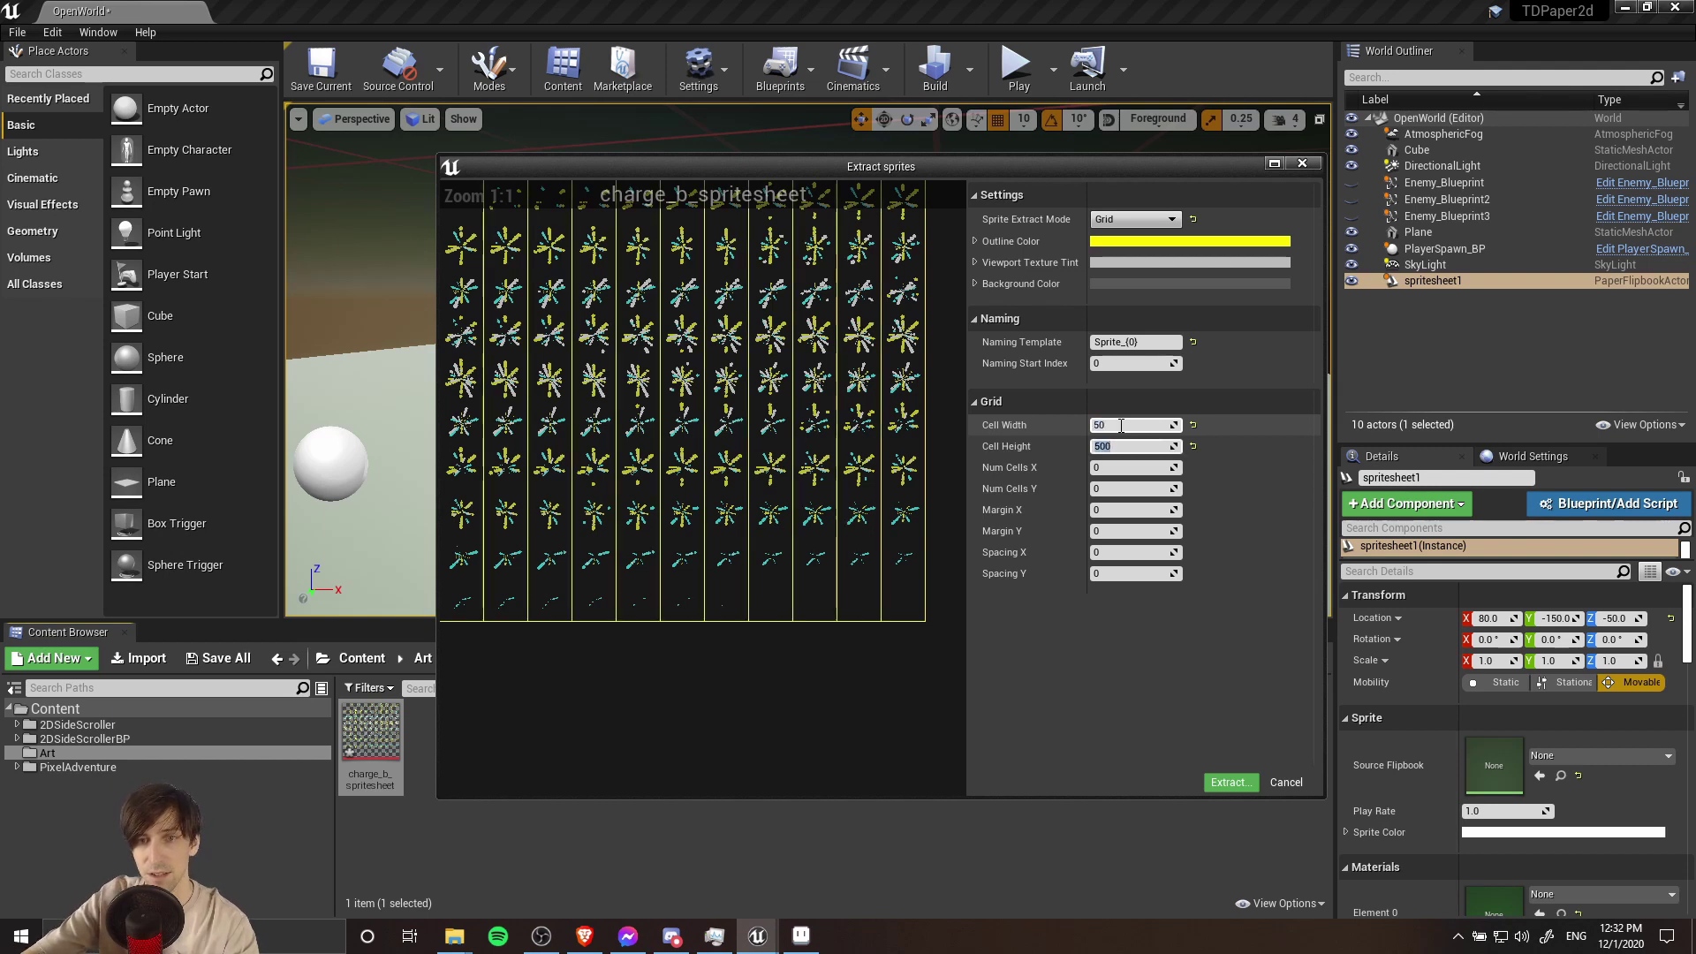
key(Tab)
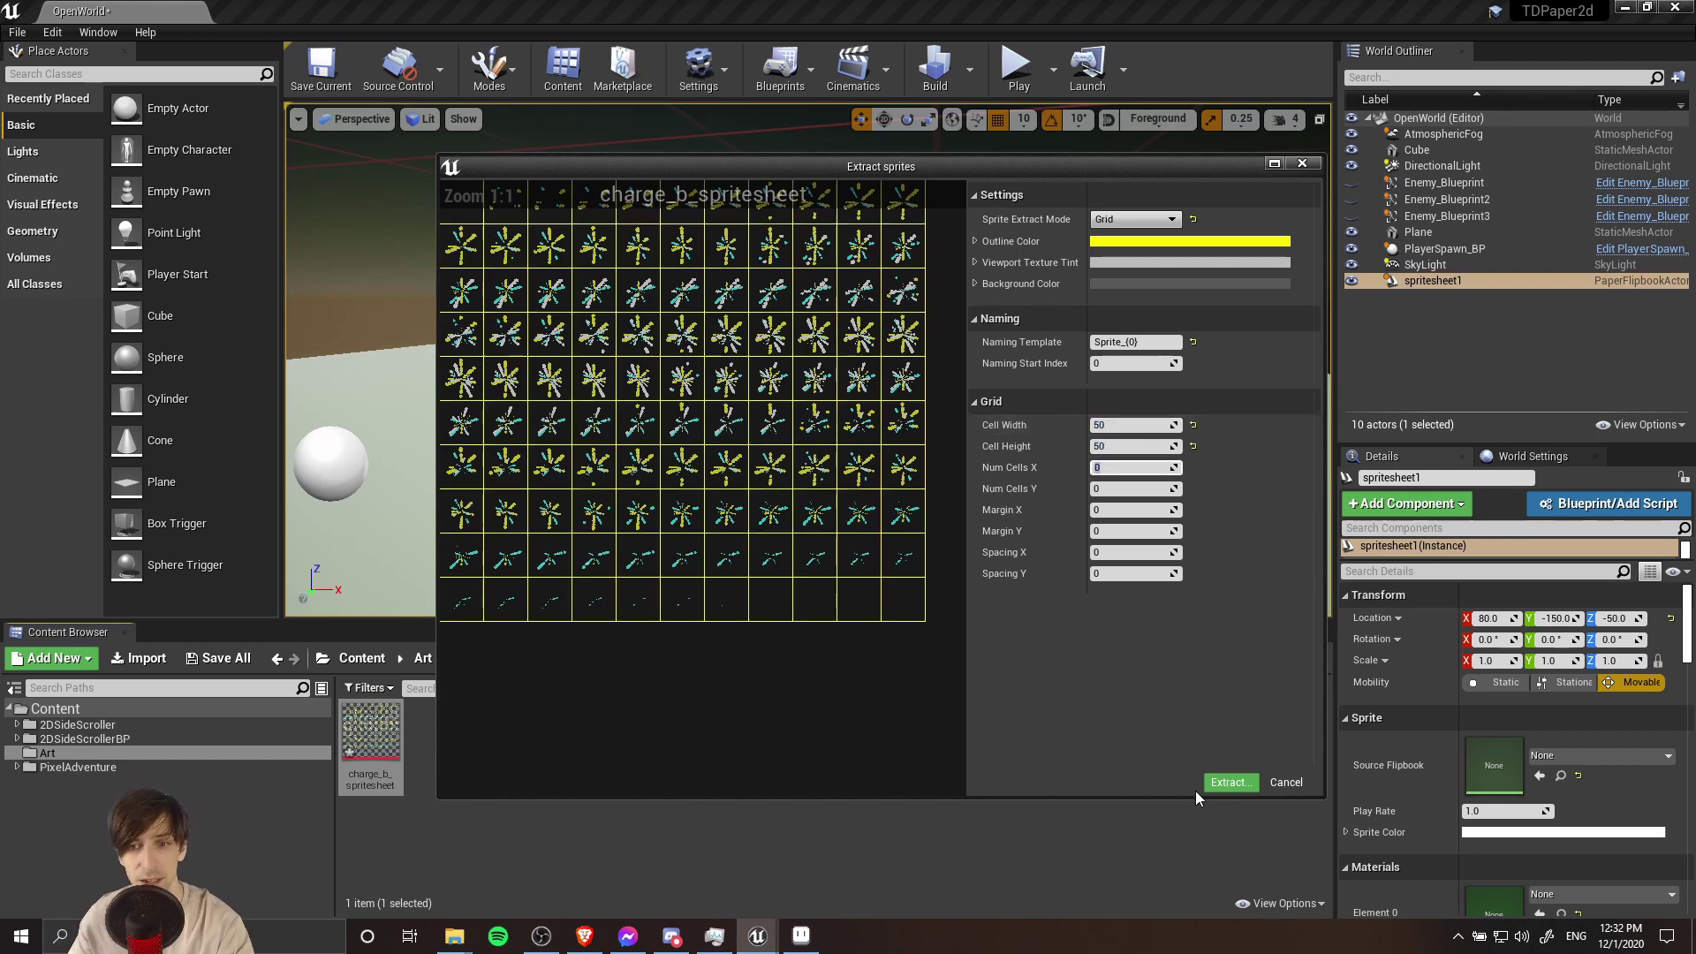
click(1228, 783)
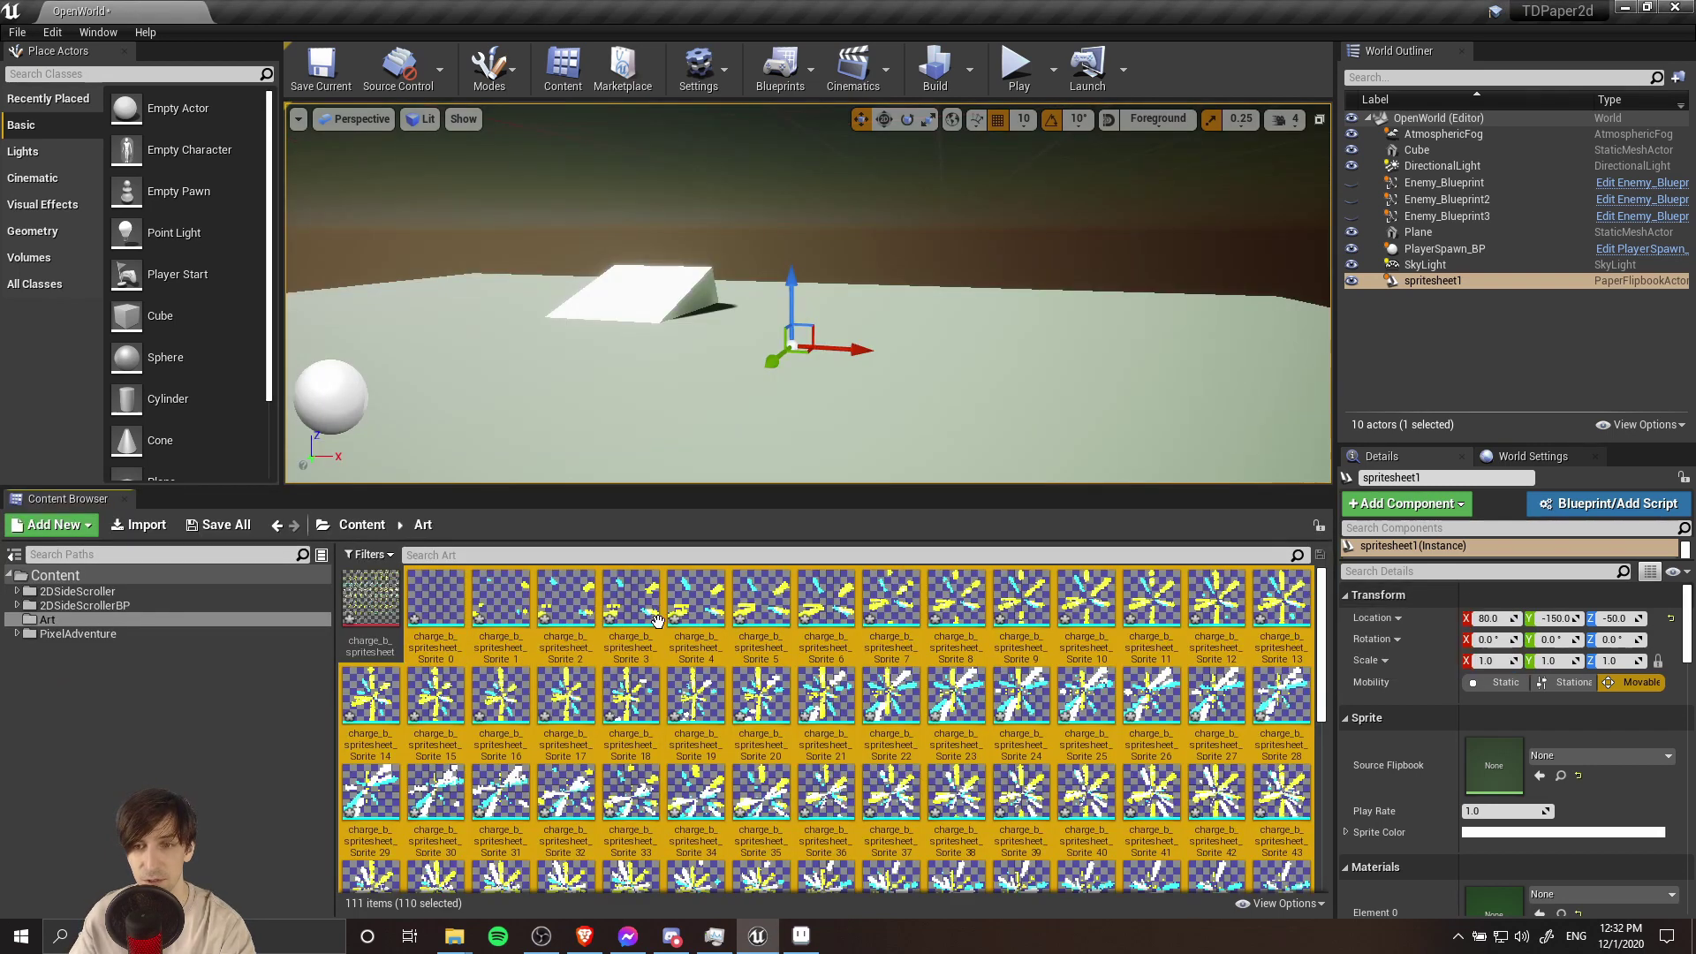
- Create a flipbook from the selected sprites and name it ChargingUpEffect_Flipbook
right_click(450, 598)
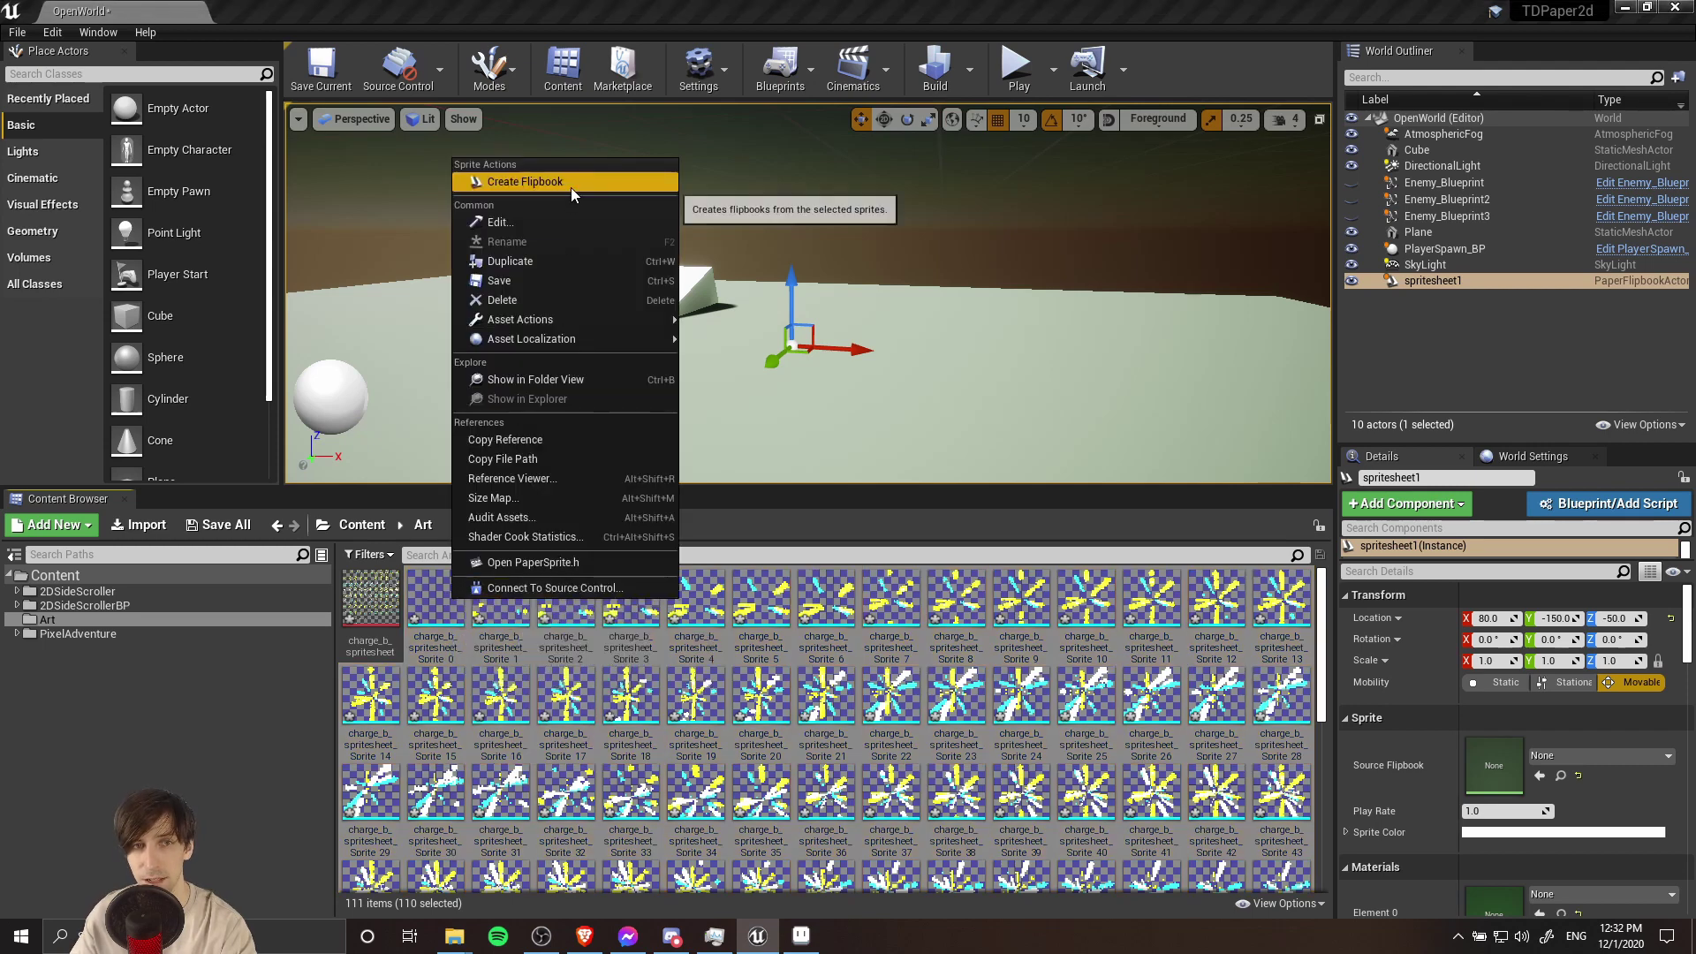
click(570, 185)
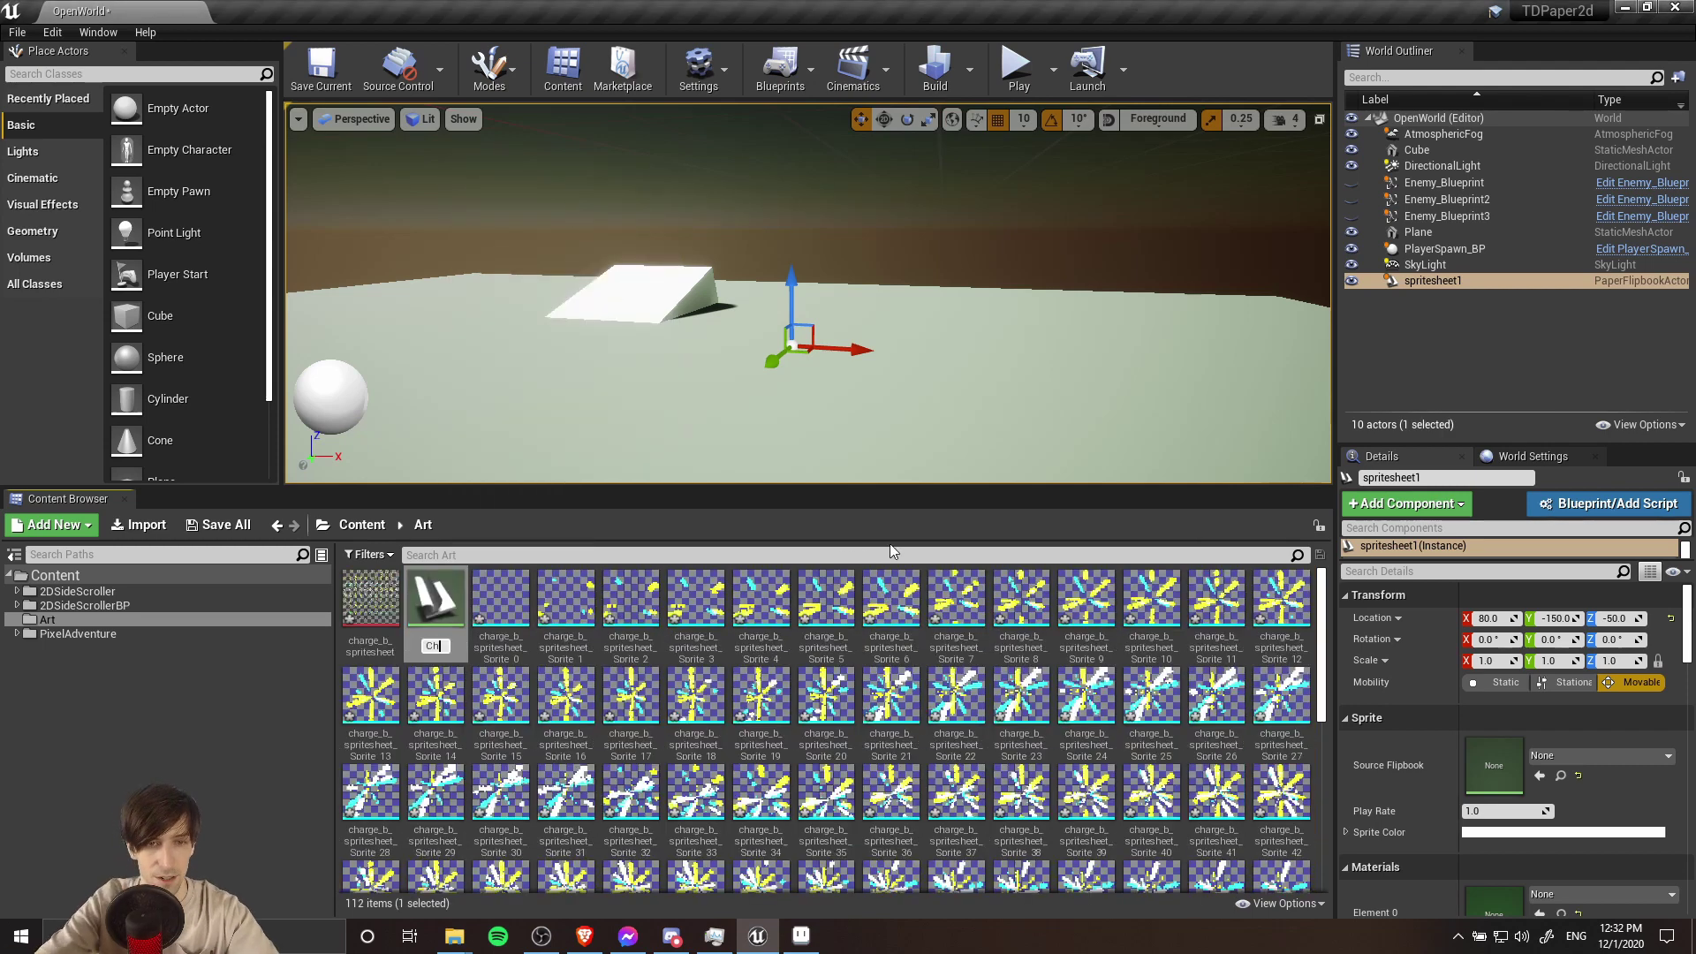
text(ChargingUpEffec)
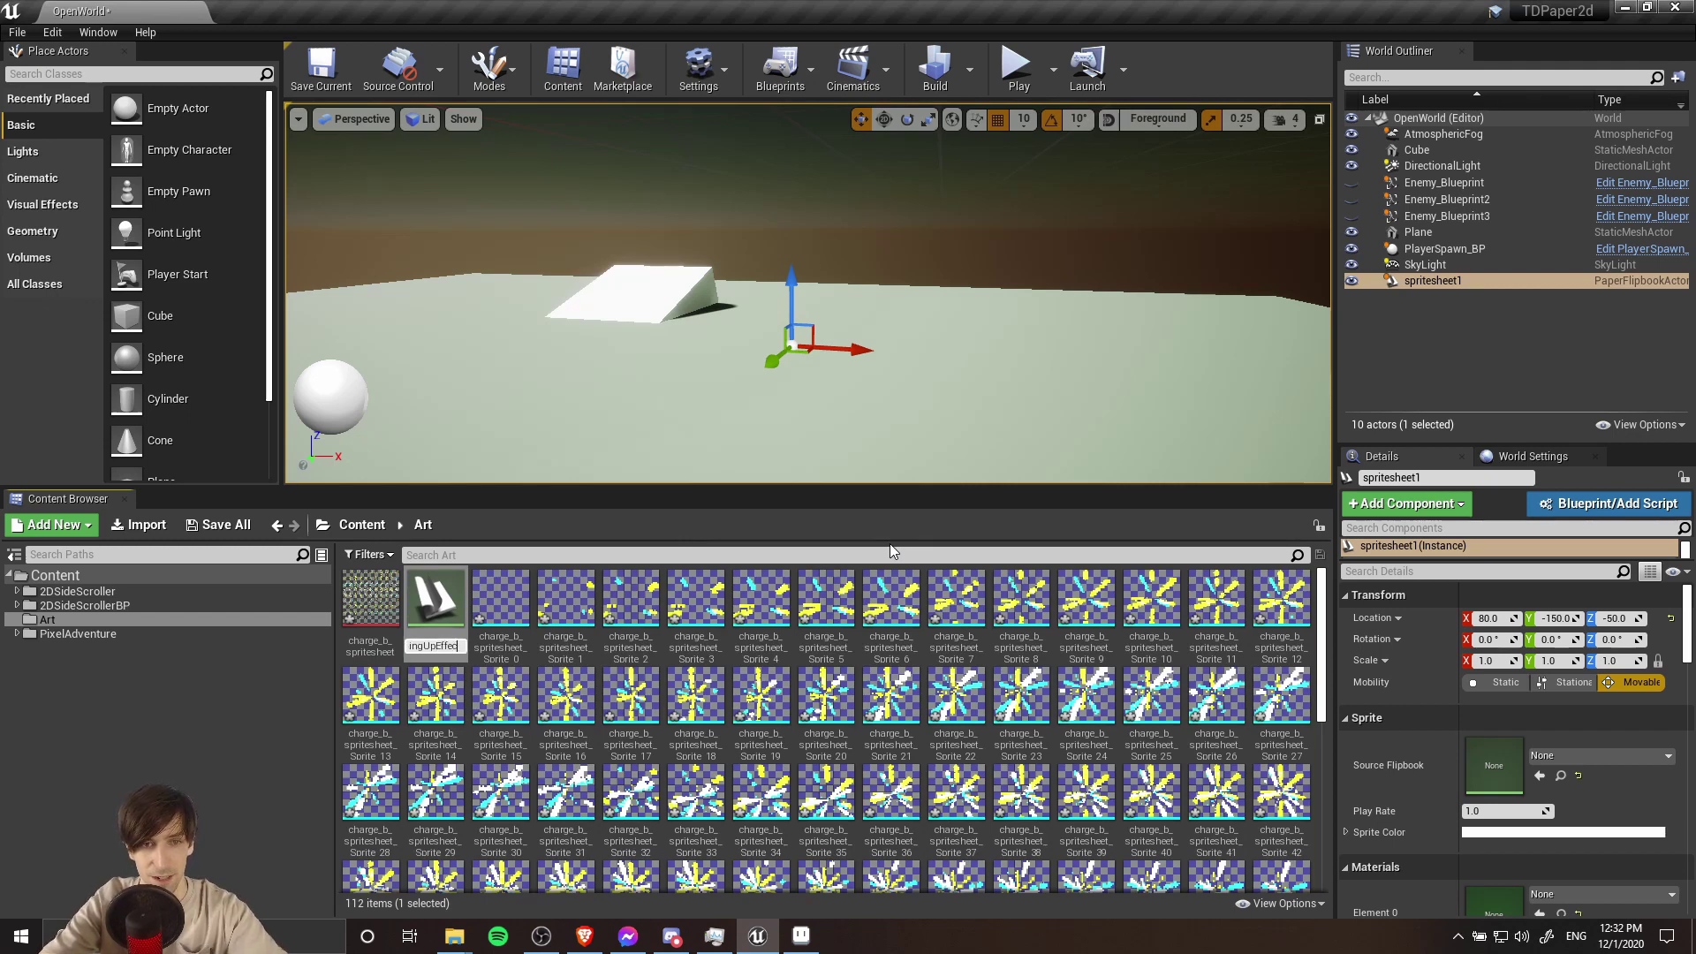
text(t_Flipbook)
key(Return)
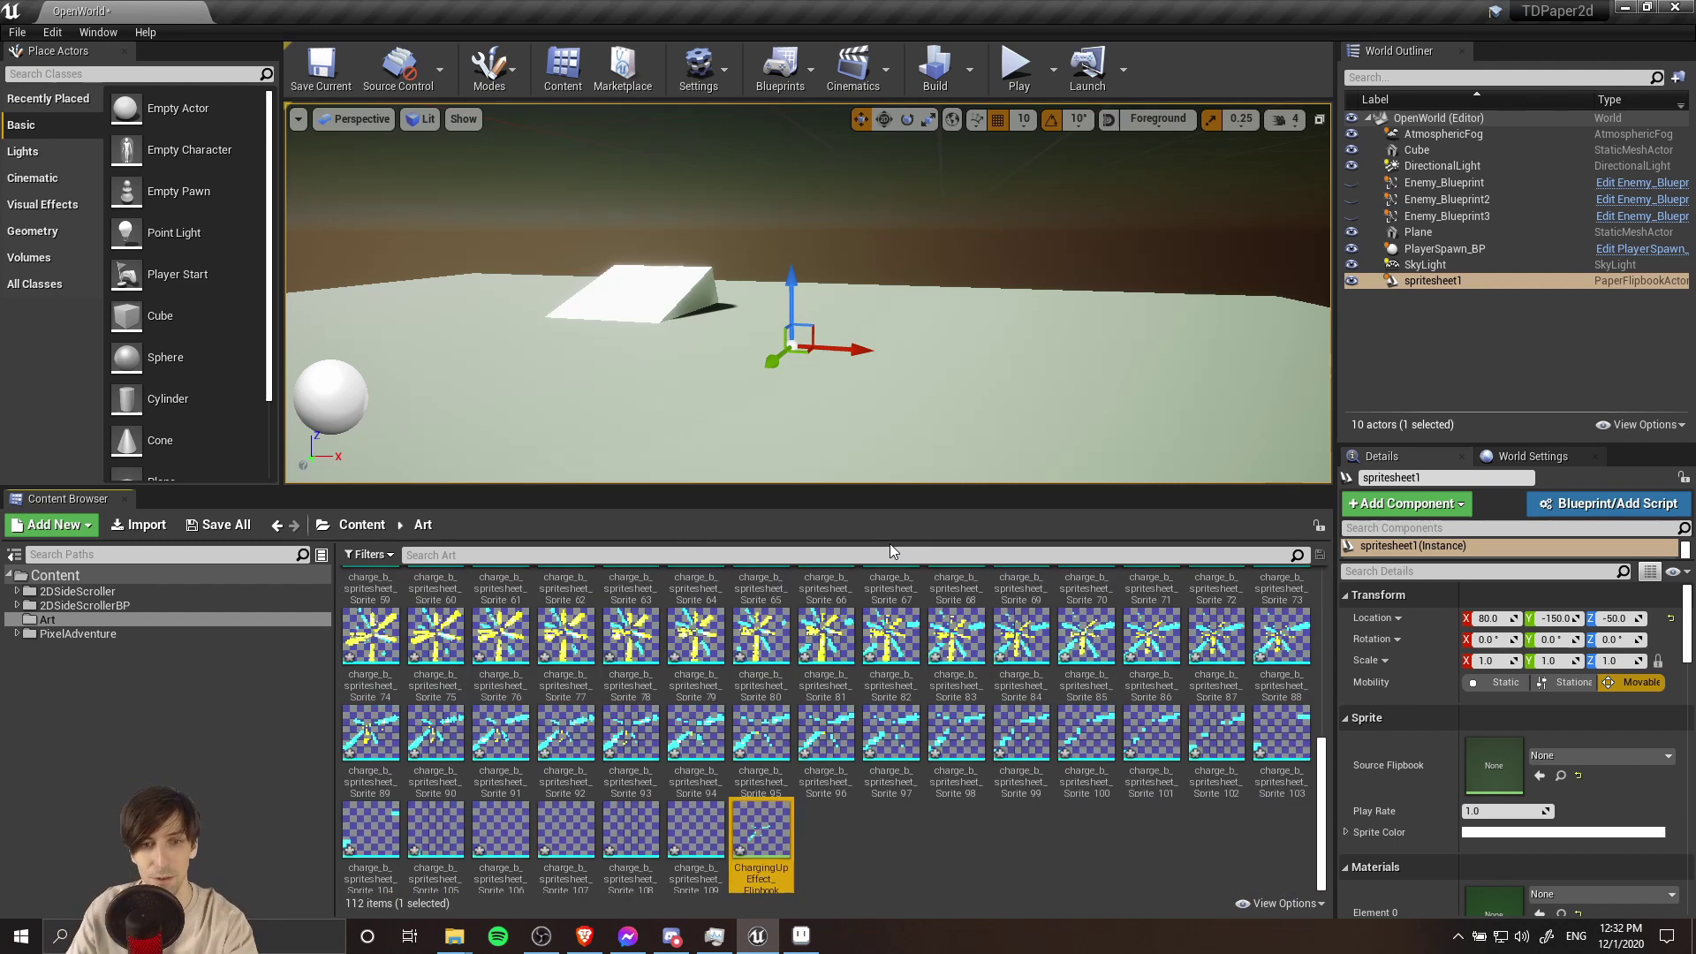
- Place the flipbook in the level and raise it just above the floor to Z -60
drag(762, 828, 796, 366)
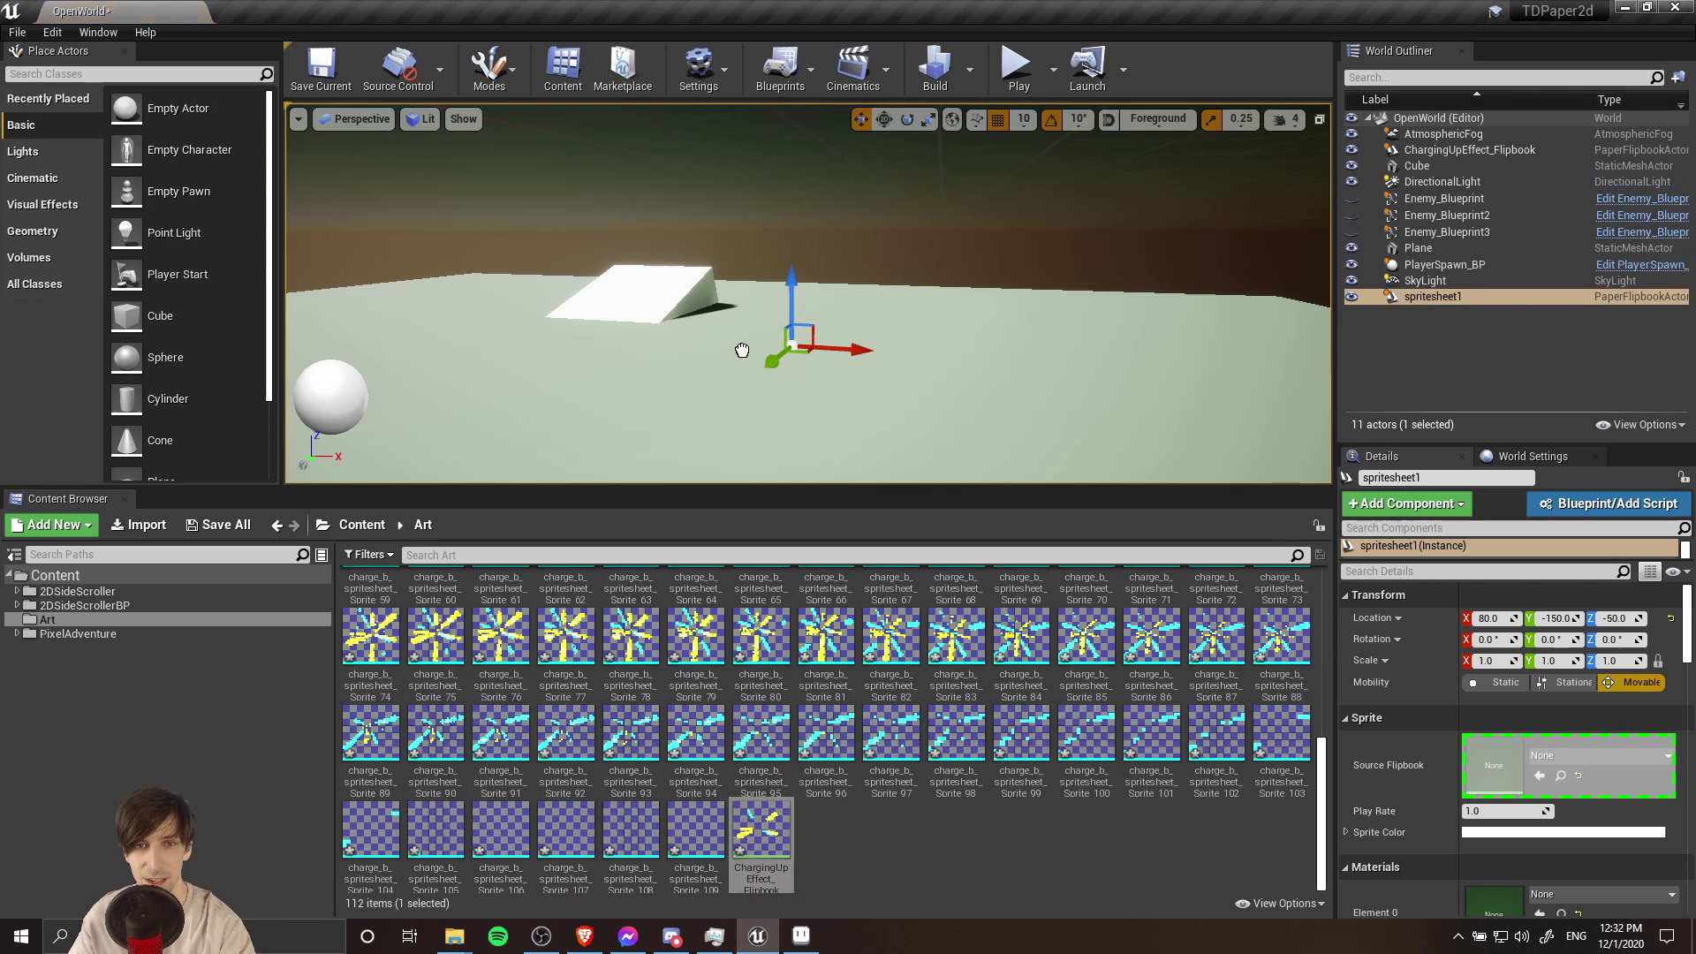
scroll(761, 394, up, 5)
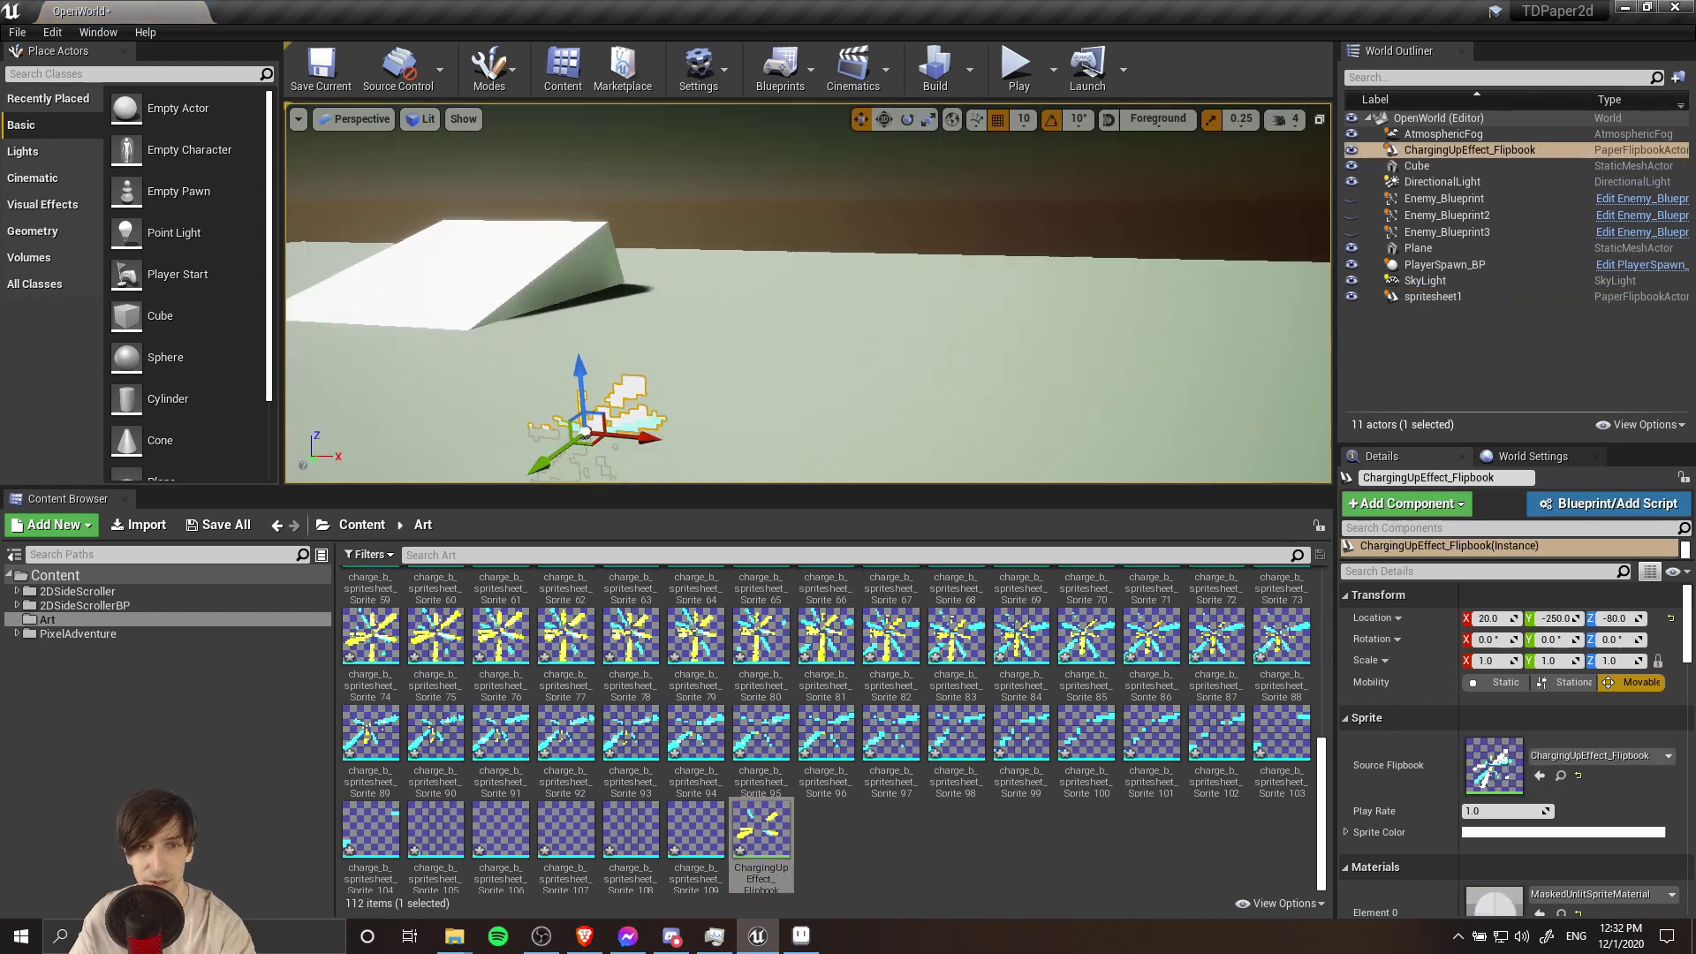
right_drag(761, 394, 848, 336)
key(f)
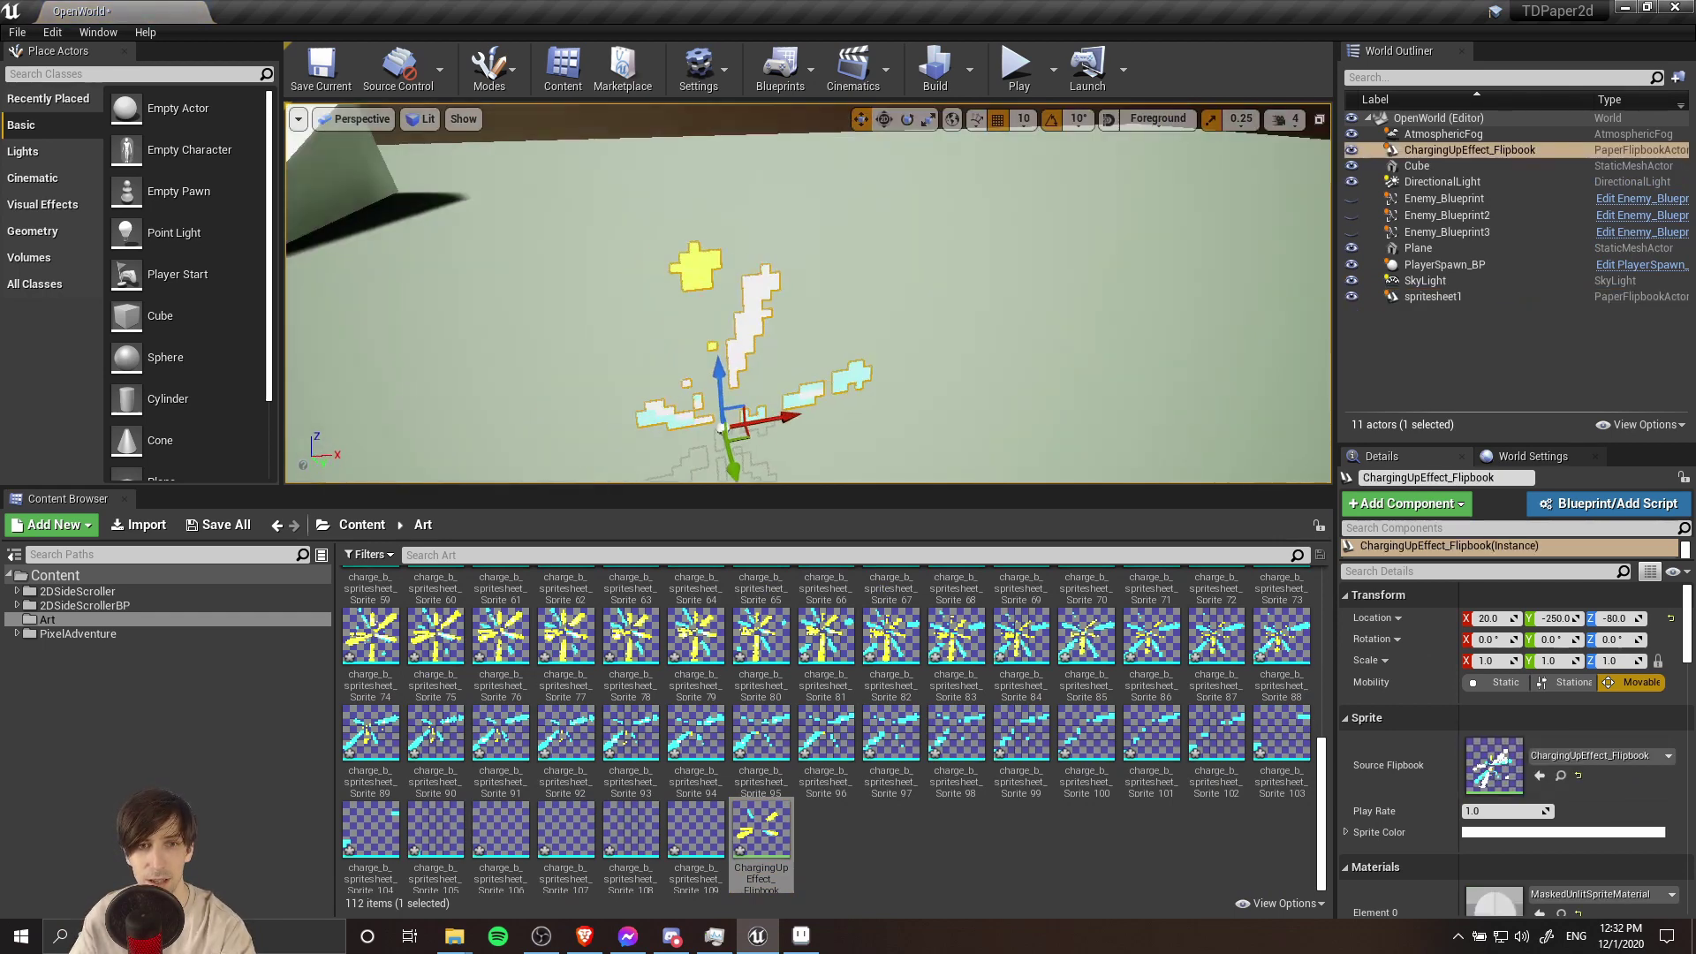
drag(785, 313, 786, 252)
scroll(818, 310, up, 3)
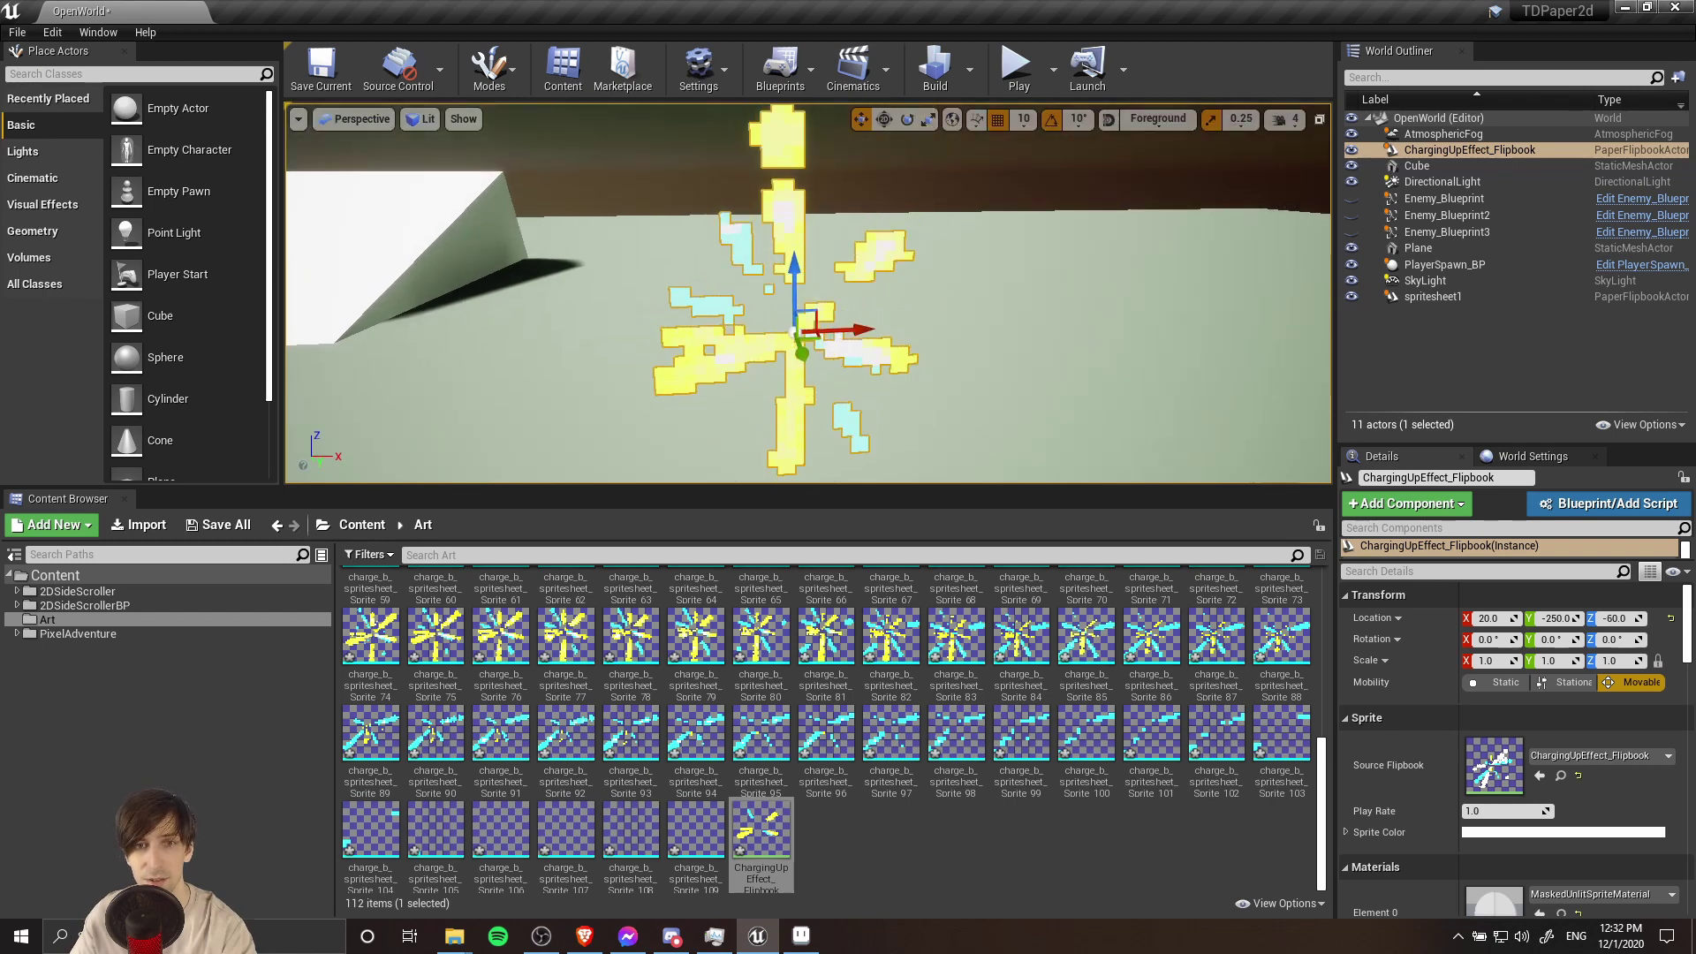
scroll(909, 442, down, 3)
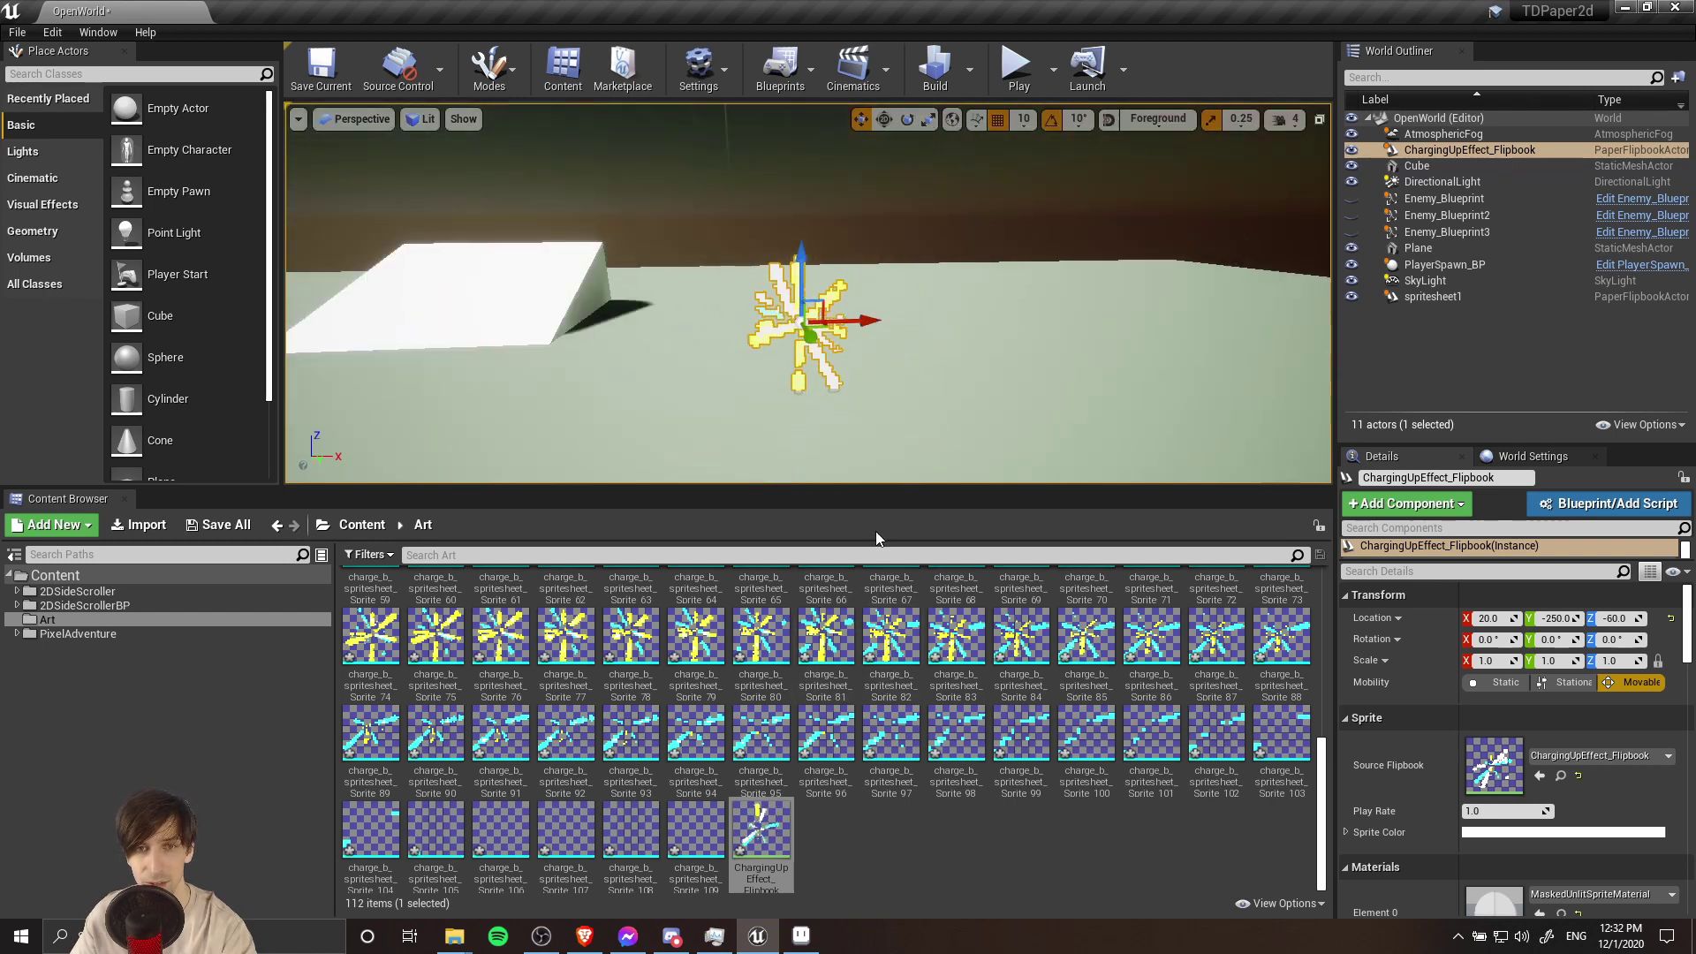
- Change ChargingUpEffect_Flipbook's Frames Per Second from 15 to 60 and close its editor
double_click(762, 831)
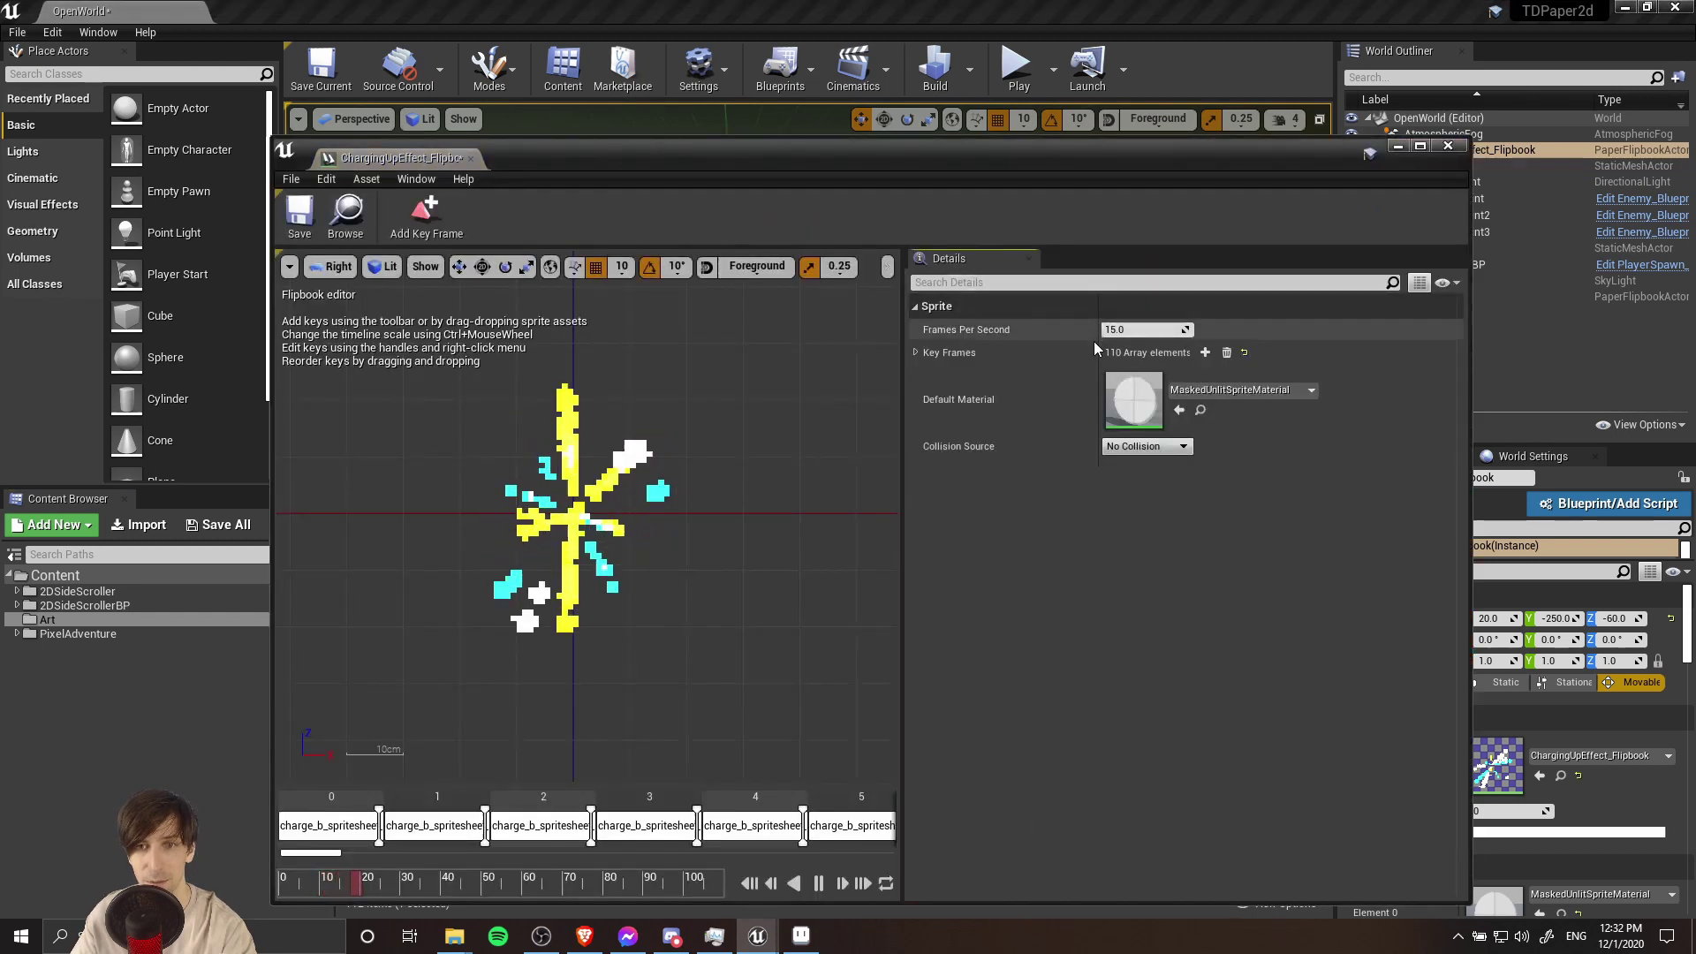
click(1148, 329)
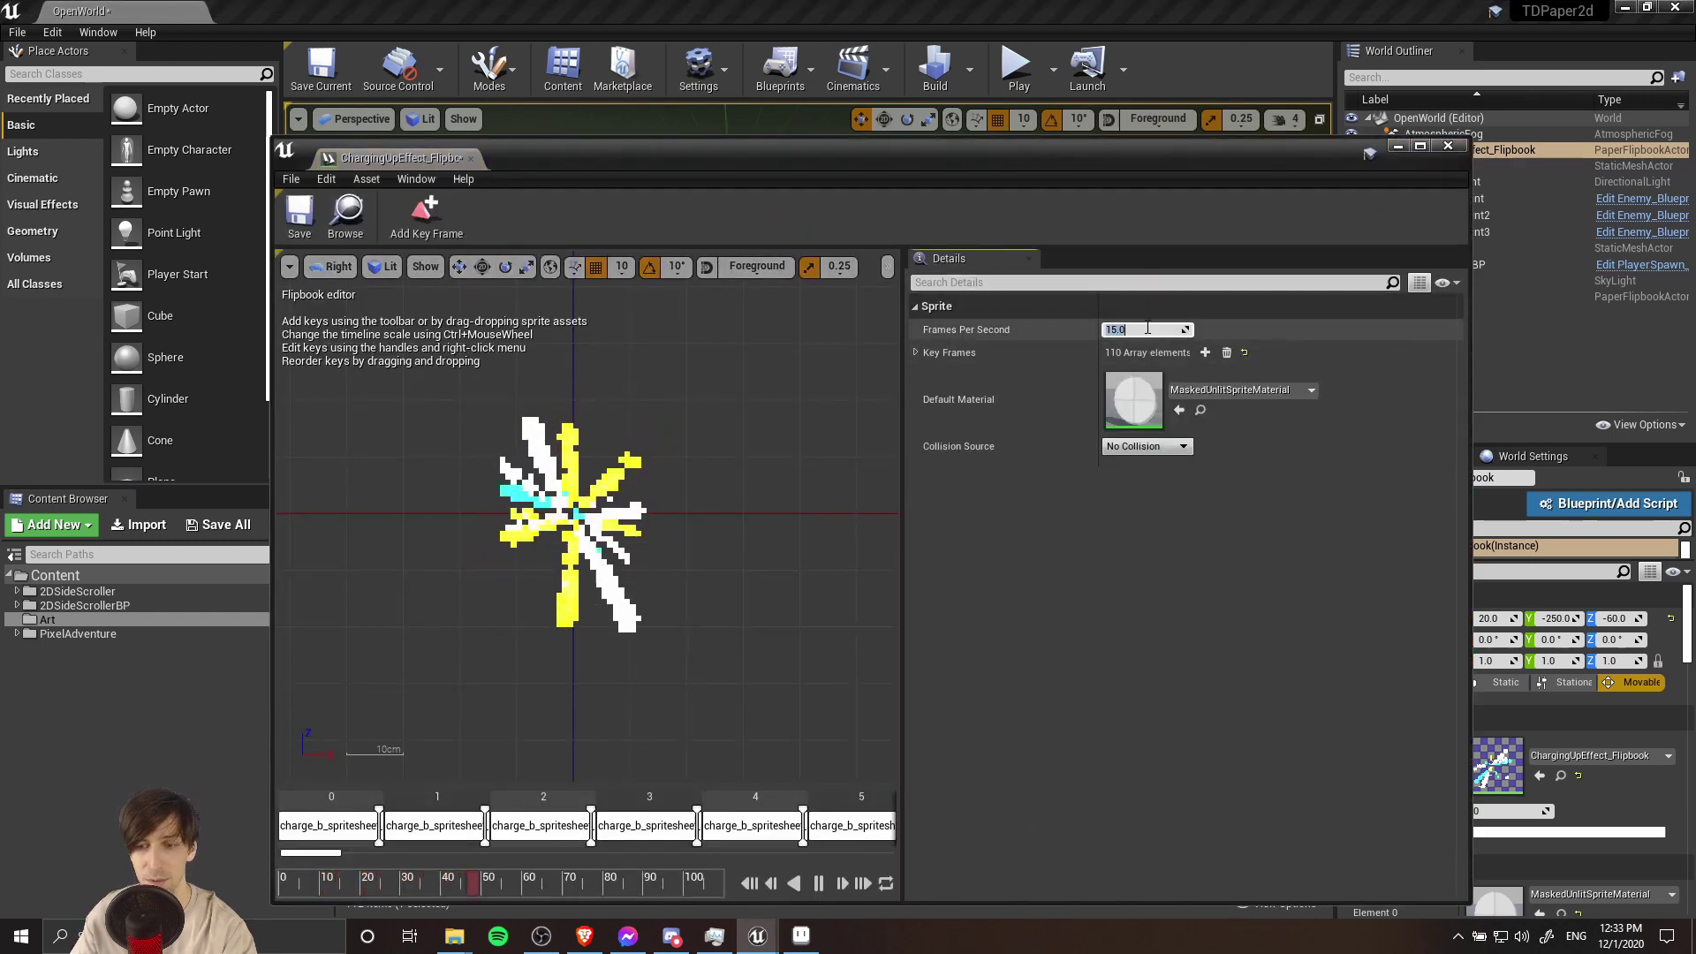
text(60)
key(Return)
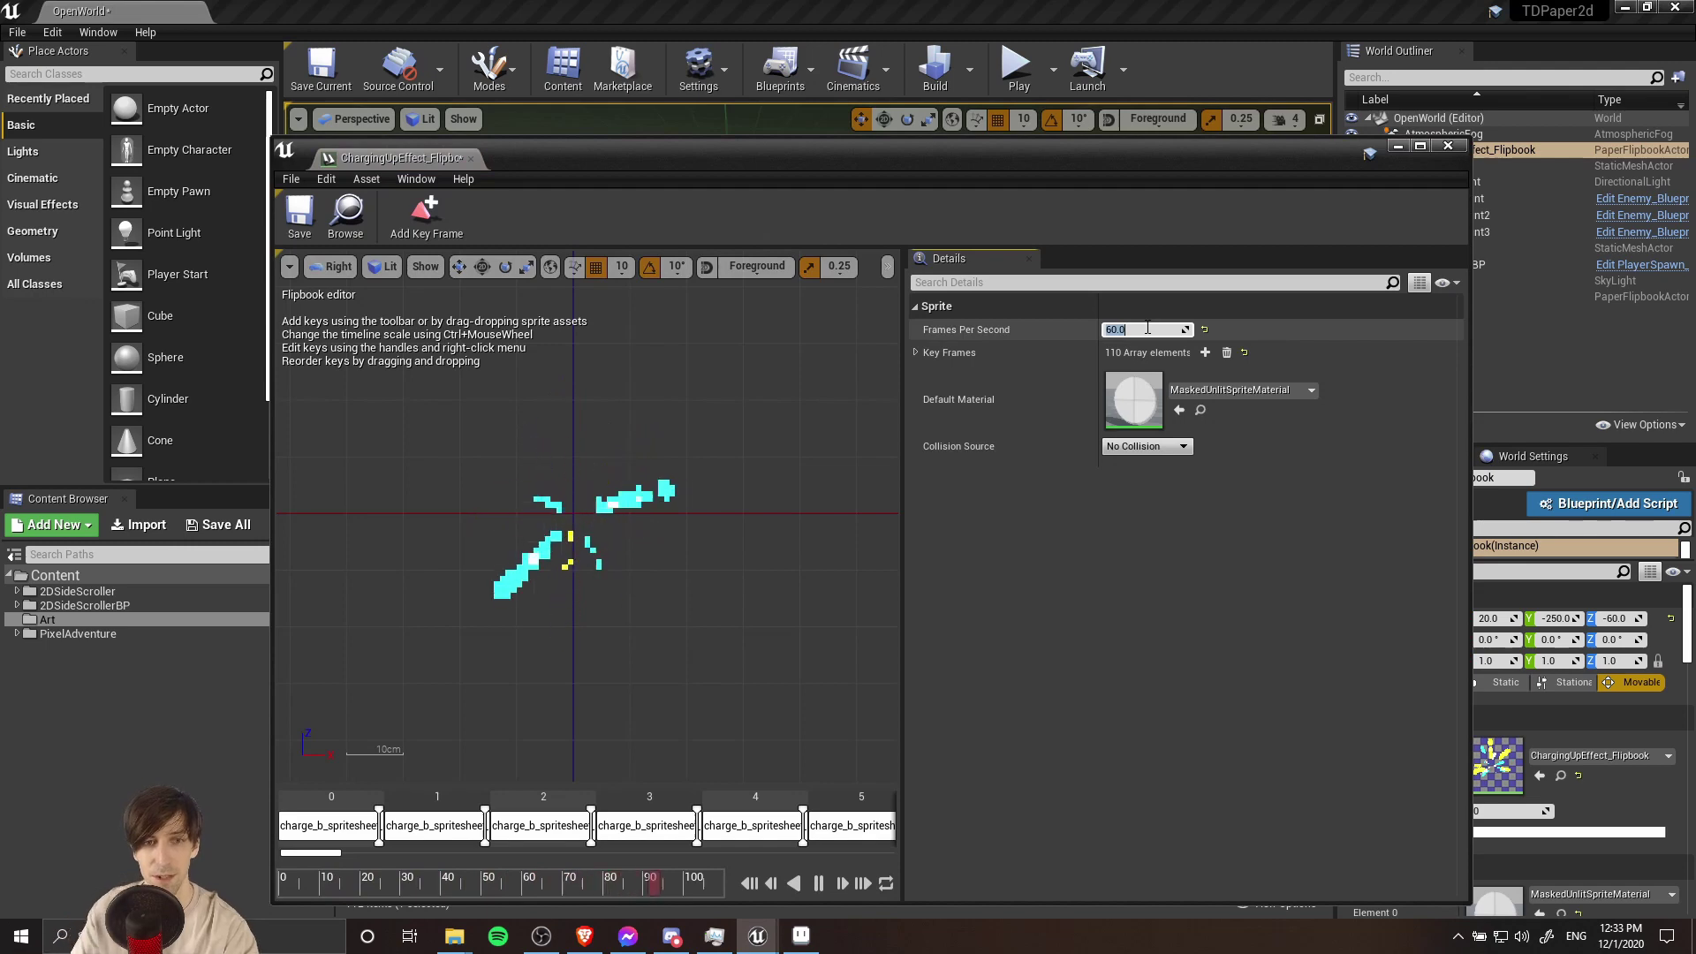
click(1448, 146)
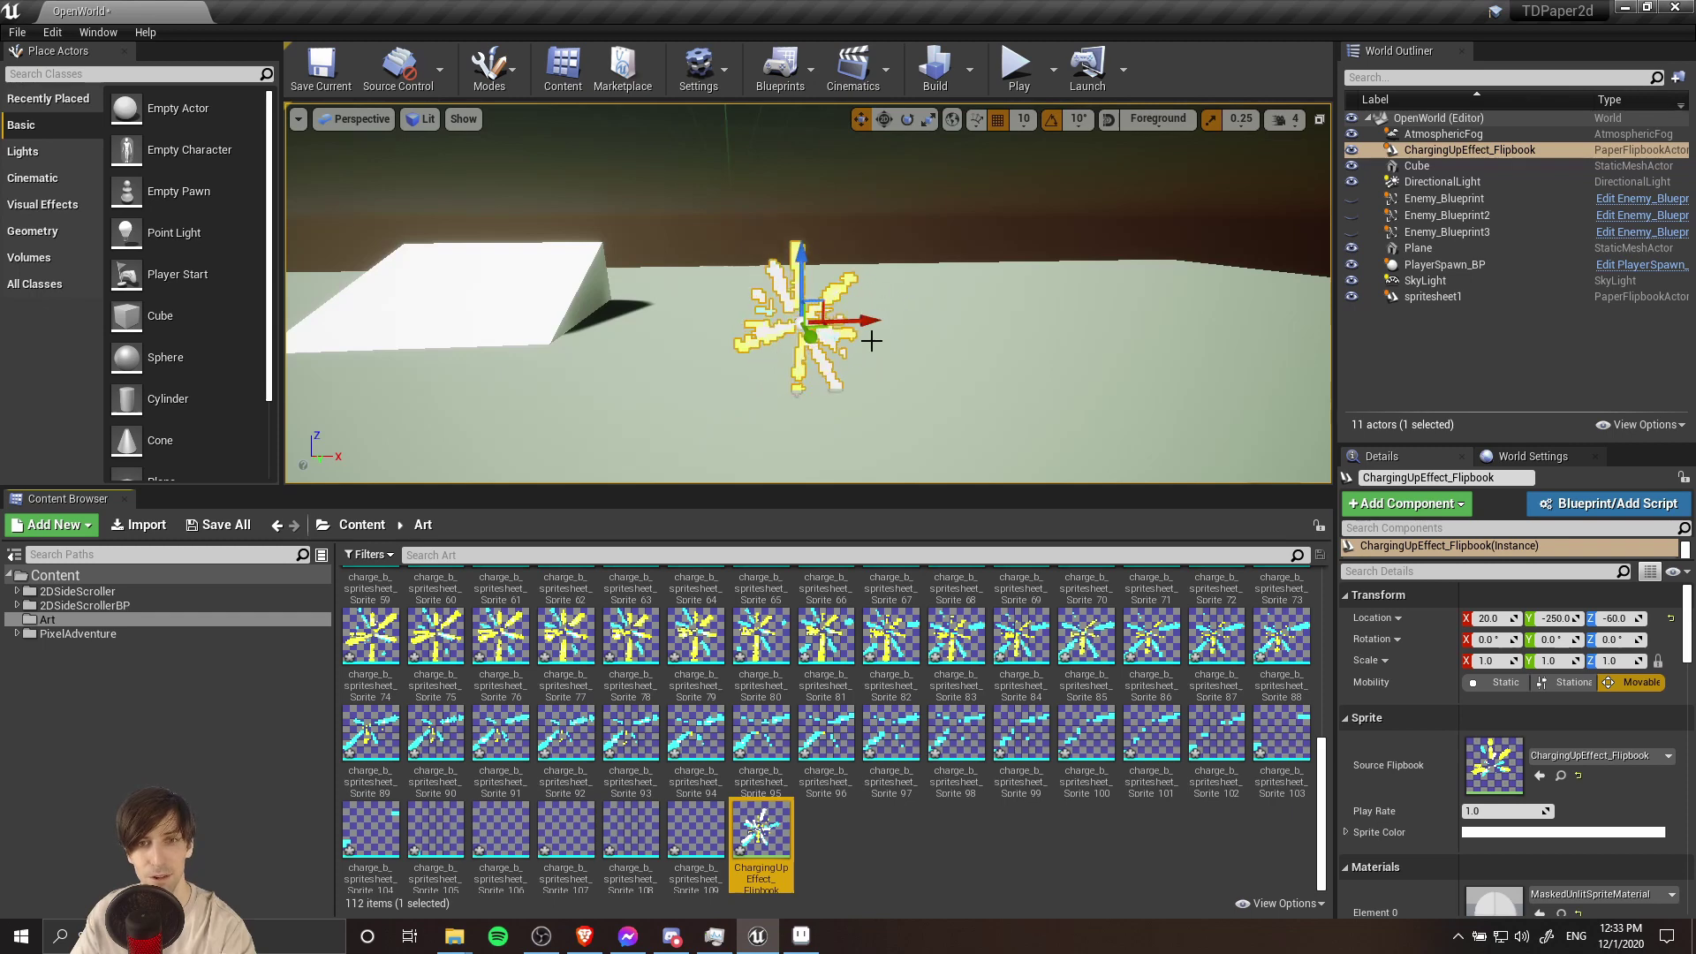
click(1258, 827)
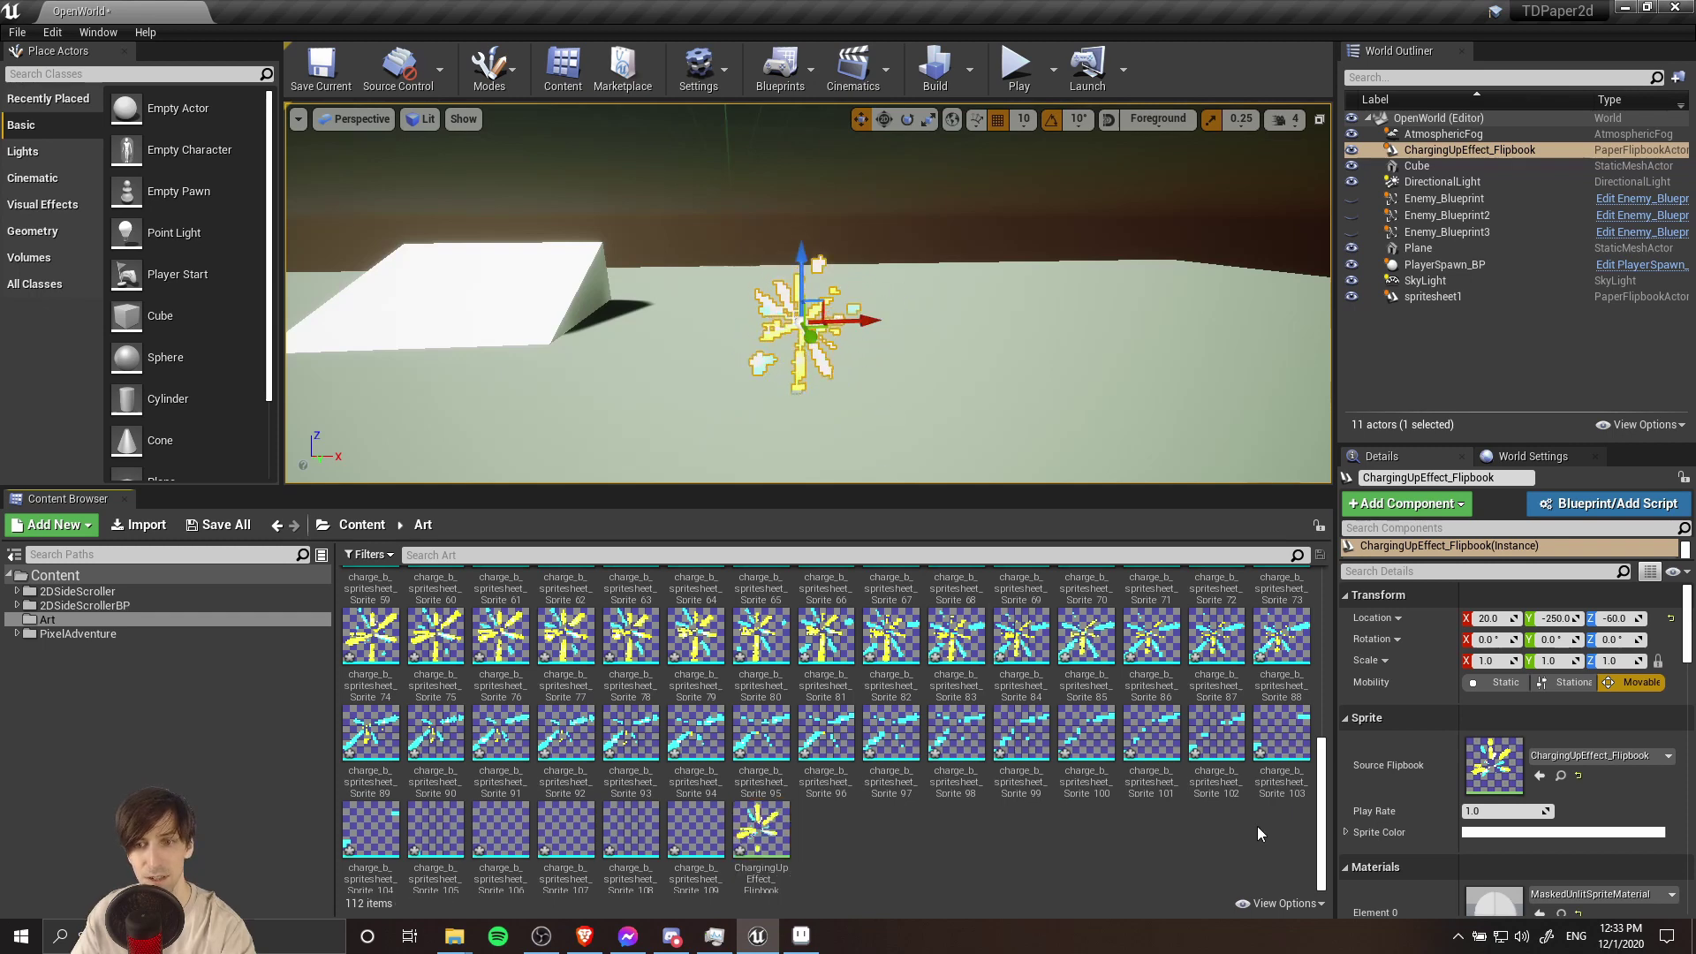
scroll(1258, 825, up, 5)
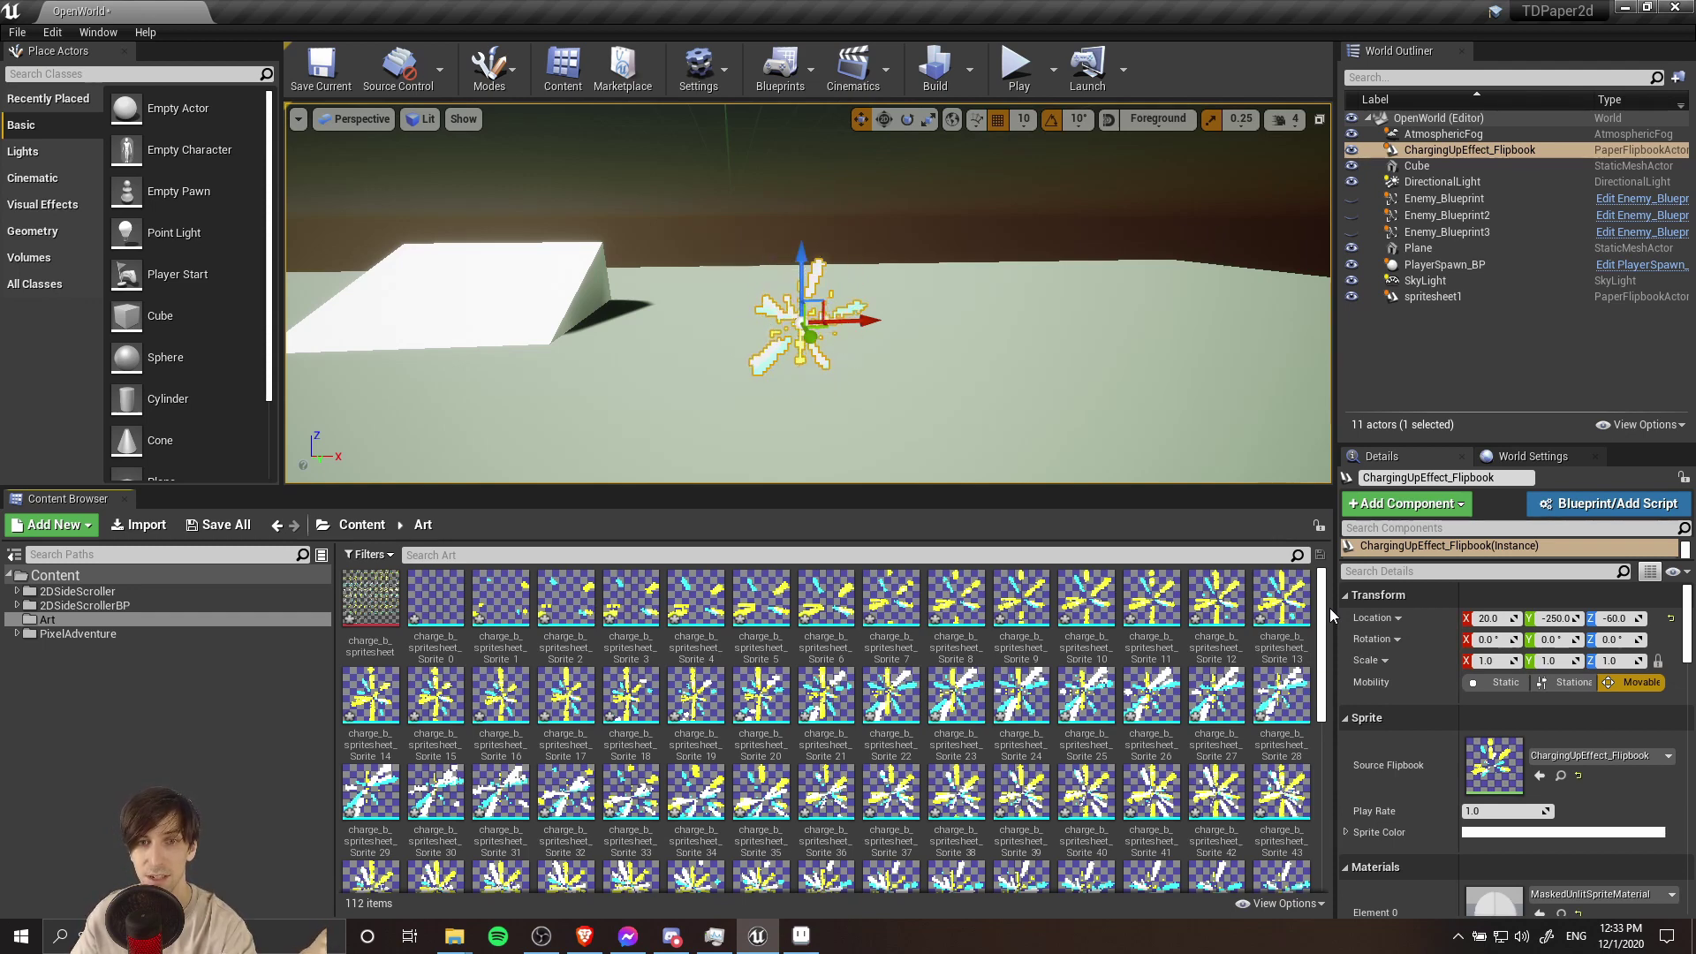
drag(1105, 487, 1104, 497)
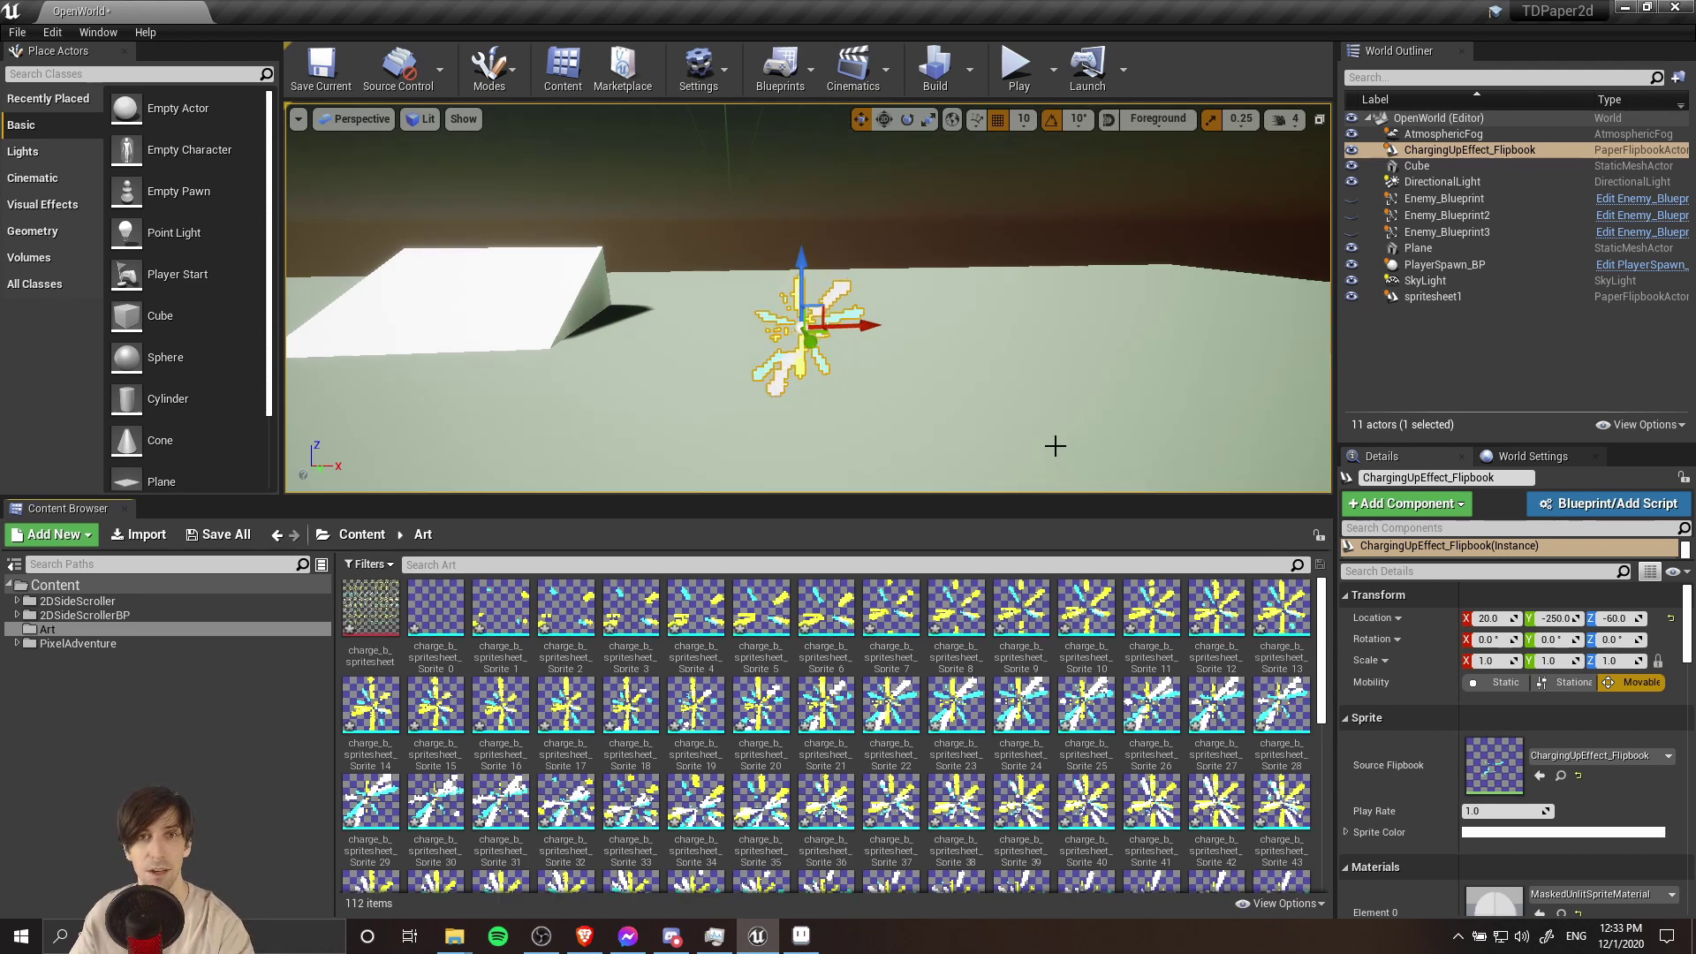